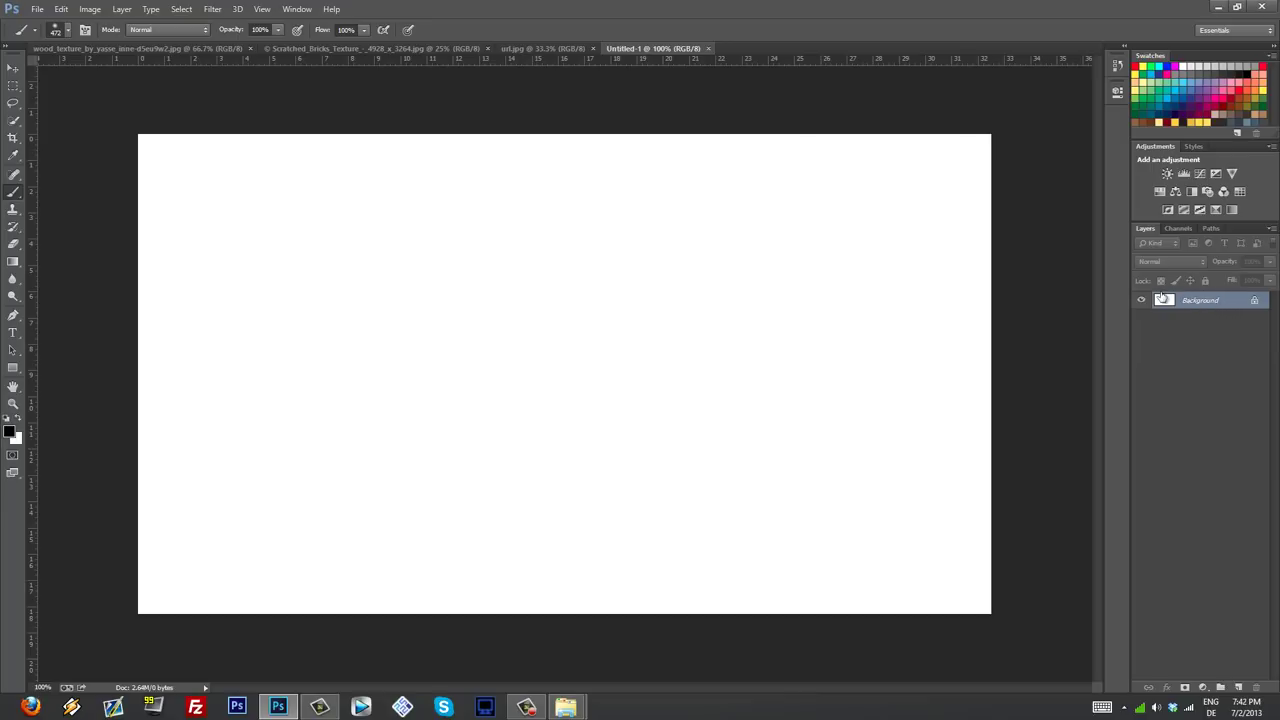
Step: Select the entire wood texture image for copying
{"action": "left_click", "coordinate": [211, 12]}
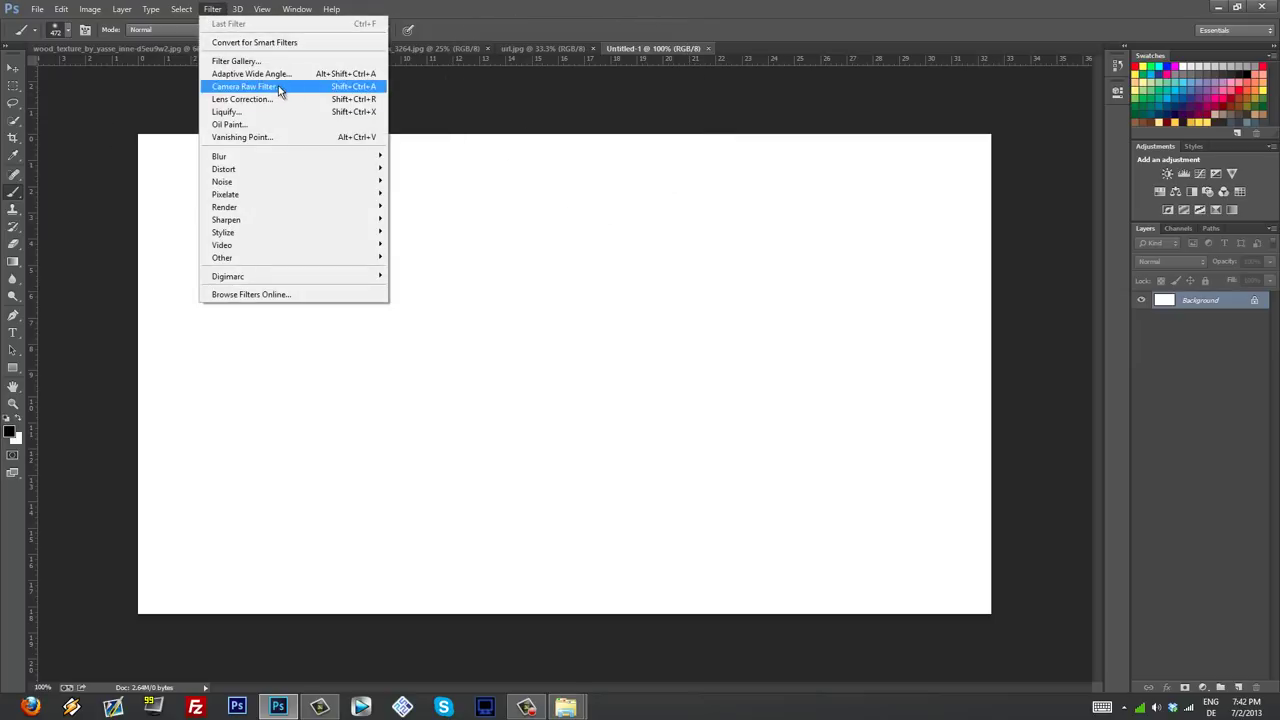
{"action": "left_click", "coordinate": [1188, 307]}
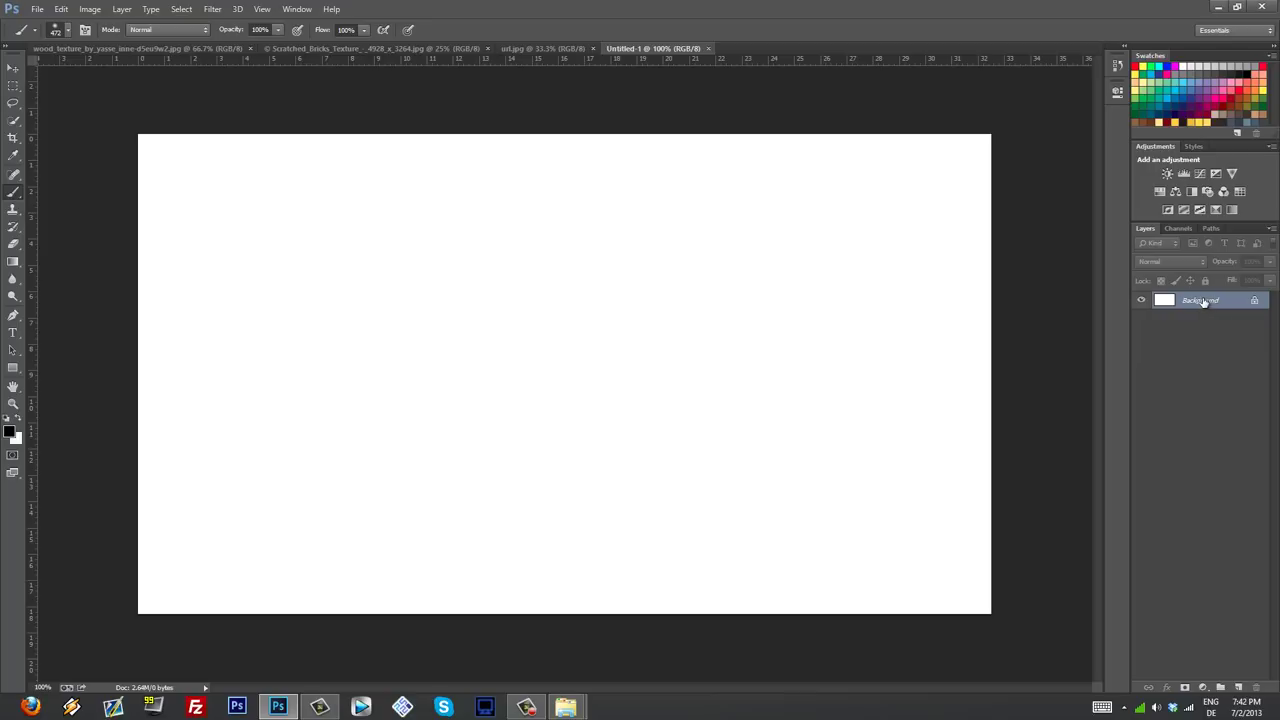
{"action": "left_click", "coordinate": [177, 45]}
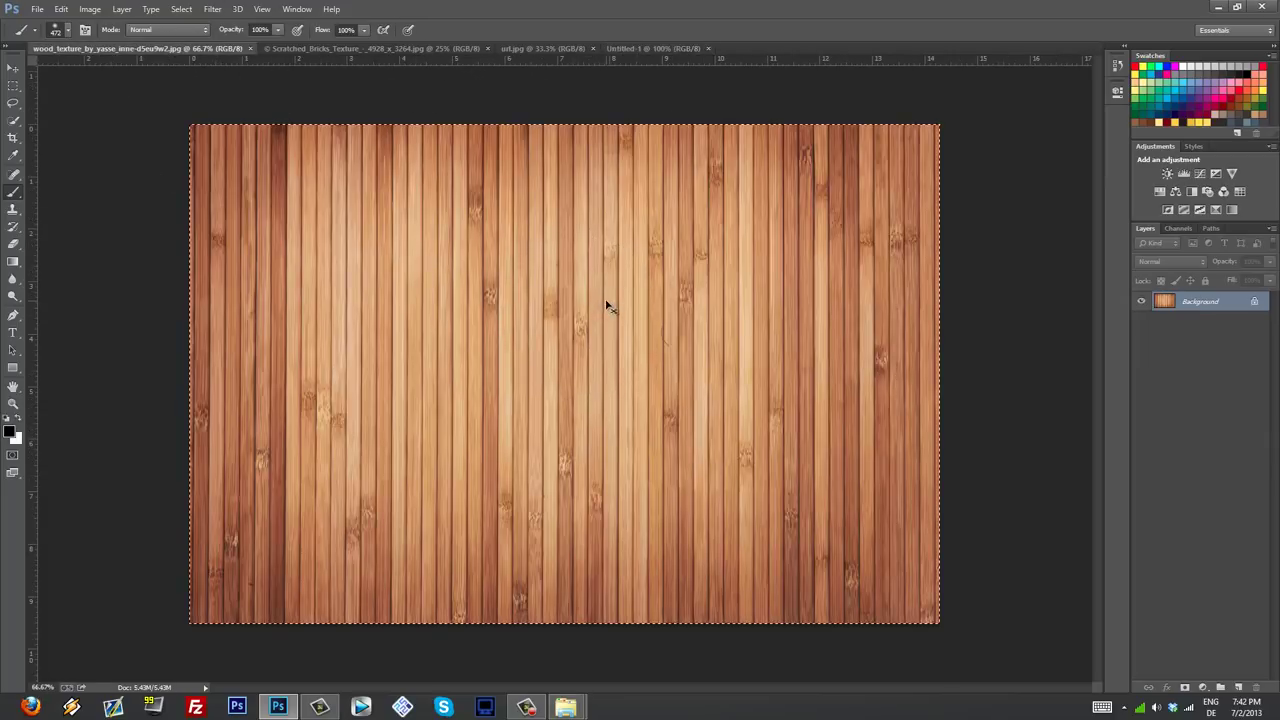
{"action": "key", "text": "ctrl+a"}
{"action": "key", "text": "ctrl+d"}
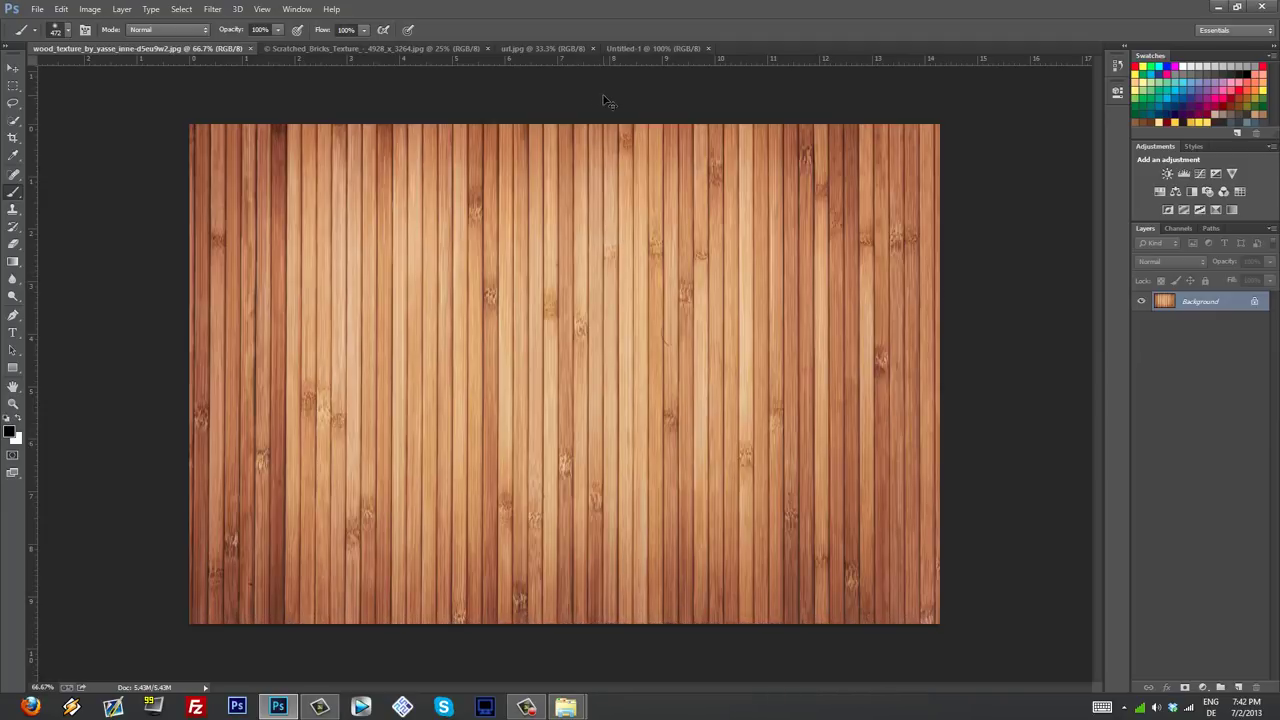
{"action": "left_click", "coordinate": [181, 9]}
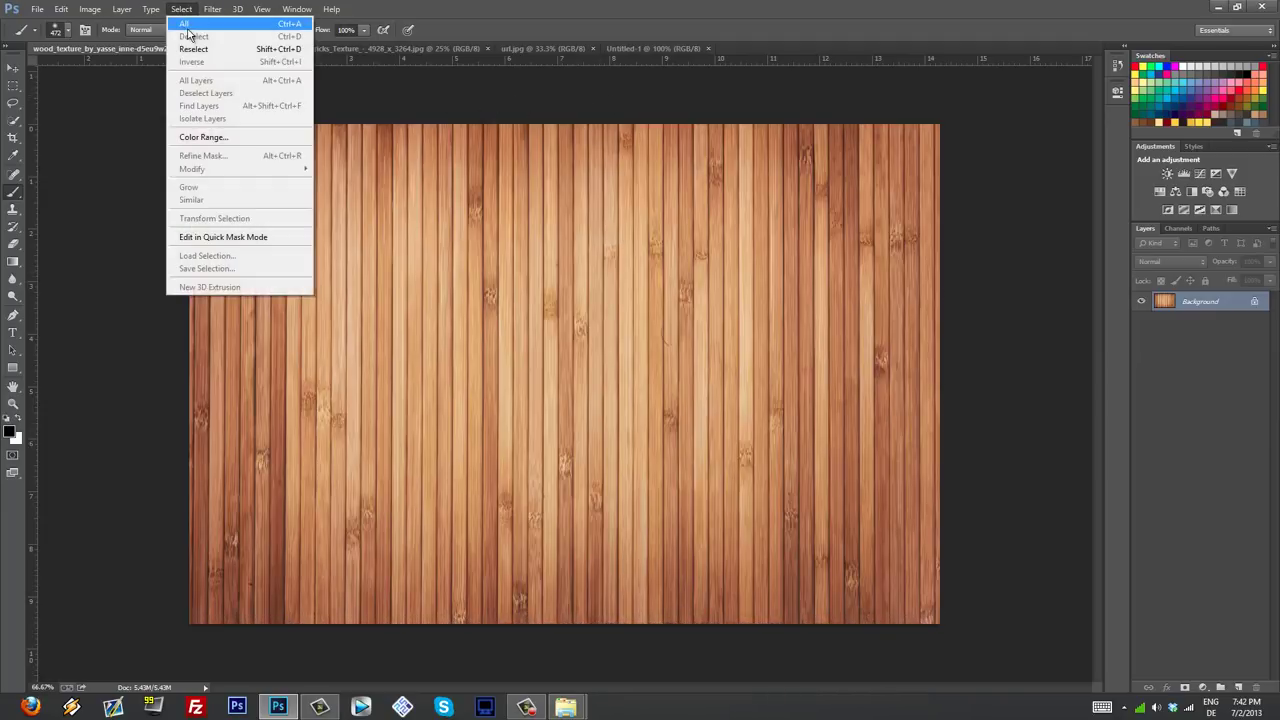
{"action": "left_click", "coordinate": [182, 27]}
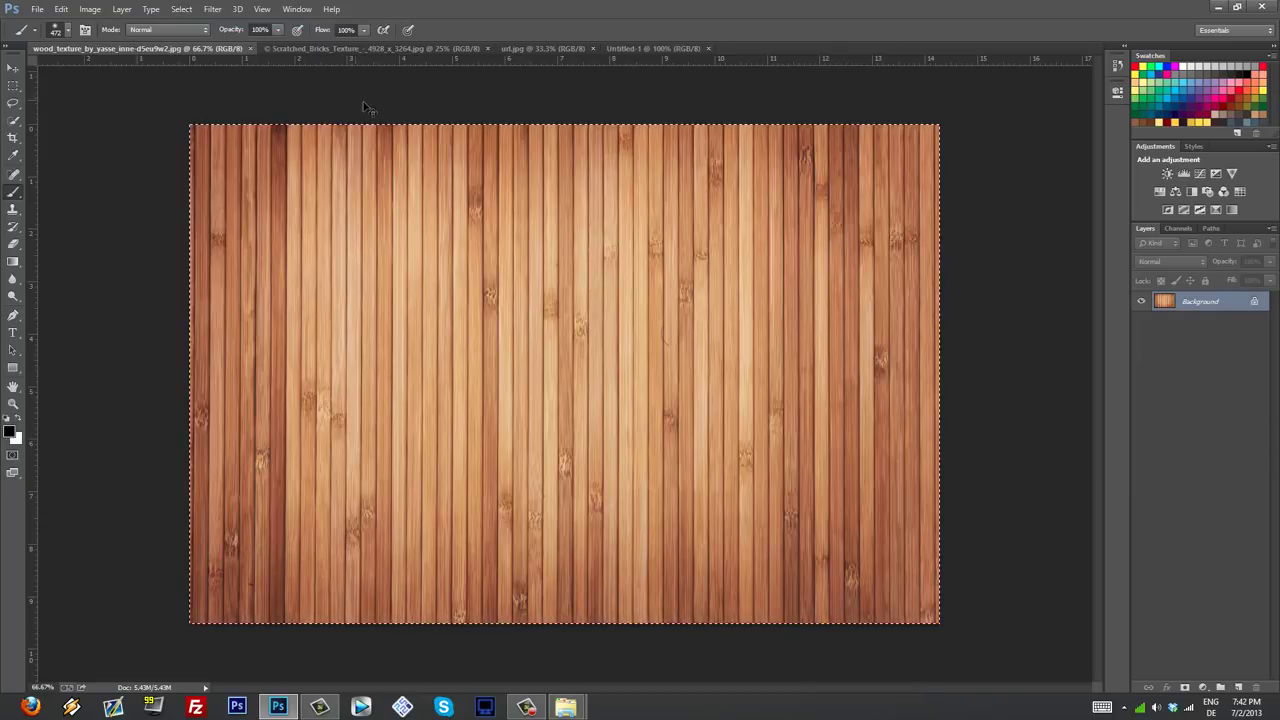
Step: Paste the wood into Untitled-1 as Layer 1 and convert it to a Smart Object
{"action": "left_click", "coordinate": [639, 48]}
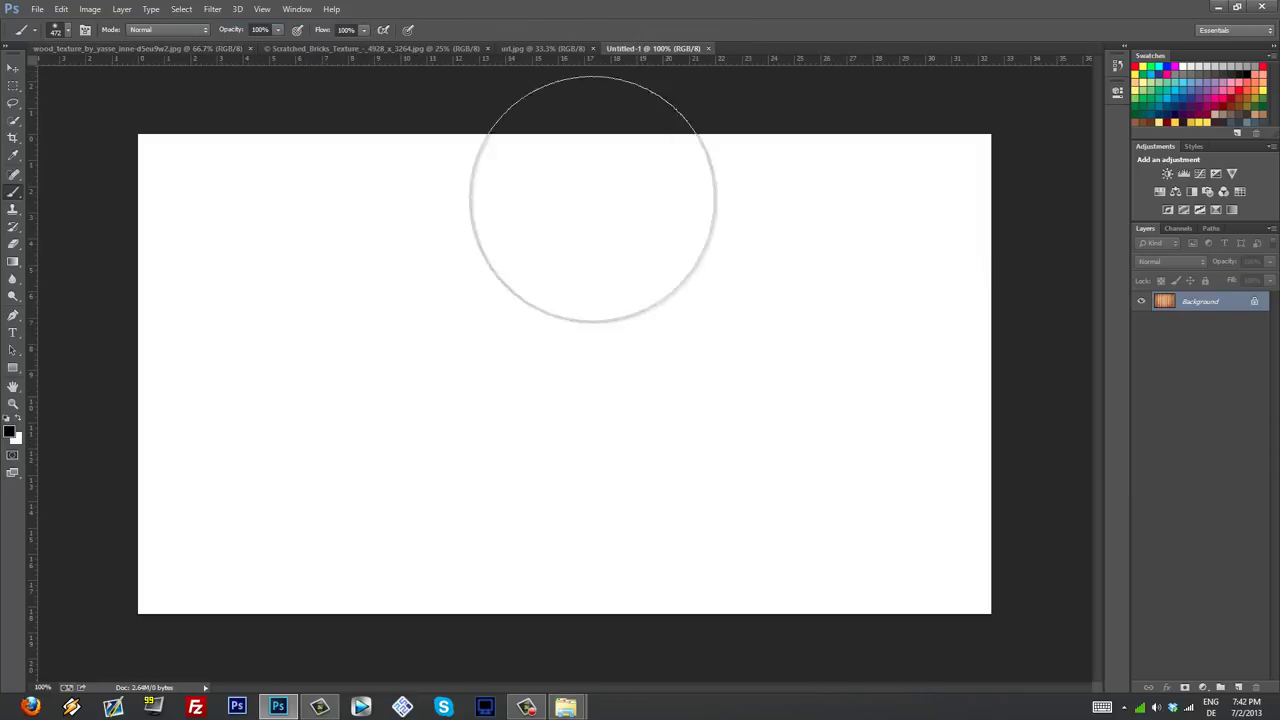
{"action": "key", "text": "ctrl+v"}
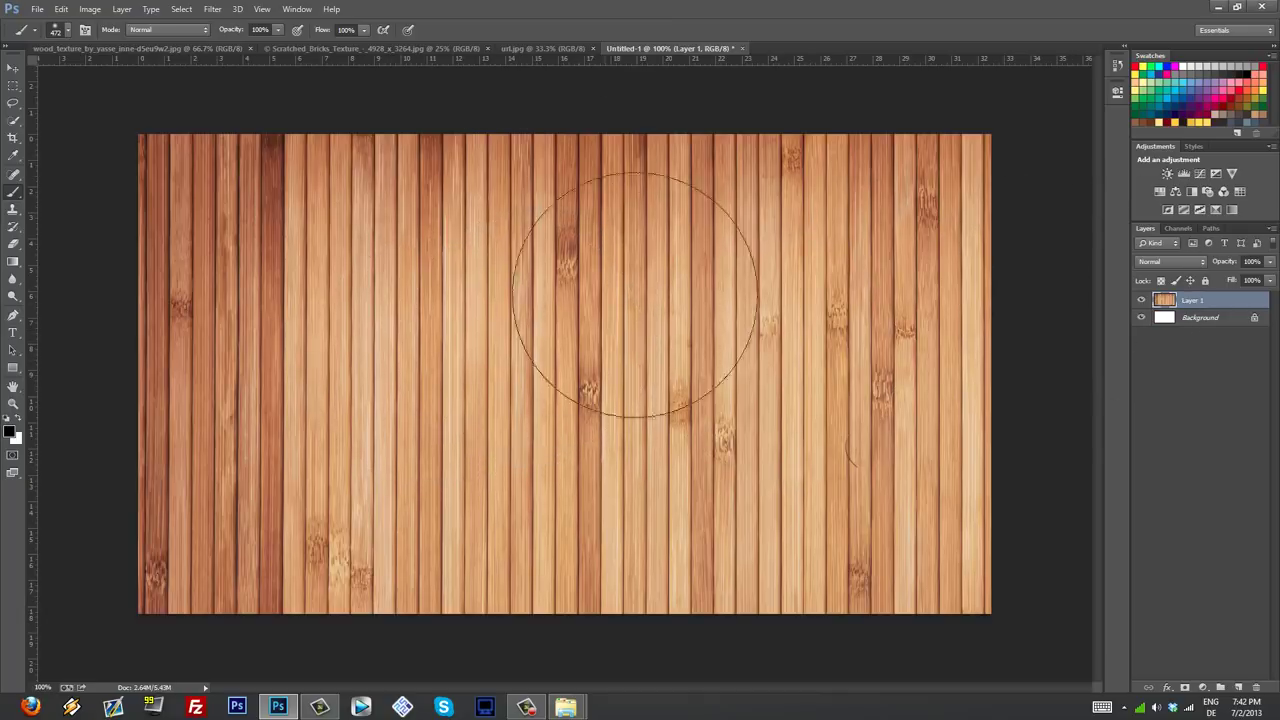
{"action": "left_click", "coordinate": [1187, 317]}
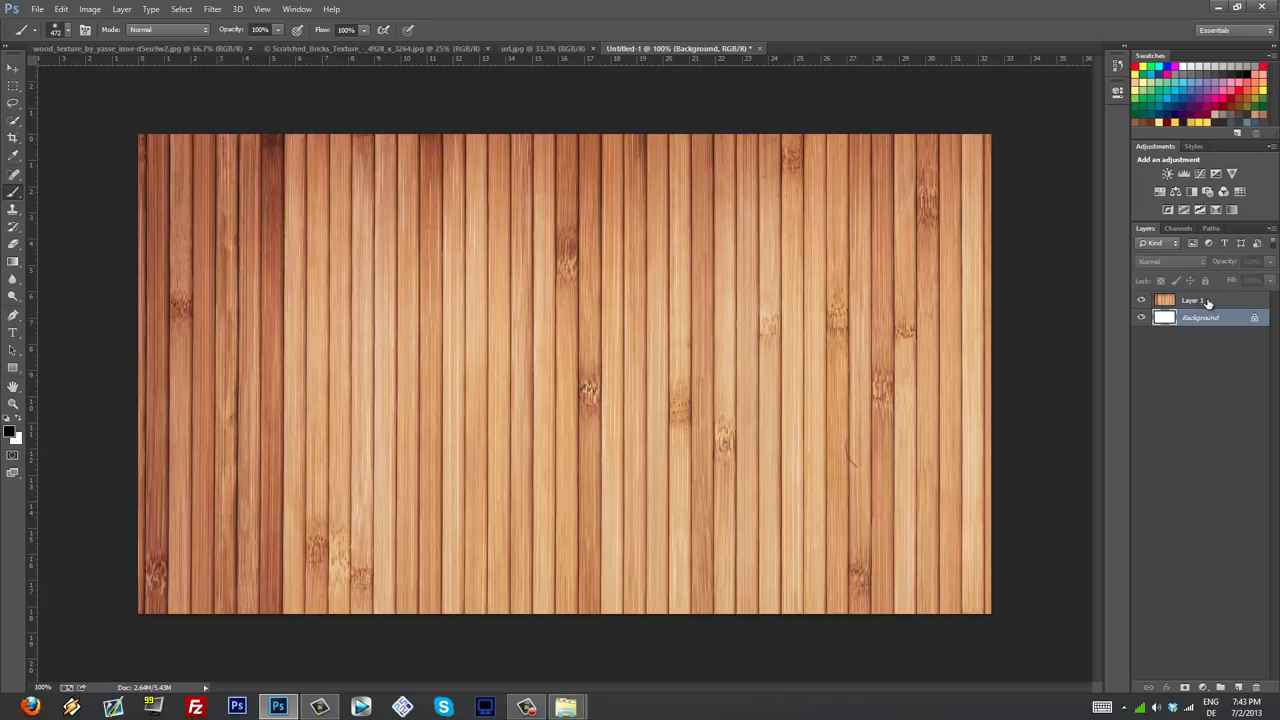
{"action": "left_click", "coordinate": [1208, 304]}
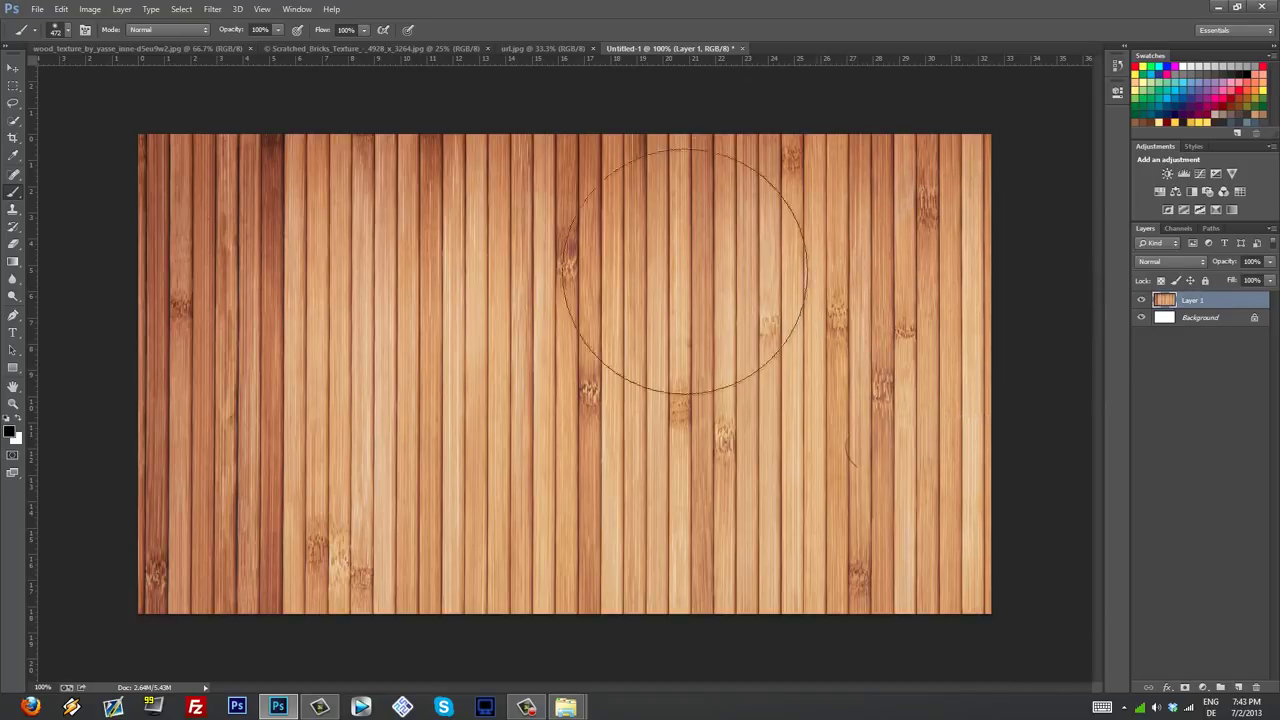
{"action": "right_click", "coordinate": [1229, 302]}
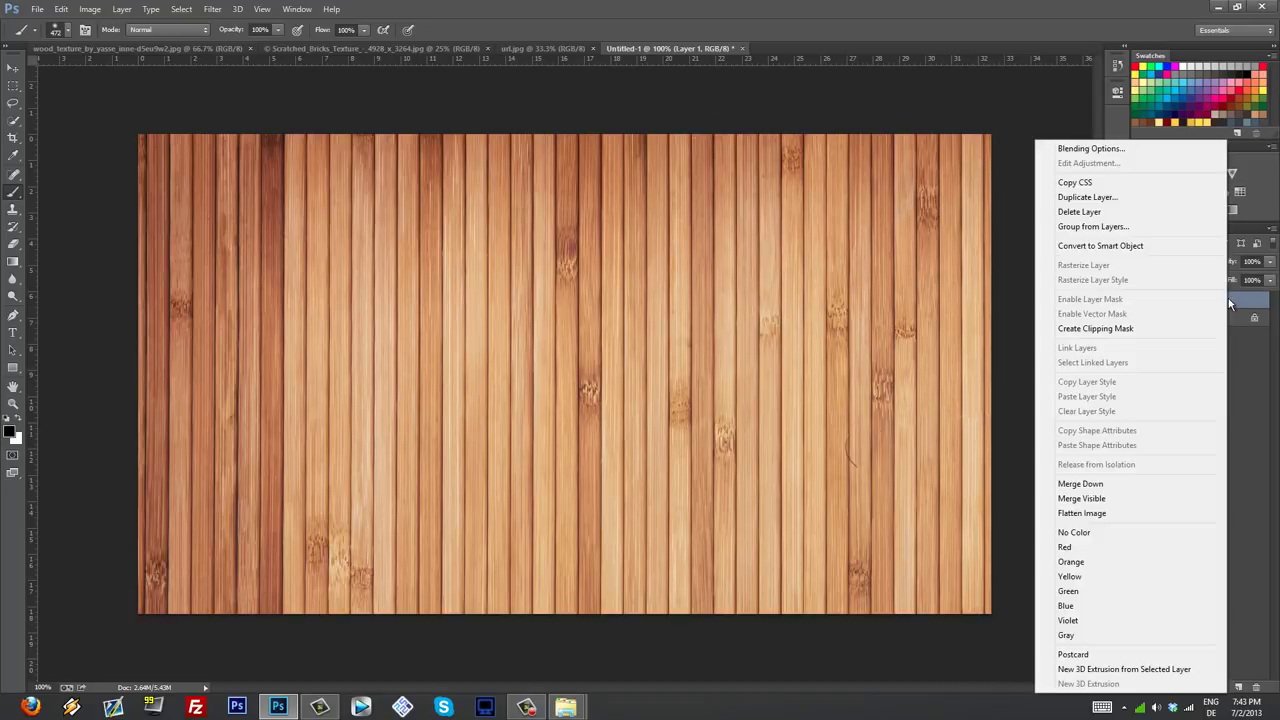
{"action": "left_click", "coordinate": [1131, 250]}
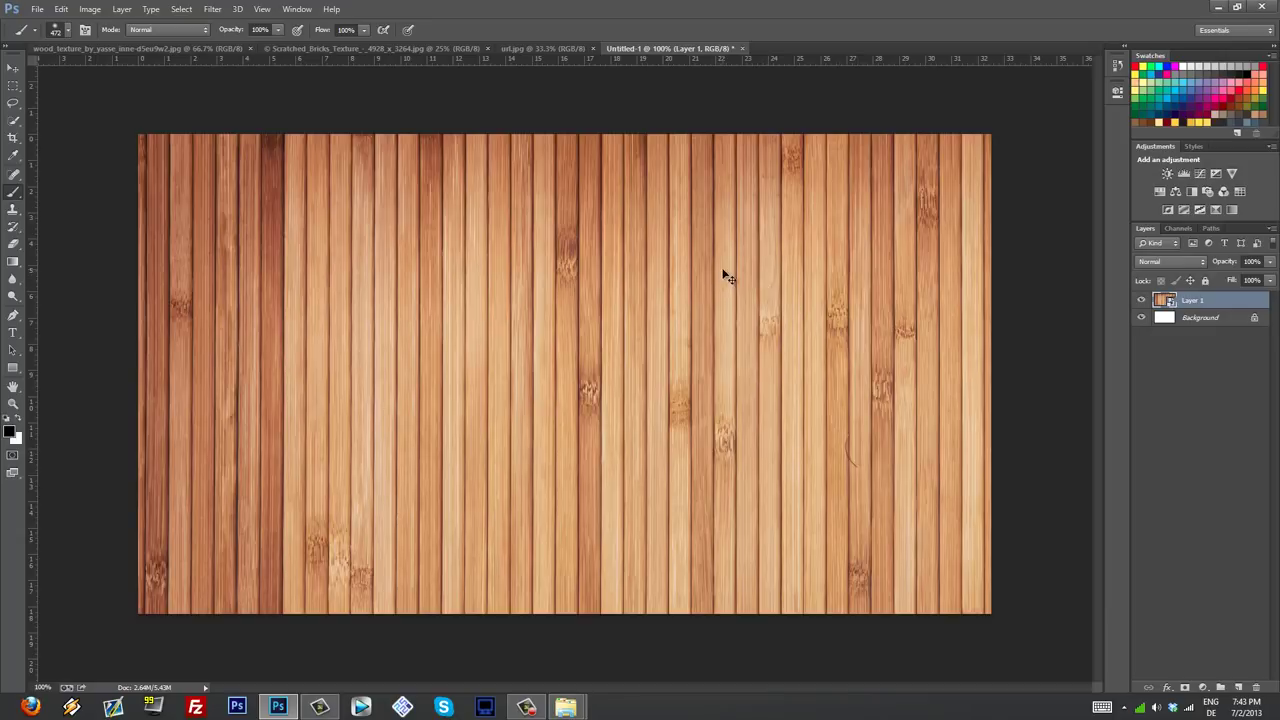
Step: Scale the wood layer down, move it lower, and squash it into a flat bottom strip
{"action": "key", "text": "ctrl+t"}
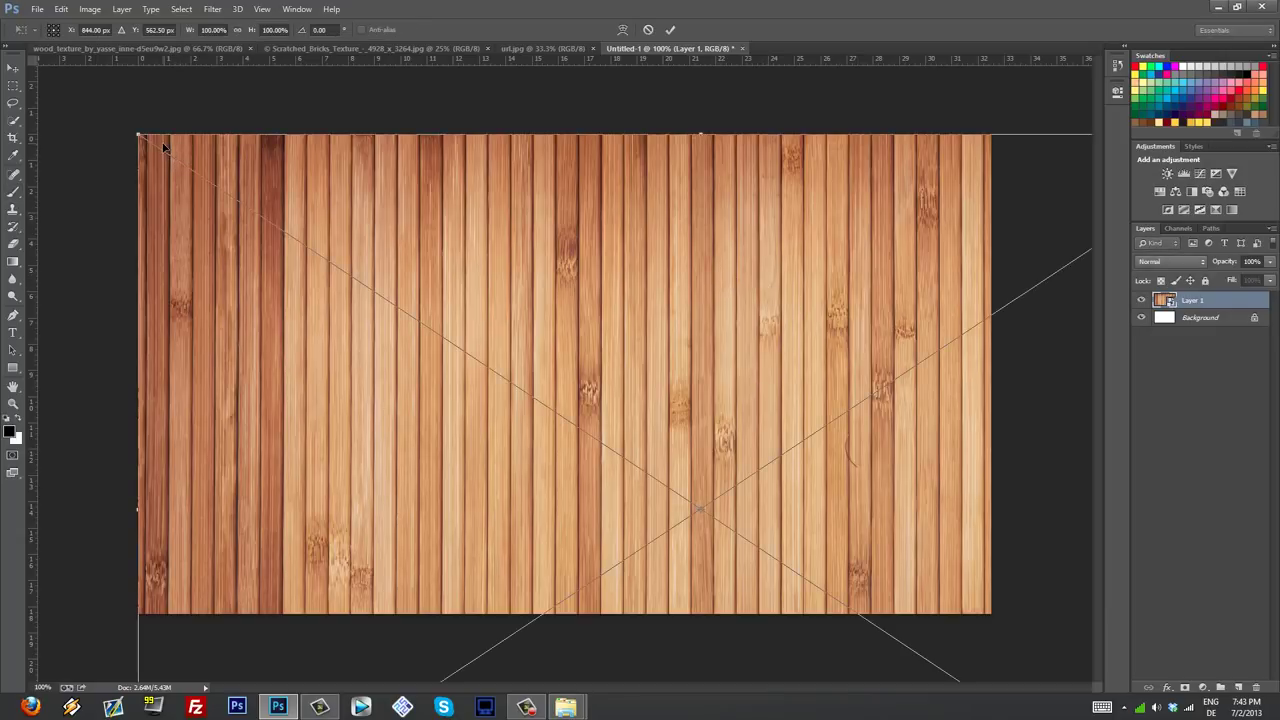
{"action": "key", "text": "ctrl+minus"}
{"action": "key", "text": "ctrl+minus"}
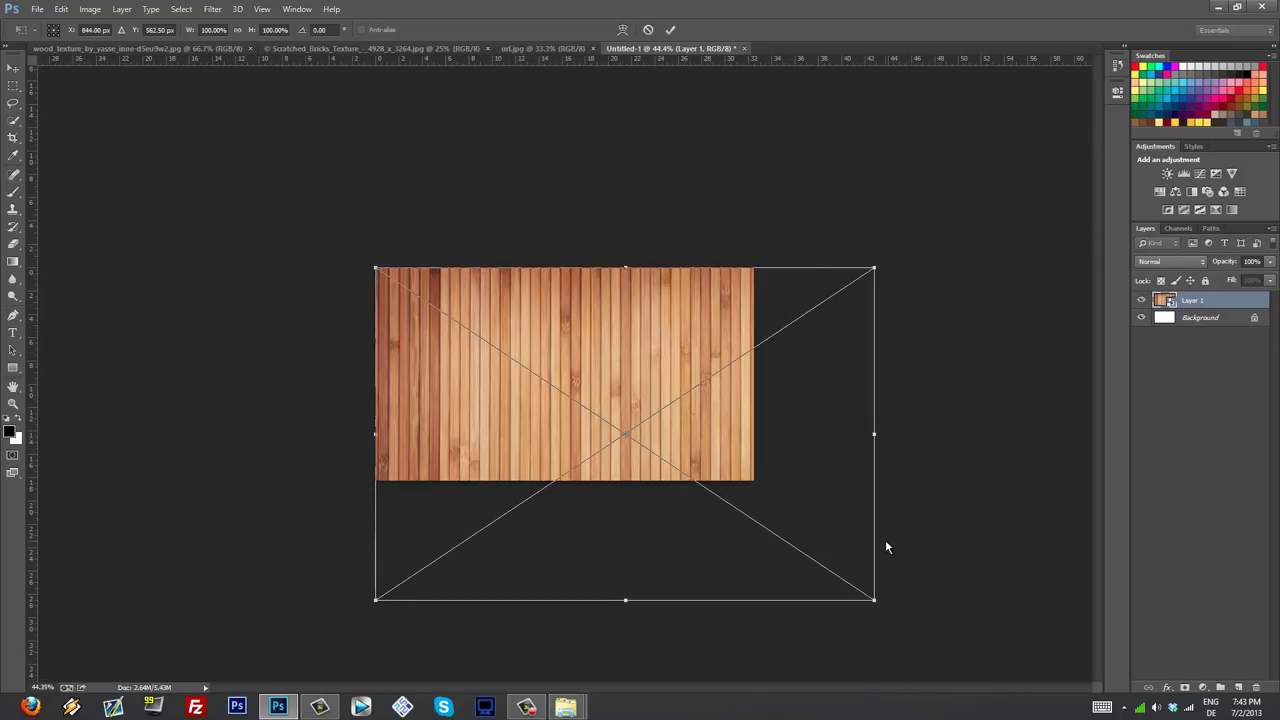
{"action": "left_click_drag", "start_coordinate": [874, 601], "coordinate": [871, 597]}
{"action": "left_click_drag", "start_coordinate": [806, 552], "coordinate": [766, 503]}
{"action": "scroll", "coordinate": [600, 445], "scroll_direction": "up", "scroll_amount": 1}
{"action": "scroll", "coordinate": [600, 445], "scroll_direction": "up", "scroll_amount": 2}
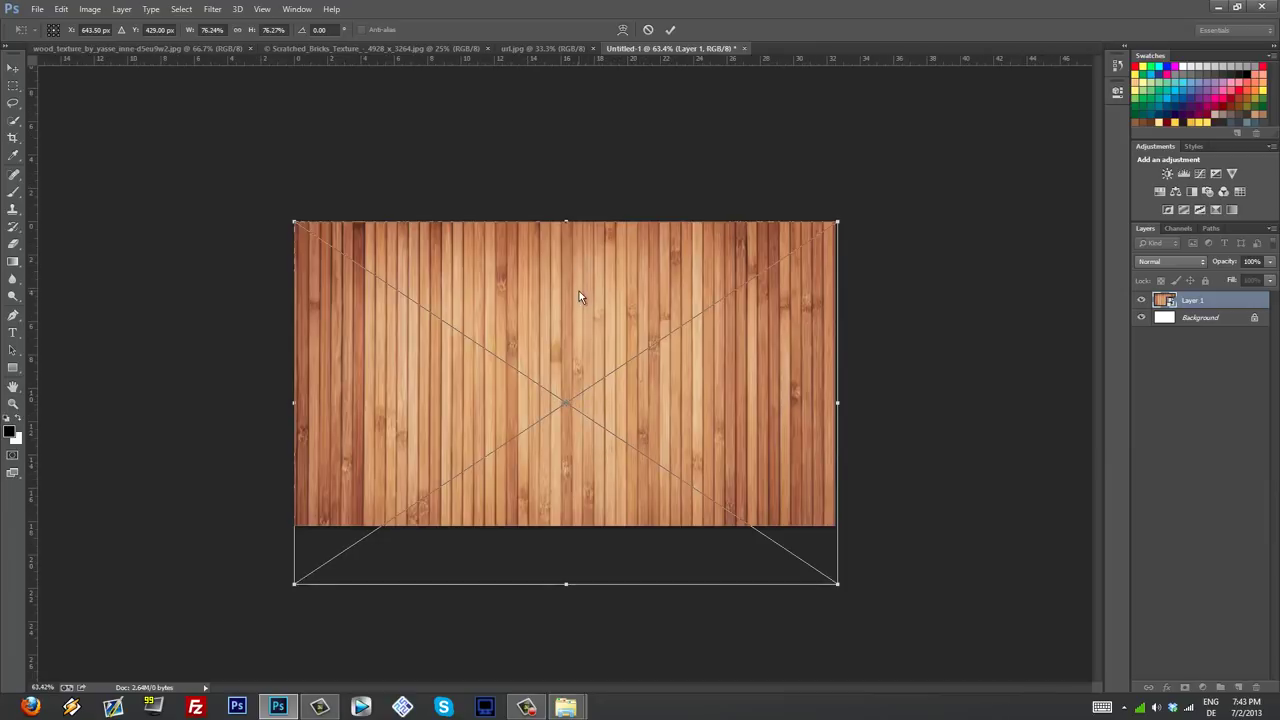
{"action": "left_click_drag", "start_coordinate": [580, 294], "coordinate": [586, 503]}
{"action": "scroll", "coordinate": [594, 517], "scroll_direction": "down", "scroll_amount": 3}
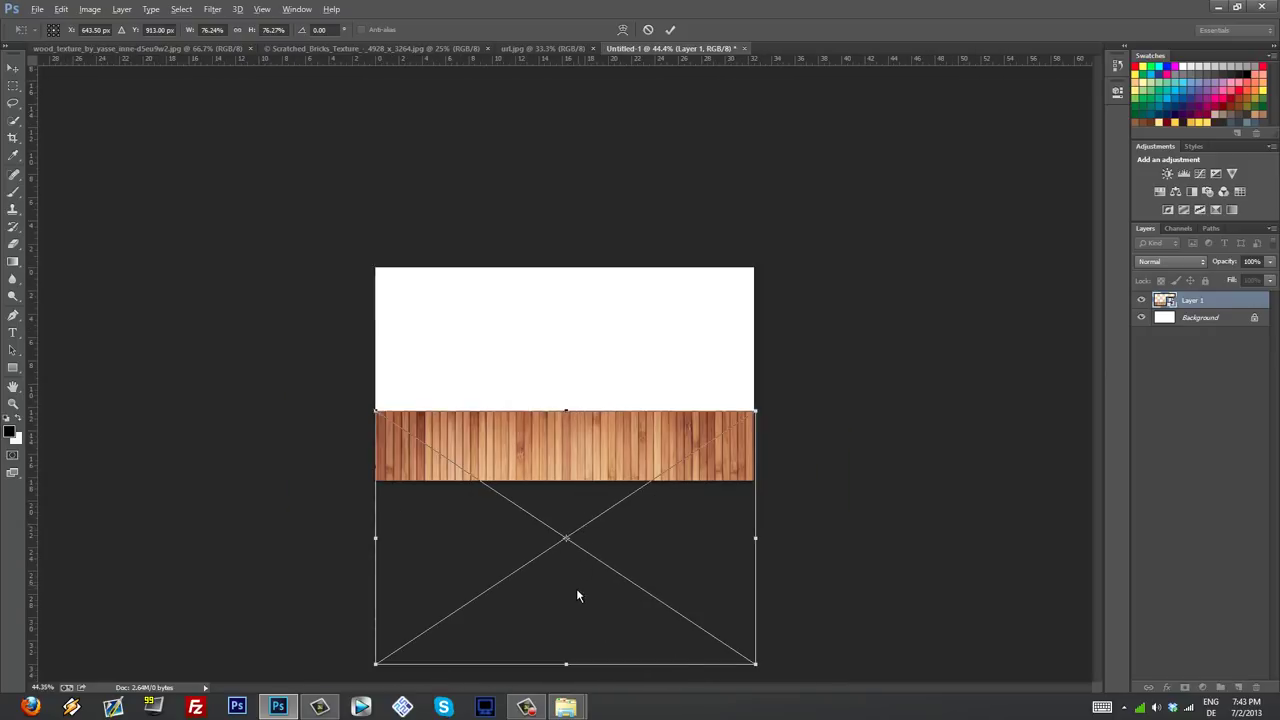
{"action": "left_click_drag", "start_coordinate": [574, 451], "coordinate": [578, 443]}
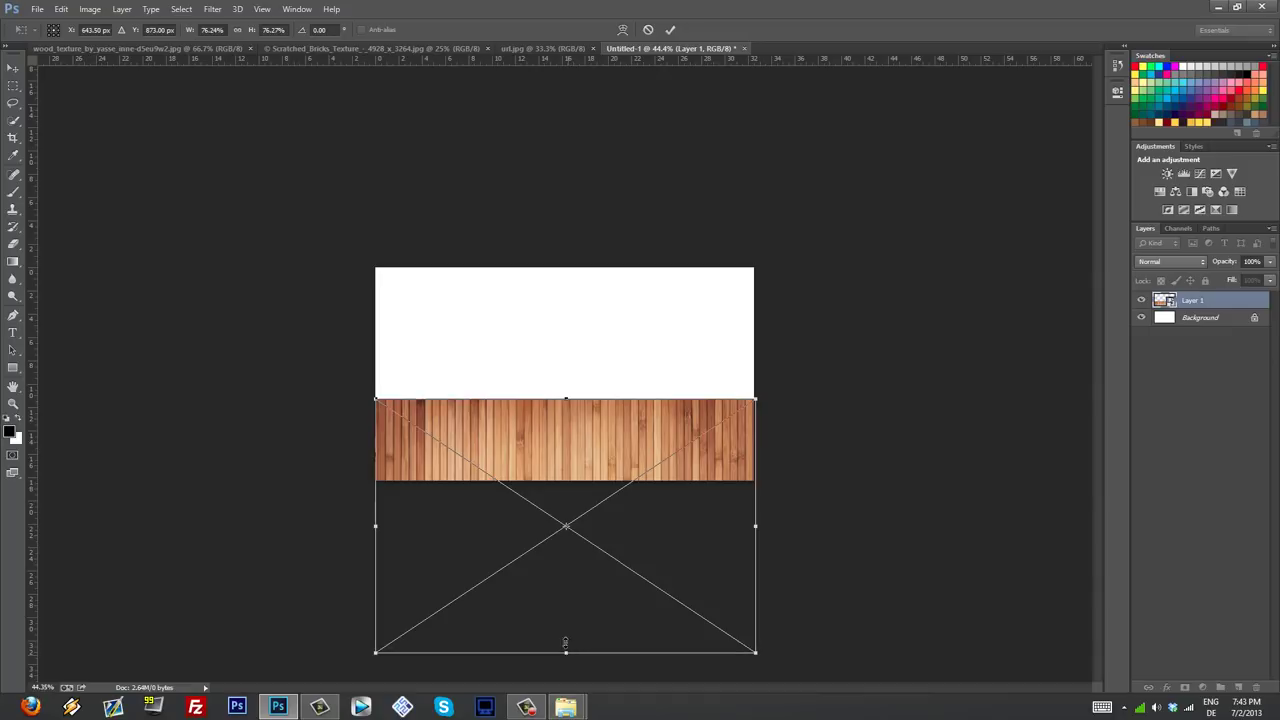
{"action": "left_click_drag", "start_coordinate": [565, 643], "coordinate": [575, 491]}
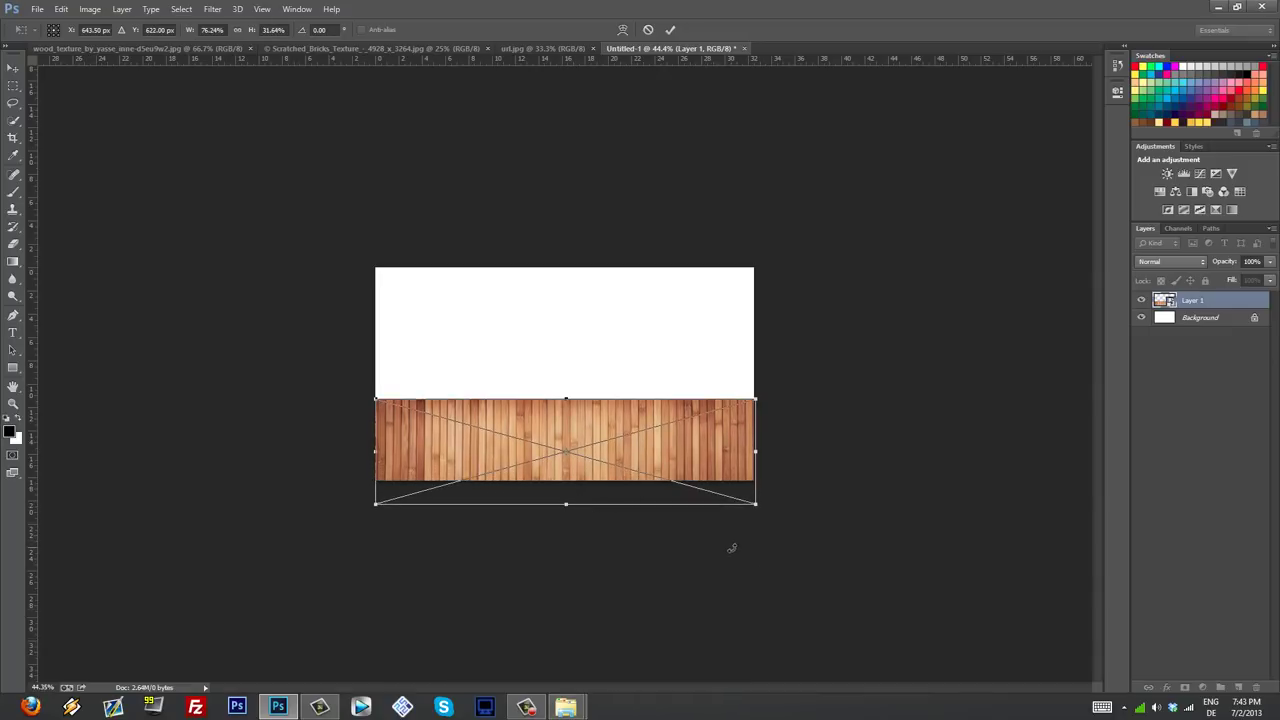
{"action": "key", "text": "b"}
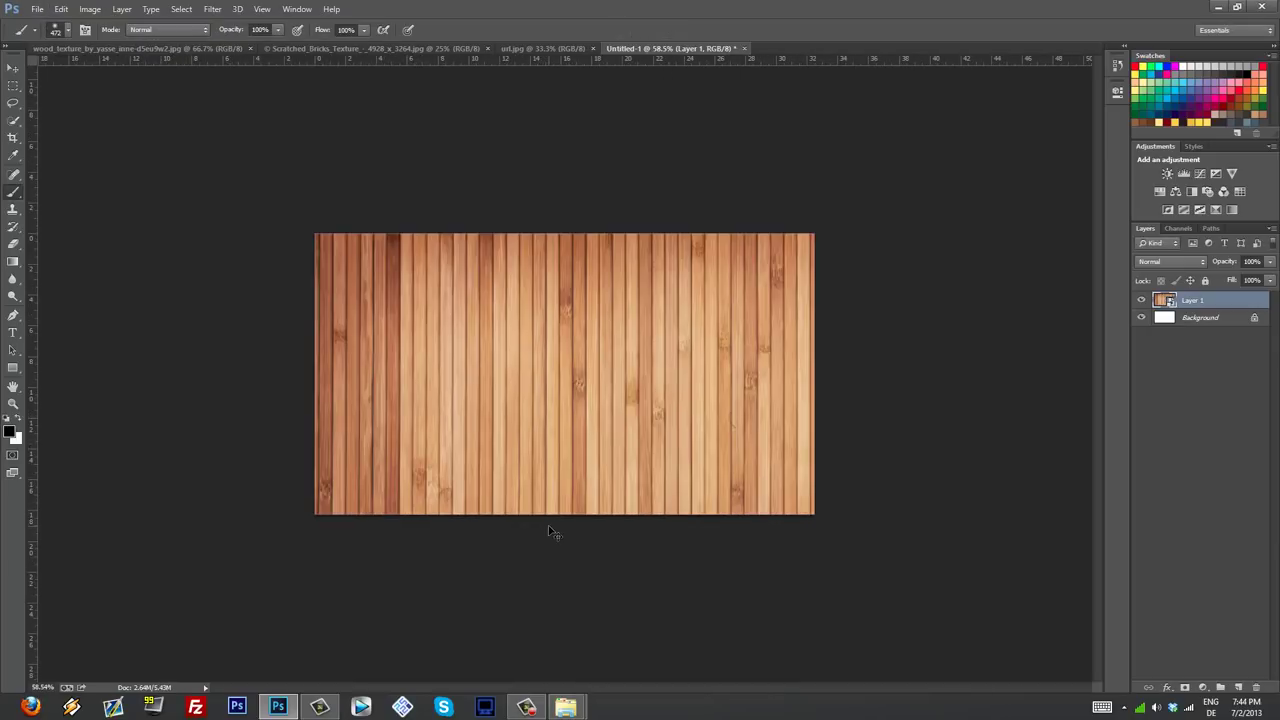
Step: Put the wood strip back into Free Transform in Perspective mode
{"action": "key", "text": "ctrl+z"}
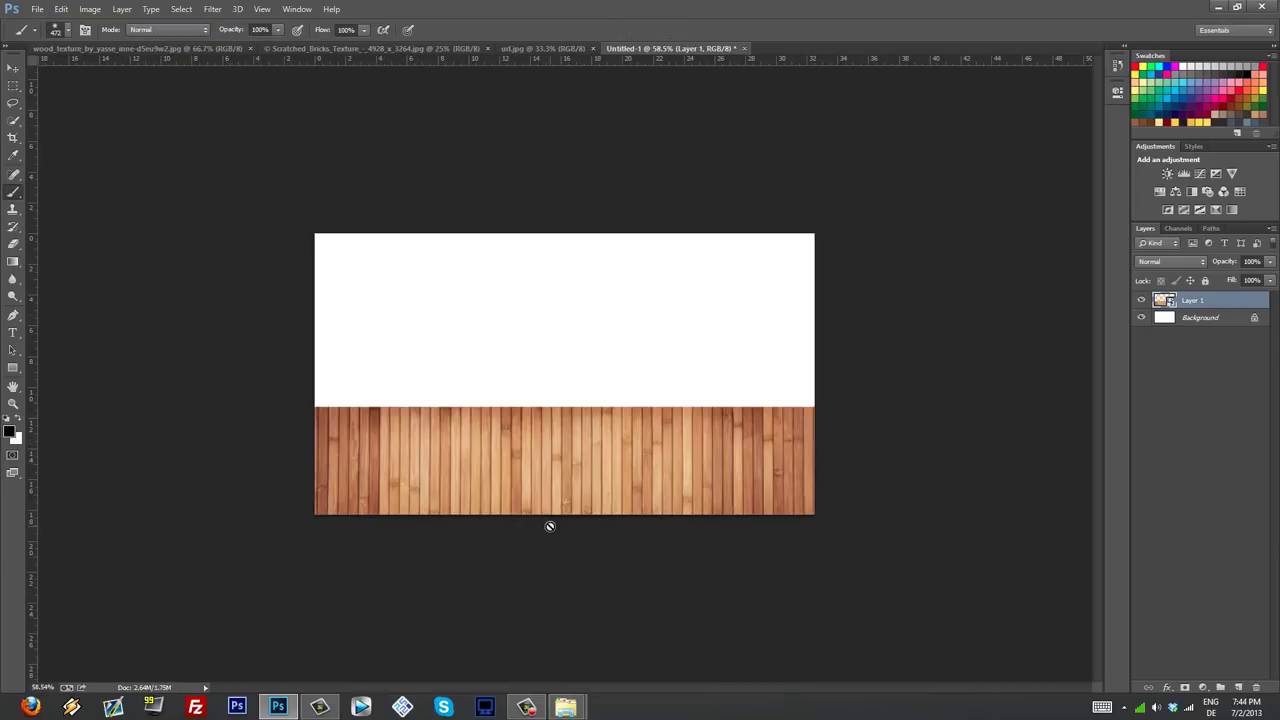
{"action": "key", "text": "ctrl+t"}
{"action": "key", "text": "ctrl+plus"}
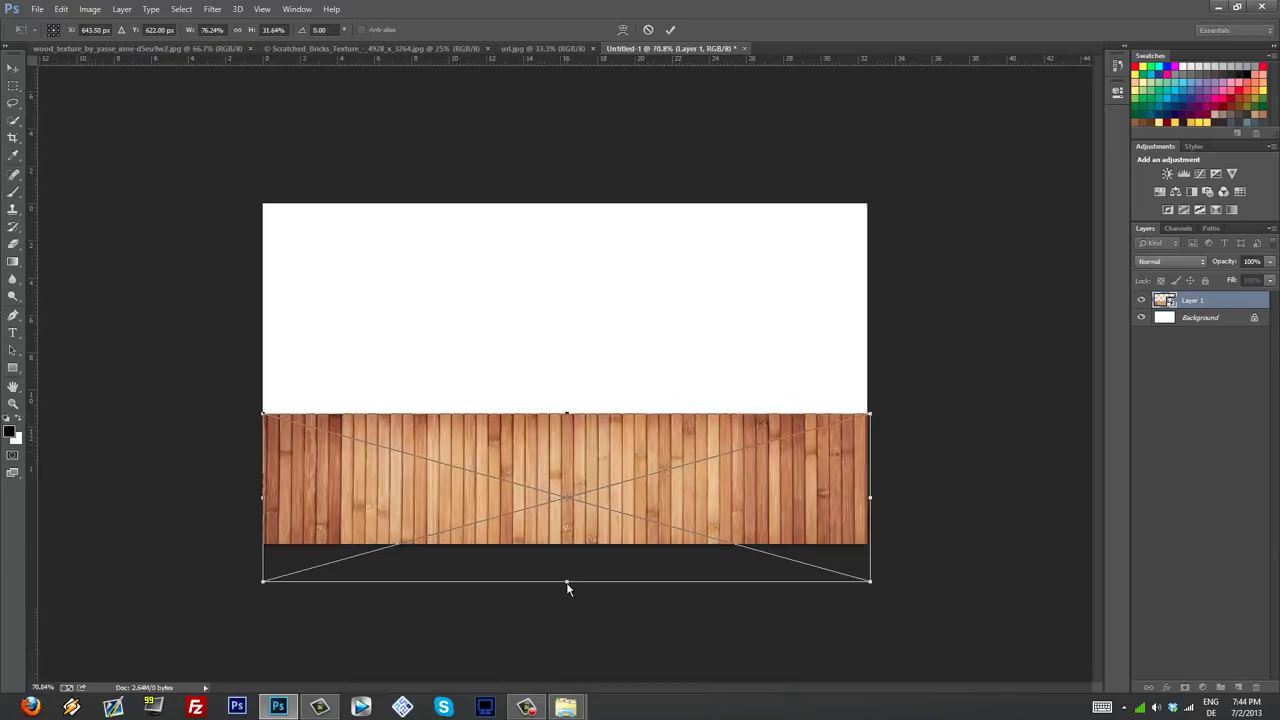
{"action": "right_click", "coordinate": [618, 464]}
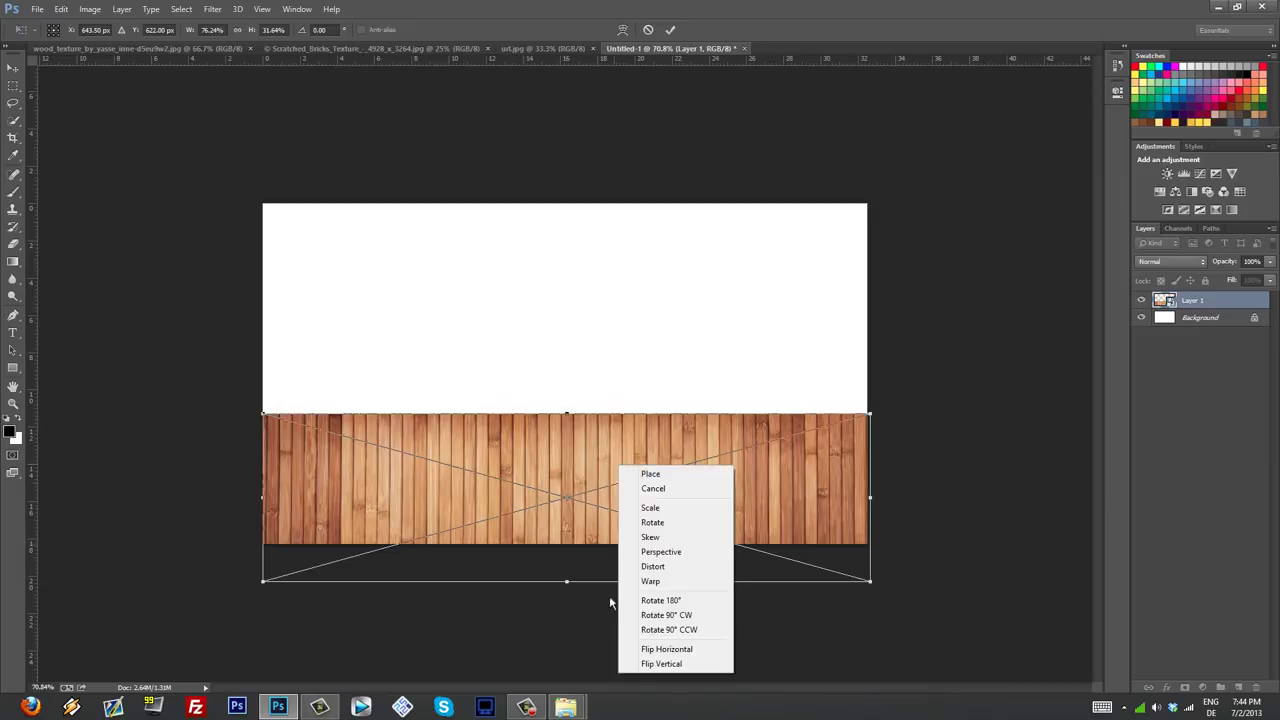
{"action": "left_click", "coordinate": [665, 553]}
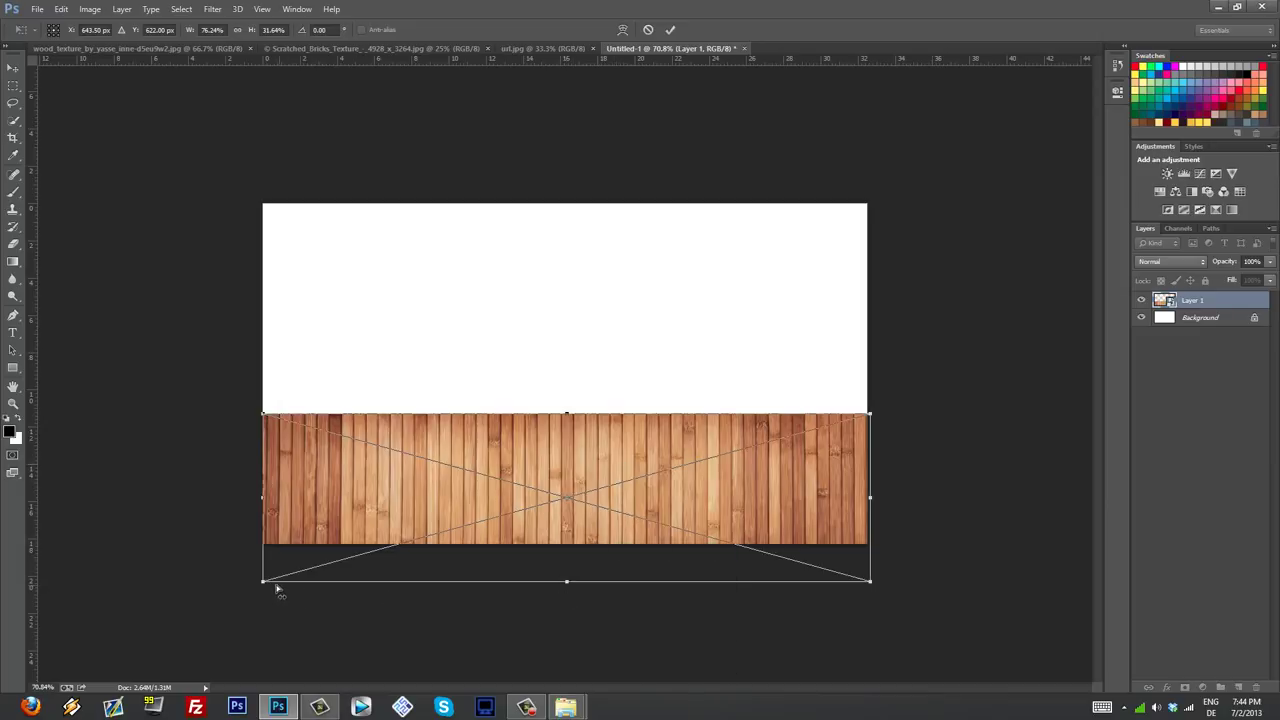
Step: Widen the strip's bottom edge so the planks fan out like a receding floor
{"action": "left_click_drag", "start_coordinate": [264, 586], "coordinate": [2, 569]}
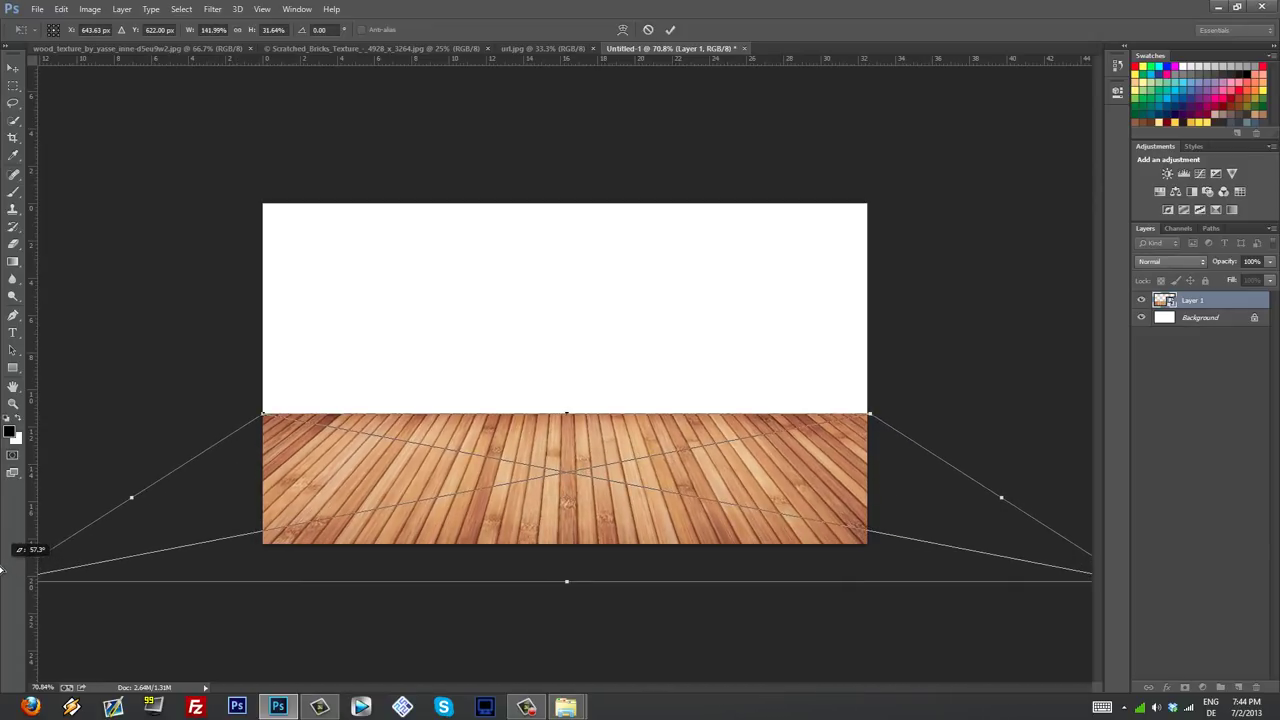
{"action": "scroll", "coordinate": [228, 600], "scroll_direction": "down", "scroll_amount": 2}
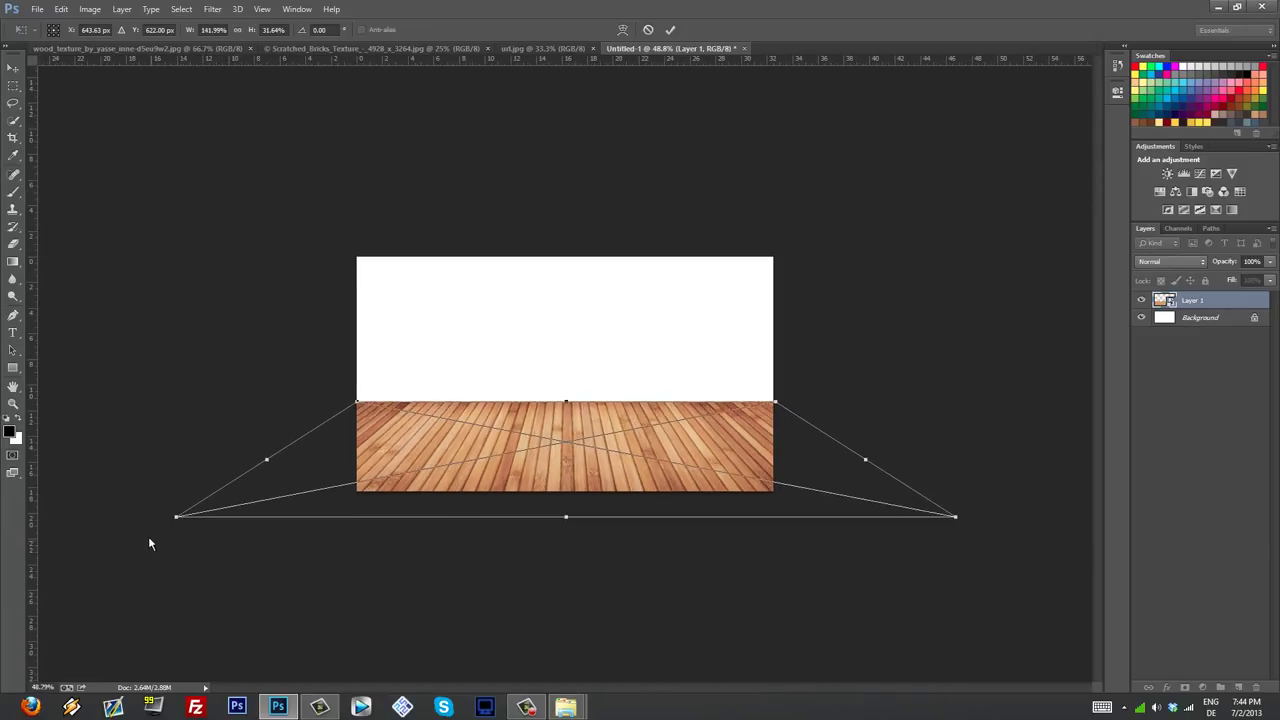
{"action": "left_click_drag", "start_coordinate": [176, 520], "coordinate": [86, 515]}
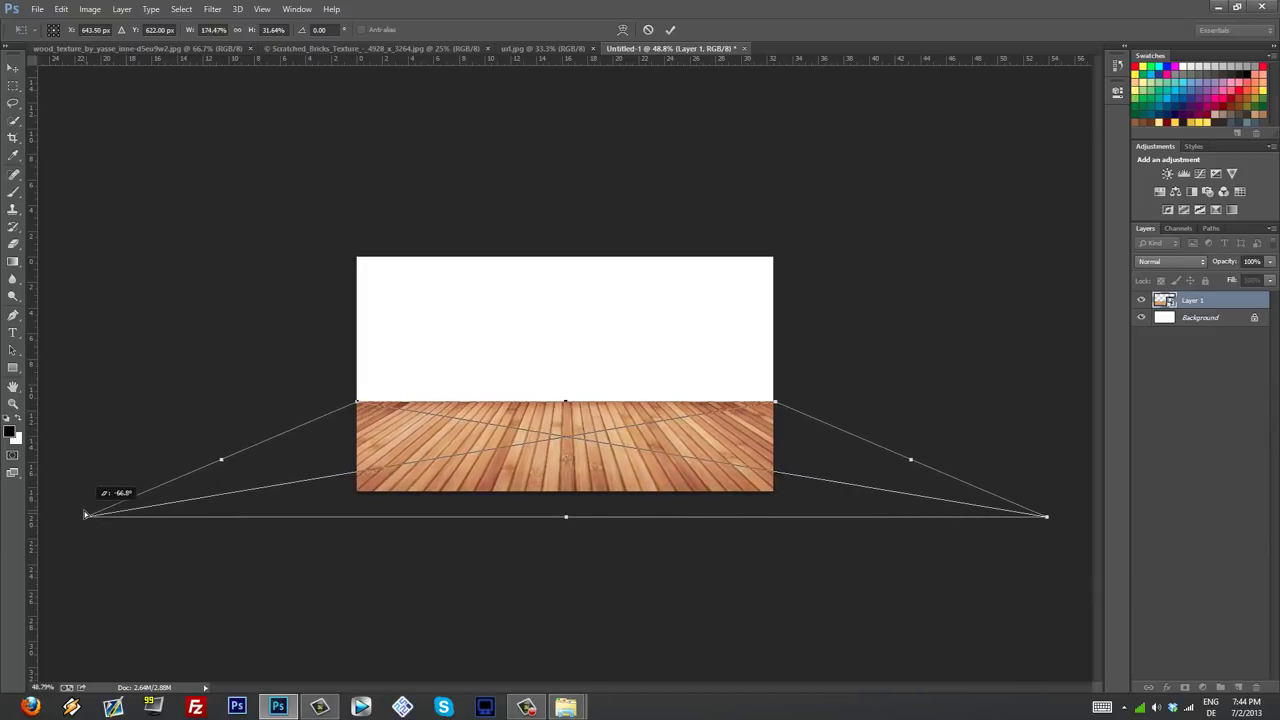
{"action": "key", "text": "Return"}
{"action": "key", "text": "b"}
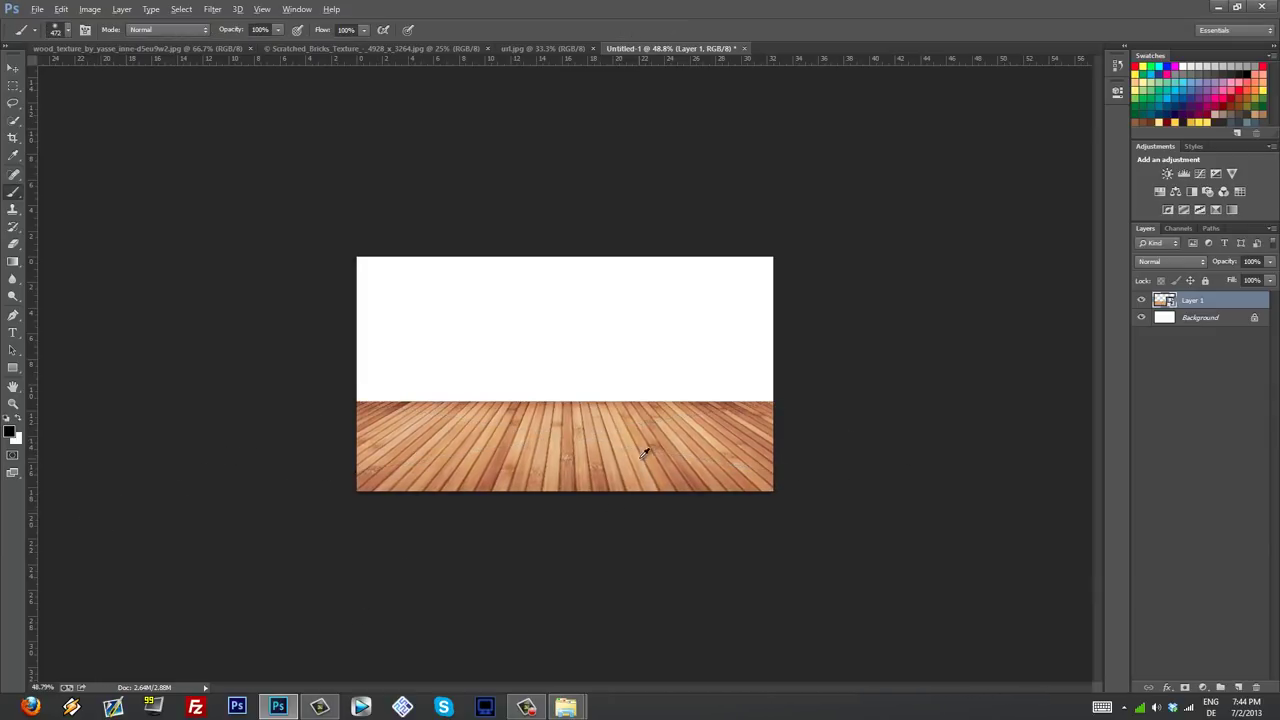
{"action": "scroll", "coordinate": [643, 455], "scroll_direction": "up", "scroll_amount": 4}
{"action": "scroll", "coordinate": [615, 473], "scroll_direction": "up", "scroll_amount": 3}
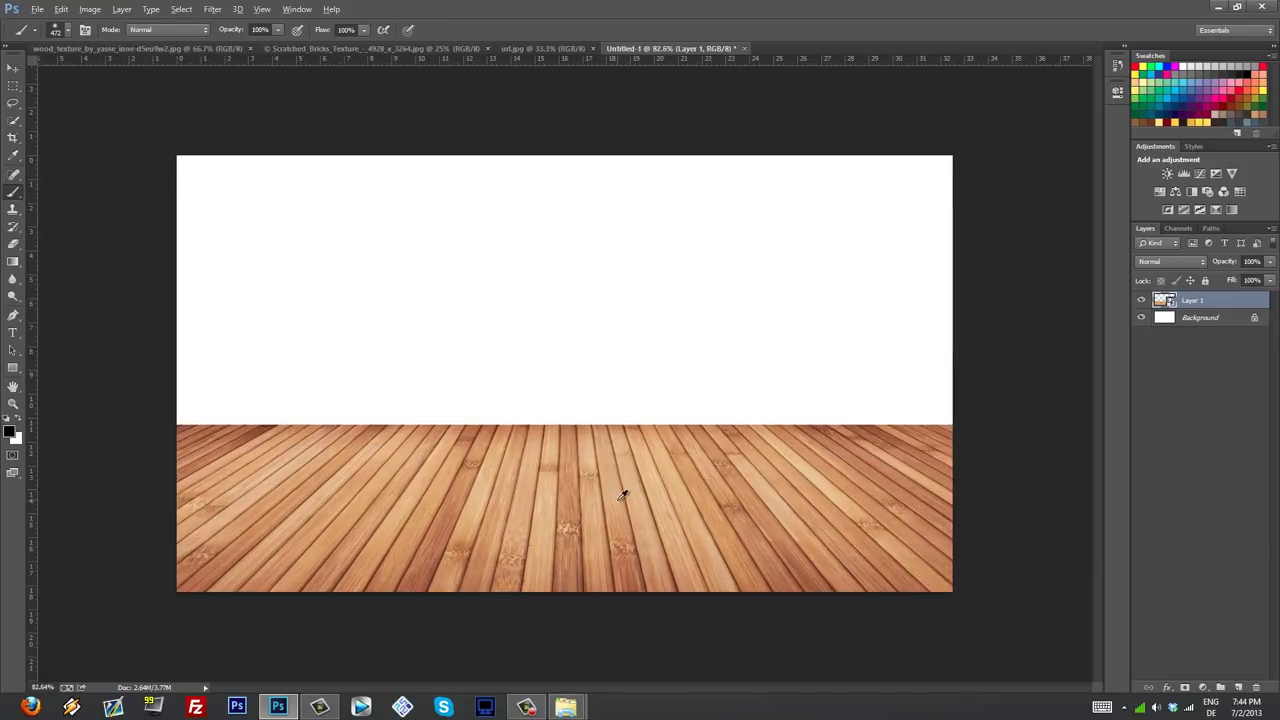
{"action": "scroll", "coordinate": [623, 490], "scroll_direction": "down", "scroll_amount": 3}
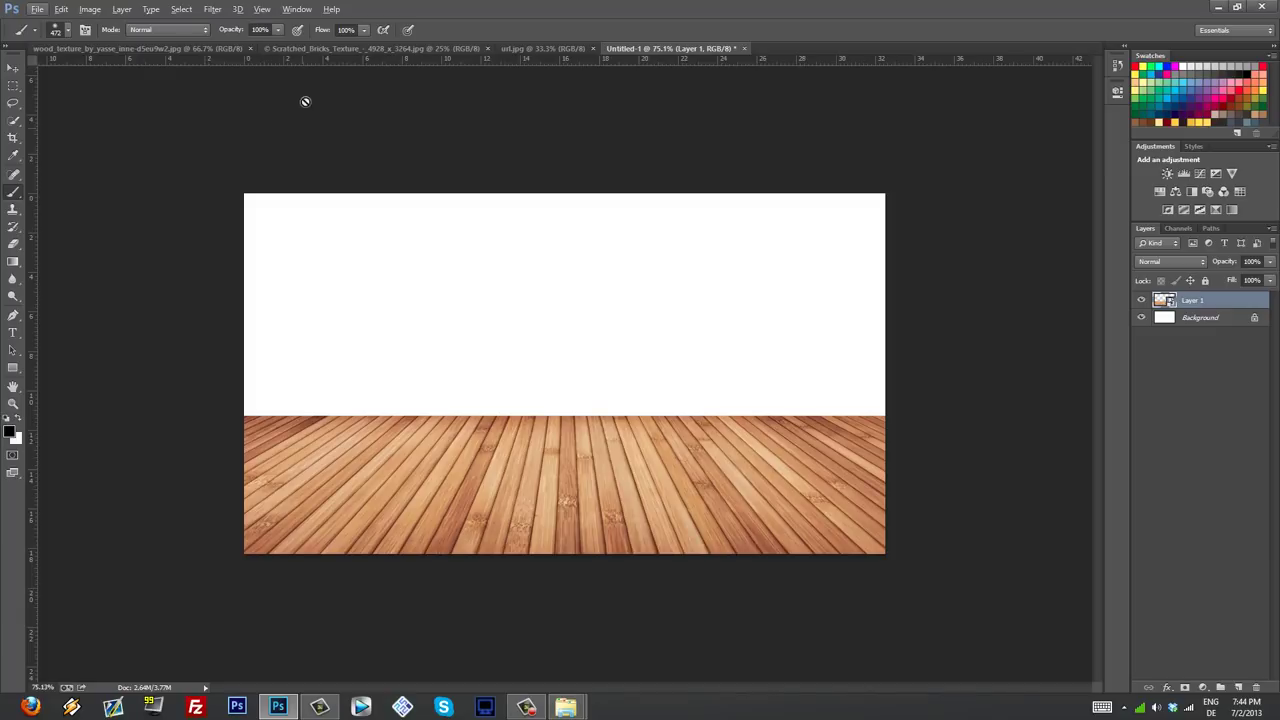
Step: Copy the brick texture into Untitled-1 and place its layer below the wood layer
{"action": "left_click", "coordinate": [327, 49]}
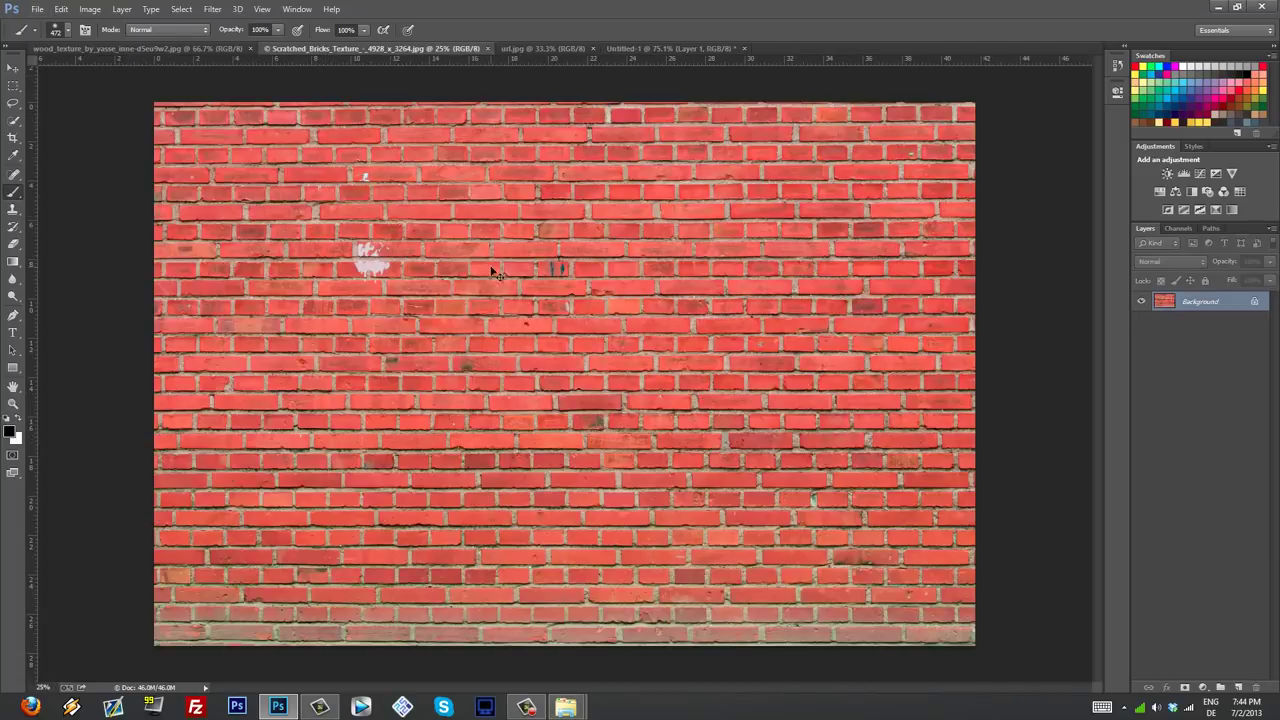
{"action": "key", "text": "ctrl+a"}
{"action": "key", "text": "ctrl+c"}
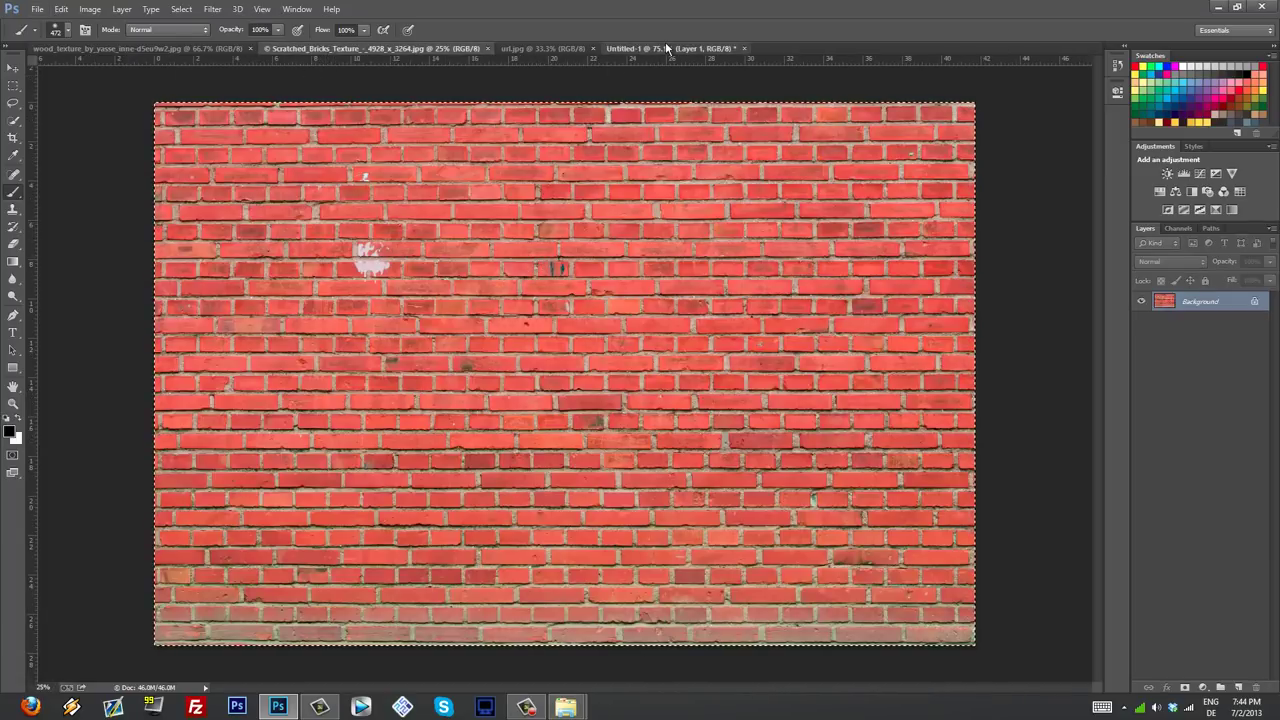
{"action": "left_click", "coordinate": [665, 45]}
{"action": "key", "text": "ctrl+v"}
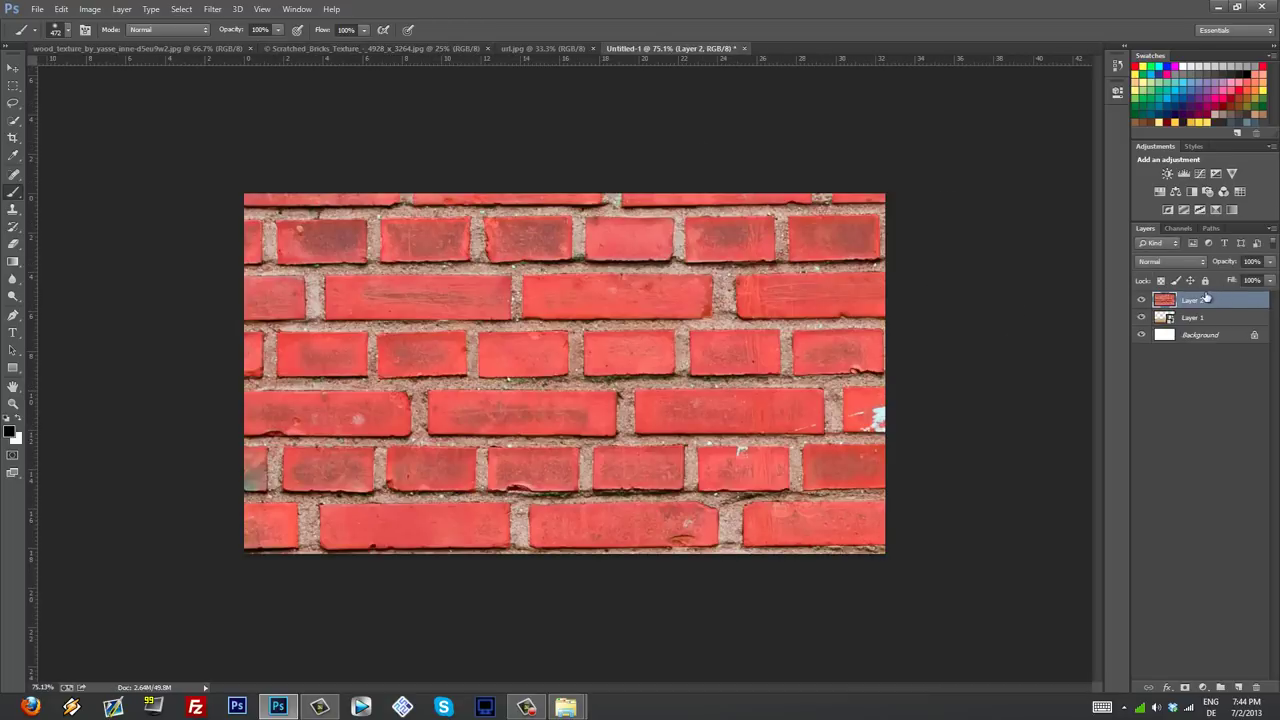
{"action": "left_click_drag", "start_coordinate": [1192, 301], "coordinate": [1200, 326]}
Step: Rename the wood layer 'Floor' and the brick layer 'Background'
{"action": "double_click", "coordinate": [1199, 302]}
{"action": "type", "text": "Floor"}
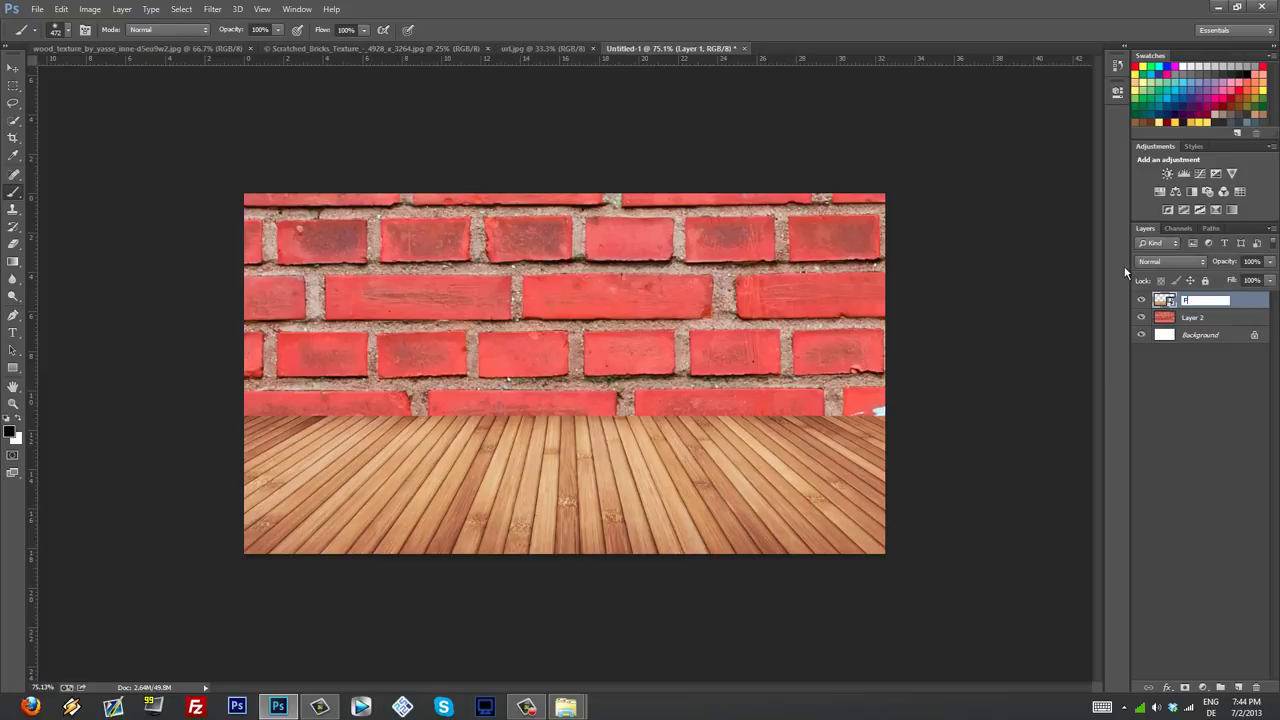
{"action": "double_click", "coordinate": [1196, 317]}
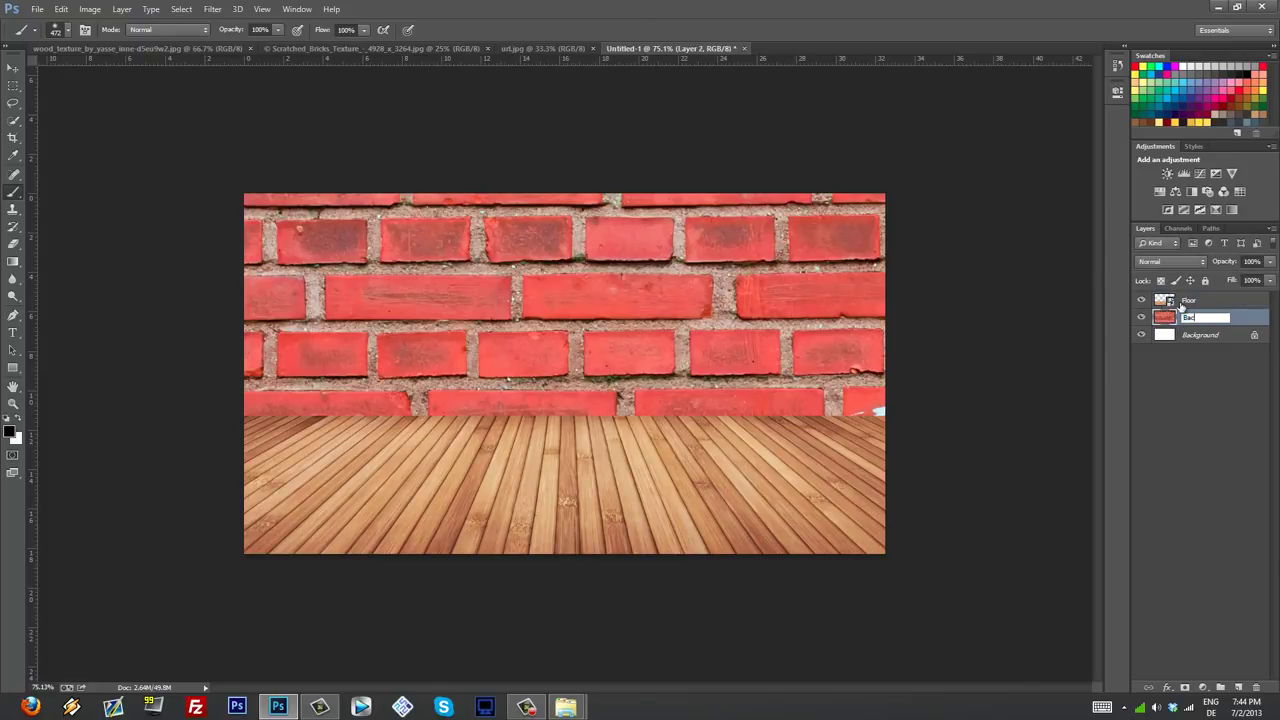
{"action": "type", "text": "Background"}
Step: Convert the brick layer to a Smart Object and scale it down to about 27%
{"action": "right_click", "coordinate": [1247, 322]}
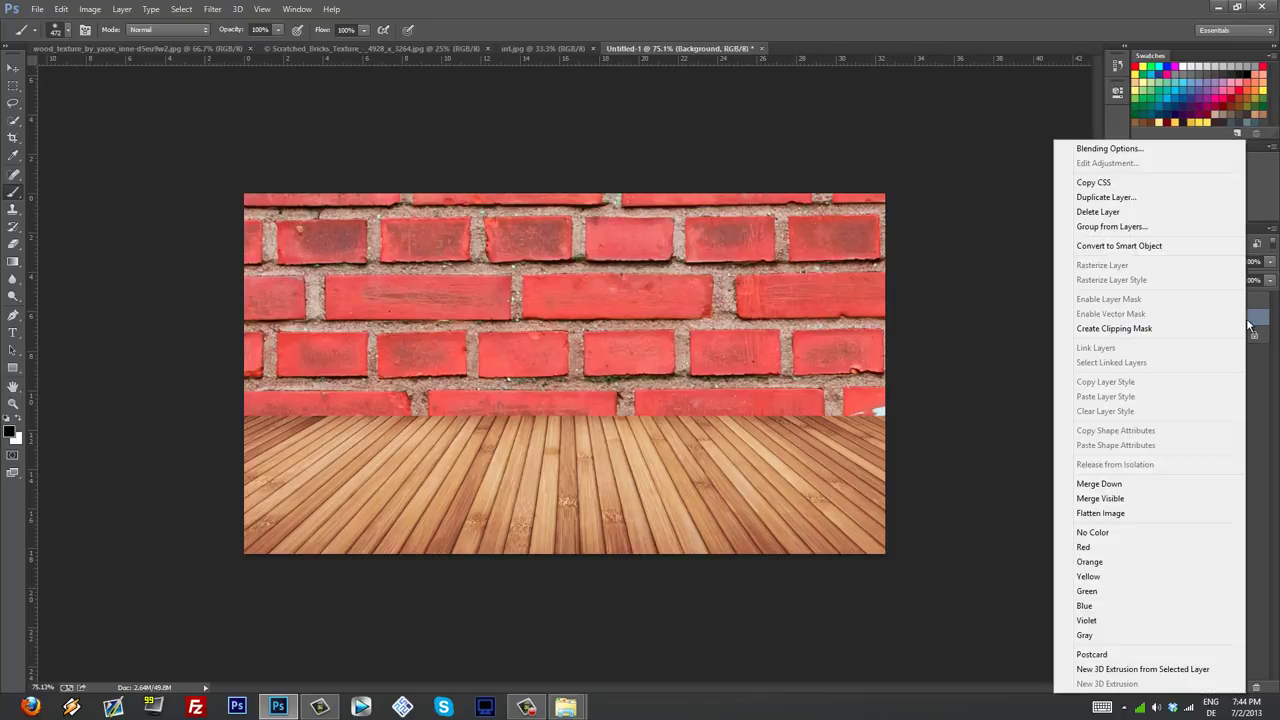
{"action": "left_click", "coordinate": [1150, 246]}
{"action": "scroll", "coordinate": [770, 383], "scroll_direction": "down", "scroll_amount": 5}
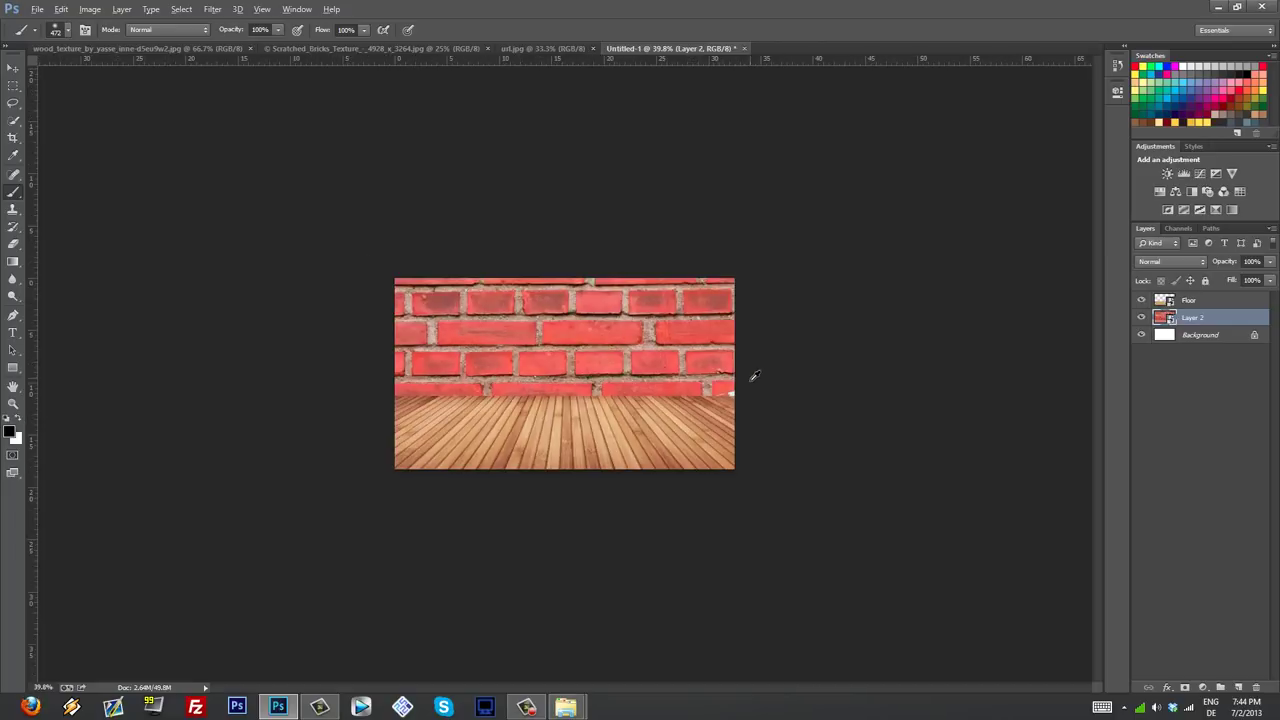
{"action": "key", "text": "ctrl+t"}
{"action": "scroll", "coordinate": [770, 395], "scroll_direction": "down", "scroll_amount": 5}
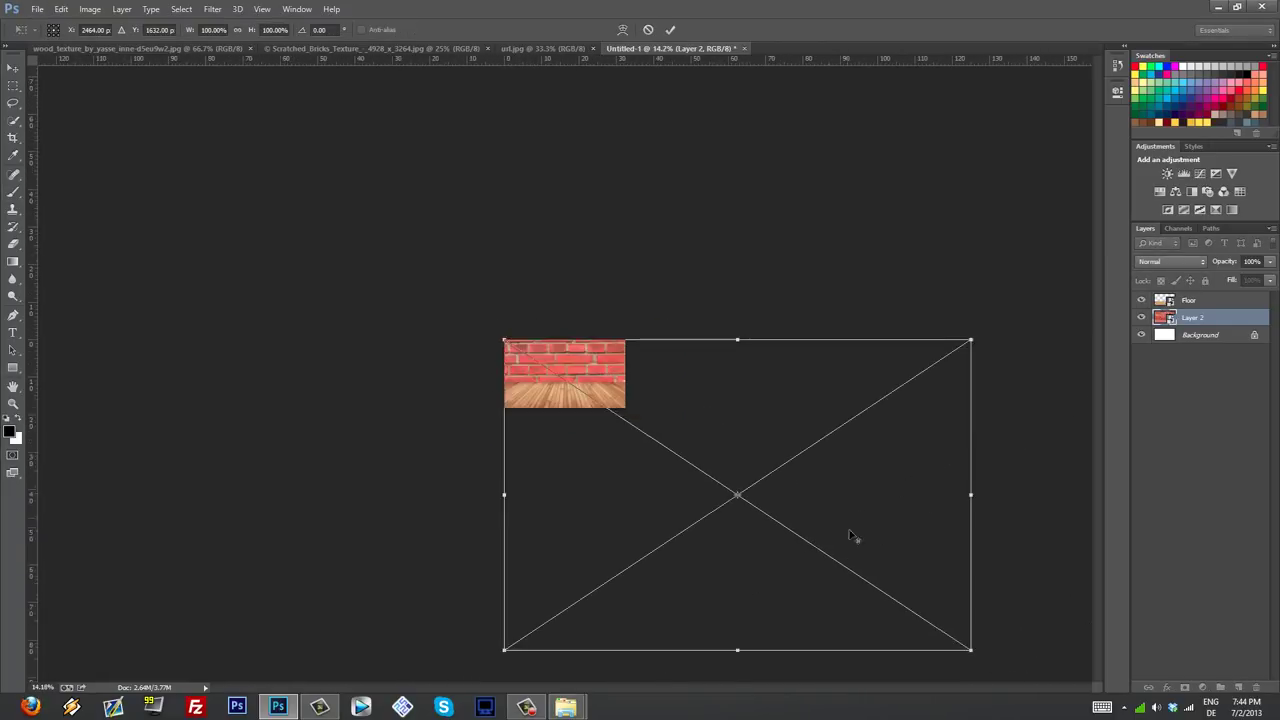
{"action": "left_click_drag", "start_coordinate": [870, 584], "coordinate": [629, 380]}
{"action": "scroll", "coordinate": [526, 343], "scroll_direction": "up", "scroll_amount": 8}
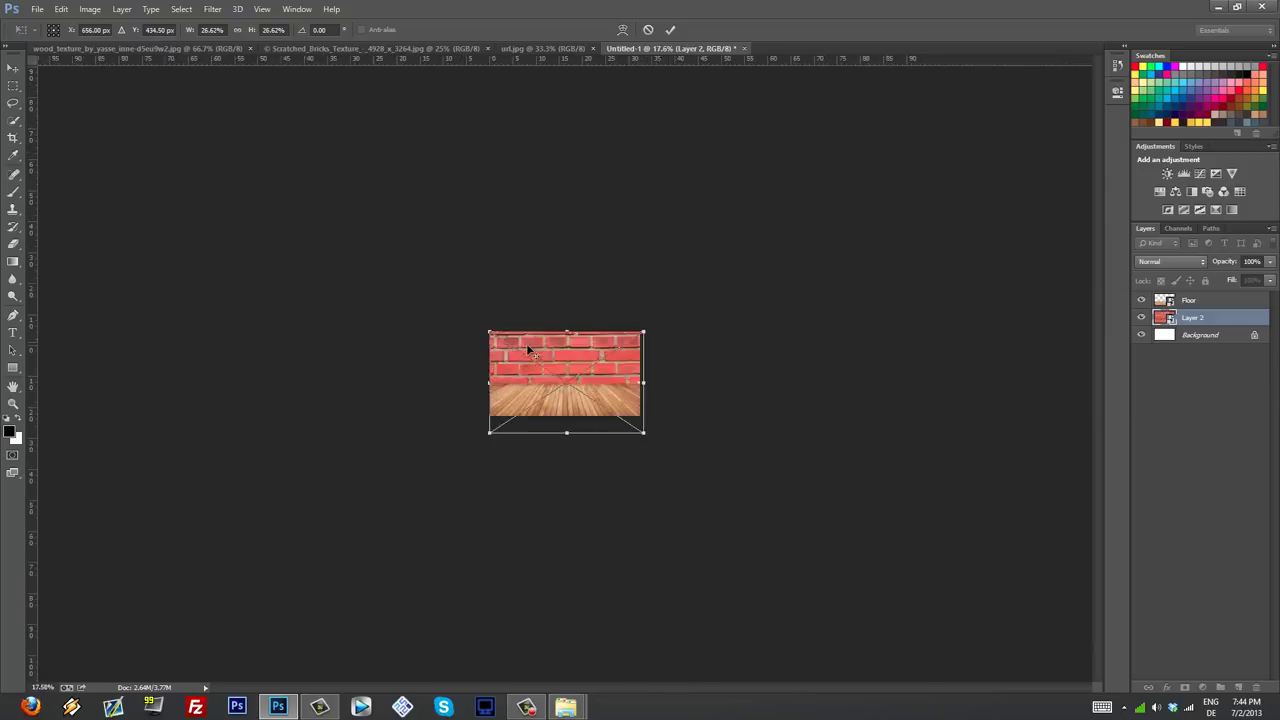
{"action": "scroll", "coordinate": [584, 325], "scroll_direction": "up", "scroll_amount": 4}
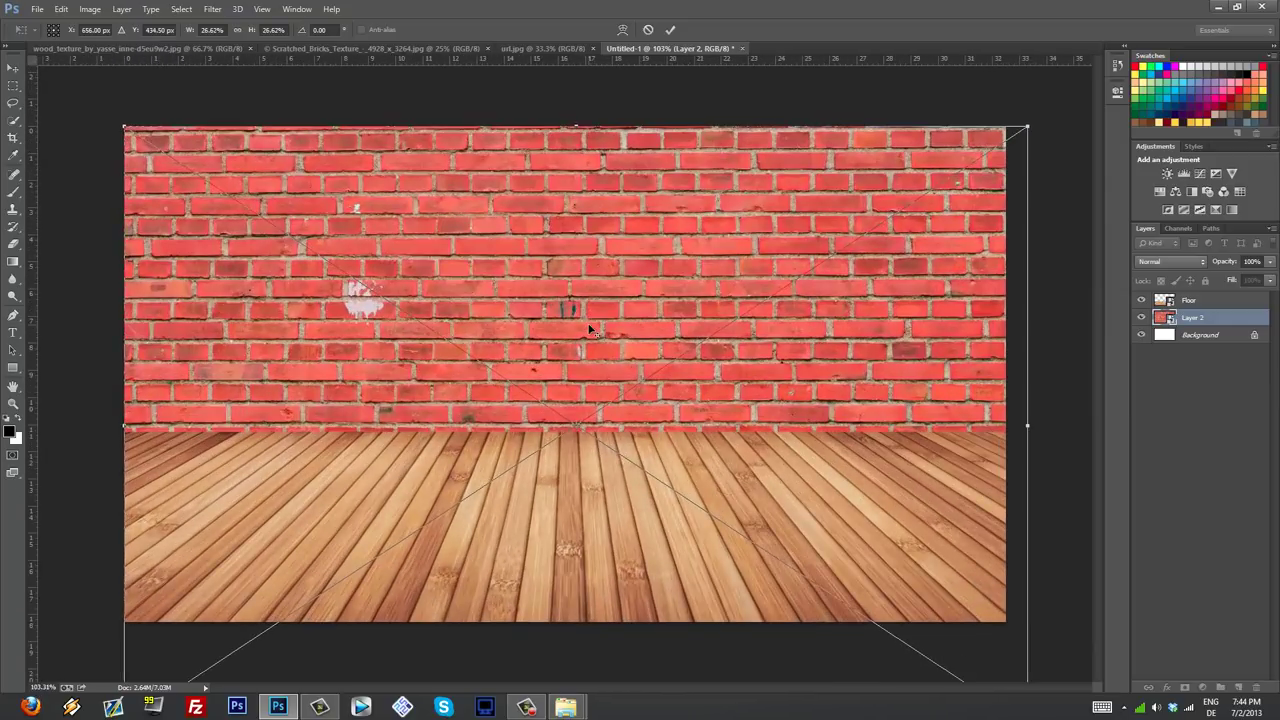
{"action": "key", "text": "alt+space"}
{"action": "key", "text": "Escape"}
Step: Raise the brick wall slightly so it meets the floor
{"action": "key", "text": "Return"}
{"action": "key", "text": "b"}
{"action": "scroll", "coordinate": [578, 403], "scroll_direction": "up", "scroll_amount": 5}
{"action": "scroll", "coordinate": [538, 387], "scroll_direction": "up", "scroll_amount": 1}
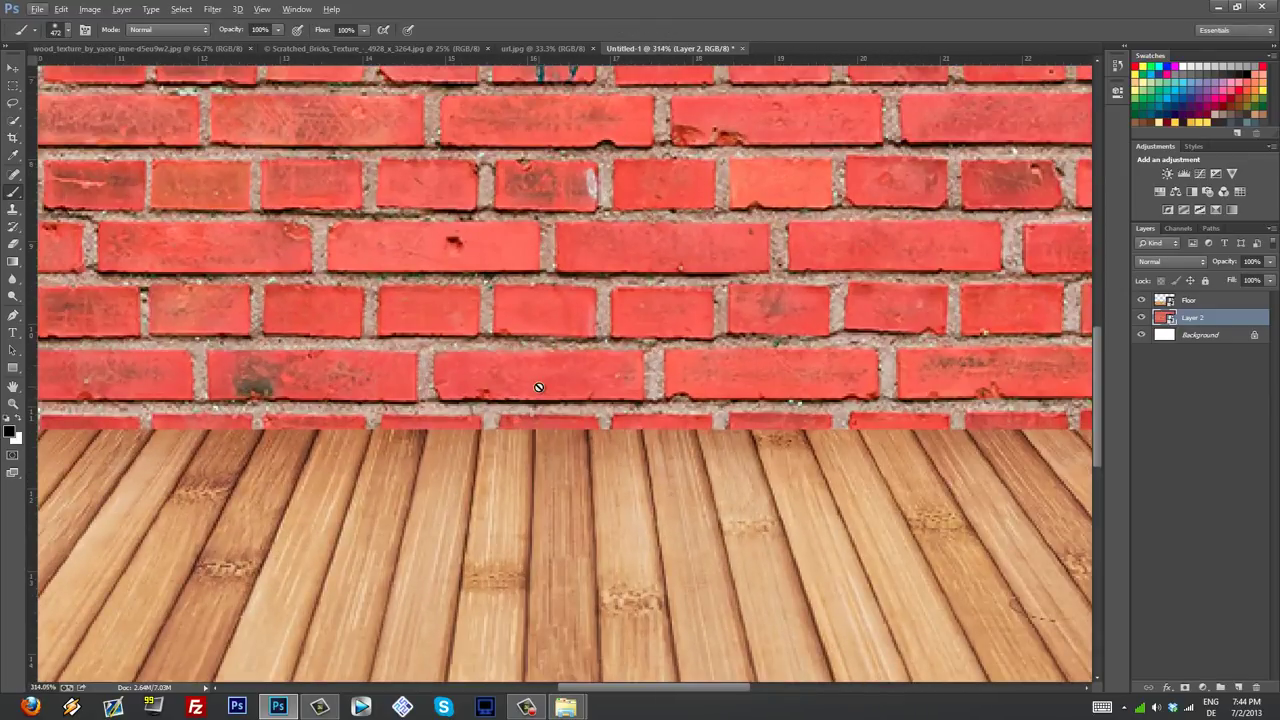
{"action": "left_click_drag", "start_coordinate": [548, 376], "coordinate": [541, 340]}
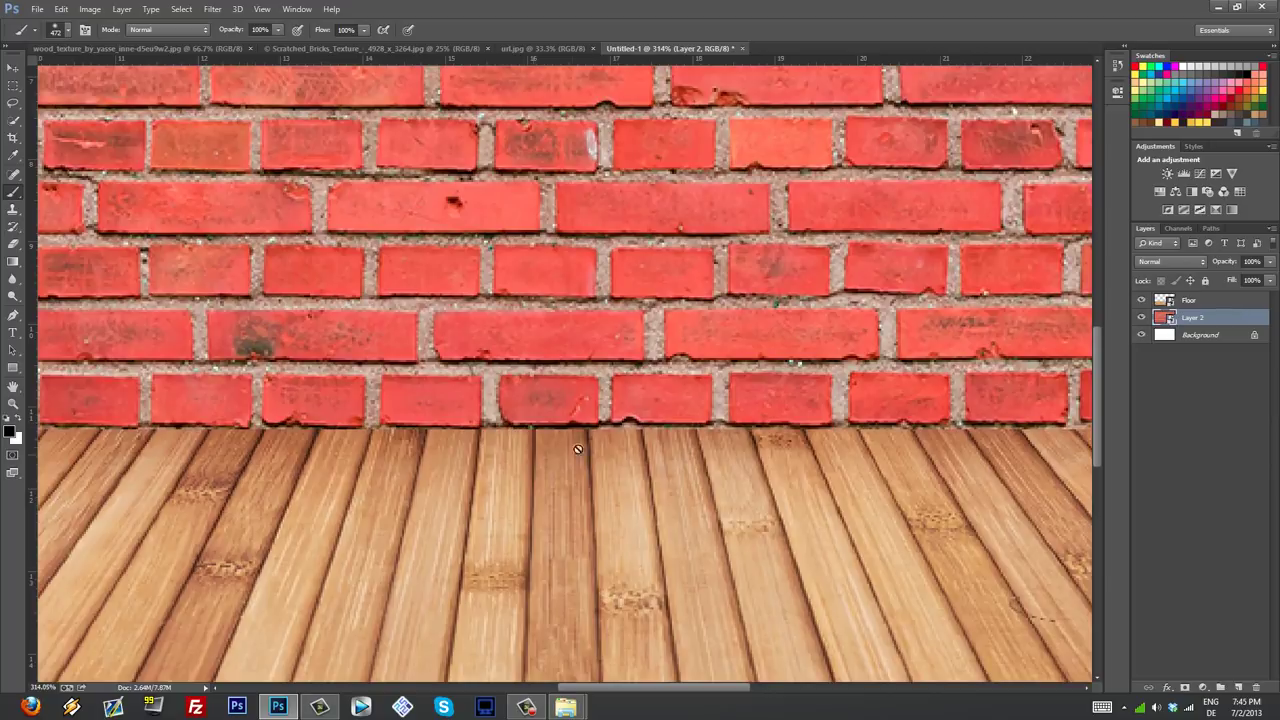
{"action": "scroll", "coordinate": [577, 449], "scroll_direction": "down", "scroll_amount": 6}
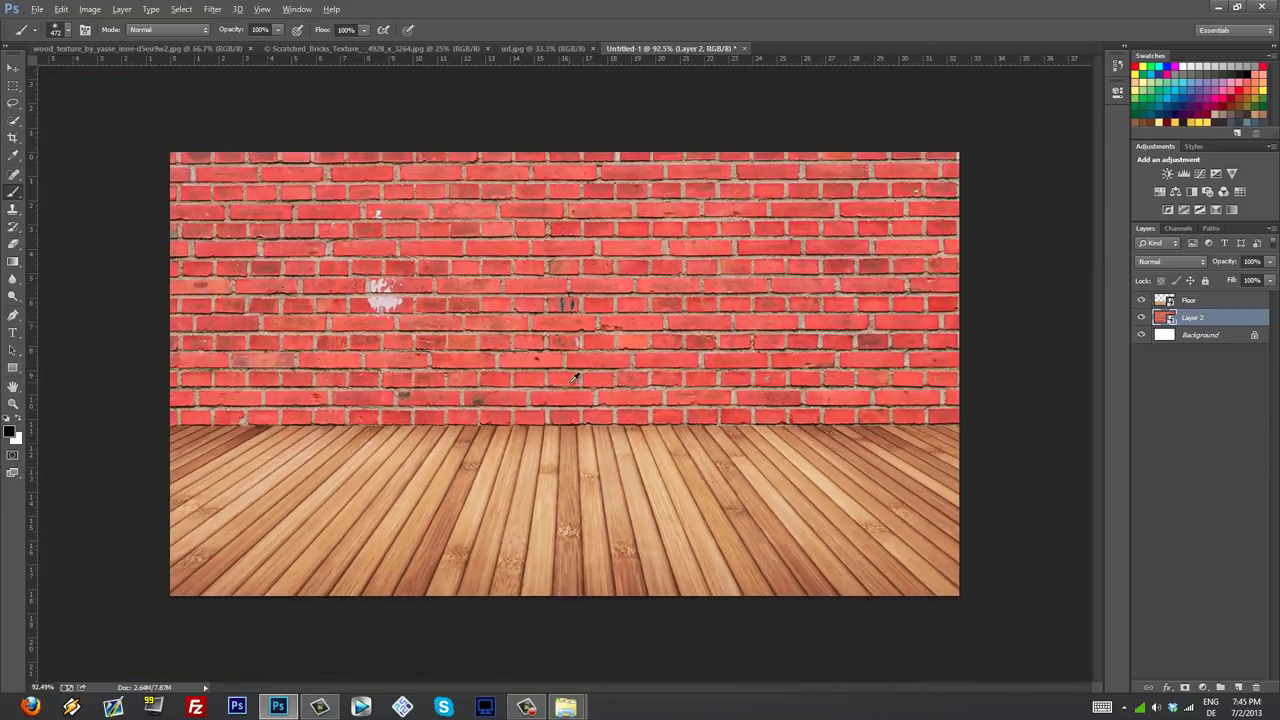
Step: Add new empty layers above the Floor layer and above the brick layer
{"action": "scroll", "coordinate": [594, 384], "scroll_direction": "down", "scroll_amount": 1}
{"action": "scroll", "coordinate": [565, 421], "scroll_direction": "down", "scroll_amount": 1}
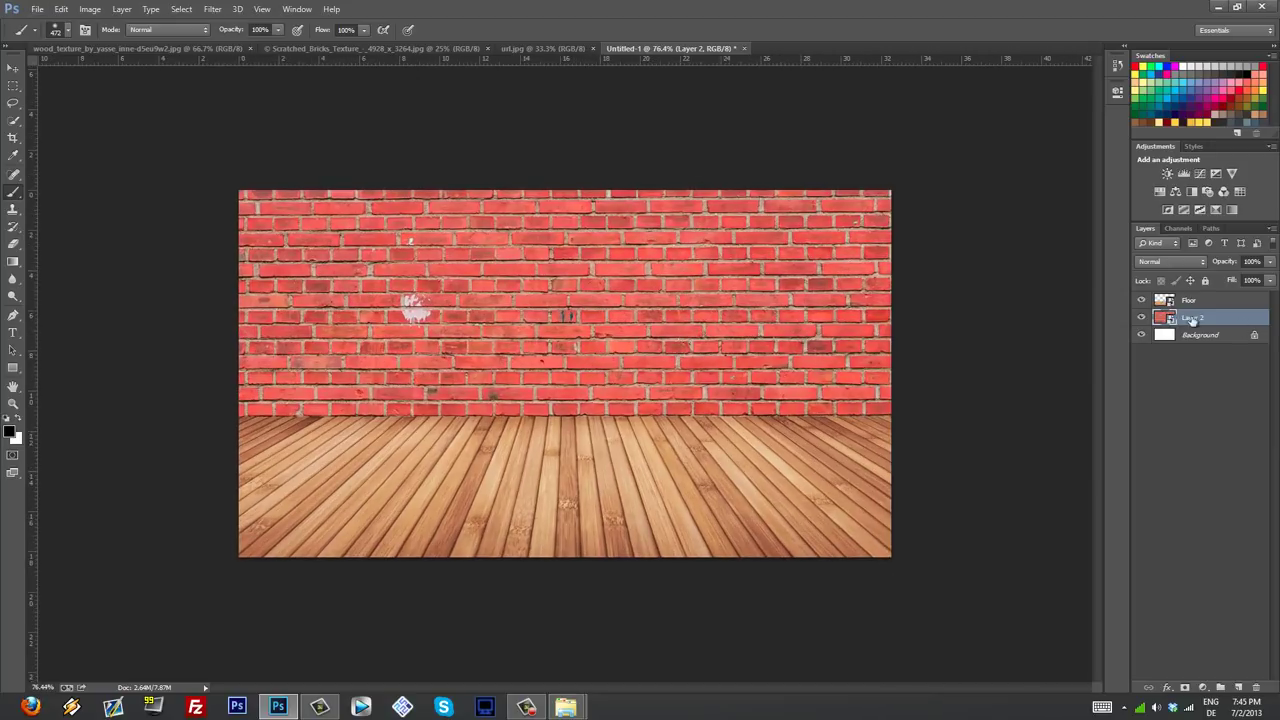
{"action": "left_click", "coordinate": [1220, 302]}
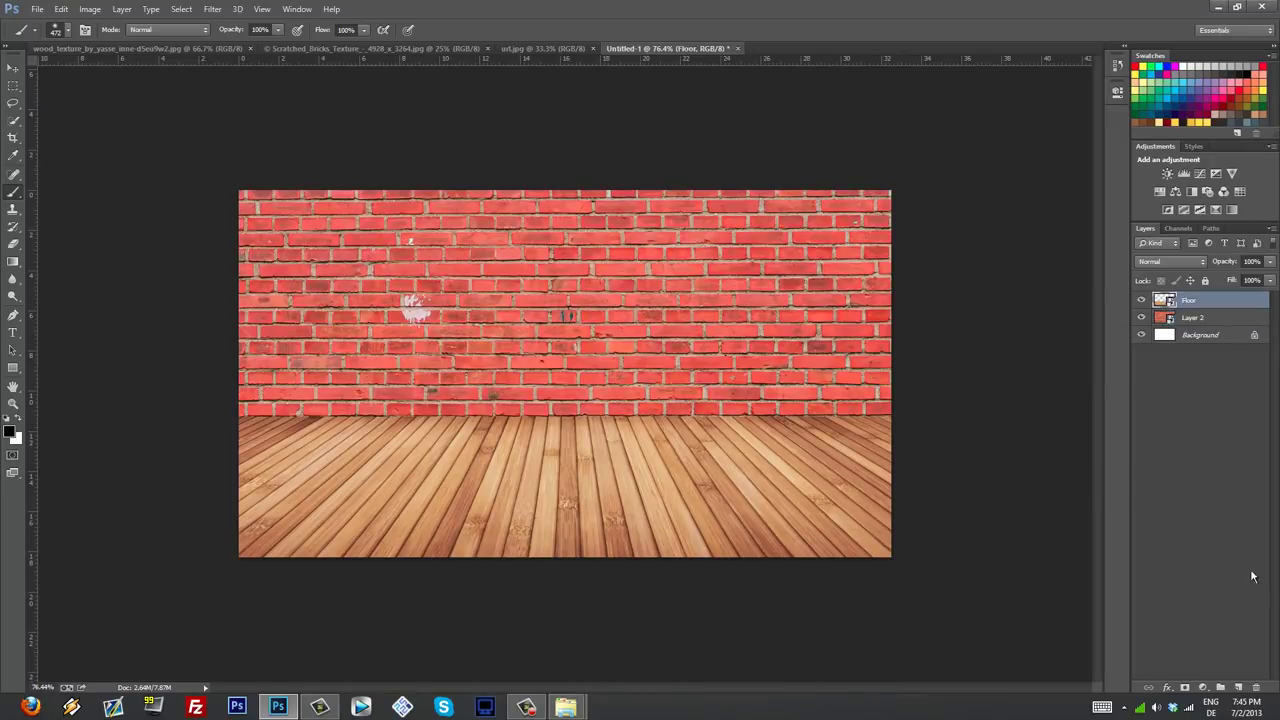
{"action": "left_click", "coordinate": [1239, 688]}
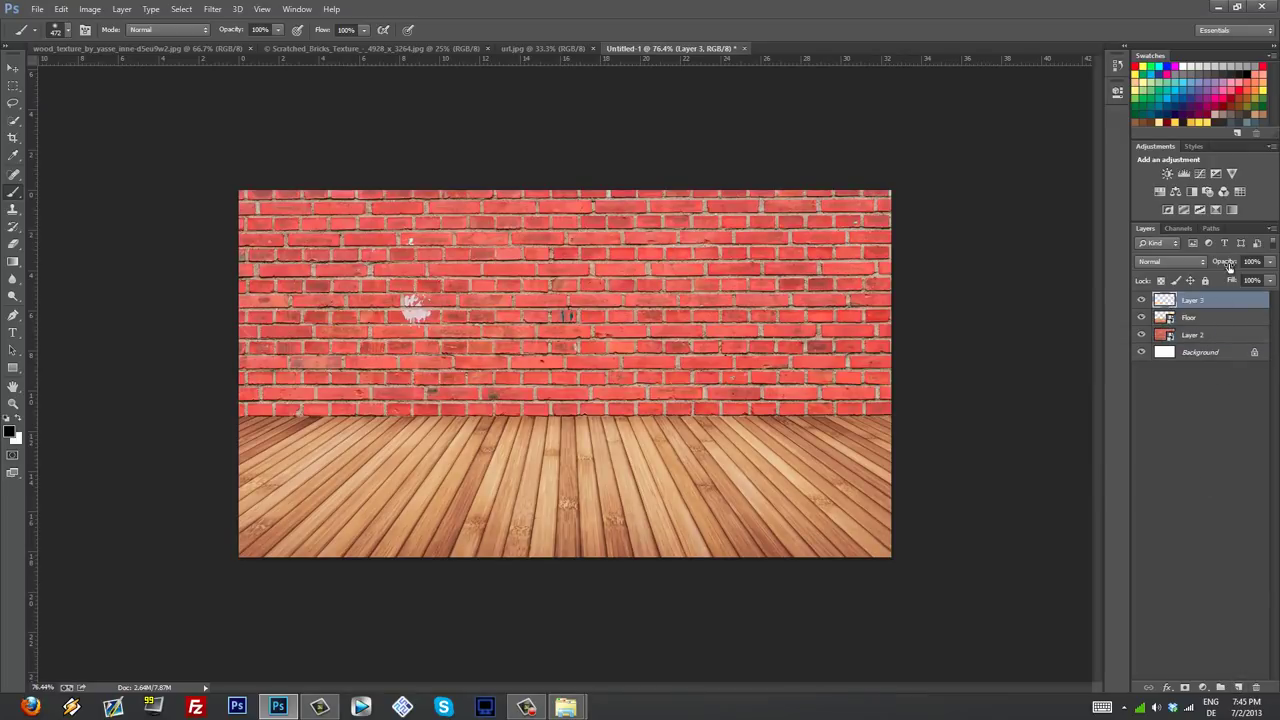
{"action": "left_click", "coordinate": [1212, 338]}
{"action": "left_click", "coordinate": [1239, 688]}
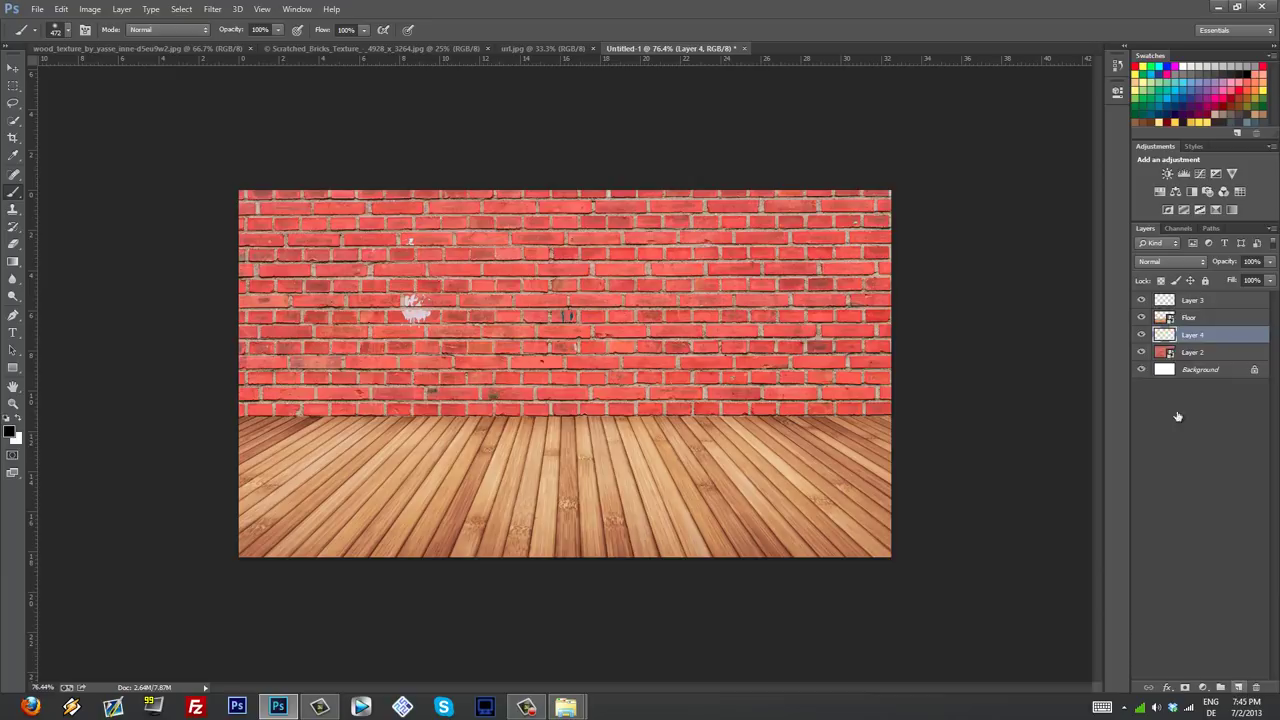
Step: Clip the new layers to the brick wall and to the Floor respectively
{"action": "right_click", "coordinate": [1216, 329]}
{"action": "left_click", "coordinate": [1156, 332]}
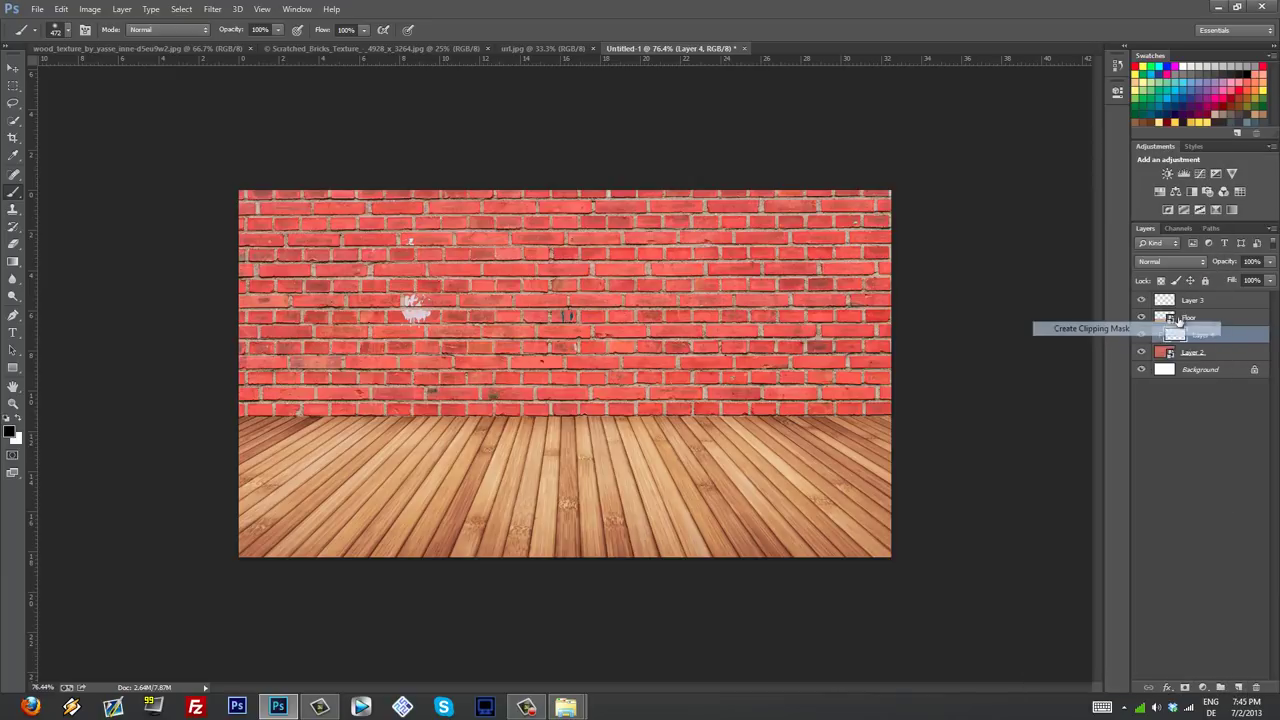
{"action": "left_click", "coordinate": [1212, 300]}
{"action": "right_click", "coordinate": [1213, 301]}
{"action": "left_click", "coordinate": [1158, 320]}
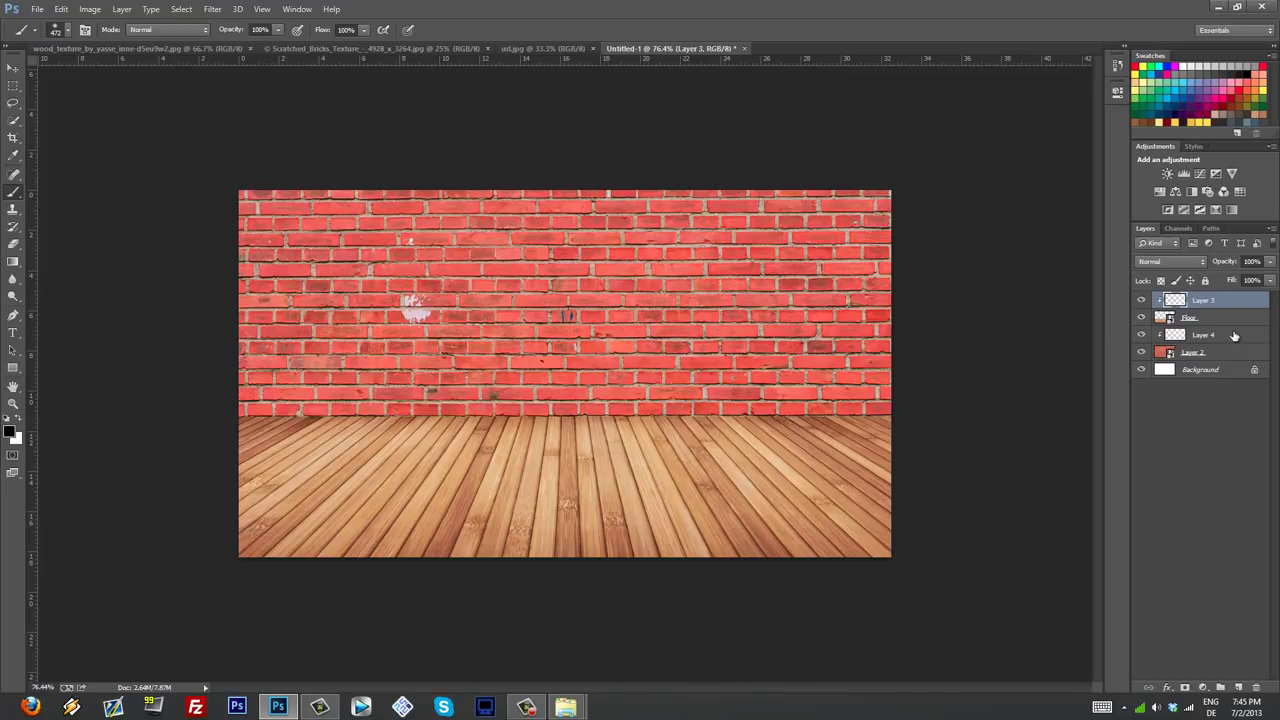
Step: Rename the brick layer 'Wall' and reselect the layer clipped to the Floor
{"action": "left_click", "coordinate": [1234, 336]}
{"action": "double_click", "coordinate": [1192, 353]}
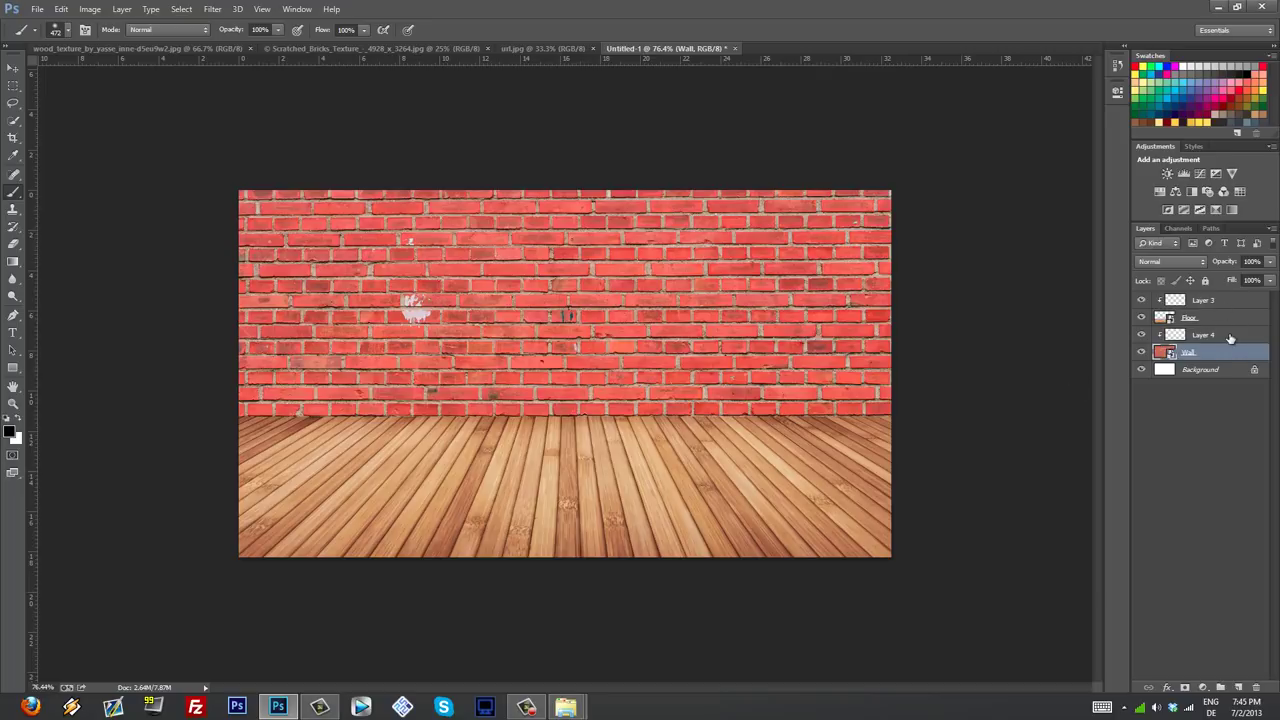
{"action": "left_click", "coordinate": [1213, 302]}
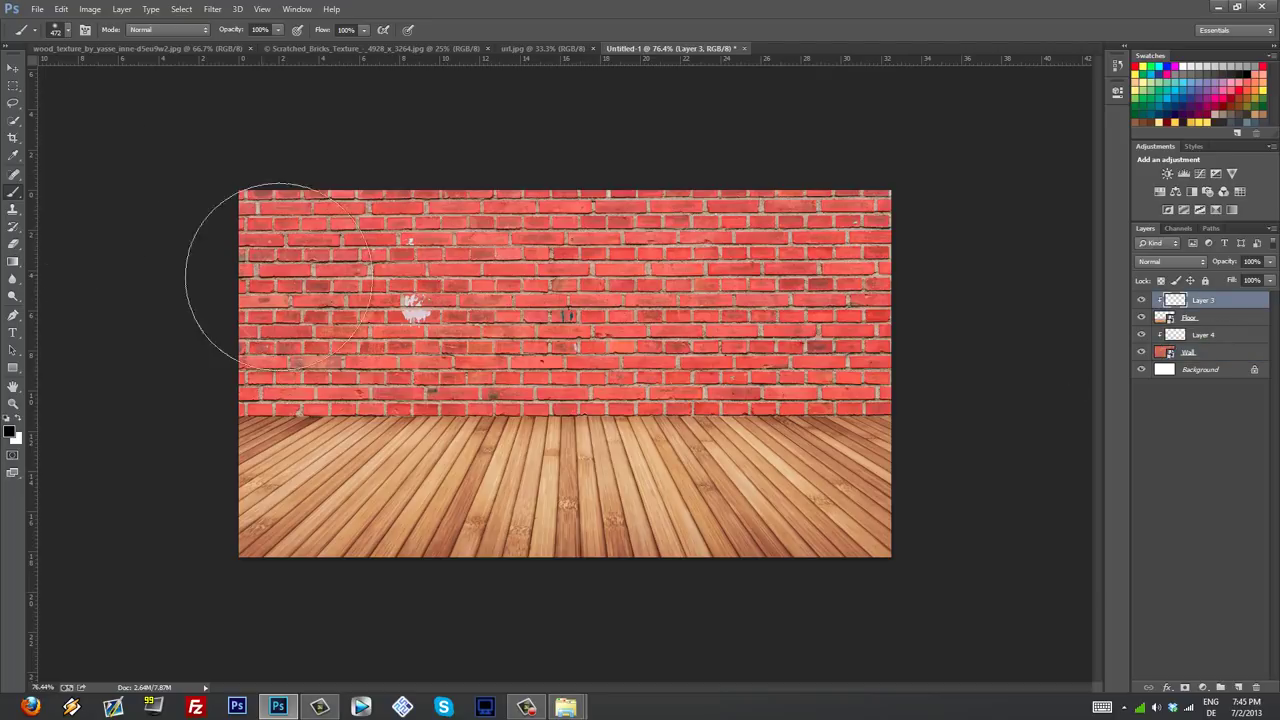
{"action": "left_click", "coordinate": [1213, 341]}
{"action": "left_click", "coordinate": [1188, 304]}
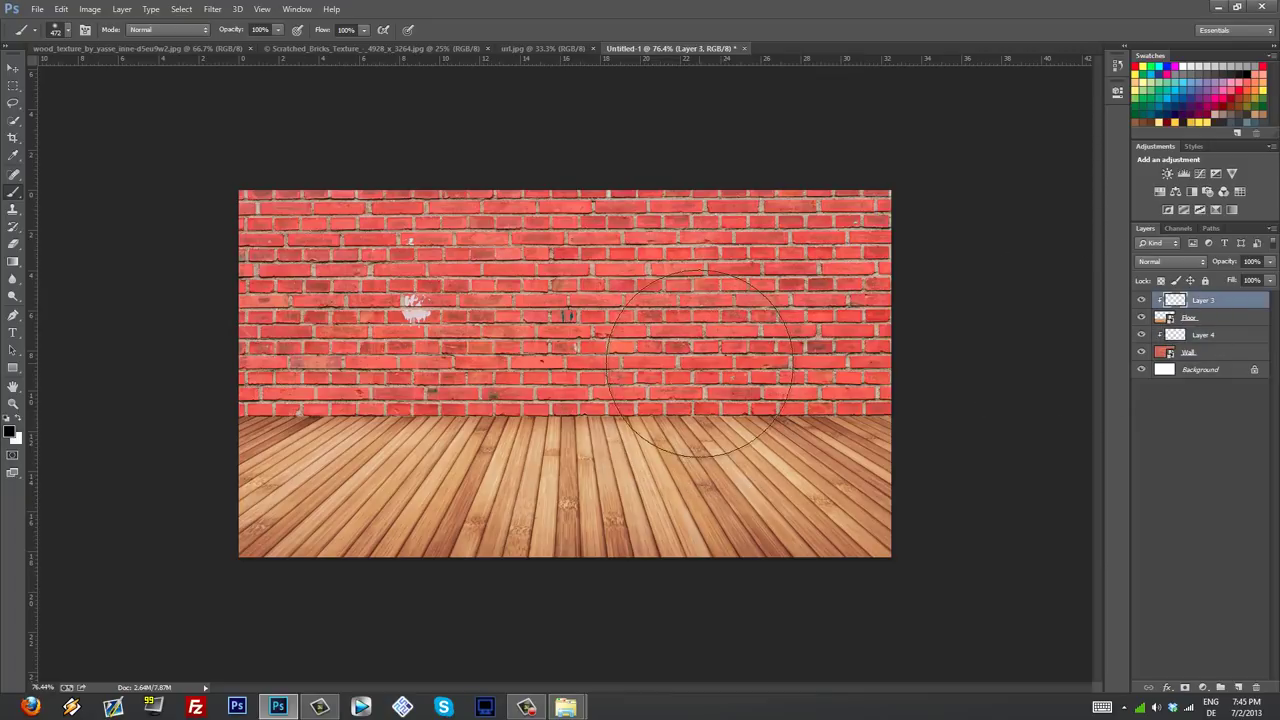
Step: With a soft brush, paint black shadow on the floor and along the wall's base
{"action": "right_click", "coordinate": [683, 310]}
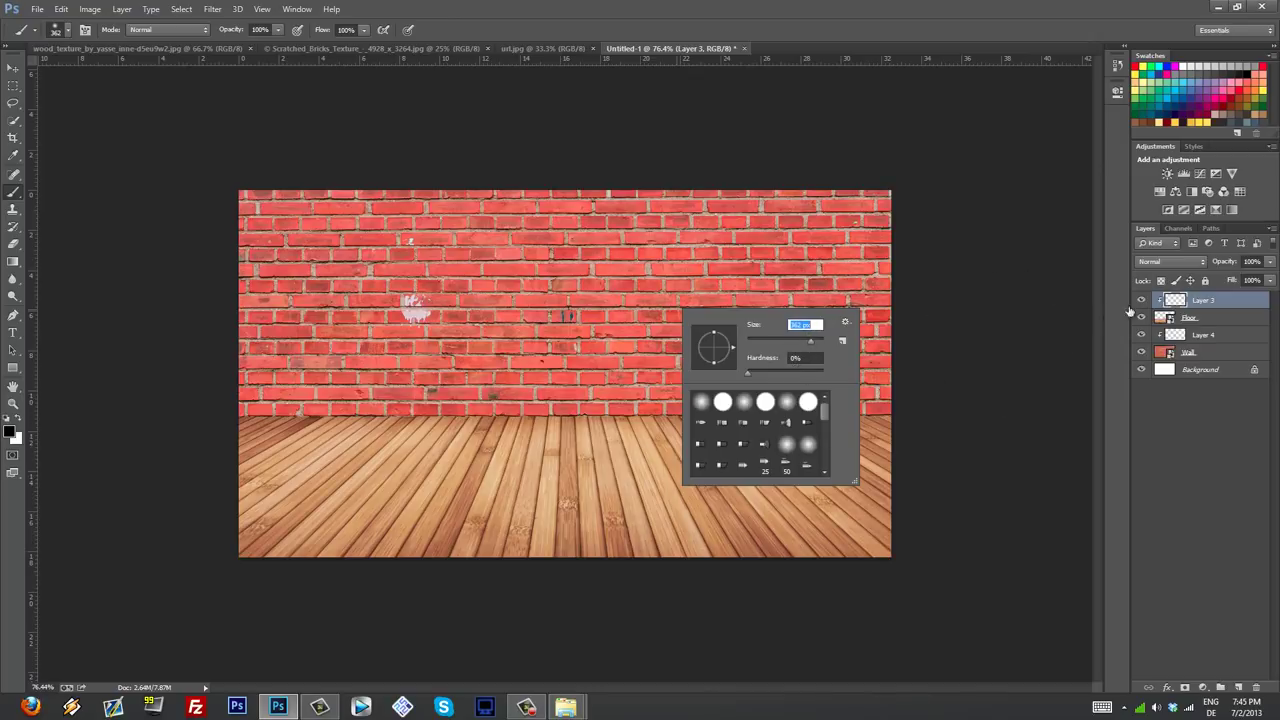
{"action": "left_click", "coordinate": [1218, 308]}
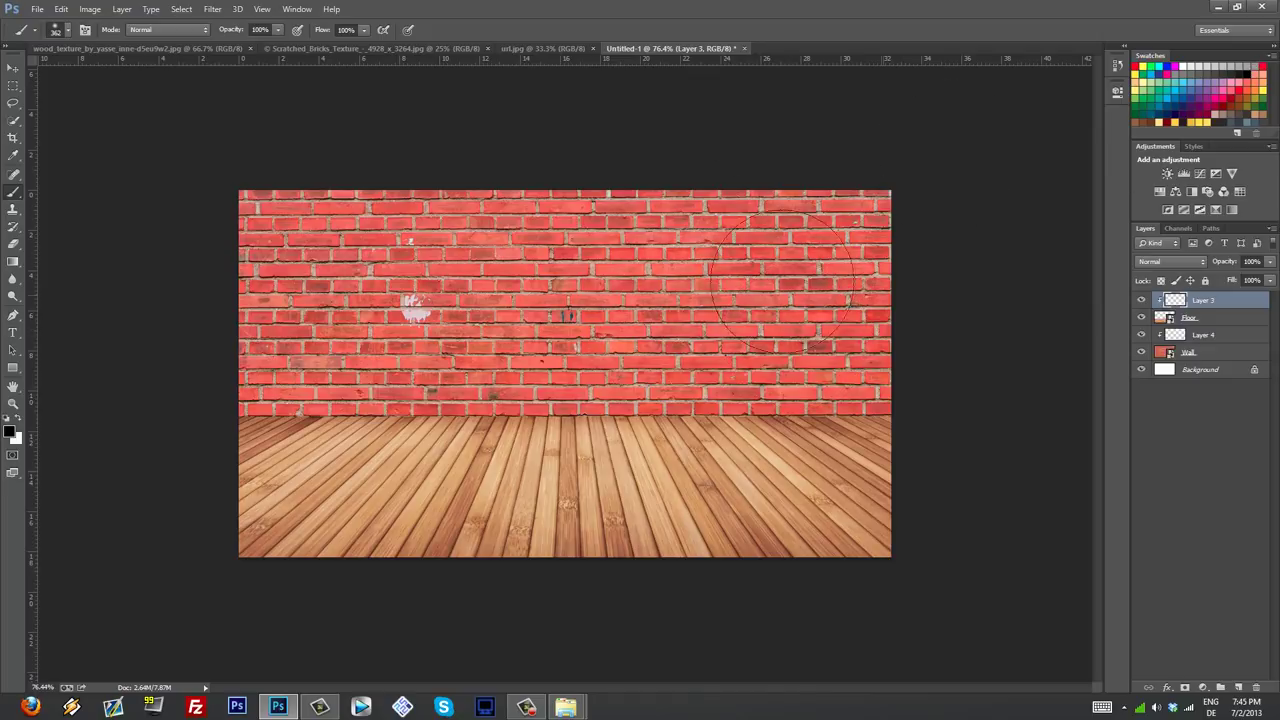
{"action": "mouse_move", "coordinate": [640, 330]}
{"action": "left_mouse_down"}
{"action": "mouse_move", "coordinate": [920, 324]}
{"action": "mouse_move", "coordinate": [185, 312]}
{"action": "left_mouse_up"}
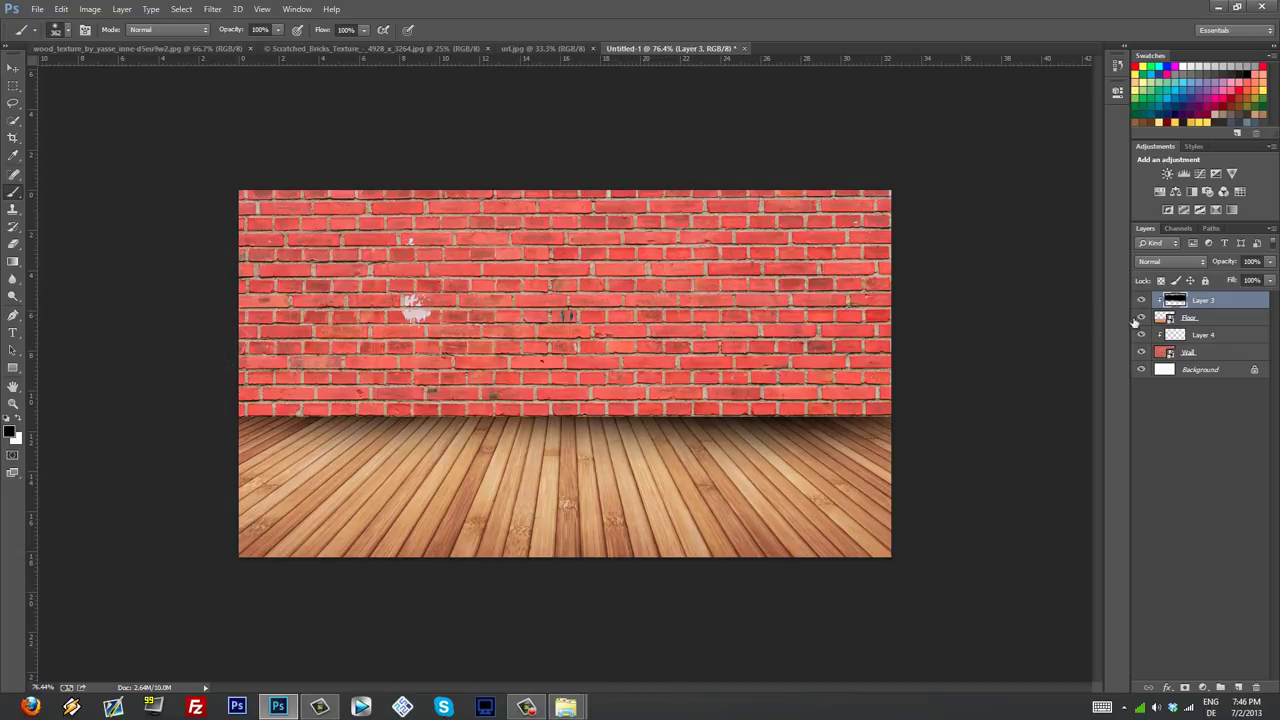
{"action": "left_click", "coordinate": [1215, 338]}
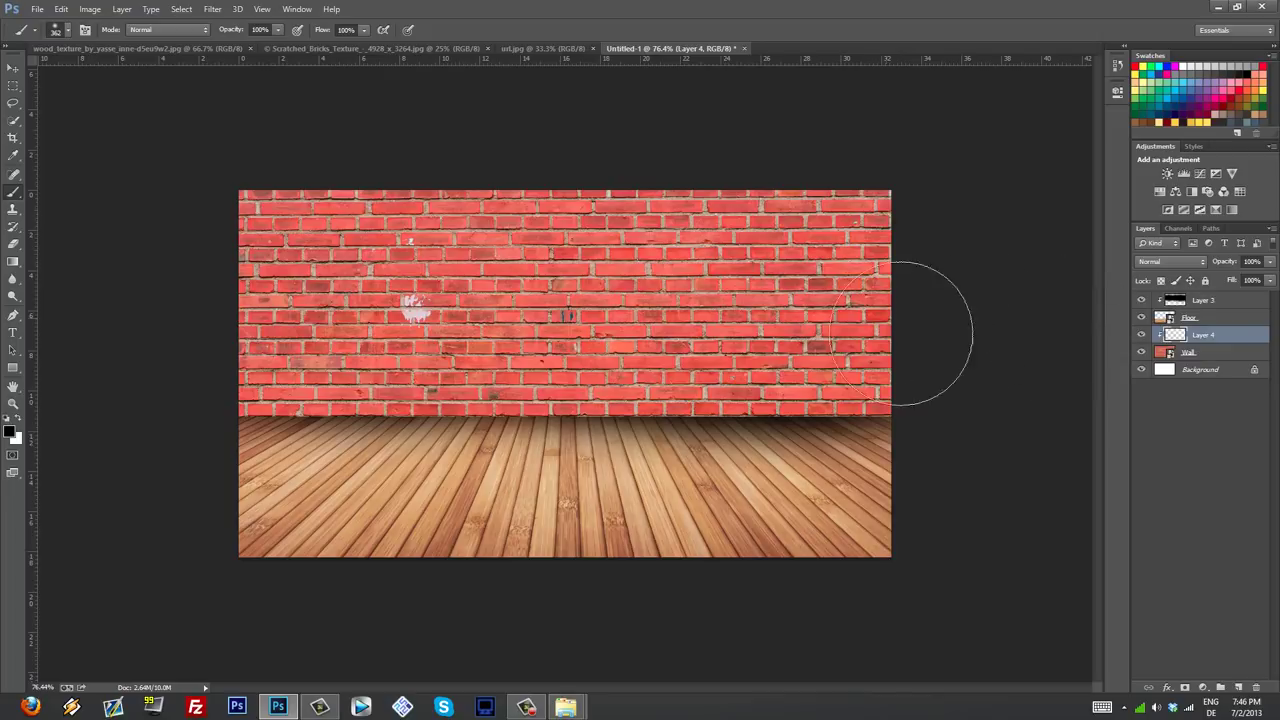
{"action": "mouse_move", "coordinate": [710, 528]}
{"action": "left_mouse_down"}
{"action": "mouse_move", "coordinate": [771, 543]}
{"action": "mouse_move", "coordinate": [409, 523]}
{"action": "mouse_move", "coordinate": [429, 528]}
{"action": "mouse_move", "coordinate": [278, 492]}
{"action": "mouse_move", "coordinate": [428, 543]}
{"action": "mouse_move", "coordinate": [843, 486]}
{"action": "mouse_move", "coordinate": [807, 505]}
{"action": "left_mouse_up"}
{"action": "key", "text": "ctrl+z"}
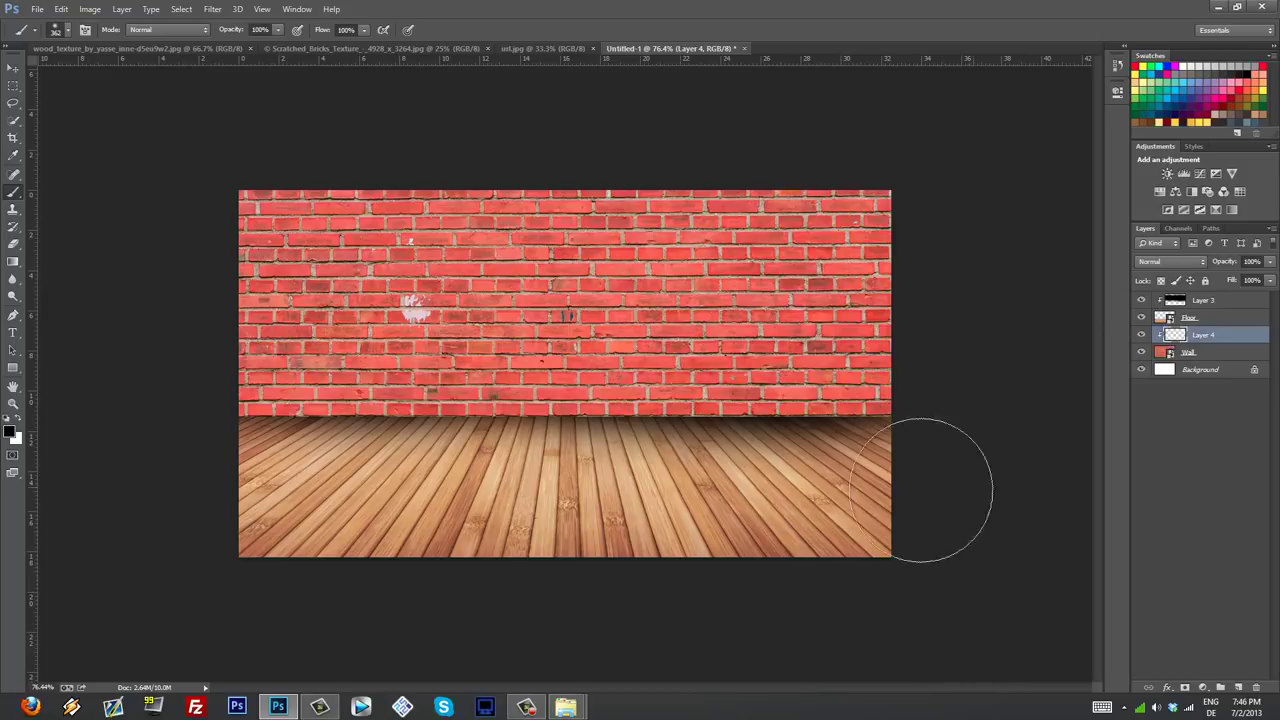
{"action": "mouse_move", "coordinate": [943, 486]}
{"action": "left_mouse_down"}
{"action": "mouse_move", "coordinate": [134, 534]}
{"action": "mouse_move", "coordinate": [943, 543]}
{"action": "mouse_move", "coordinate": [1003, 525]}
{"action": "left_mouse_up"}
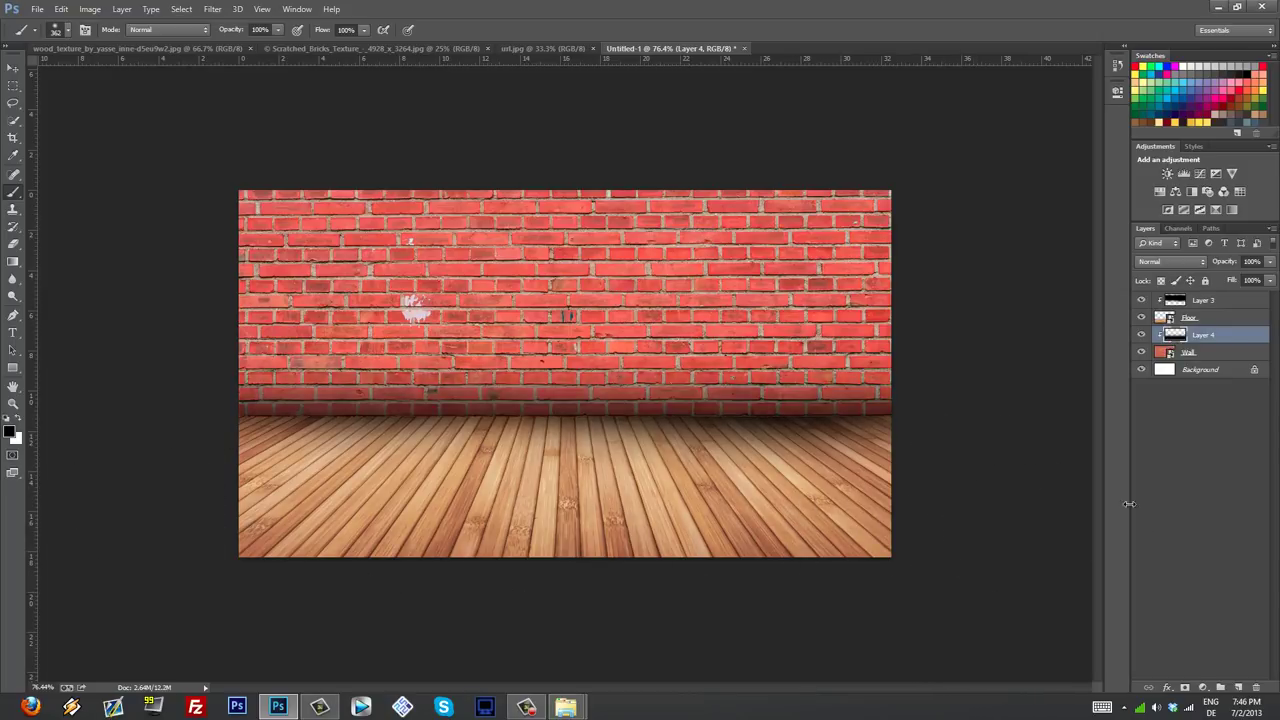
Step: Darken the floor just below the wall and lighten the shadows to 81% and 93% opacity
{"action": "left_click", "coordinate": [1196, 302]}
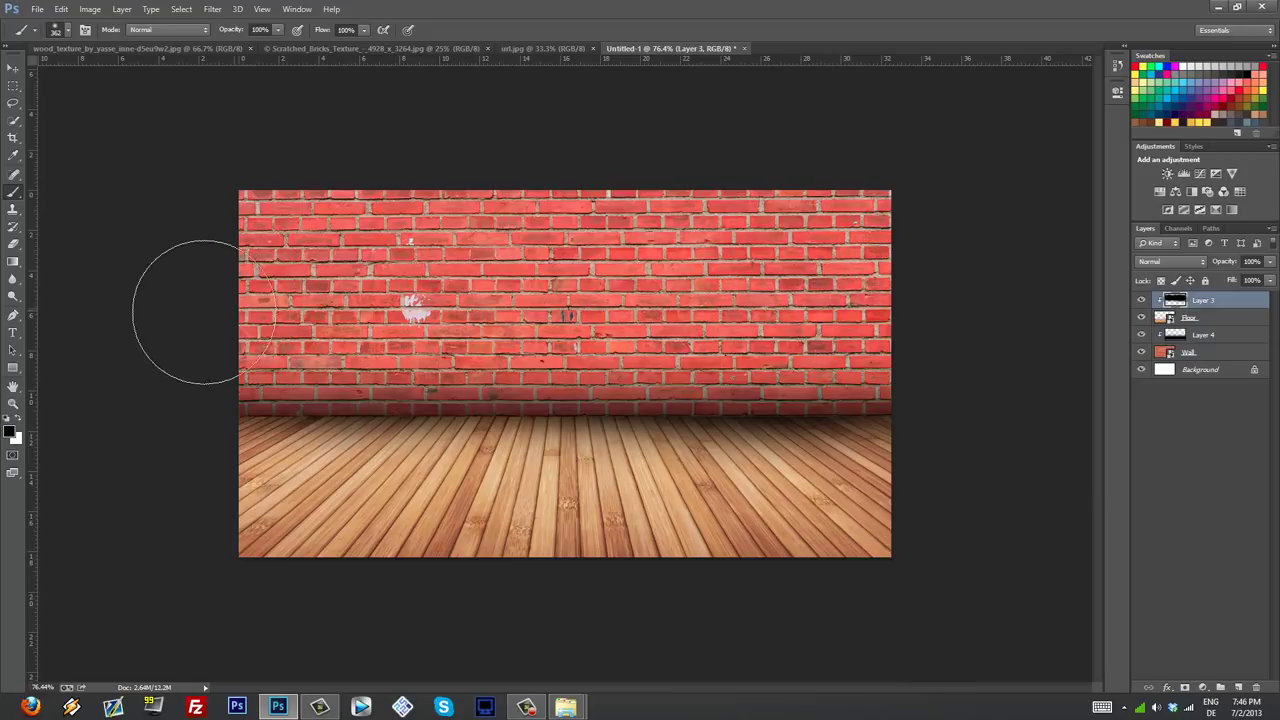
{"action": "left_click_drag", "start_coordinate": [250, 405], "coordinate": [700, 405]}
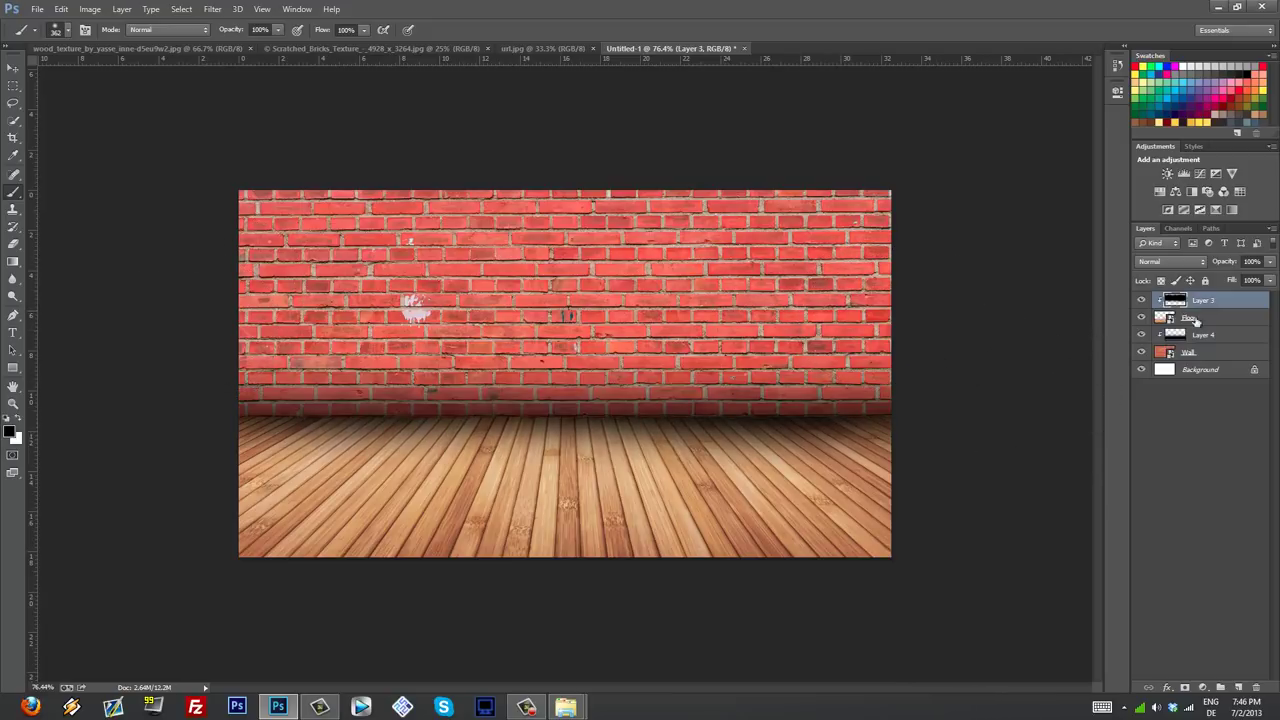
{"action": "key", "text": "Down"}
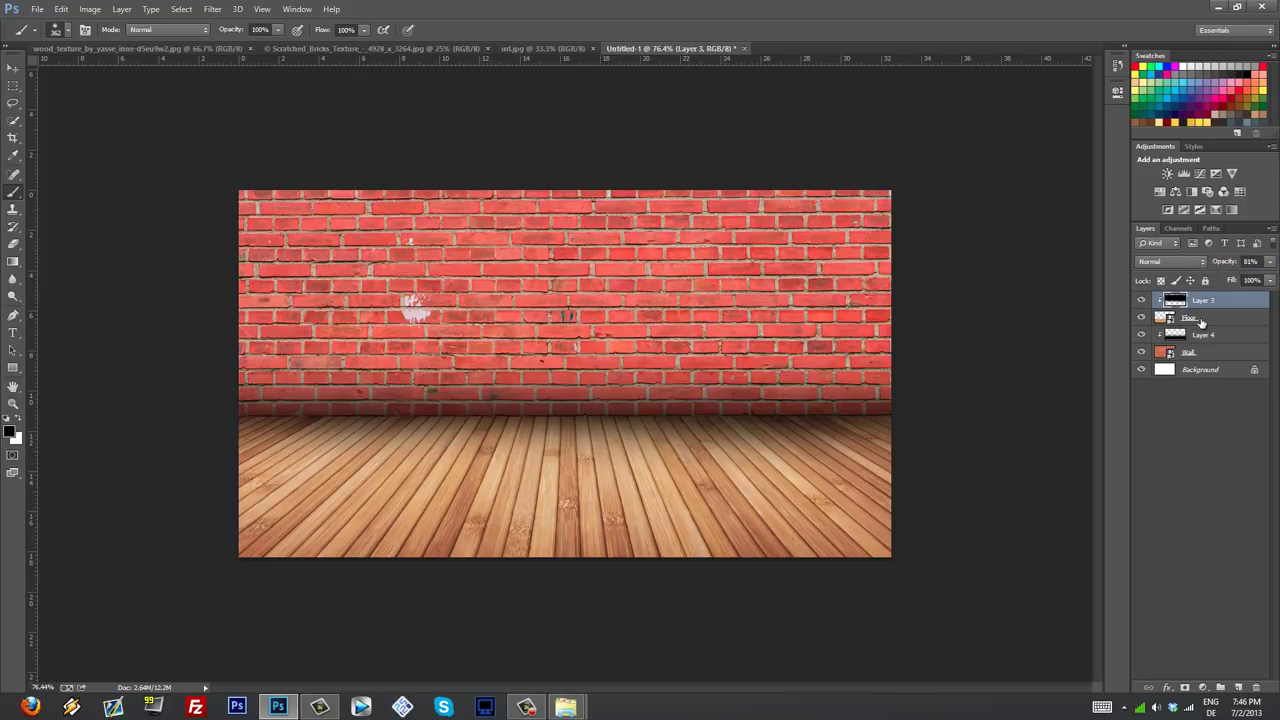
{"action": "left_click", "coordinate": [1204, 335]}
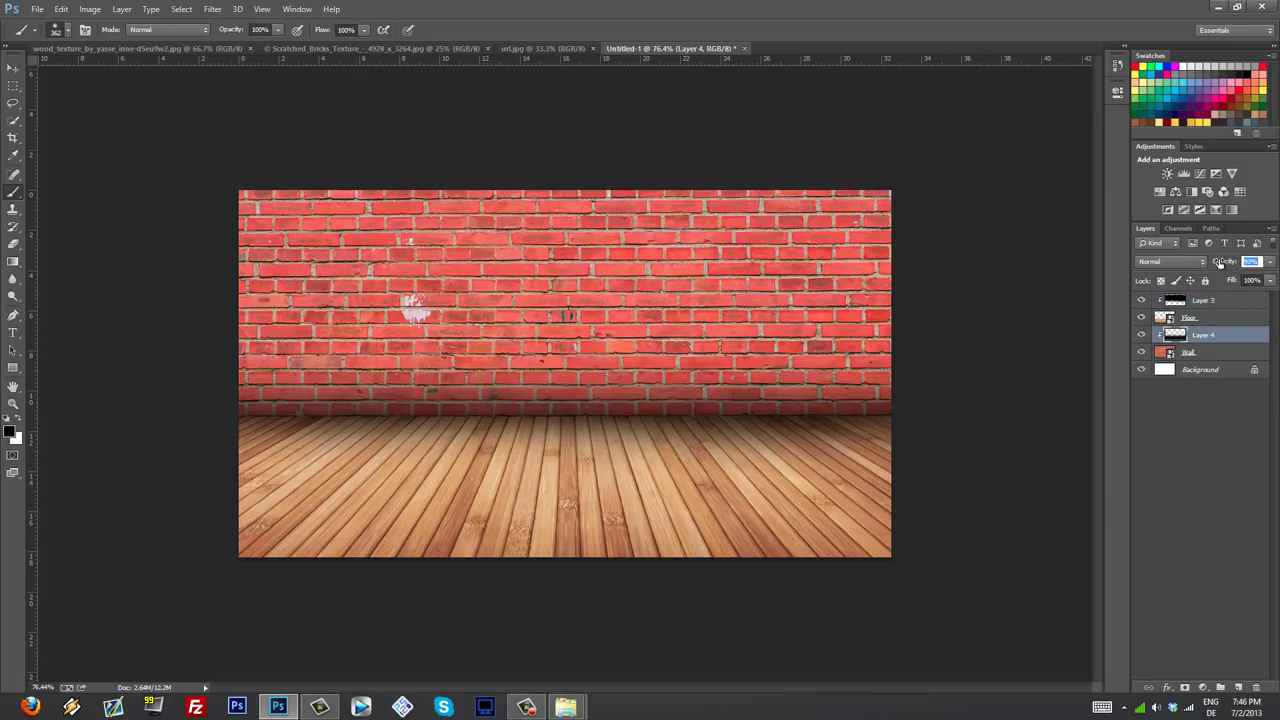
{"action": "scroll", "coordinate": [600, 505], "scroll_direction": "down", "scroll_amount": 3}
{"action": "scroll", "coordinate": [620, 510], "scroll_direction": "up", "scroll_amount": 2}
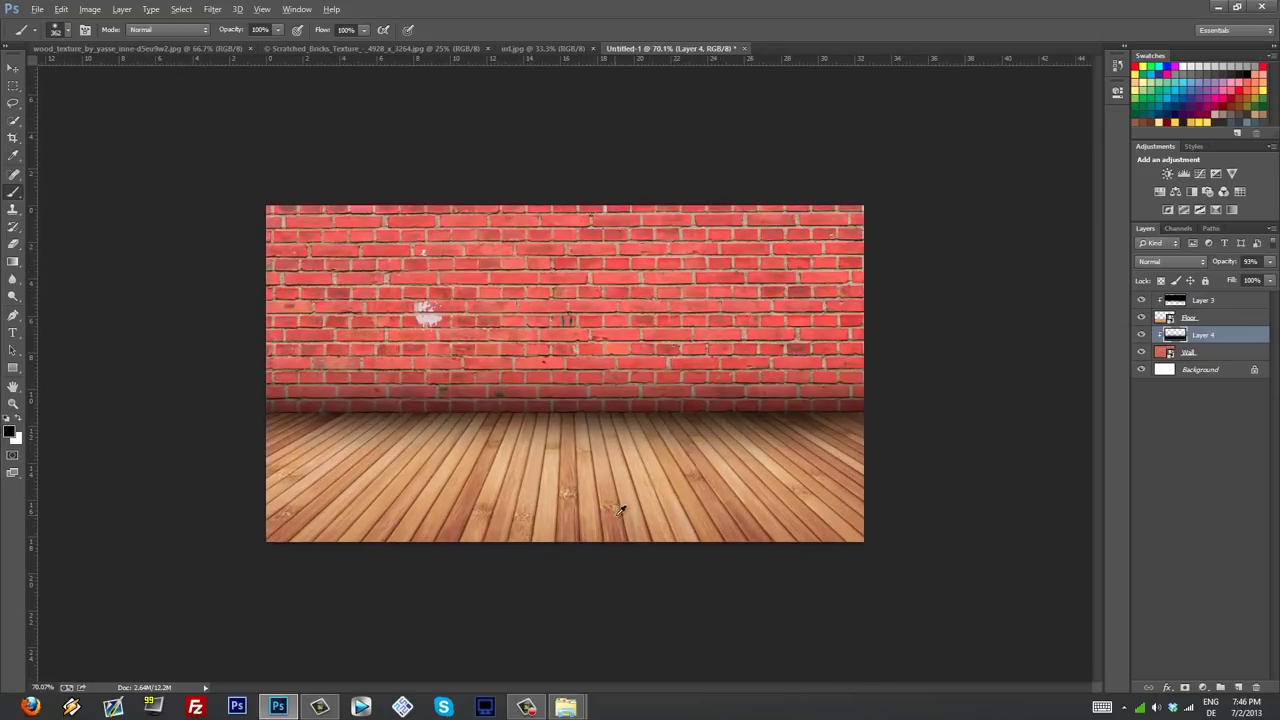
Step: Add Layer 5 clipped into the floor stack and Layer 6 clipped to Layer 4
{"action": "left_click", "coordinate": [1233, 306]}
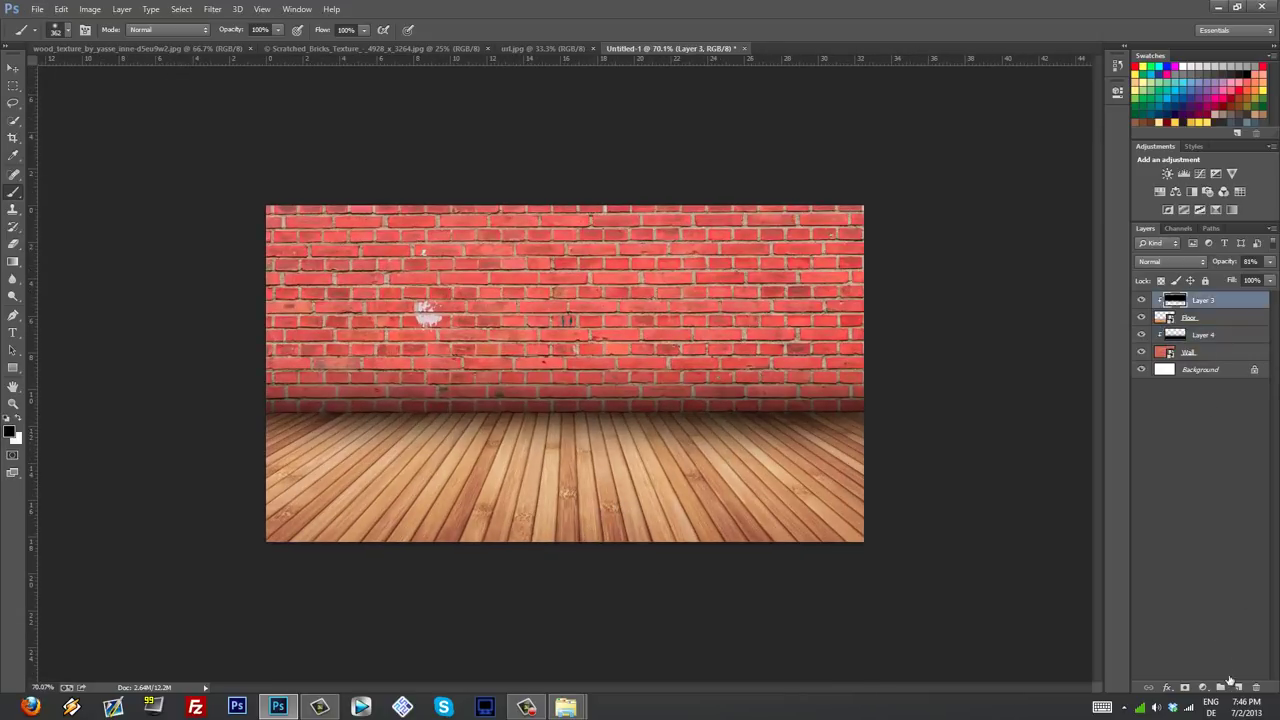
{"action": "left_click", "coordinate": [1238, 688]}
{"action": "right_click", "coordinate": [1212, 306]}
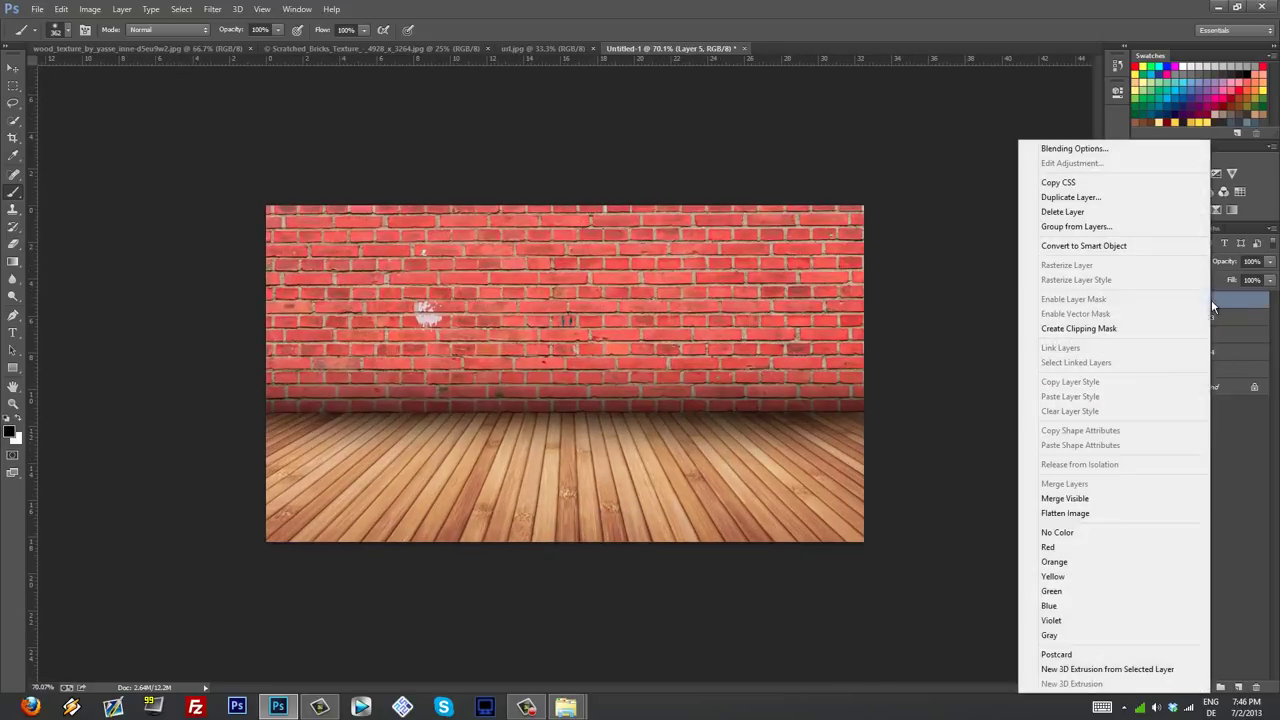
{"action": "left_click", "coordinate": [1112, 325]}
{"action": "left_click", "coordinate": [1218, 357]}
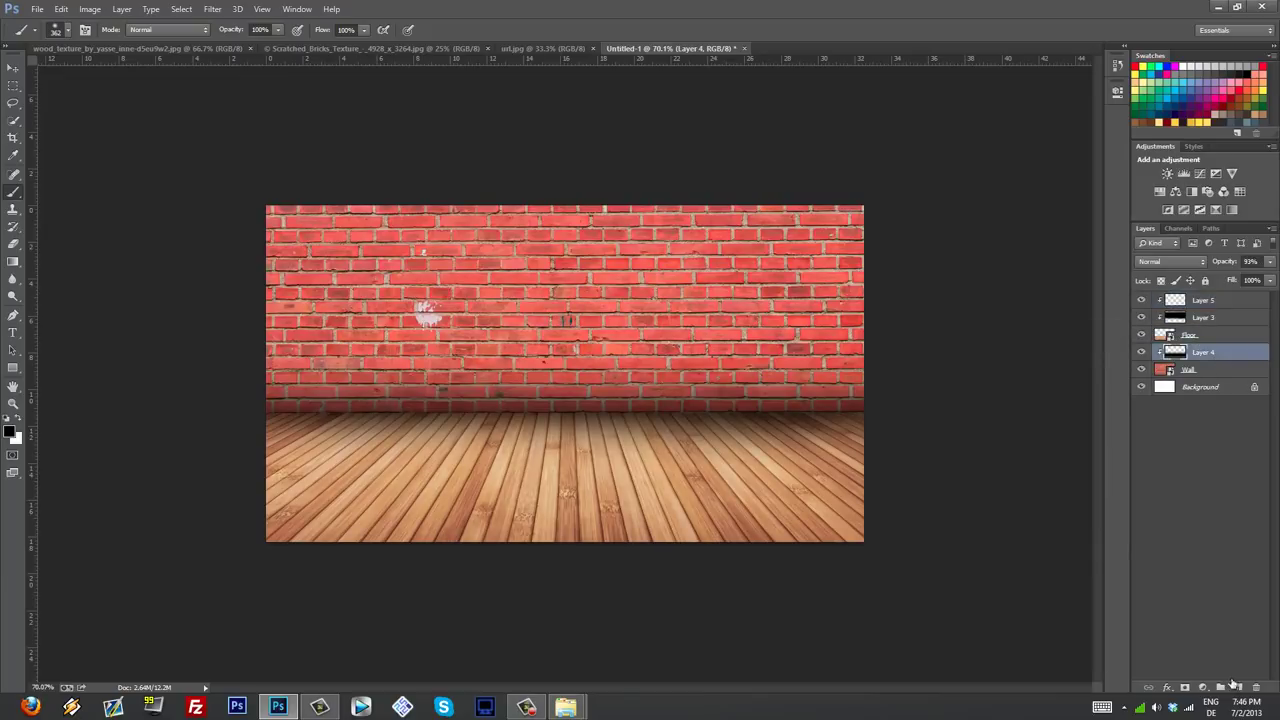
{"action": "left_click", "coordinate": [1238, 688]}
{"action": "right_click", "coordinate": [1213, 343]}
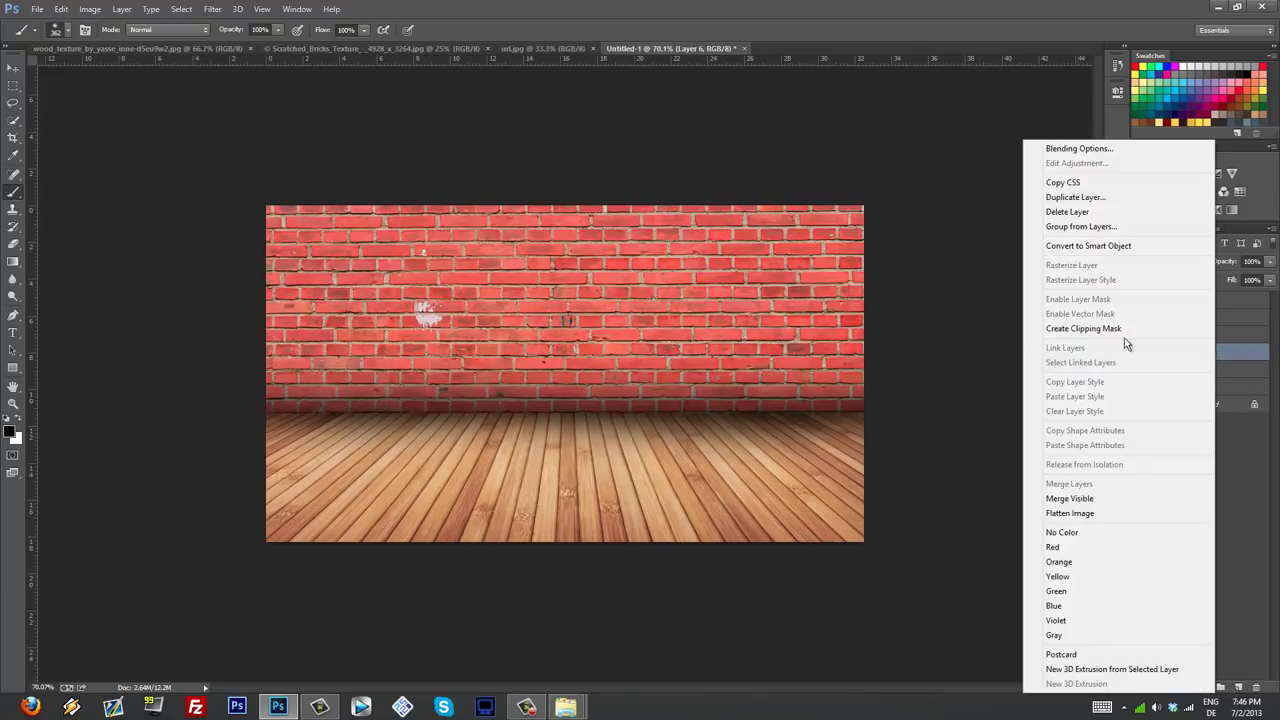
{"action": "left_click", "coordinate": [1120, 328]}
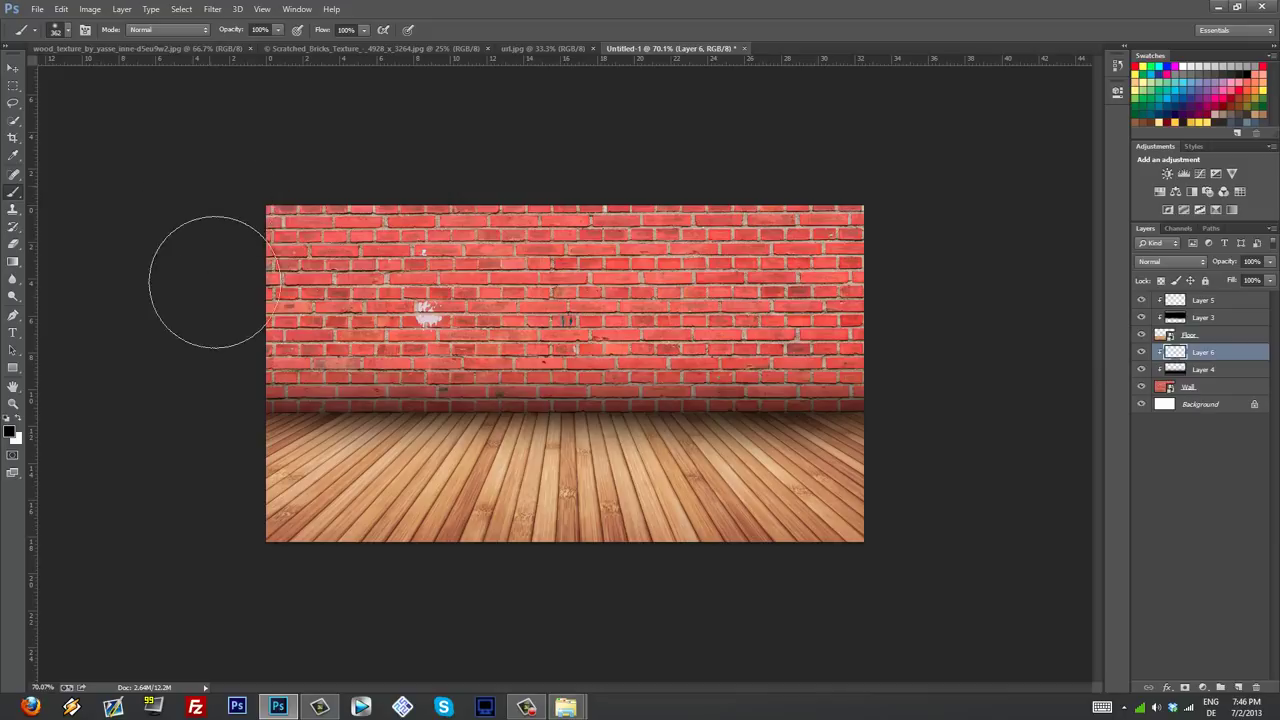
Step: Paint soft black around the brick wall's edges on Layer 6, leaving a spotlit oval
{"action": "mouse_move", "coordinate": [209, 291]}
{"action": "left_mouse_down"}
{"action": "mouse_move", "coordinate": [263, 426]}
{"action": "mouse_move", "coordinate": [431, 494]}
{"action": "mouse_move", "coordinate": [300, 457]}
{"action": "mouse_move", "coordinate": [590, 473]}
{"action": "mouse_move", "coordinate": [718, 457]}
{"action": "mouse_move", "coordinate": [833, 417]}
{"action": "mouse_move", "coordinate": [903, 200]}
{"action": "mouse_move", "coordinate": [900, 252]}
{"action": "mouse_move", "coordinate": [799, 374]}
{"action": "mouse_move", "coordinate": [584, 431]}
{"action": "mouse_move", "coordinate": [386, 415]}
{"action": "mouse_move", "coordinate": [214, 257]}
{"action": "left_mouse_up"}
{"action": "mouse_move", "coordinate": [195, 210]}
{"action": "left_mouse_down"}
{"action": "mouse_move", "coordinate": [349, 383]}
{"action": "mouse_move", "coordinate": [636, 430]}
{"action": "mouse_move", "coordinate": [882, 361]}
{"action": "mouse_move", "coordinate": [984, 300]}
{"action": "mouse_move", "coordinate": [913, 350]}
{"action": "left_mouse_up"}
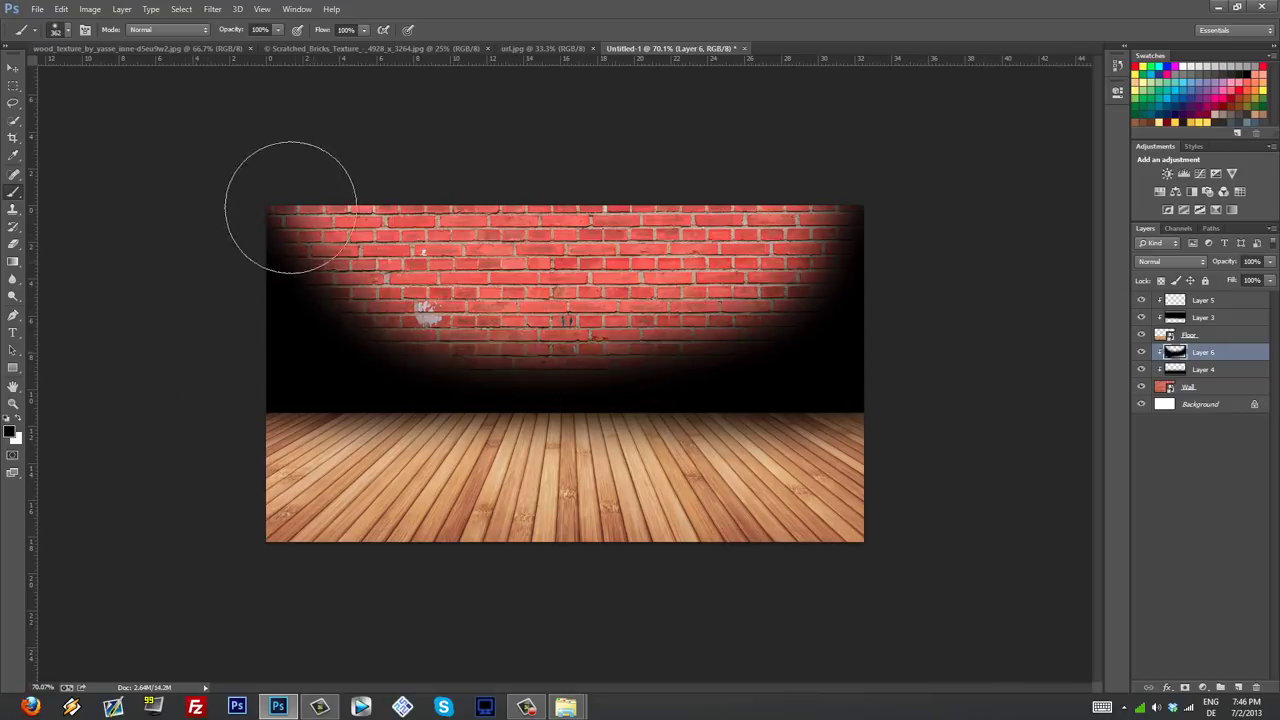
{"action": "mouse_move", "coordinate": [300, 200]}
{"action": "left_mouse_down"}
{"action": "mouse_move", "coordinate": [335, 327]}
{"action": "mouse_move", "coordinate": [403, 421]}
{"action": "mouse_move", "coordinate": [470, 425]}
{"action": "left_mouse_up"}
{"action": "left_click_drag", "start_coordinate": [749, 414], "coordinate": [886, 194]}
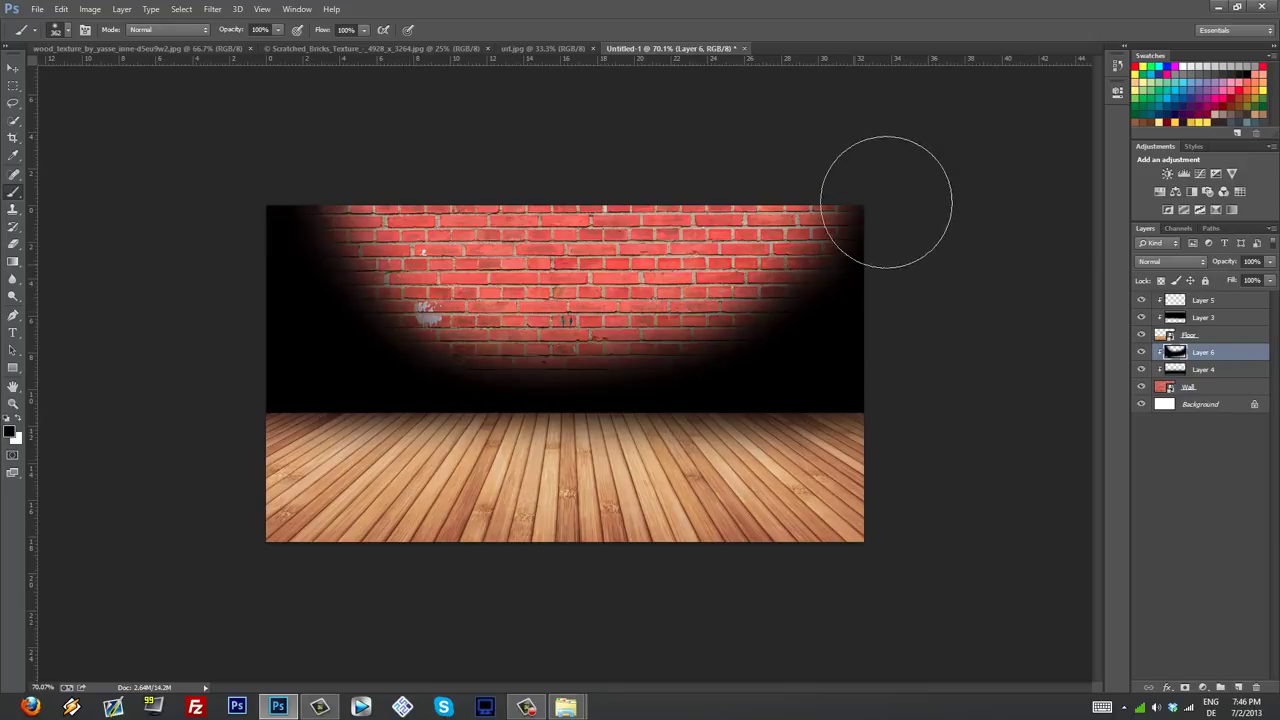
{"action": "mouse_move", "coordinate": [224, 254]}
{"action": "left_mouse_down"}
{"action": "mouse_move", "coordinate": [261, 251]}
{"action": "mouse_move", "coordinate": [323, 349]}
{"action": "left_mouse_up"}
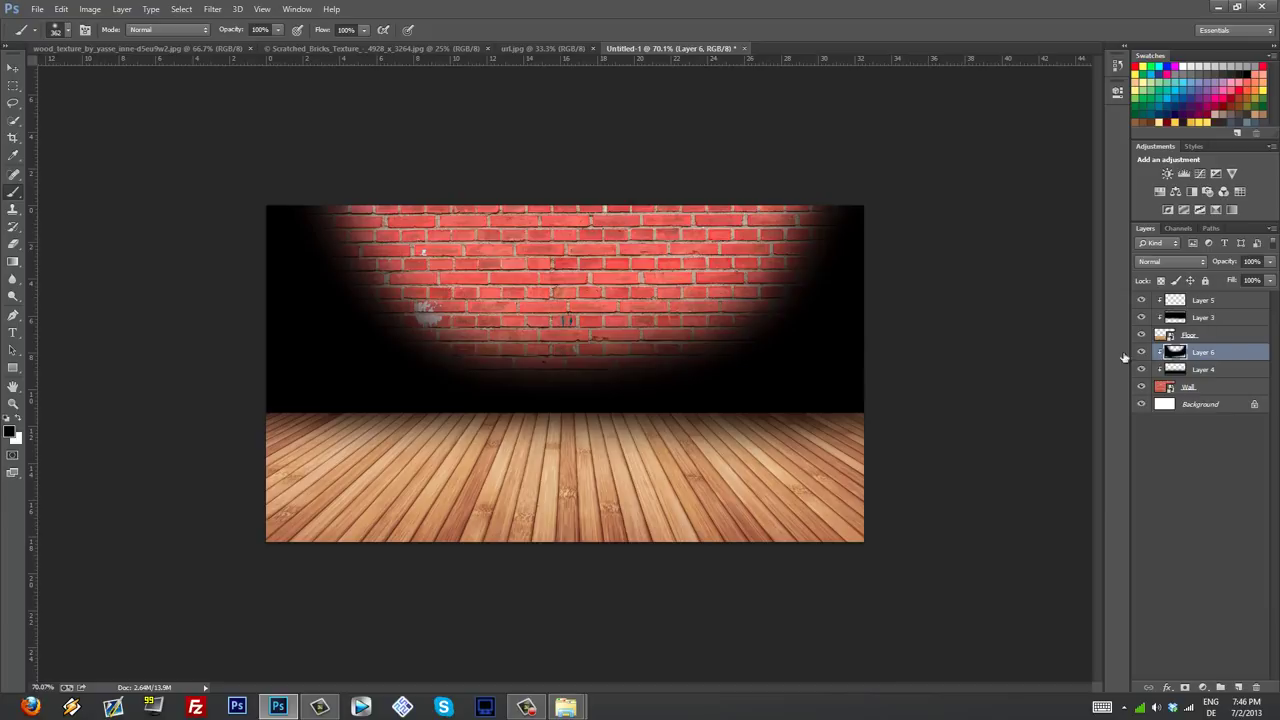
{"action": "left_click", "coordinate": [1217, 300]}
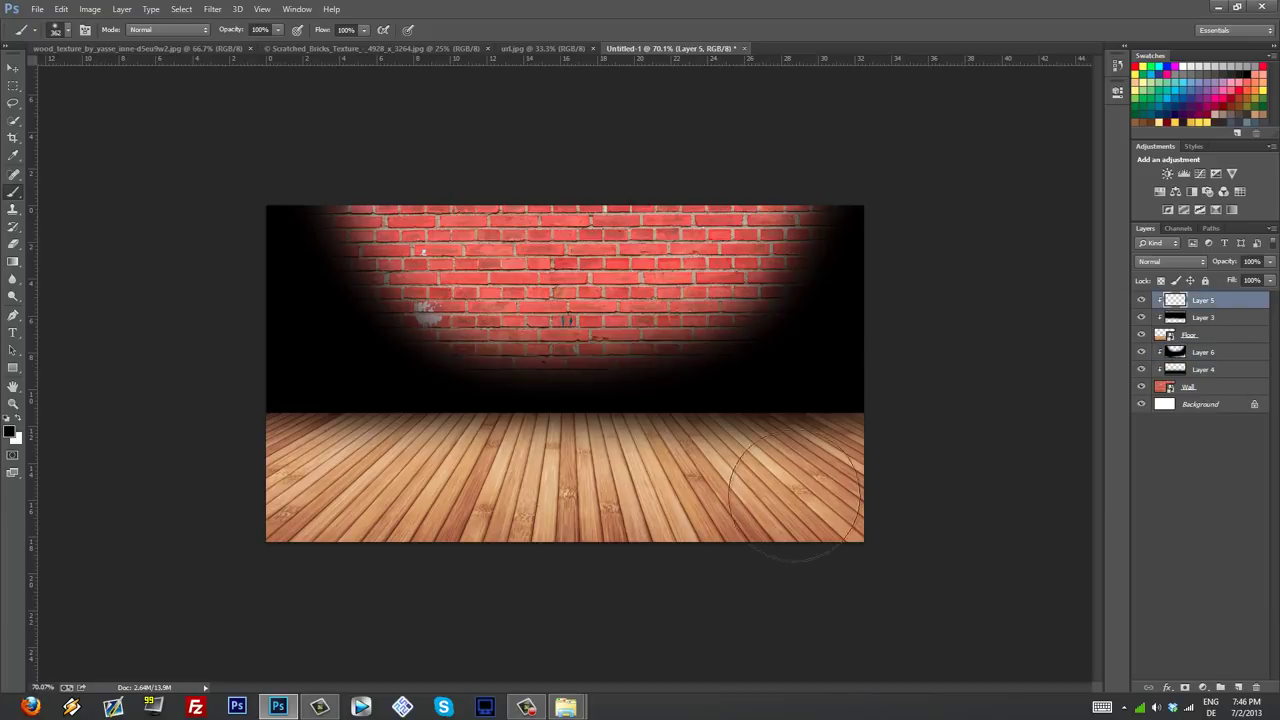
Step: Paint soft black along the floor's edges and corners on Layer 5
{"action": "mouse_move", "coordinate": [813, 396]}
{"action": "left_mouse_down"}
{"action": "mouse_move", "coordinate": [905, 484]}
{"action": "mouse_move", "coordinate": [780, 378]}
{"action": "mouse_move", "coordinate": [407, 348]}
{"action": "mouse_move", "coordinate": [235, 358]}
{"action": "mouse_move", "coordinate": [229, 423]}
{"action": "left_mouse_up"}
{"action": "mouse_move", "coordinate": [176, 568]}
{"action": "left_mouse_down"}
{"action": "mouse_move", "coordinate": [271, 449]}
{"action": "mouse_move", "coordinate": [394, 402]}
{"action": "mouse_move", "coordinate": [736, 402]}
{"action": "mouse_move", "coordinate": [943, 580]}
{"action": "left_mouse_up"}
{"action": "mouse_move", "coordinate": [263, 443]}
{"action": "left_mouse_down"}
{"action": "mouse_move", "coordinate": [349, 367]}
{"action": "mouse_move", "coordinate": [243, 496]}
{"action": "mouse_move", "coordinate": [232, 534]}
{"action": "left_mouse_up"}
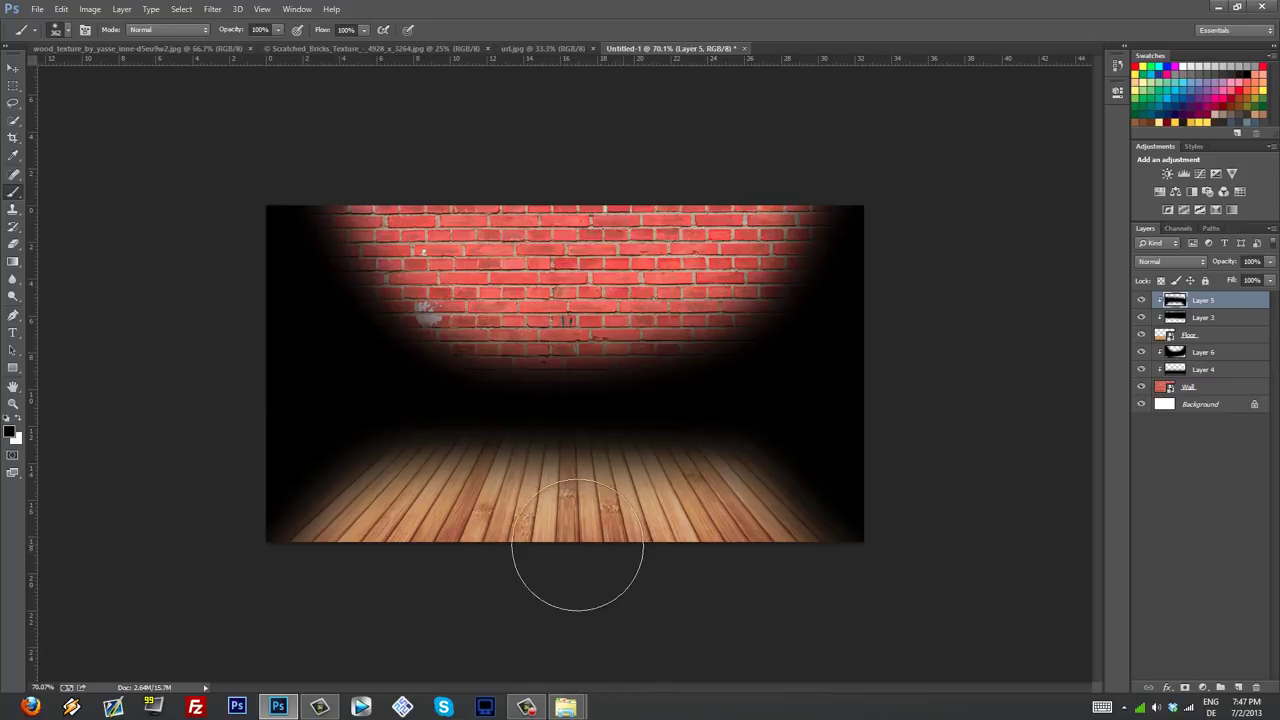
{"action": "mouse_move", "coordinate": [238, 572]}
{"action": "left_mouse_down"}
{"action": "mouse_move", "coordinate": [303, 620]}
{"action": "mouse_move", "coordinate": [331, 614]}
{"action": "left_mouse_up"}
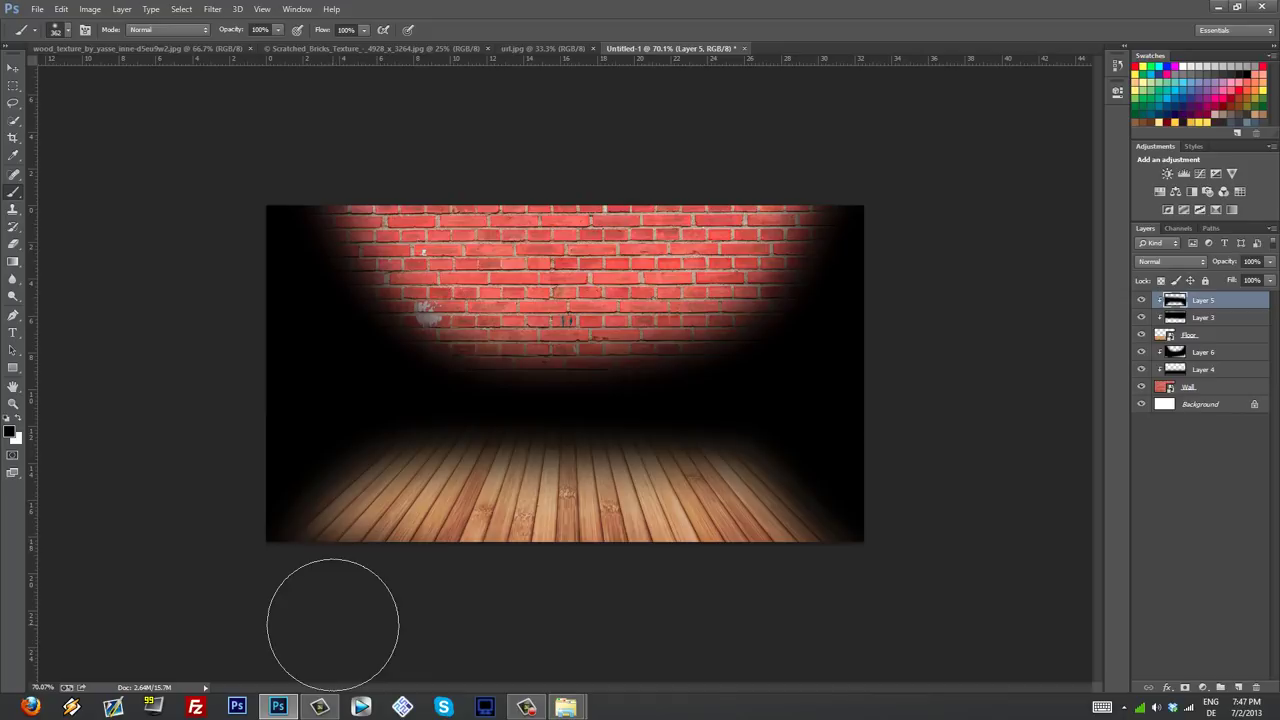
{"action": "mouse_move", "coordinate": [770, 600]}
{"action": "left_mouse_down"}
{"action": "mouse_move", "coordinate": [843, 586]}
{"action": "mouse_move", "coordinate": [781, 623]}
{"action": "mouse_move", "coordinate": [754, 617]}
{"action": "left_mouse_up"}
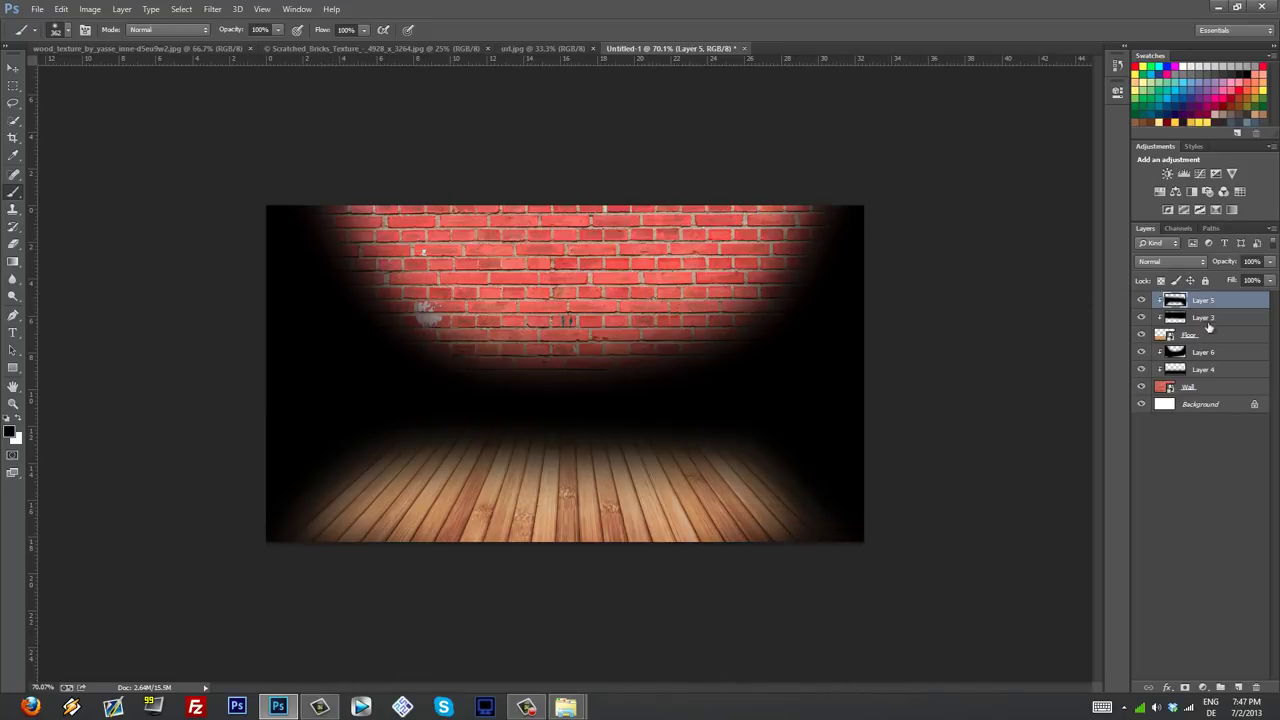
Step: Fade Layer 6's dark wall vignette by lowering its opacity
{"action": "left_click", "coordinate": [1207, 356]}
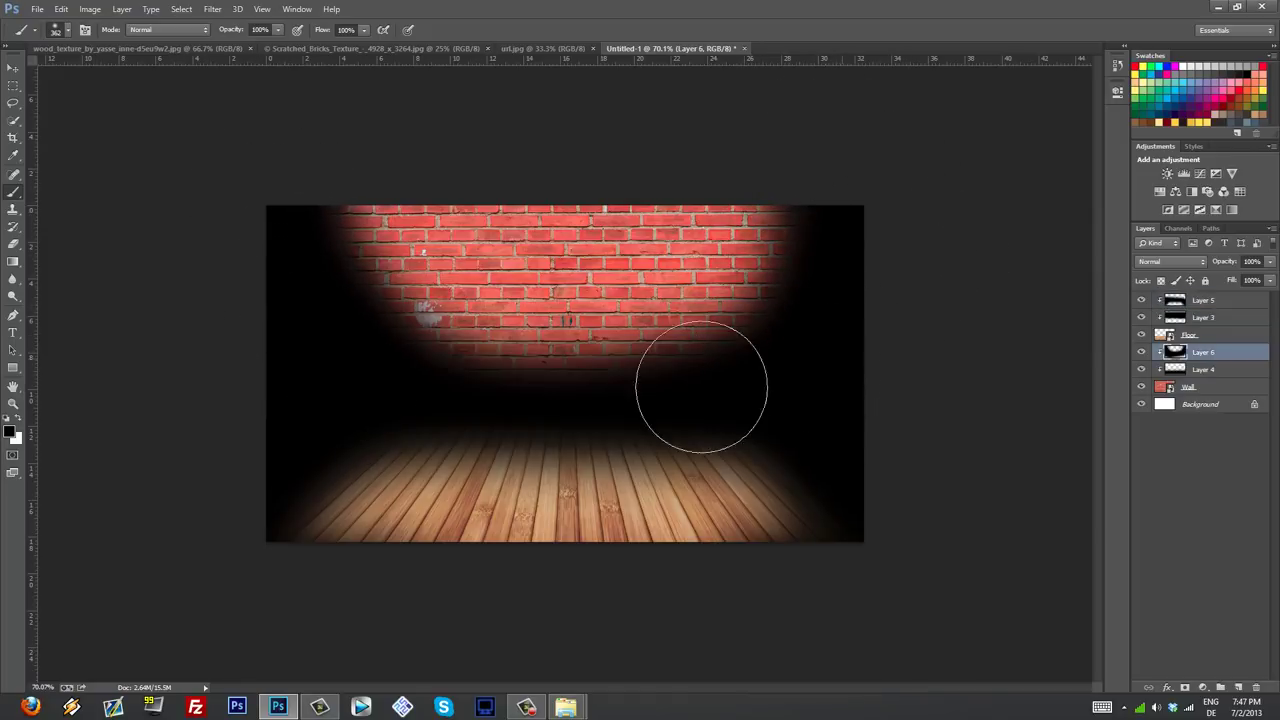
{"action": "left_click_drag", "start_coordinate": [320, 249], "coordinate": [312, 230]}
{"action": "key", "text": "ctrl+z"}
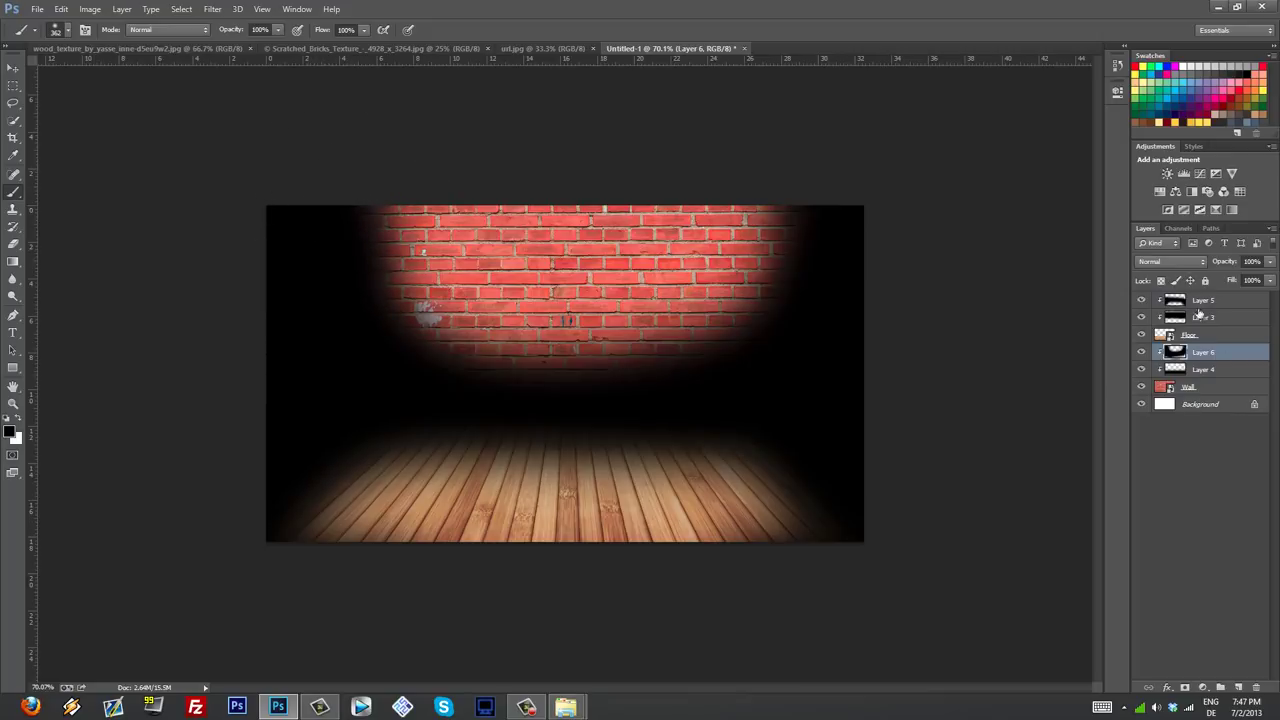
{"action": "left_click_drag", "start_coordinate": [1225, 263], "coordinate": [1178, 267]}
Step: Lower Layer 5's floor shading to 61% opacity and Layer 6's wall shading to 37%
{"action": "left_click", "coordinate": [1223, 372]}
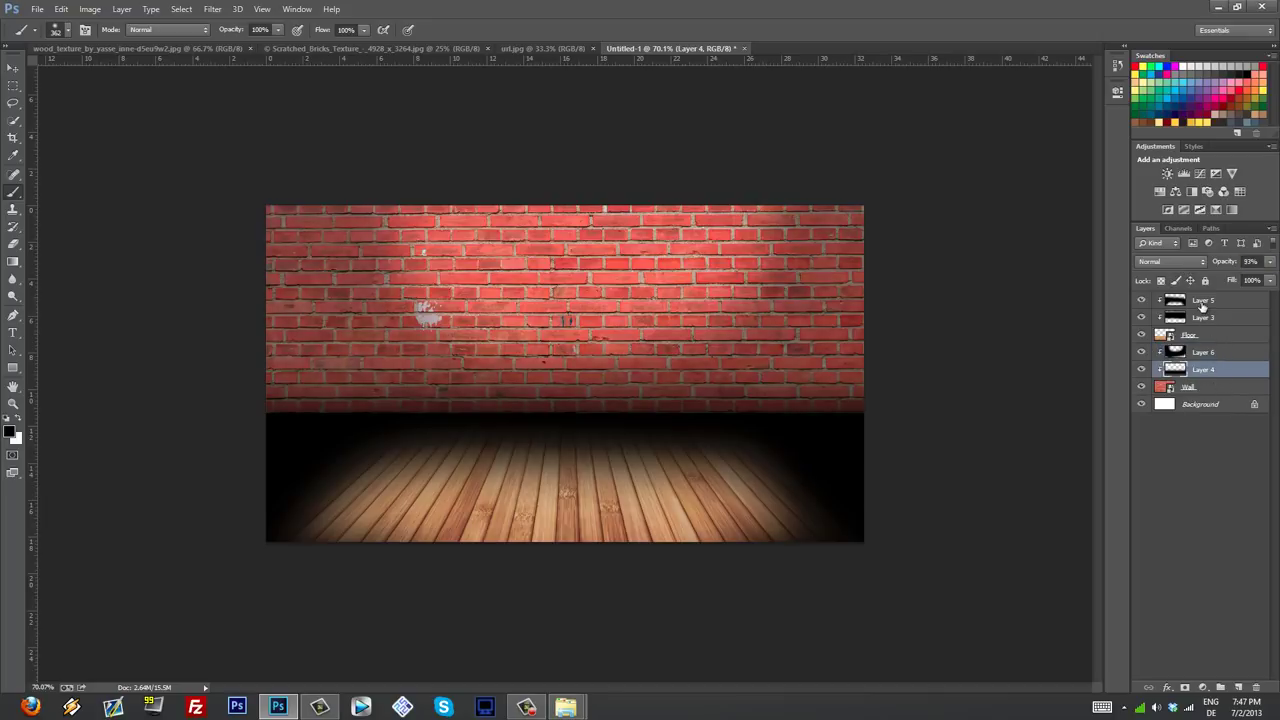
{"action": "left_click", "coordinate": [1218, 298]}
{"action": "left_click_drag", "start_coordinate": [1228, 263], "coordinate": [1201, 263]}
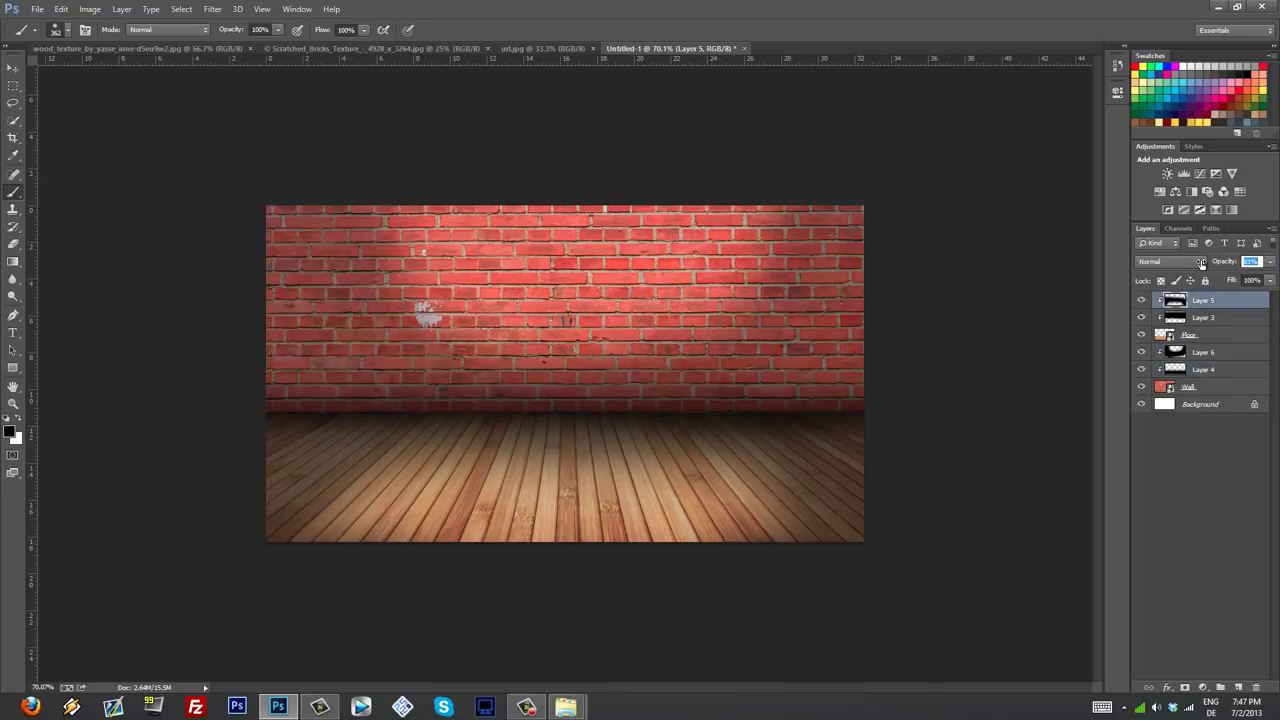
{"action": "left_click", "coordinate": [1205, 352]}
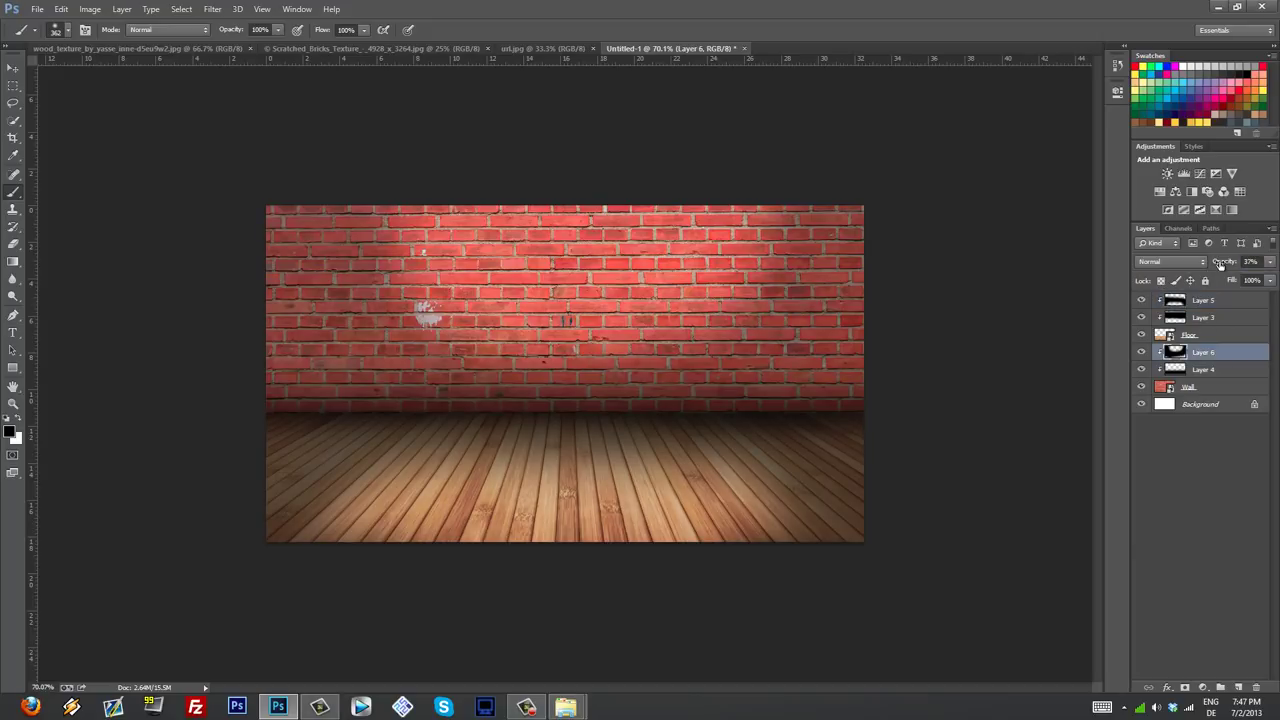
{"action": "left_click_drag", "start_coordinate": [1222, 263], "coordinate": [1224, 263]}
{"action": "left_click", "coordinate": [1228, 301]}
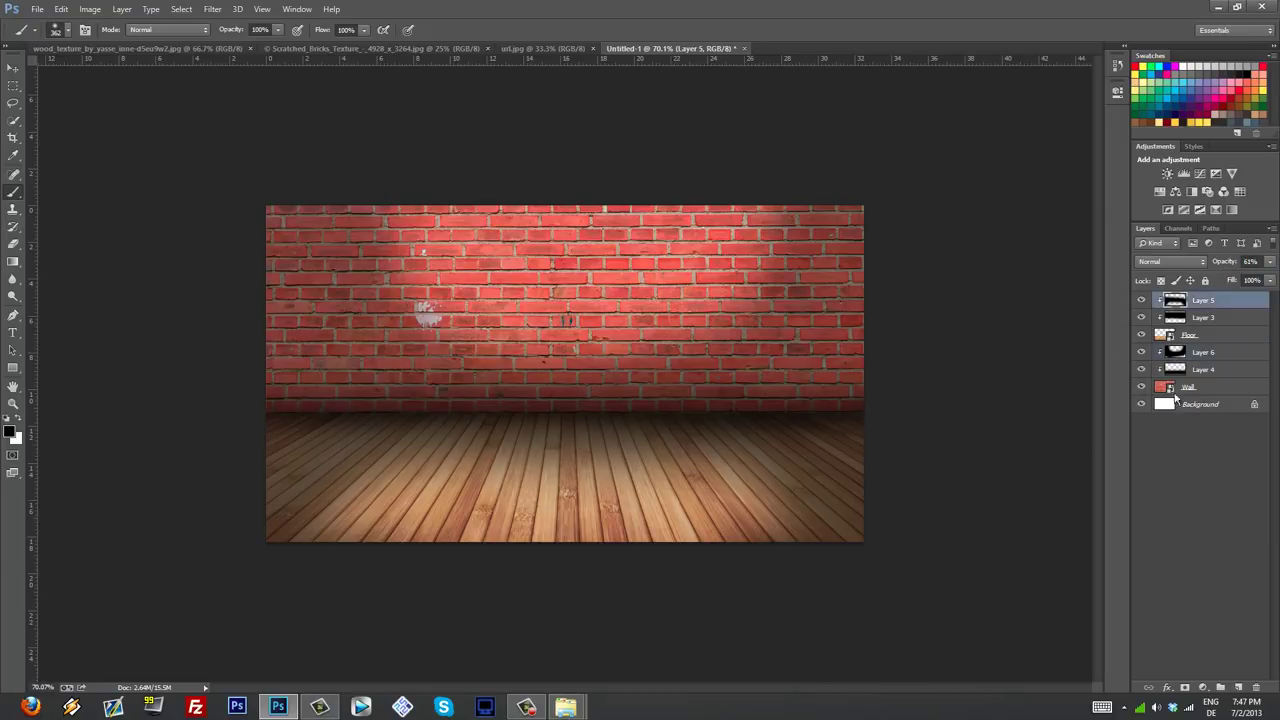
Step: On a new layer, paint a large 0%-hardness white glow at the wall's top centre
{"action": "left_click", "coordinate": [1239, 690]}
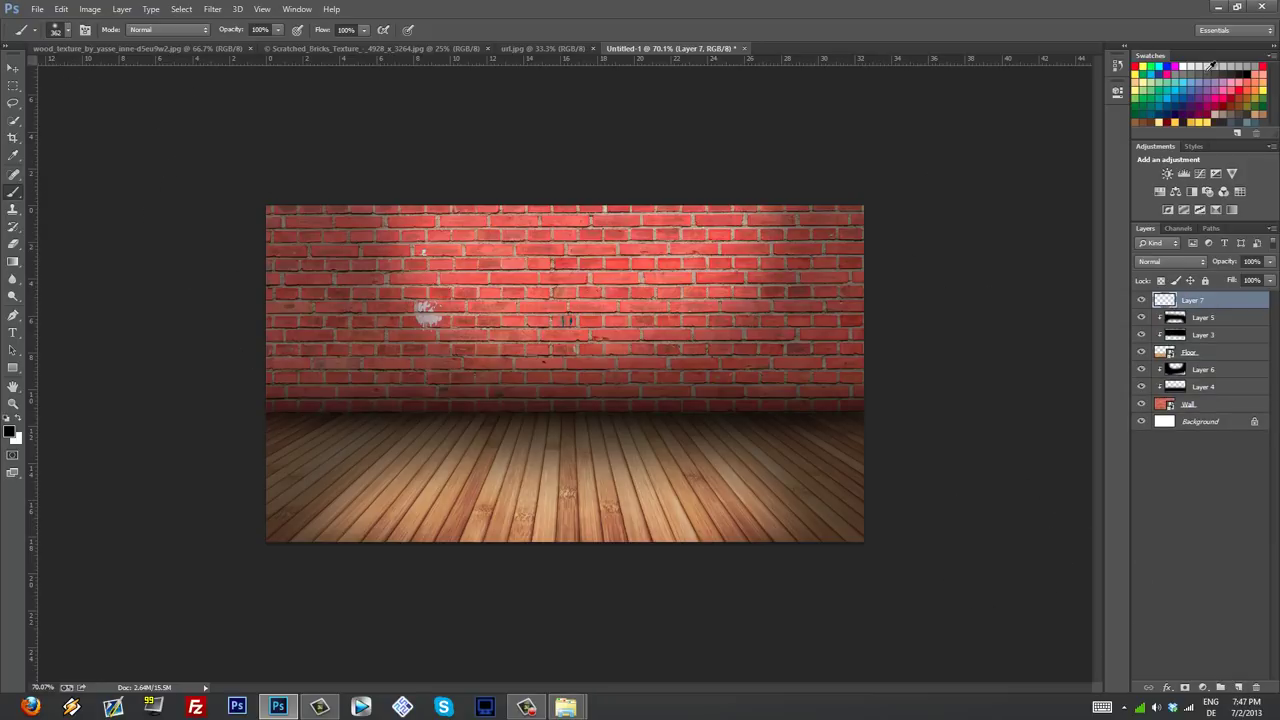
{"action": "right_click", "coordinate": [562, 318]}
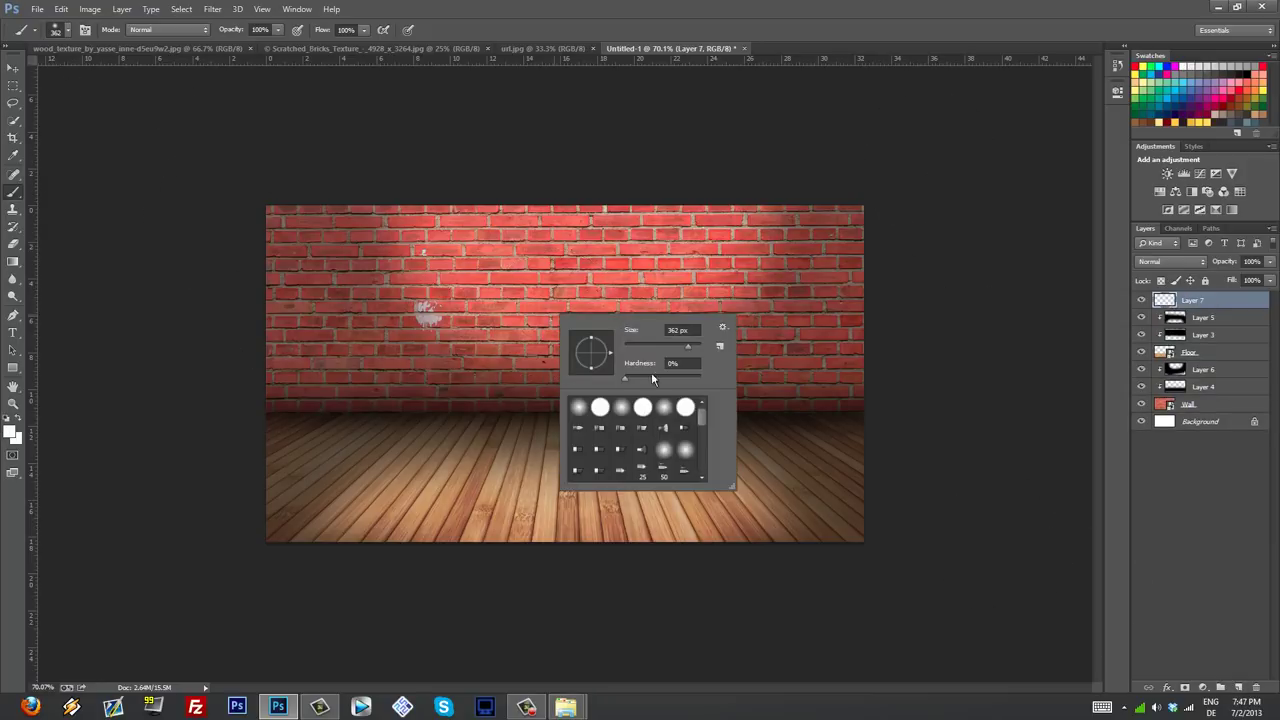
{"action": "left_click_drag", "start_coordinate": [688, 346], "coordinate": [693, 346]}
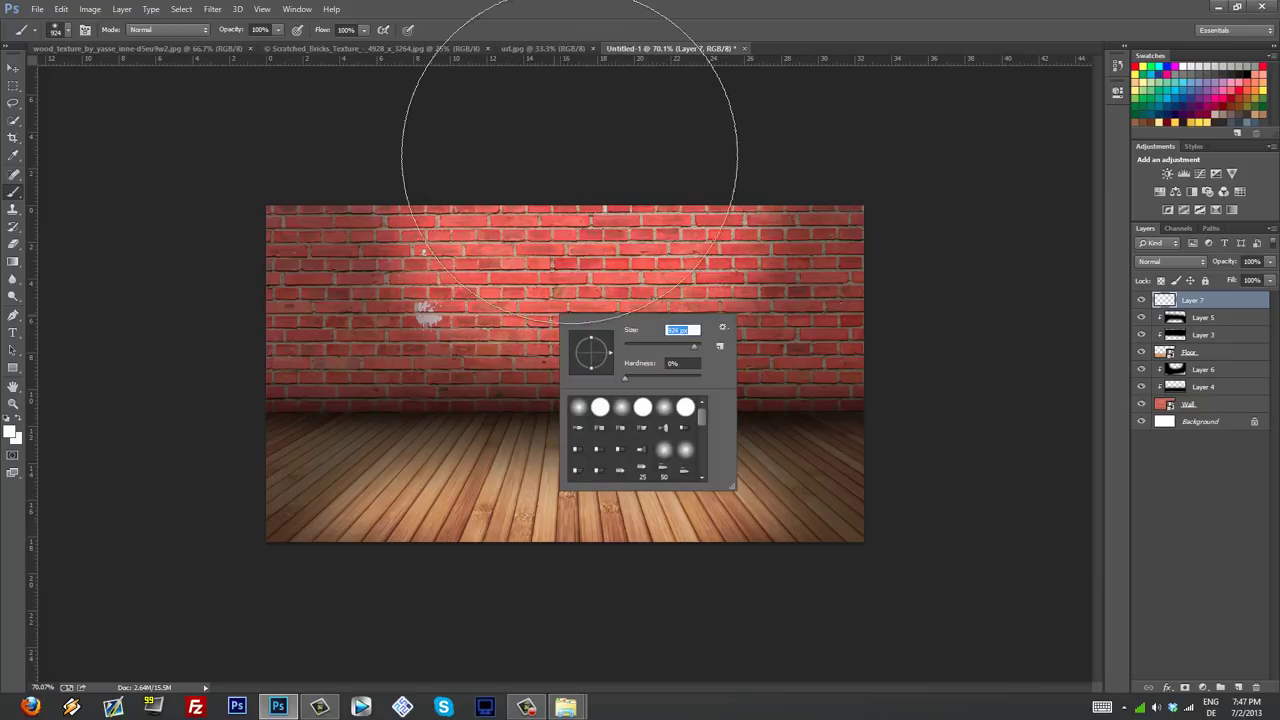
{"action": "left_click", "coordinate": [570, 157]}
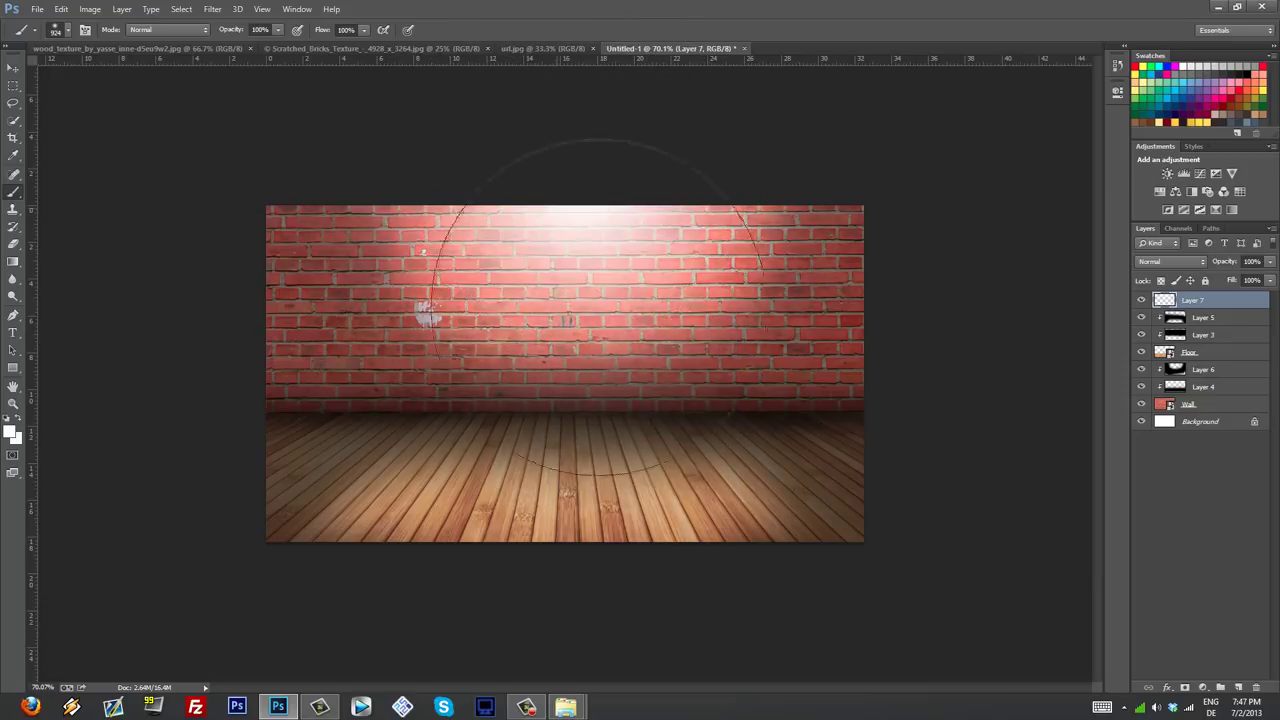
Step: Blend the glow layer as Overlay at 46% opacity and add another empty layer above
{"action": "left_click", "coordinate": [1161, 262]}
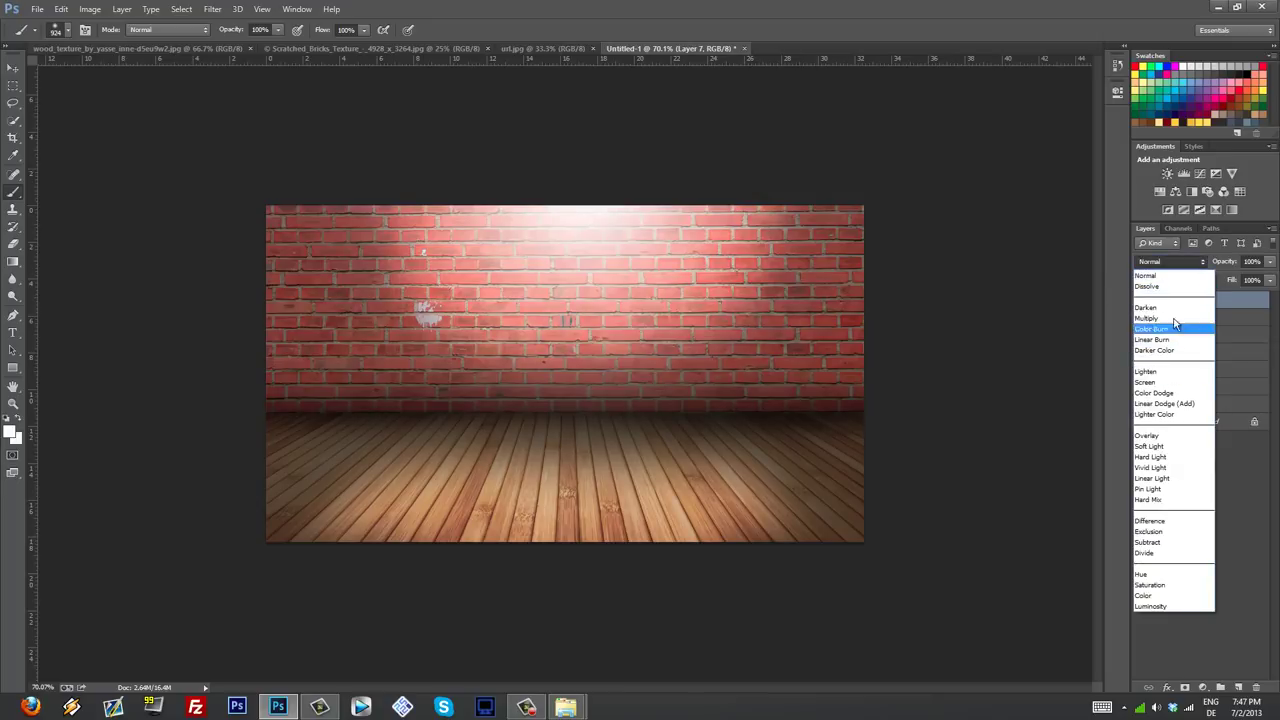
{"action": "left_click", "coordinate": [1160, 435]}
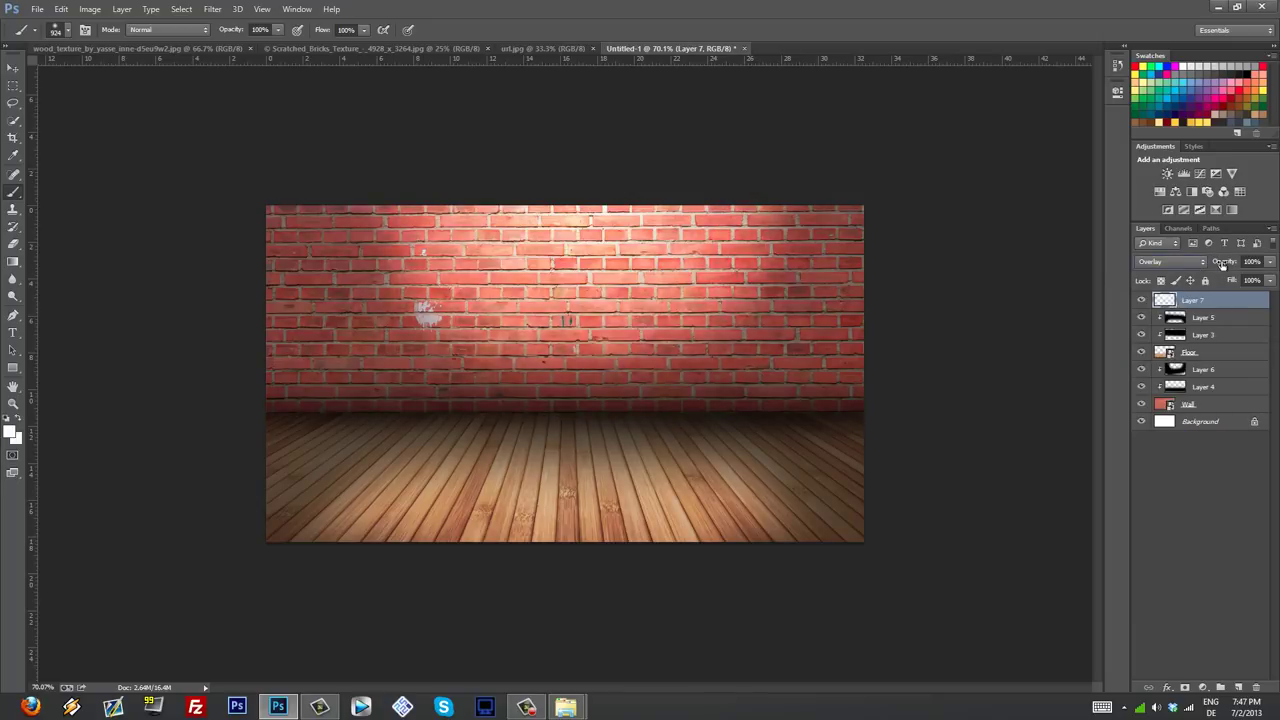
{"action": "left_click_drag", "start_coordinate": [1222, 264], "coordinate": [1137, 279]}
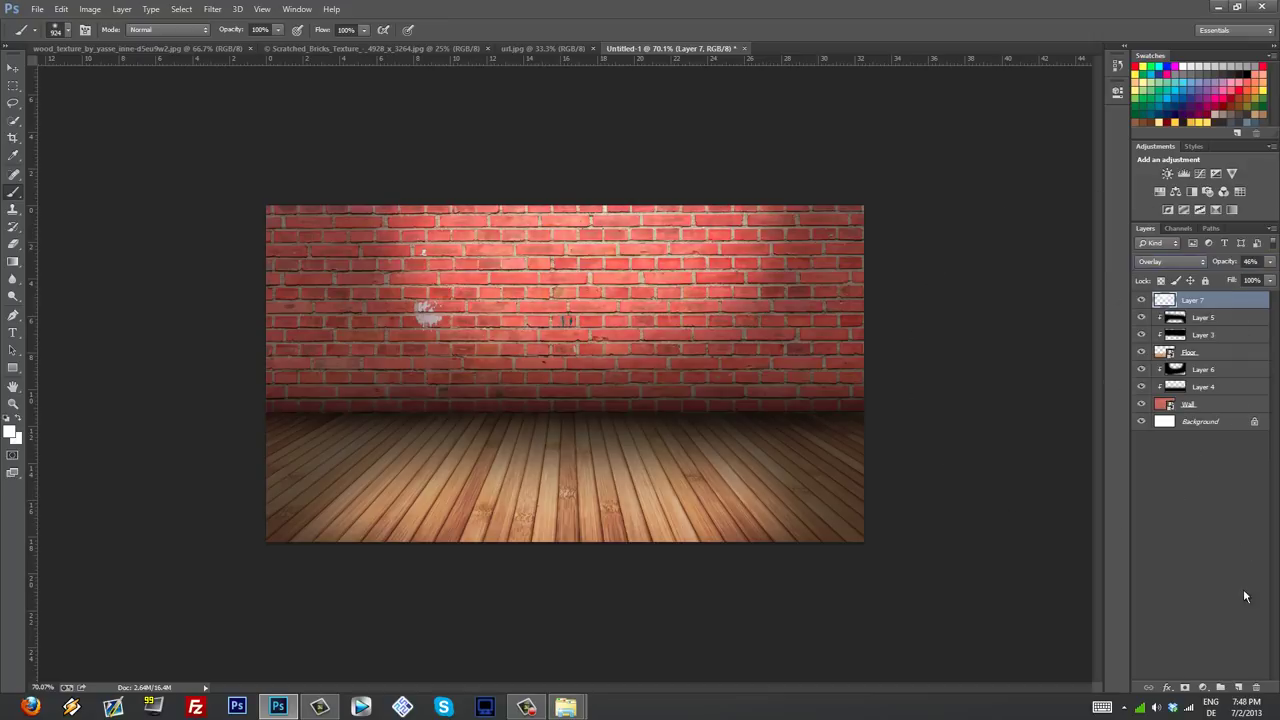
{"action": "left_click", "coordinate": [1239, 689]}
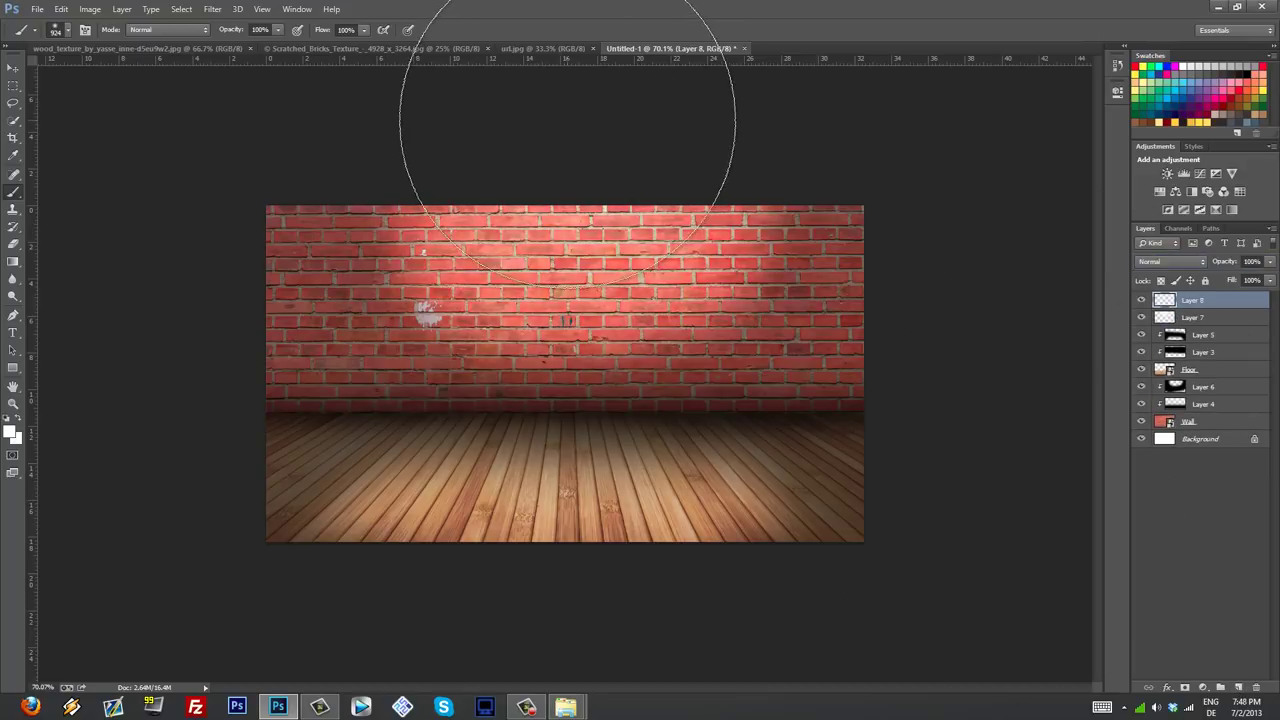
Step: Dab soft white light along the wall's top centre, left and right
{"action": "left_click", "coordinate": [589, 61]}
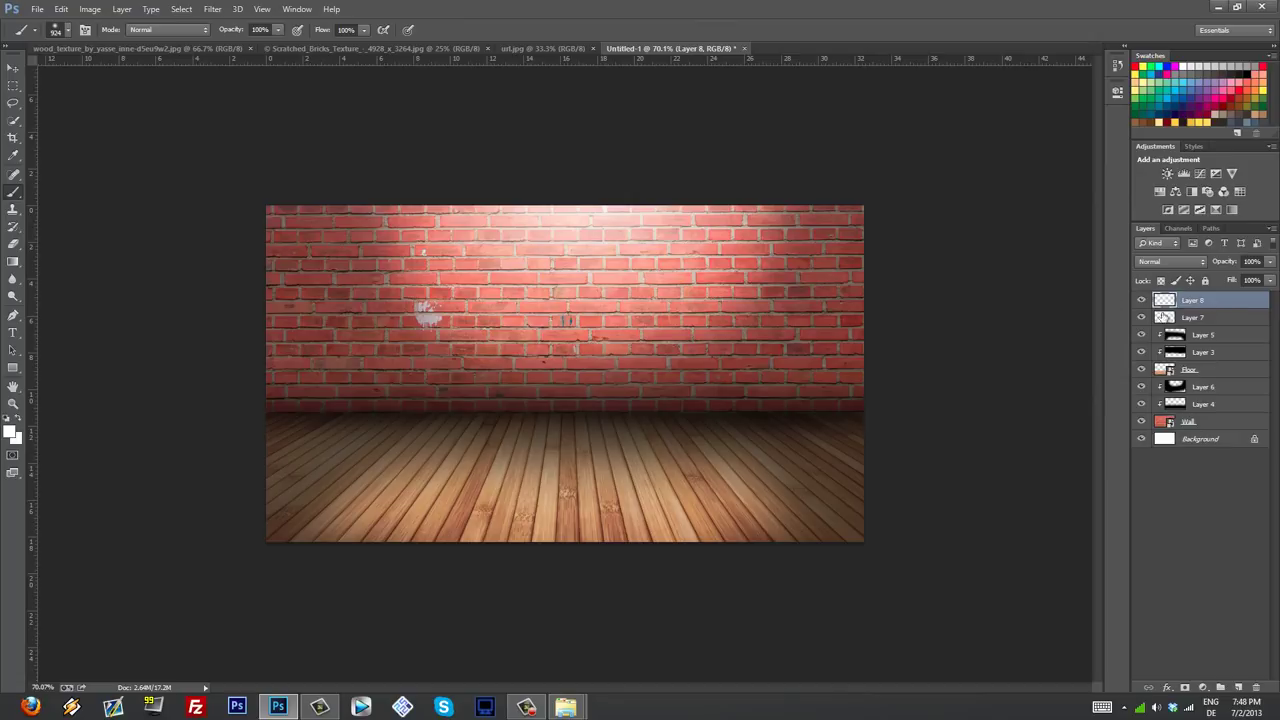
{"action": "left_click", "coordinate": [450, 160]}
{"action": "left_click", "coordinate": [708, 152]}
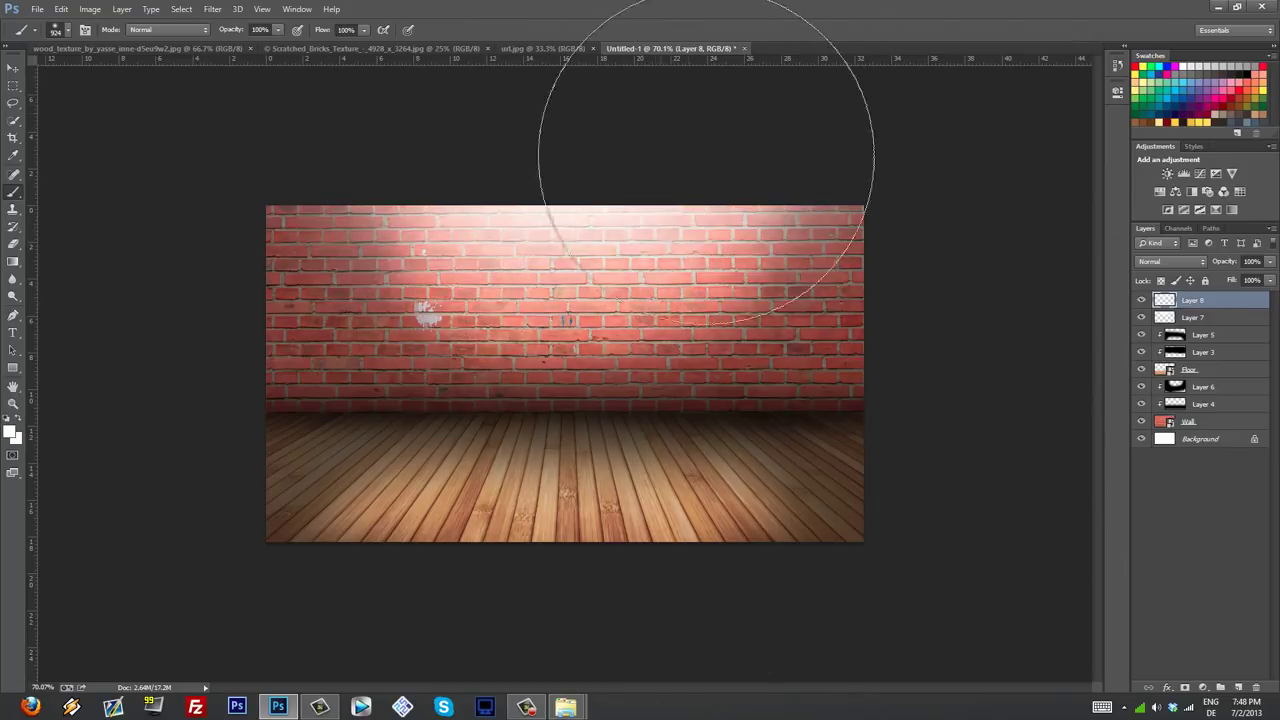
{"action": "scroll", "coordinate": [740, 503], "scroll_direction": "down", "scroll_amount": 2}
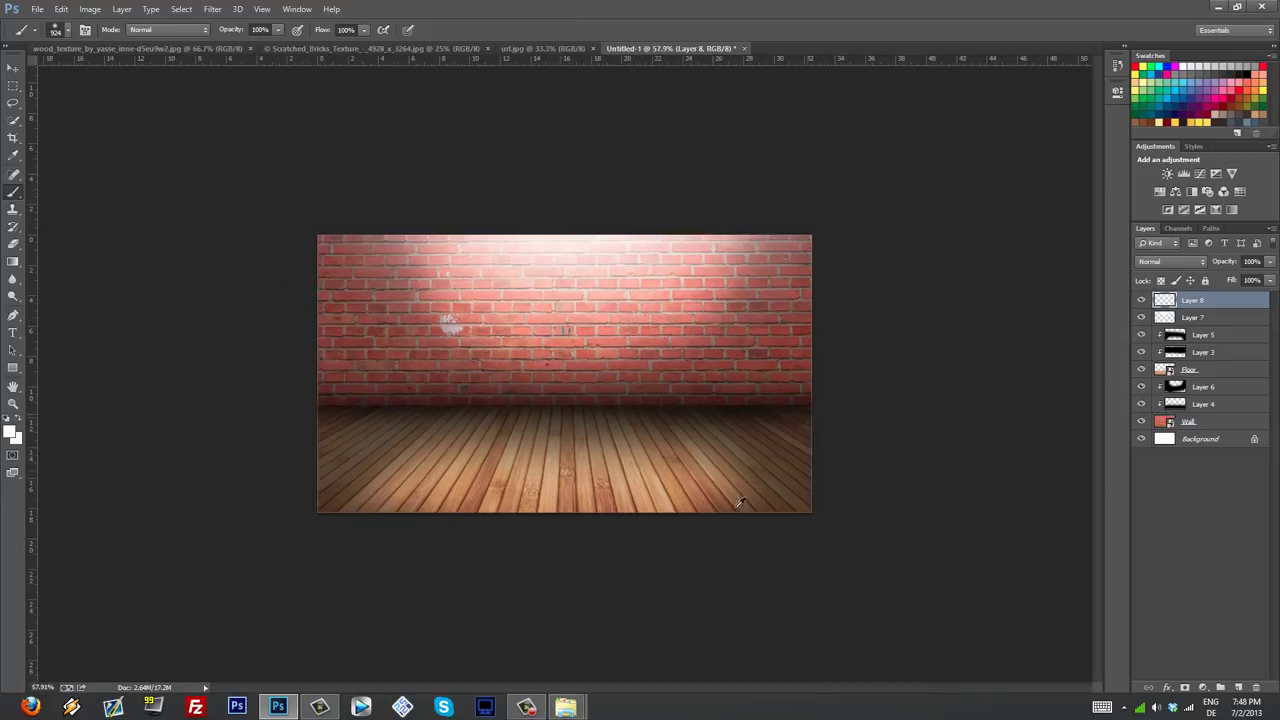
{"action": "scroll", "coordinate": [740, 503], "scroll_direction": "up", "scroll_amount": 4}
Step: Reduce the brush size in the brush picker
{"action": "right_click", "coordinate": [684, 330]}
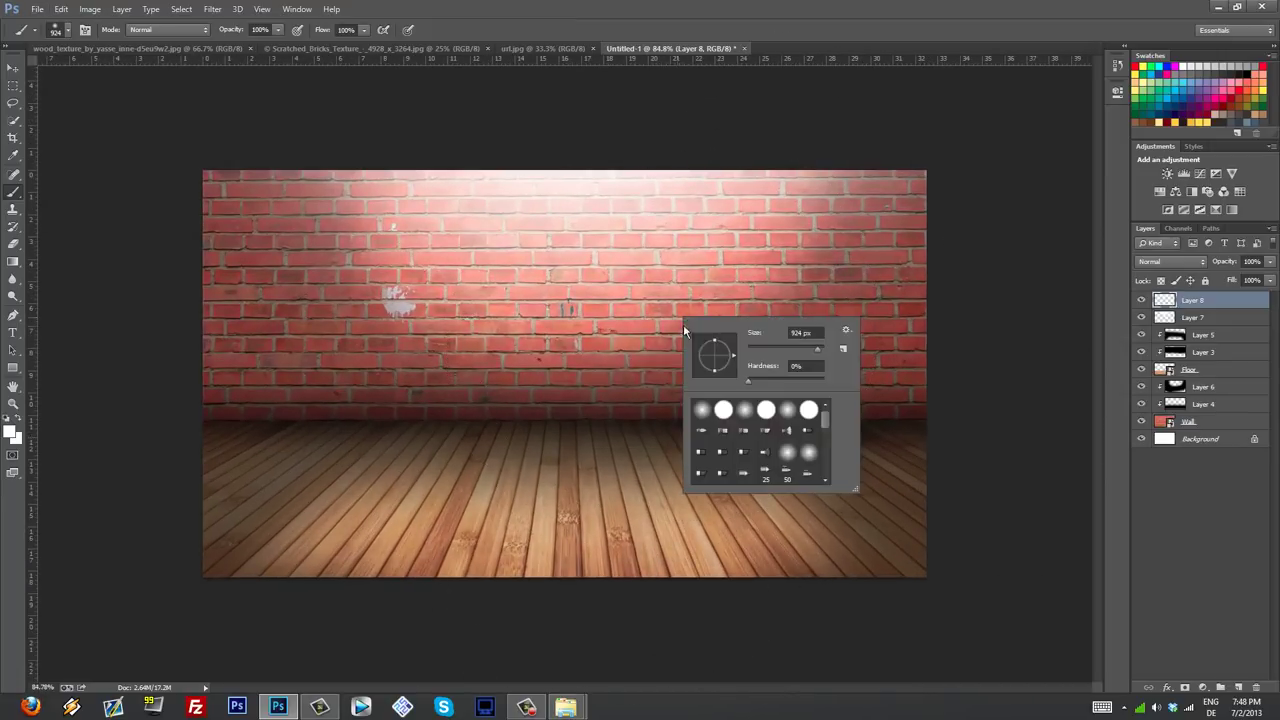
{"action": "left_click_drag", "start_coordinate": [786, 350], "coordinate": [791, 350]}
{"action": "key", "text": "shift+Up"}
{"action": "left_click", "coordinate": [1205, 302]}
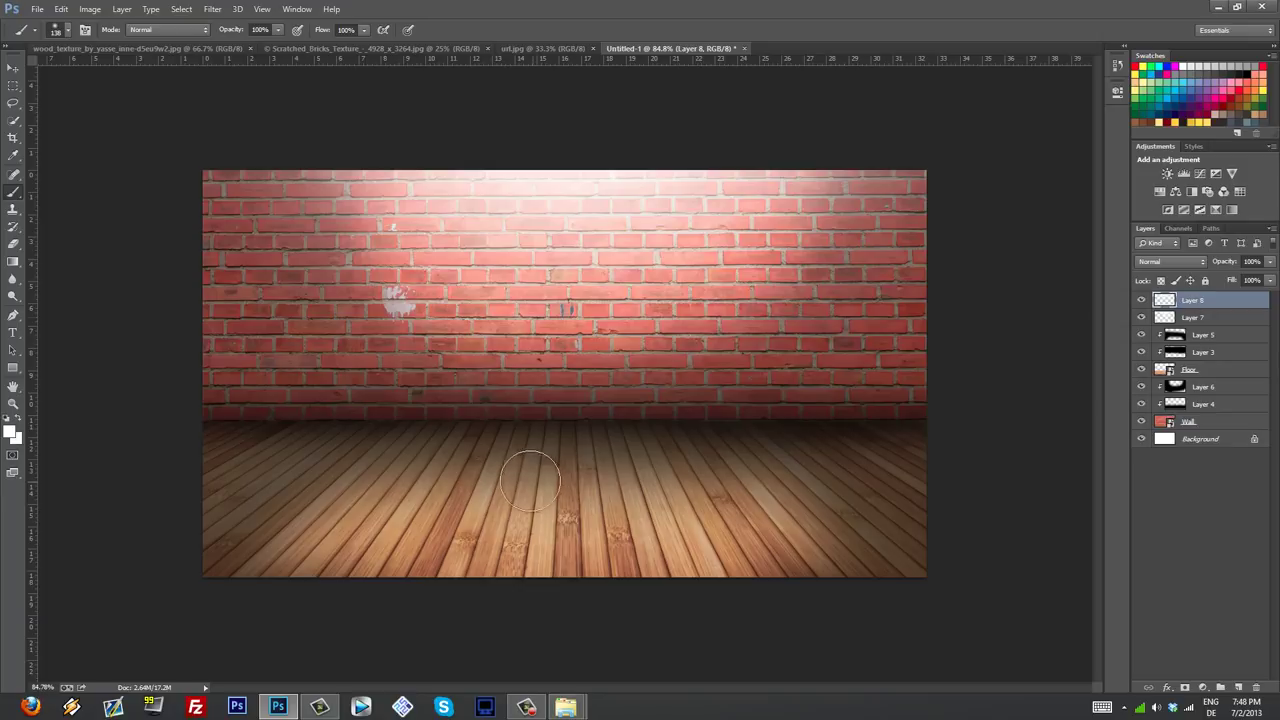
Step: On a new layer, paint a white light streak across the floor and motion-blur it (angle 0, distance 500)
{"action": "left_click", "coordinate": [1222, 688]}
{"action": "mouse_move", "coordinate": [492, 492]}
{"action": "left_mouse_down"}
{"action": "mouse_move", "coordinate": [687, 504]}
{"action": "mouse_move", "coordinate": [586, 521]}
{"action": "mouse_move", "coordinate": [558, 502]}
{"action": "mouse_move", "coordinate": [628, 500]}
{"action": "left_mouse_up"}
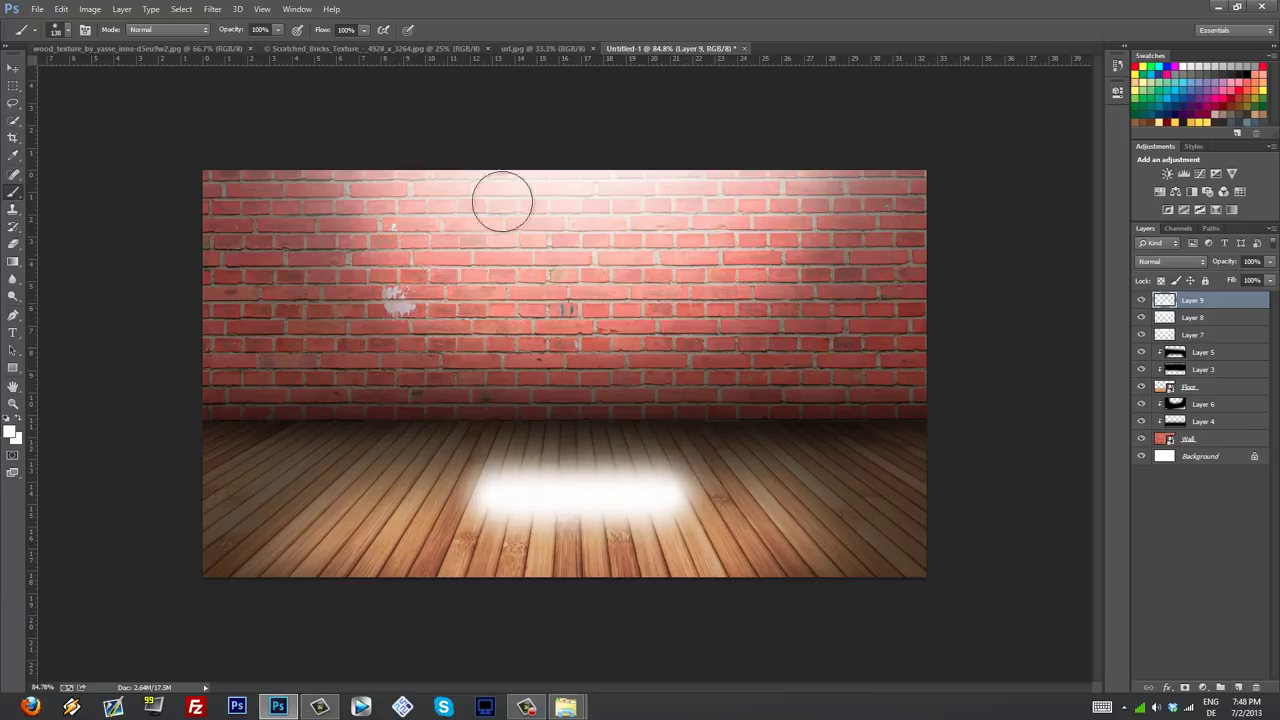
{"action": "left_click", "coordinate": [214, 9]}
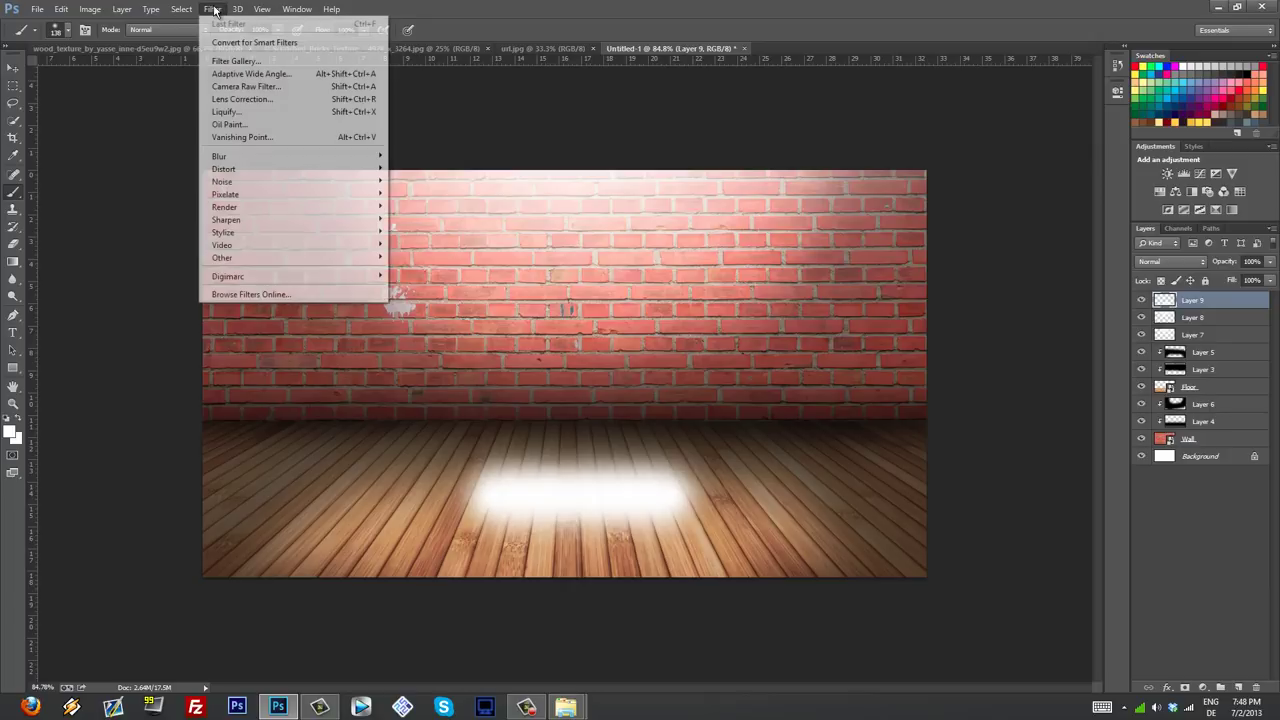
{"action": "mouse_move", "coordinate": [286, 155]}
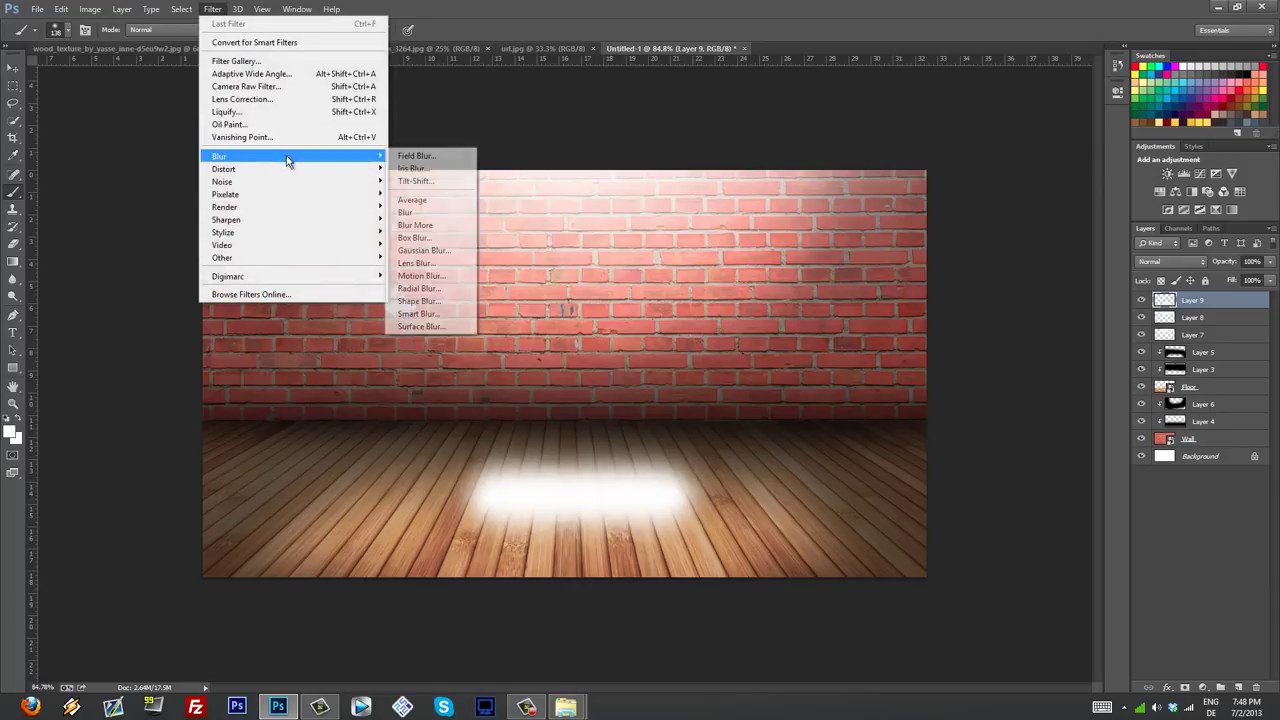
{"action": "left_click", "coordinate": [444, 284]}
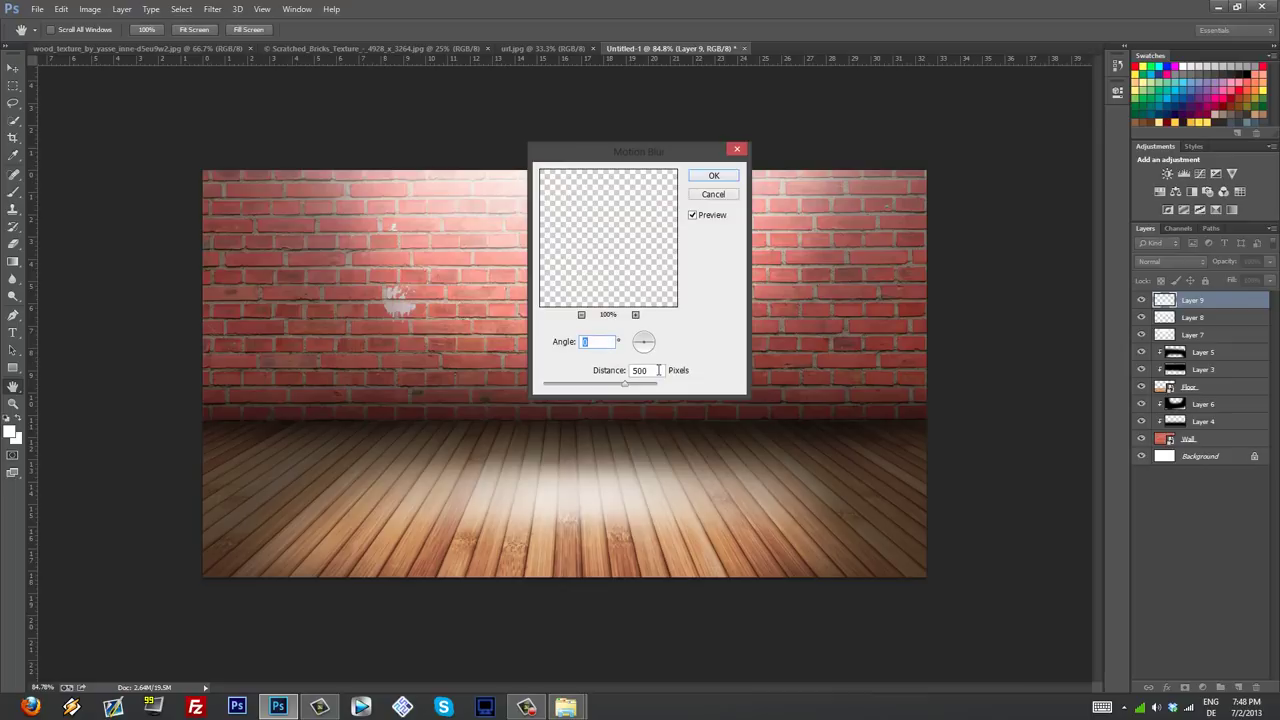
{"action": "left_click", "coordinate": [714, 176]}
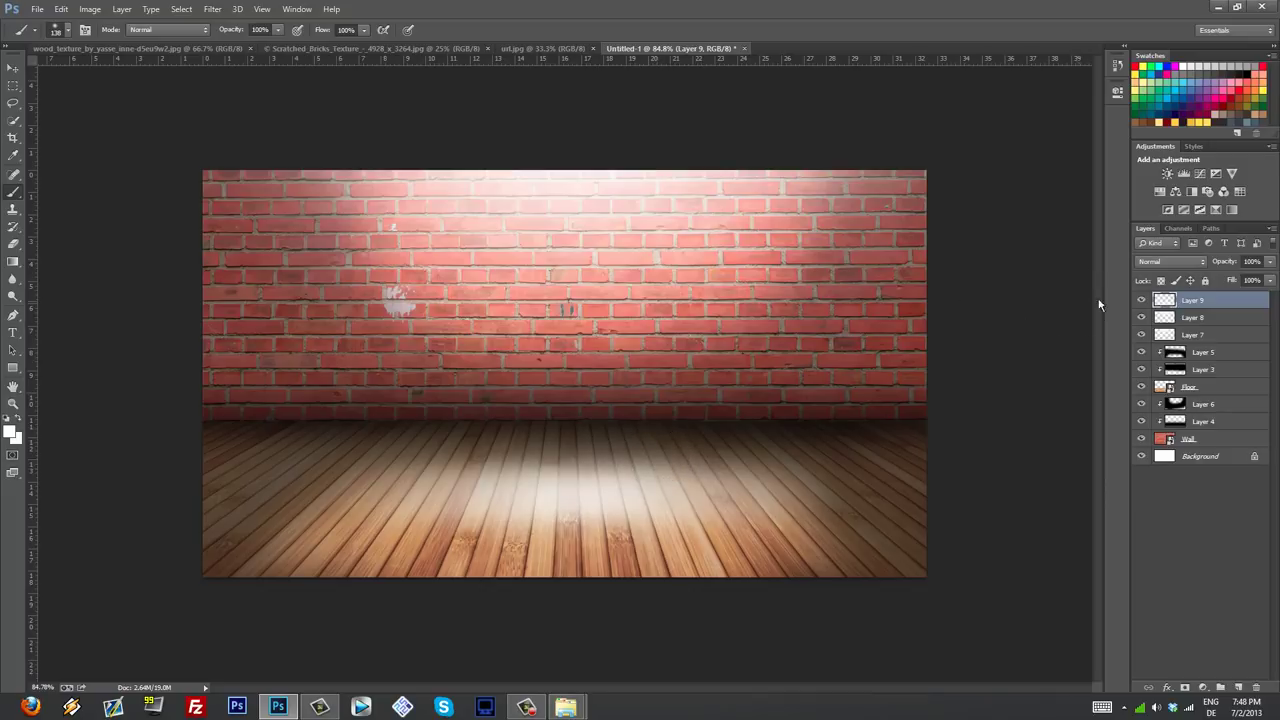
Step: Blend Layer 9 as Overlay at 65% opacity and bring up Save As
{"action": "left_click", "coordinate": [1200, 262]}
{"action": "left_click", "coordinate": [1150, 432]}
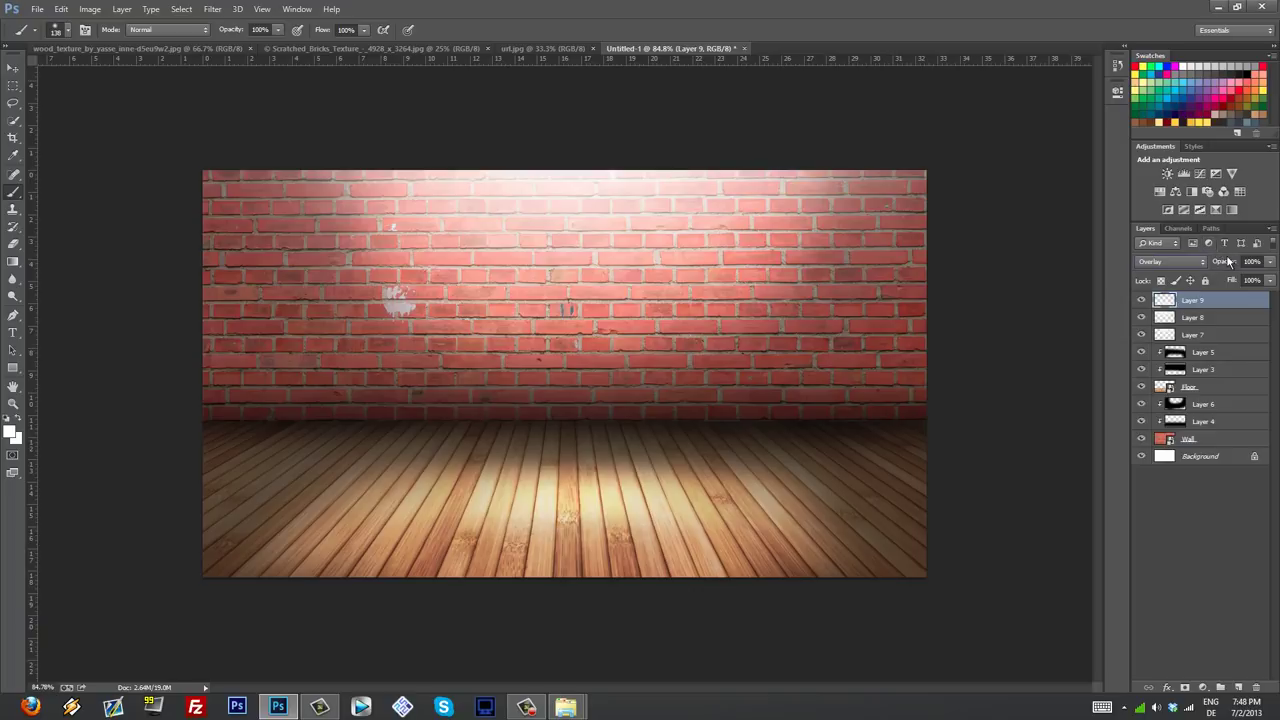
{"action": "left_click_drag", "start_coordinate": [1229, 261], "coordinate": [1207, 270]}
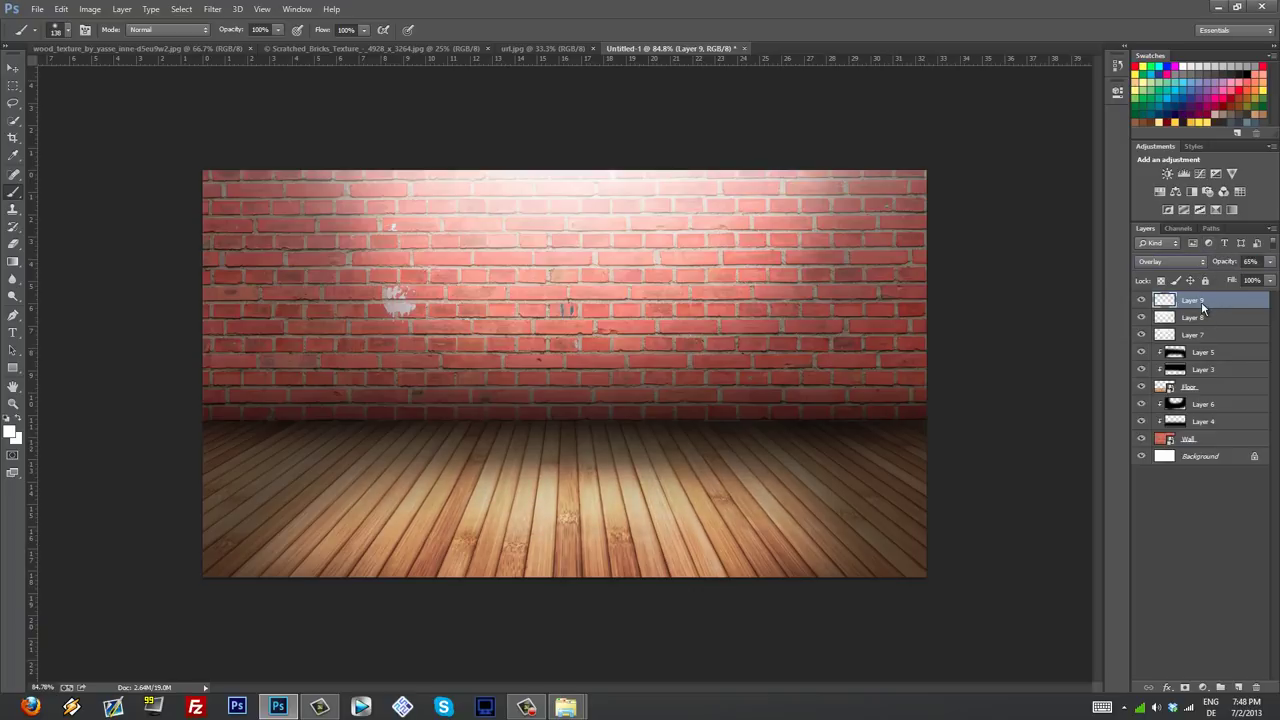
{"action": "key", "text": "ctrl+shift+s"}
Step: Cancel the Save As dialog and zoom the canvas out and in to review the lit room
{"action": "left_click", "coordinate": [822, 548]}
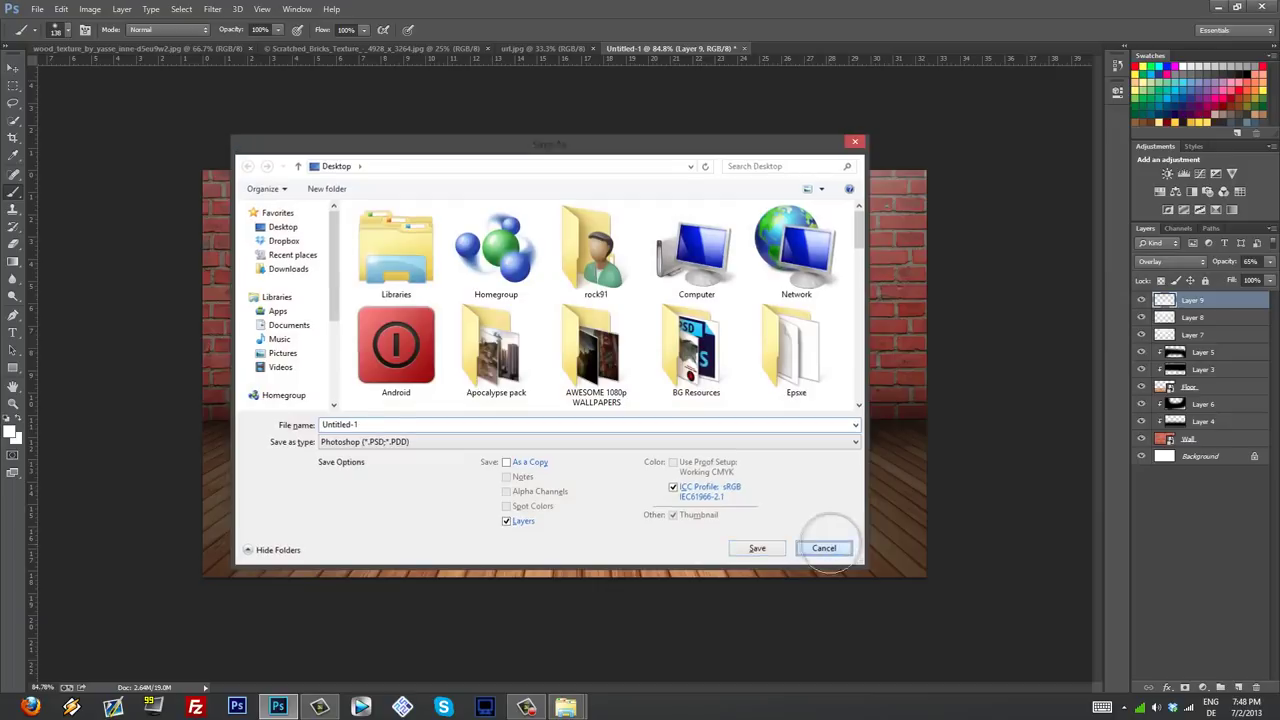
{"action": "scroll", "coordinate": [614, 291], "scroll_direction": "down", "scroll_amount": 2}
{"action": "scroll", "coordinate": [619, 392], "scroll_direction": "up", "scroll_amount": 1}
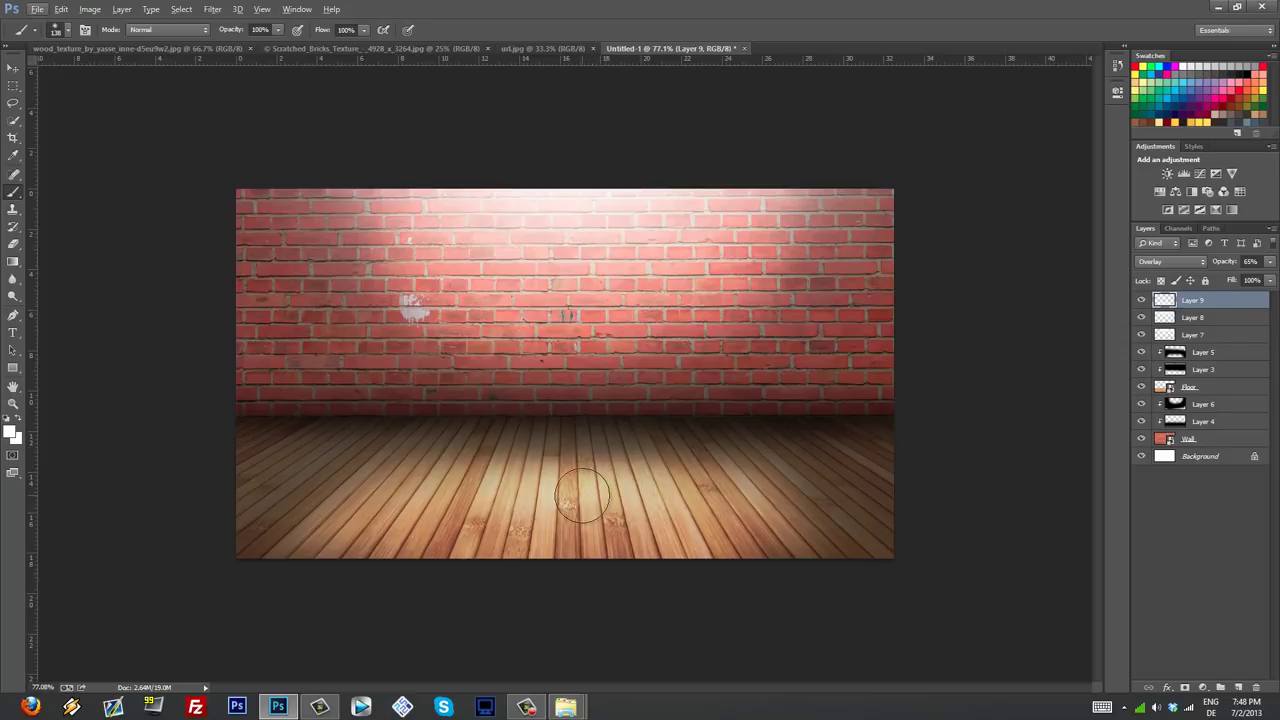
{"action": "scroll", "coordinate": [588, 490], "scroll_direction": "down", "scroll_amount": 1}
{"action": "scroll", "coordinate": [594, 481], "scroll_direction": "up", "scroll_amount": 1}
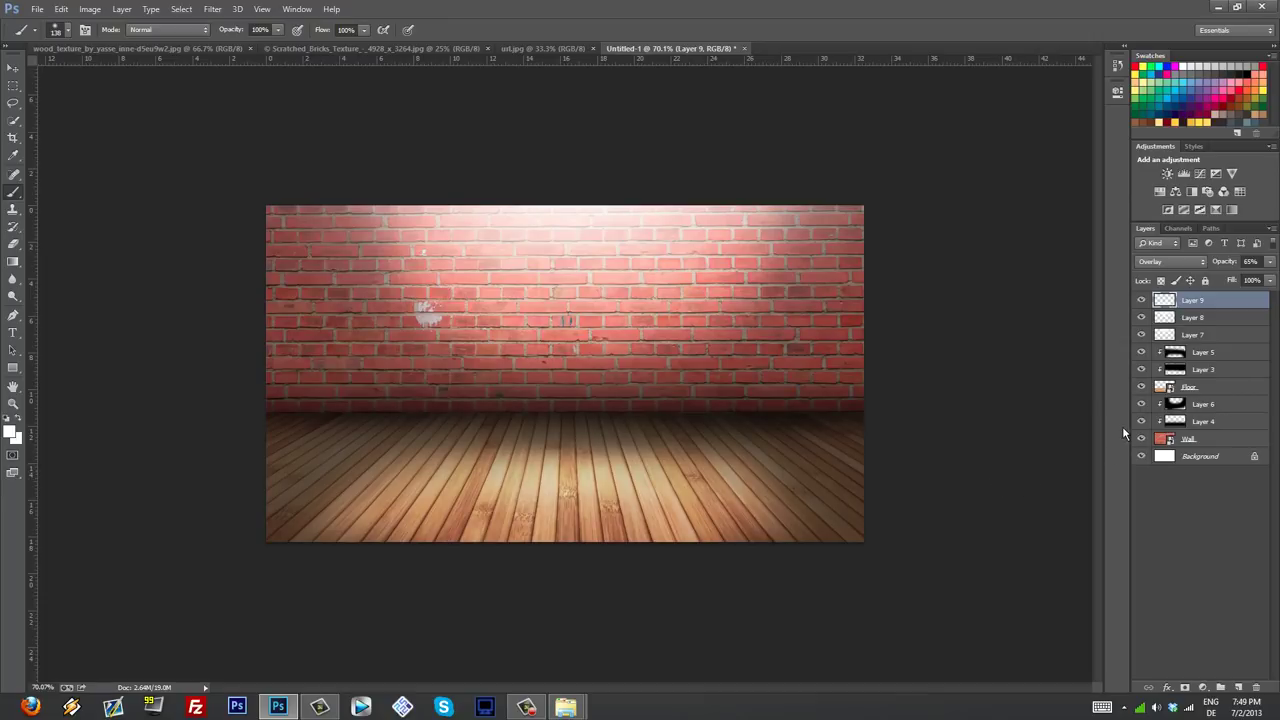
{"action": "scroll", "coordinate": [813, 340], "scroll_direction": "down", "scroll_amount": 2}
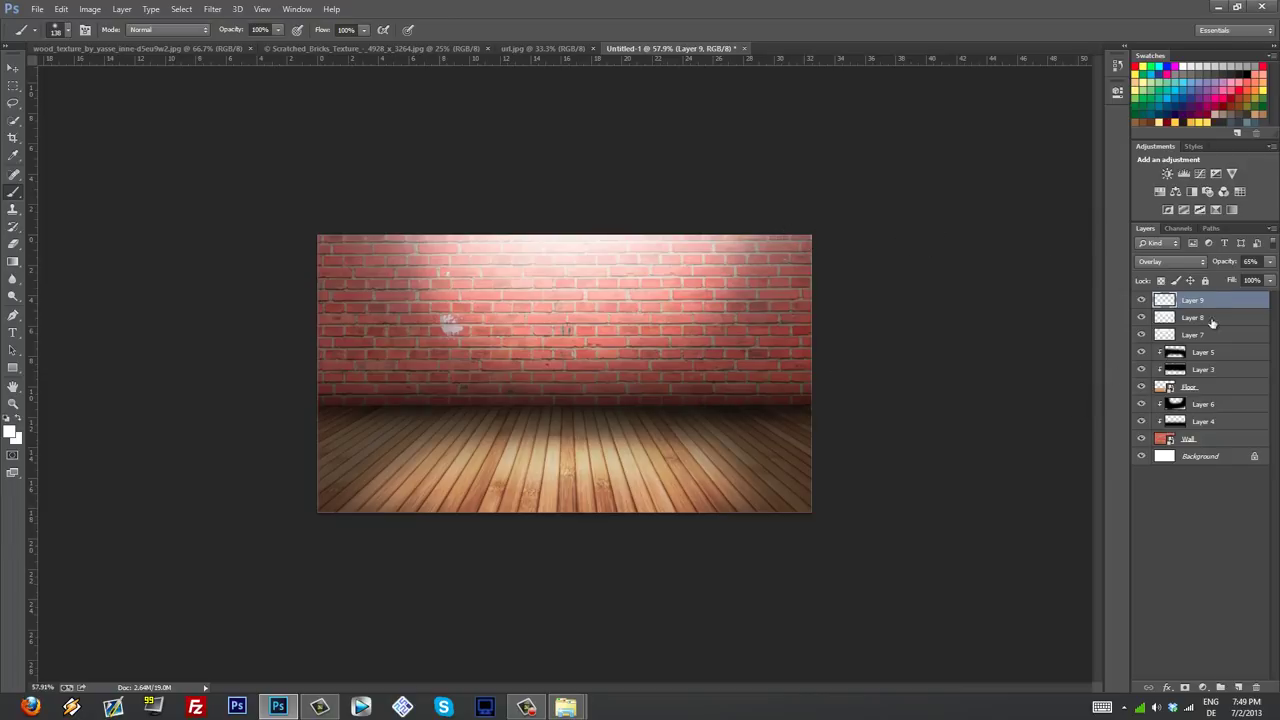
Step: On a new layer, paint the room's corners and edges black with a soft 300 px brush
{"action": "left_click", "coordinate": [1239, 687]}
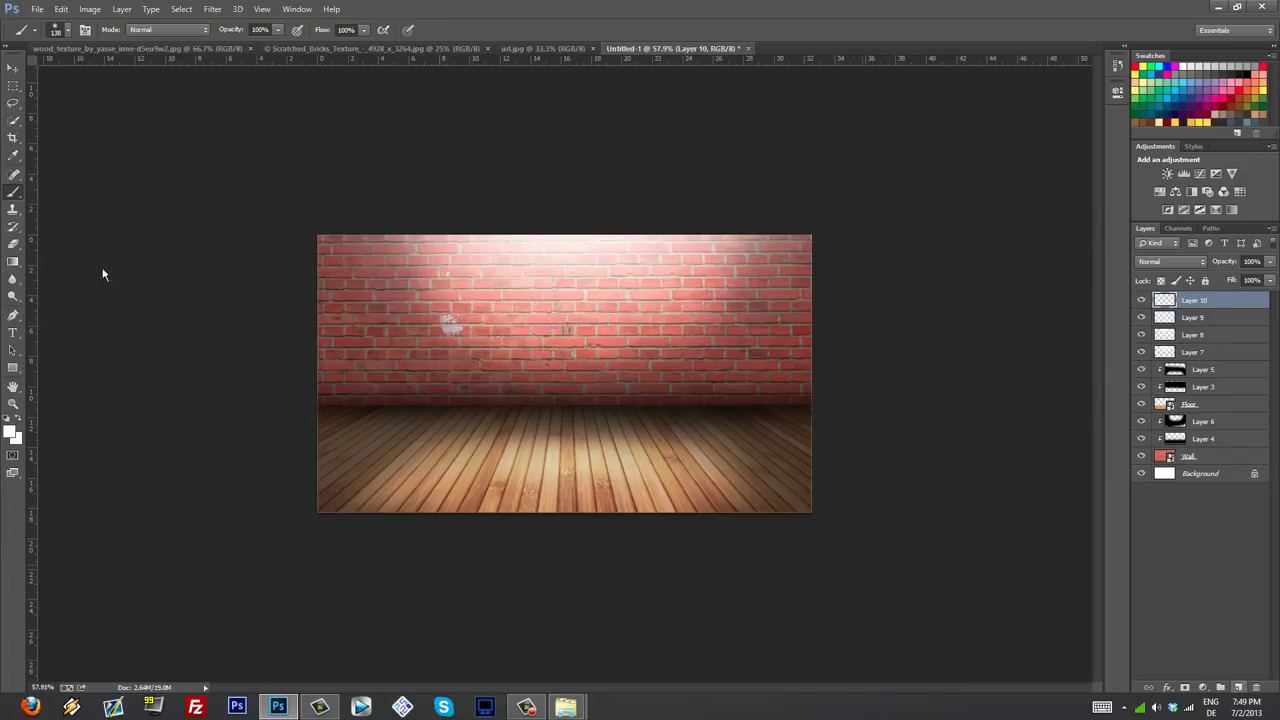
{"action": "right_click", "coordinate": [652, 286]}
{"action": "left_click_drag", "start_coordinate": [767, 315], "coordinate": [792, 317]}
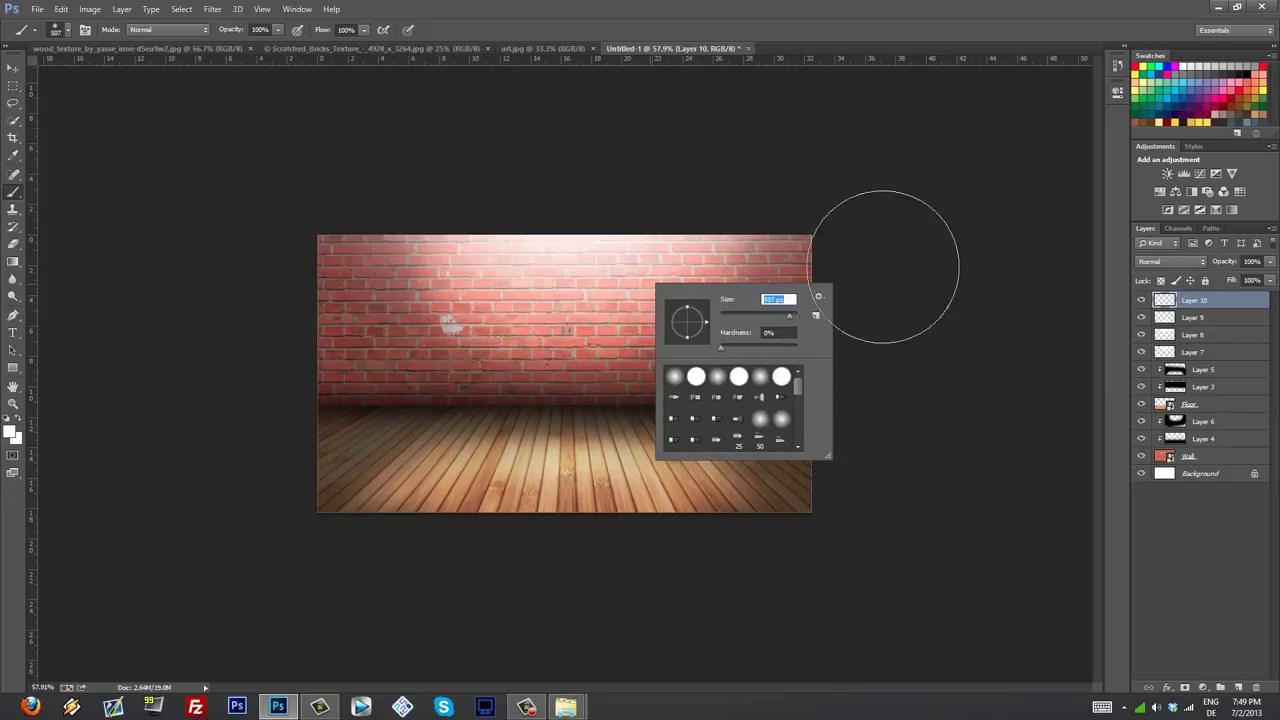
{"action": "left_click", "coordinate": [1249, 67]}
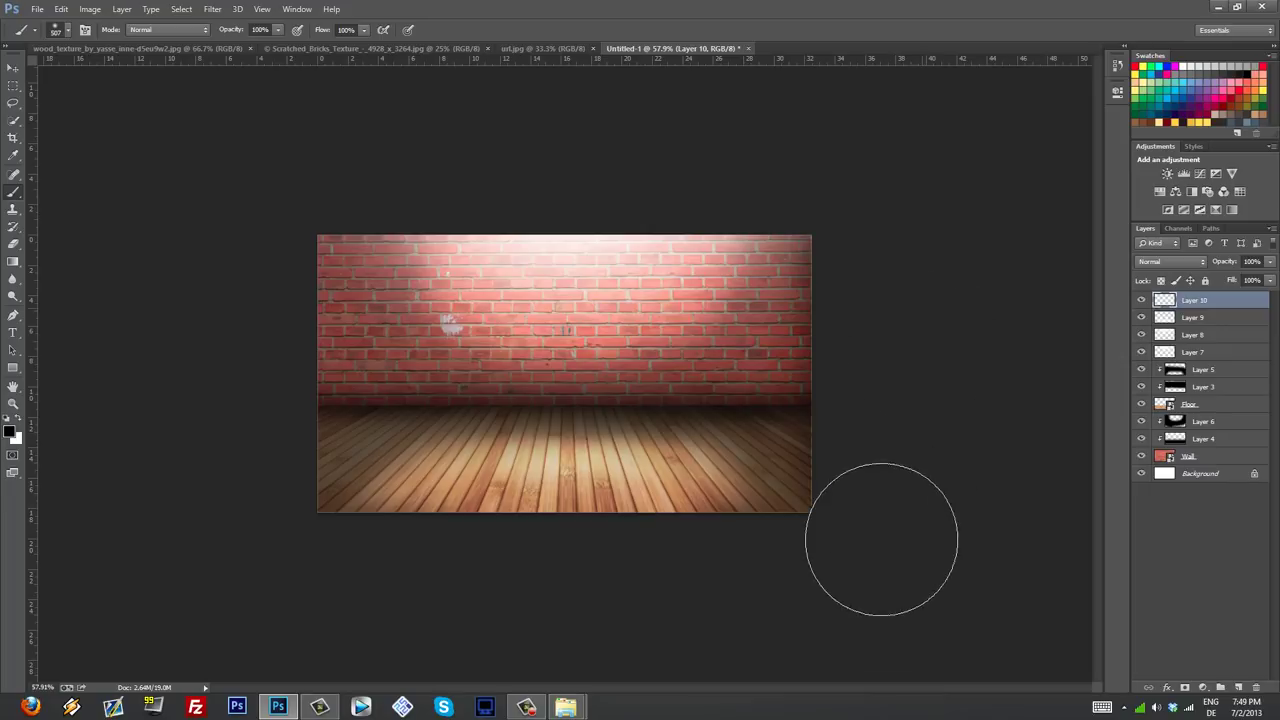
{"action": "mouse_move", "coordinate": [881, 539]}
{"action": "left_mouse_down"}
{"action": "mouse_move", "coordinate": [820, 583]}
{"action": "mouse_move", "coordinate": [671, 621]}
{"action": "mouse_move", "coordinate": [821, 606]}
{"action": "mouse_move", "coordinate": [916, 489]}
{"action": "mouse_move", "coordinate": [895, 236]}
{"action": "mouse_move", "coordinate": [808, 153]}
{"action": "mouse_move", "coordinate": [765, 131]}
{"action": "mouse_move", "coordinate": [266, 163]}
{"action": "mouse_move", "coordinate": [378, 131]}
{"action": "mouse_move", "coordinate": [432, 139]}
{"action": "mouse_move", "coordinate": [272, 144]}
{"action": "mouse_move", "coordinate": [227, 209]}
{"action": "mouse_move", "coordinate": [195, 328]}
{"action": "mouse_move", "coordinate": [206, 411]}
{"action": "mouse_move", "coordinate": [196, 390]}
{"action": "mouse_move", "coordinate": [205, 536]}
{"action": "mouse_move", "coordinate": [242, 604]}
{"action": "mouse_move", "coordinate": [387, 634]}
{"action": "mouse_move", "coordinate": [303, 613]}
{"action": "mouse_move", "coordinate": [183, 439]}
{"action": "mouse_move", "coordinate": [195, 386]}
{"action": "mouse_move", "coordinate": [210, 426]}
{"action": "mouse_move", "coordinate": [214, 414]}
{"action": "mouse_move", "coordinate": [233, 549]}
{"action": "mouse_move", "coordinate": [324, 597]}
{"action": "mouse_move", "coordinate": [426, 614]}
{"action": "mouse_move", "coordinate": [316, 610]}
{"action": "mouse_move", "coordinate": [231, 334]}
{"action": "mouse_move", "coordinate": [273, 160]}
{"action": "left_mouse_up"}
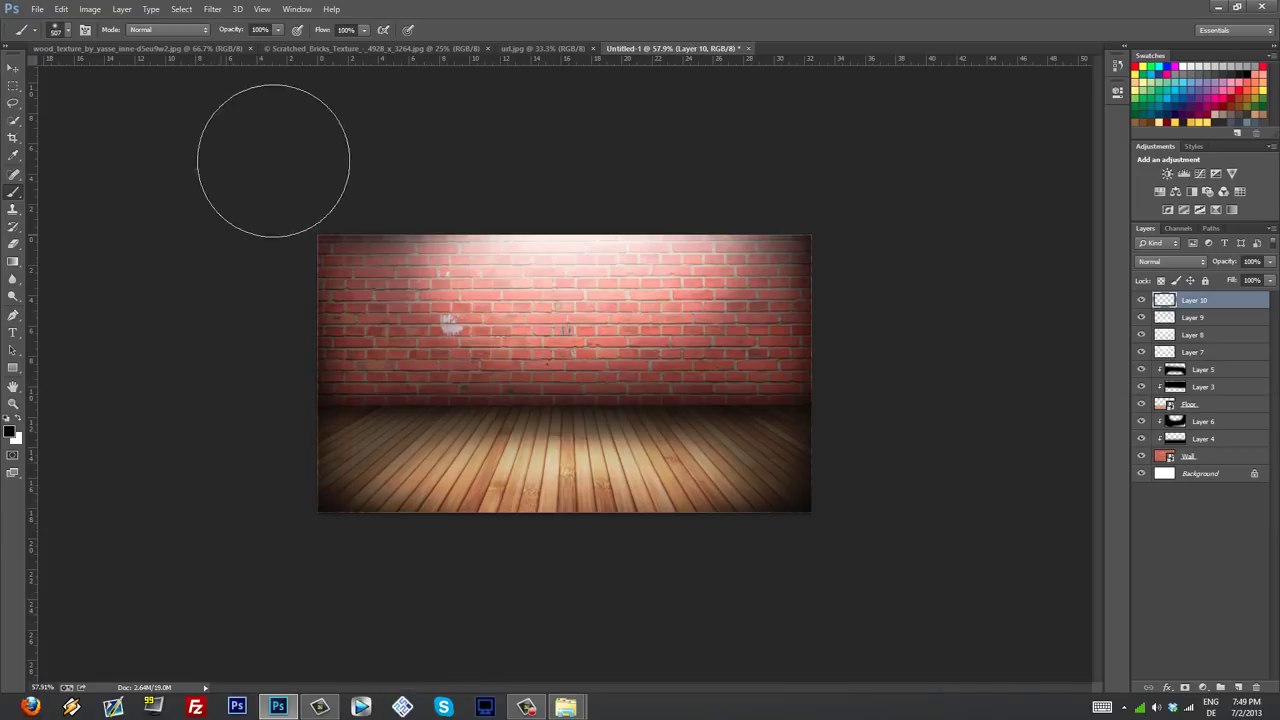
Step: Lower the shading layer (Layer 10) to 69% opacity
{"action": "left_click_drag", "start_coordinate": [1228, 262], "coordinate": [1214, 262]}
{"action": "left_click_drag", "start_coordinate": [560, 495], "coordinate": [626, 478]}
{"action": "scroll", "coordinate": [626, 478], "scroll_direction": "down", "scroll_amount": 2}
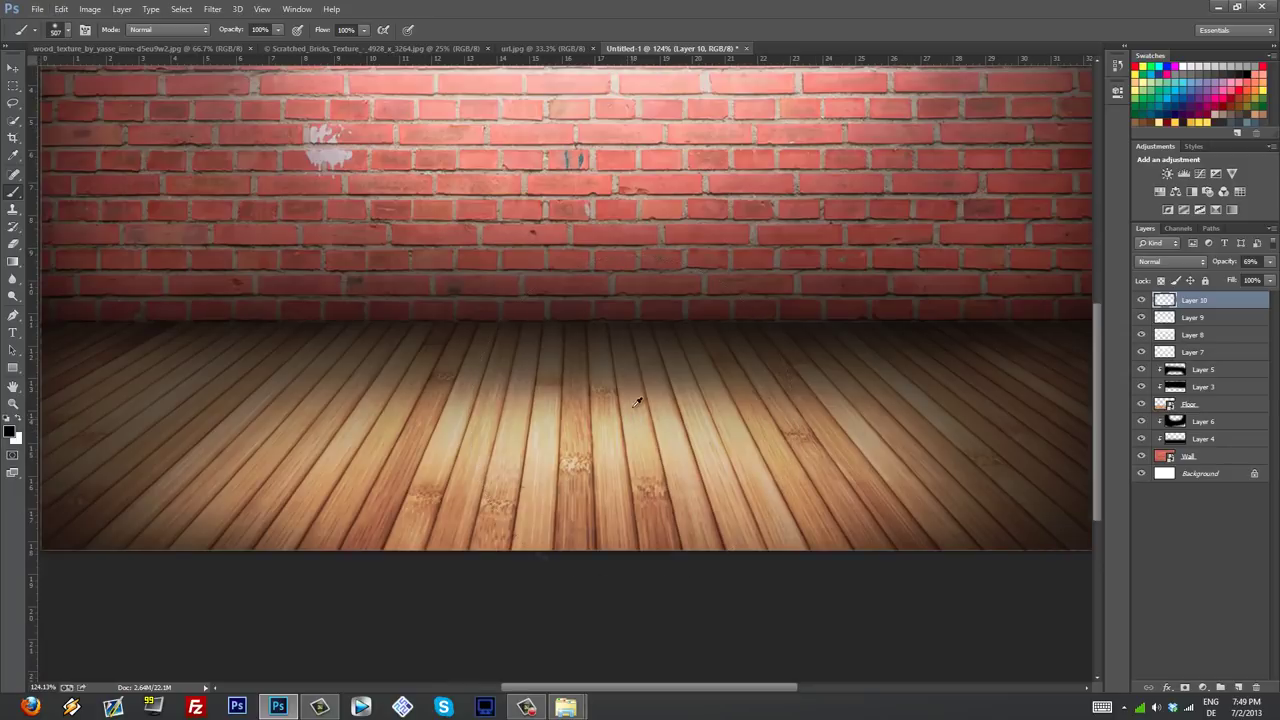
{"action": "scroll", "coordinate": [629, 421], "scroll_direction": "down", "scroll_amount": 3}
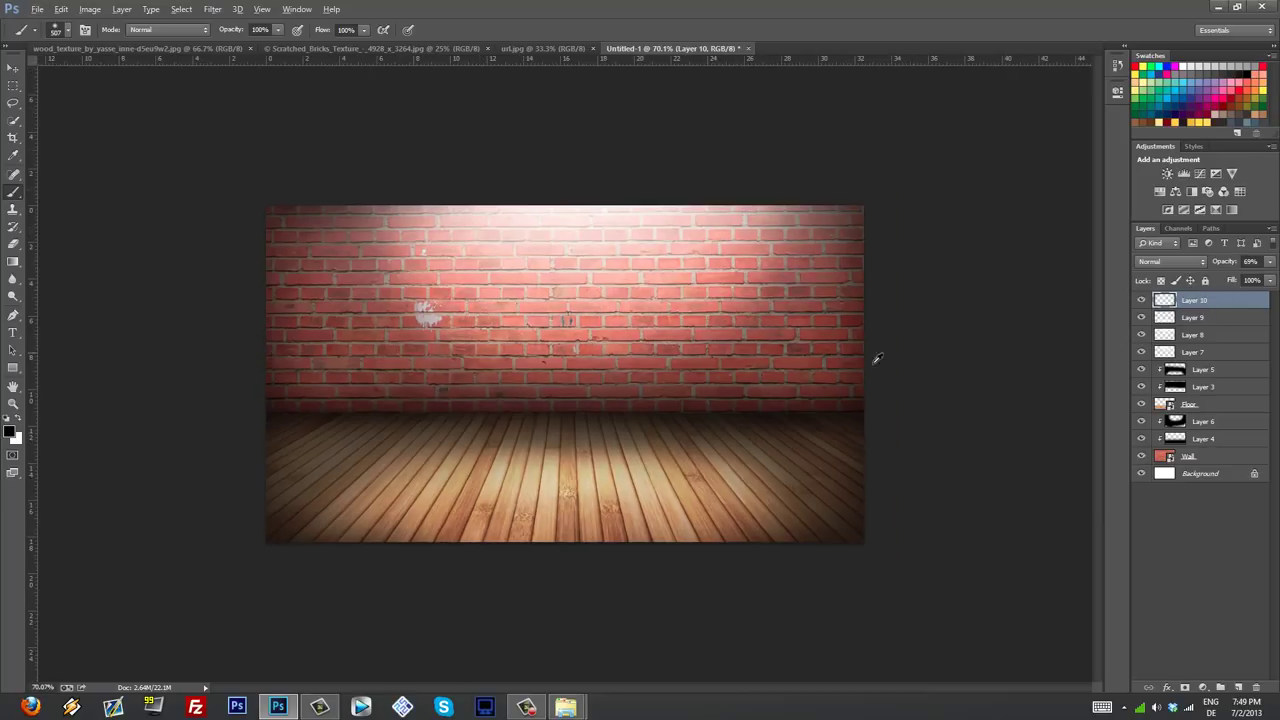
{"action": "scroll", "coordinate": [768, 378], "scroll_direction": "down", "scroll_amount": 2}
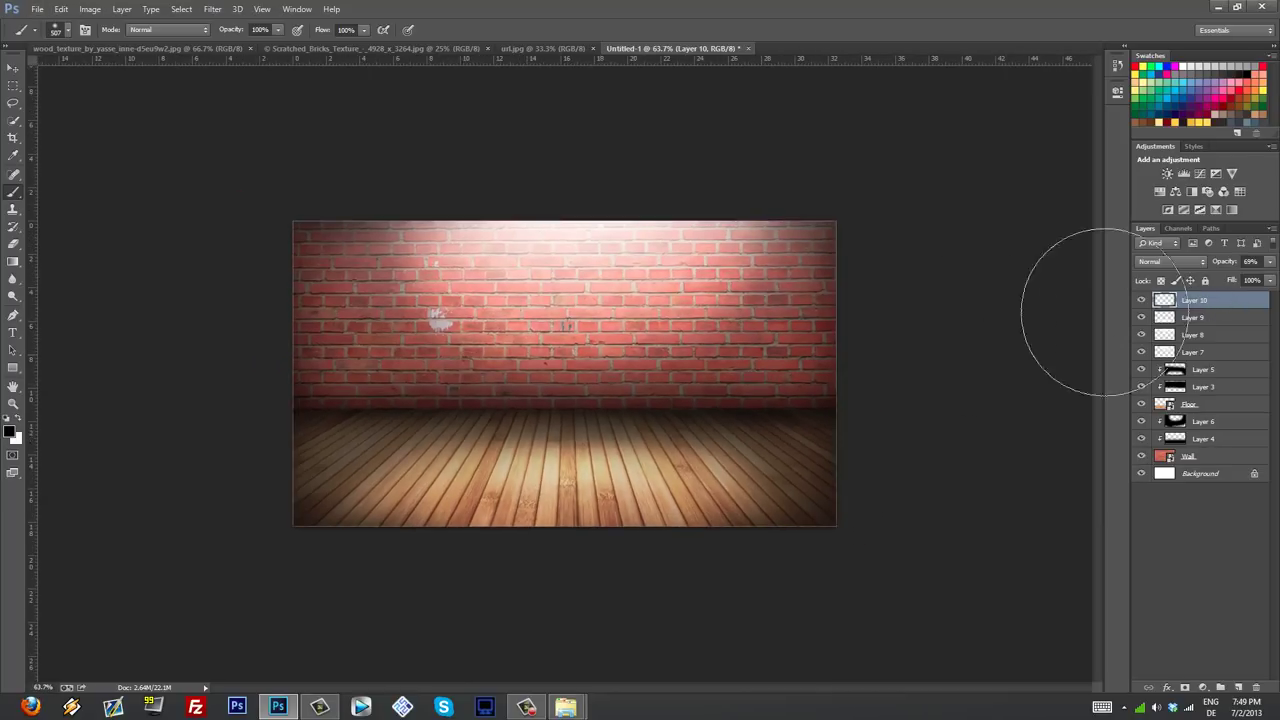
{"action": "scroll", "coordinate": [899, 364], "scroll_direction": "up", "scroll_amount": 2}
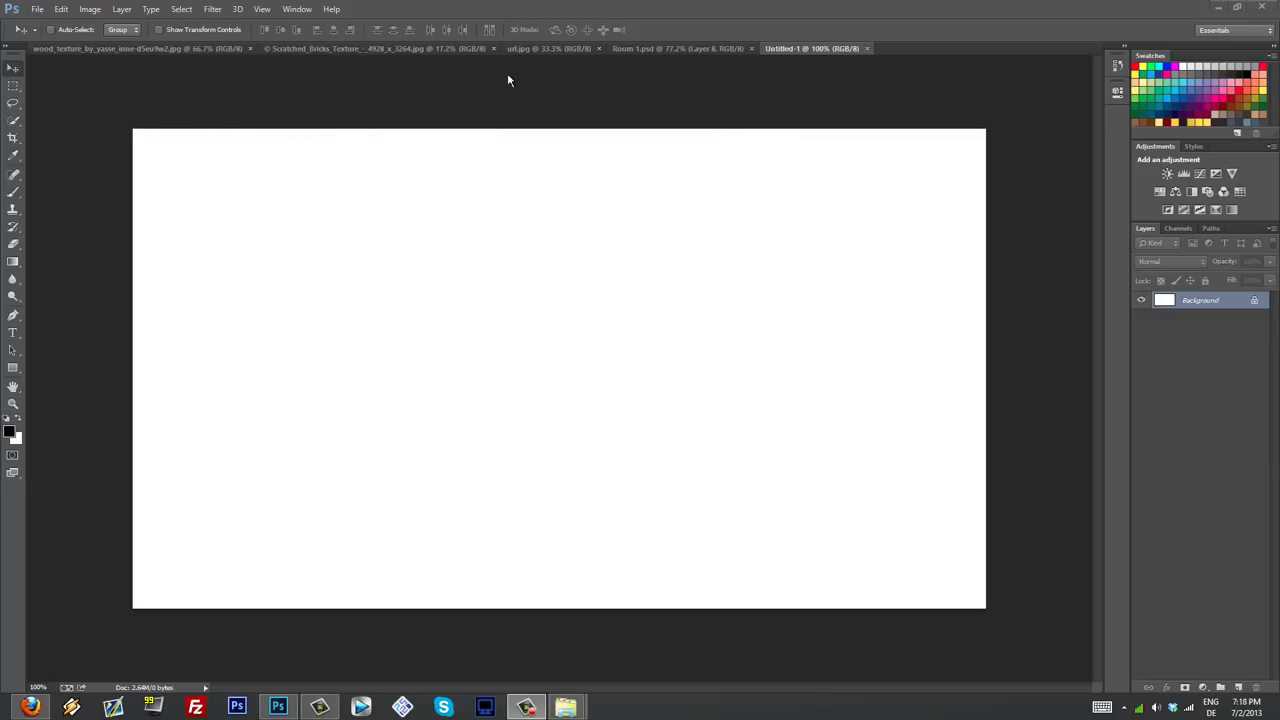
Step: Paste the copied wood texture into the blank Untitled-1 document as Layer 1
{"action": "left_click", "coordinate": [626, 49]}
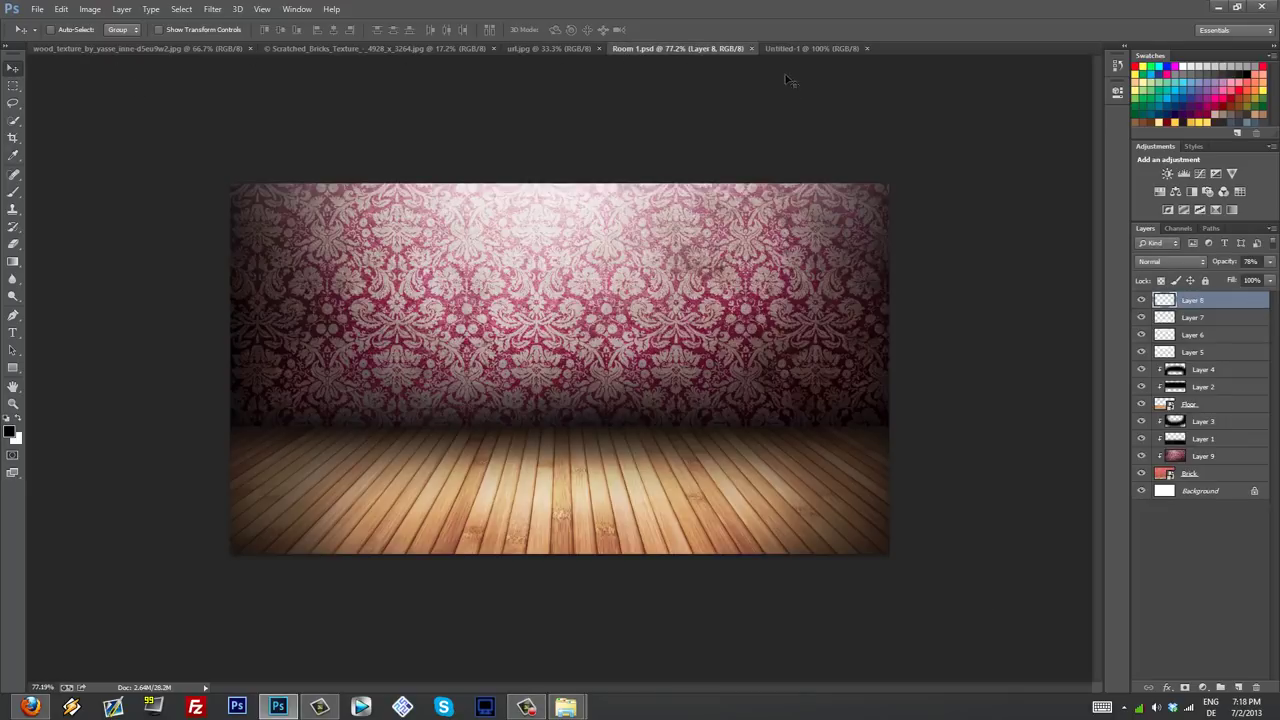
{"action": "left_click", "coordinate": [812, 48]}
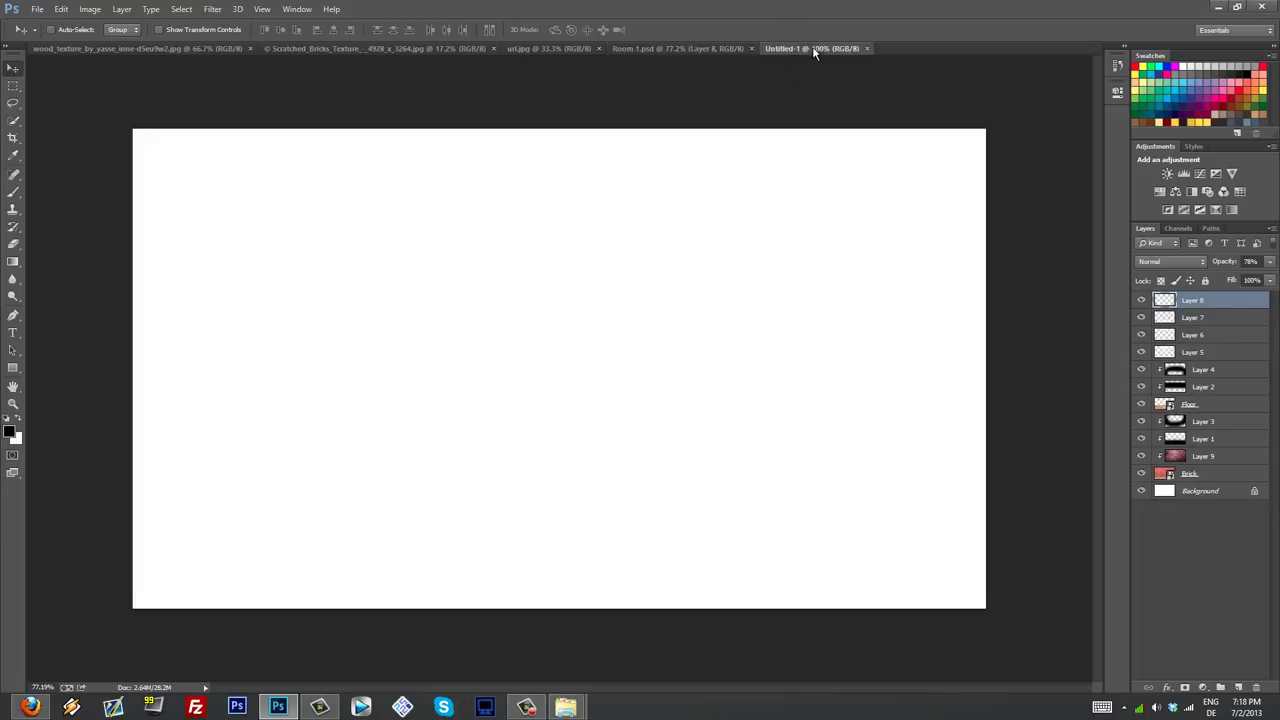
{"action": "left_click", "coordinate": [140, 50]}
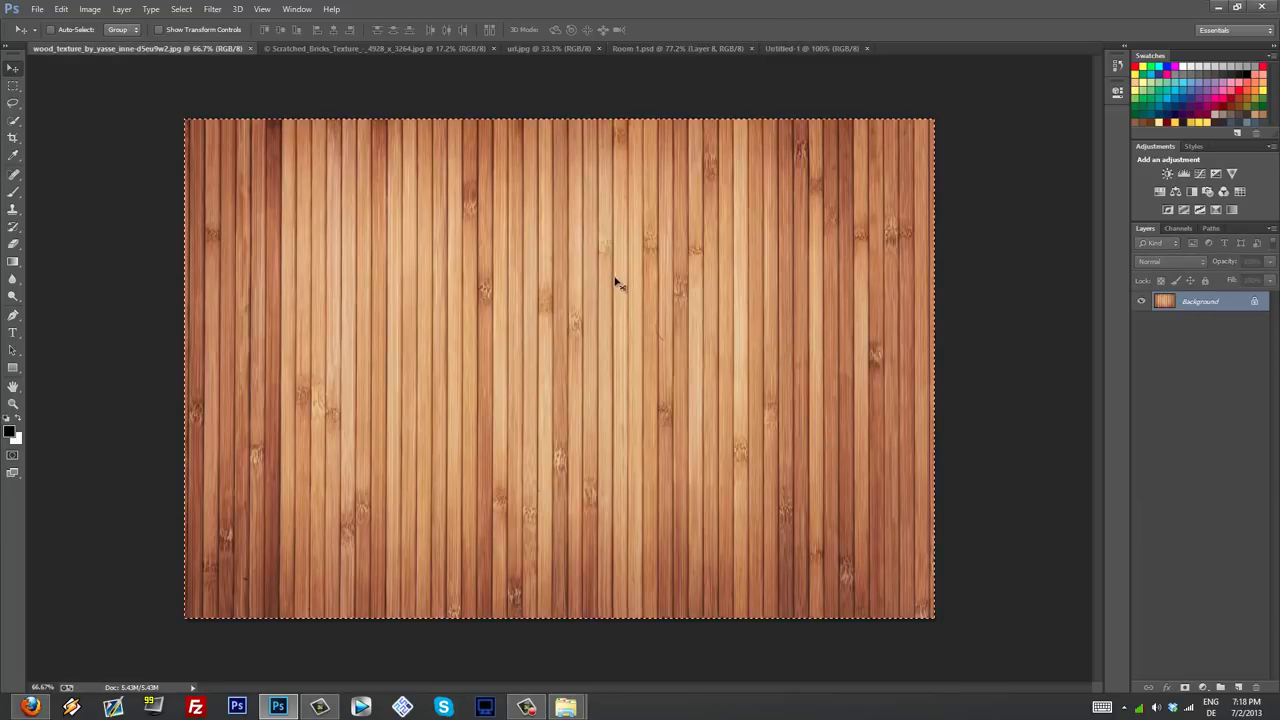
{"action": "left_click", "coordinate": [805, 48]}
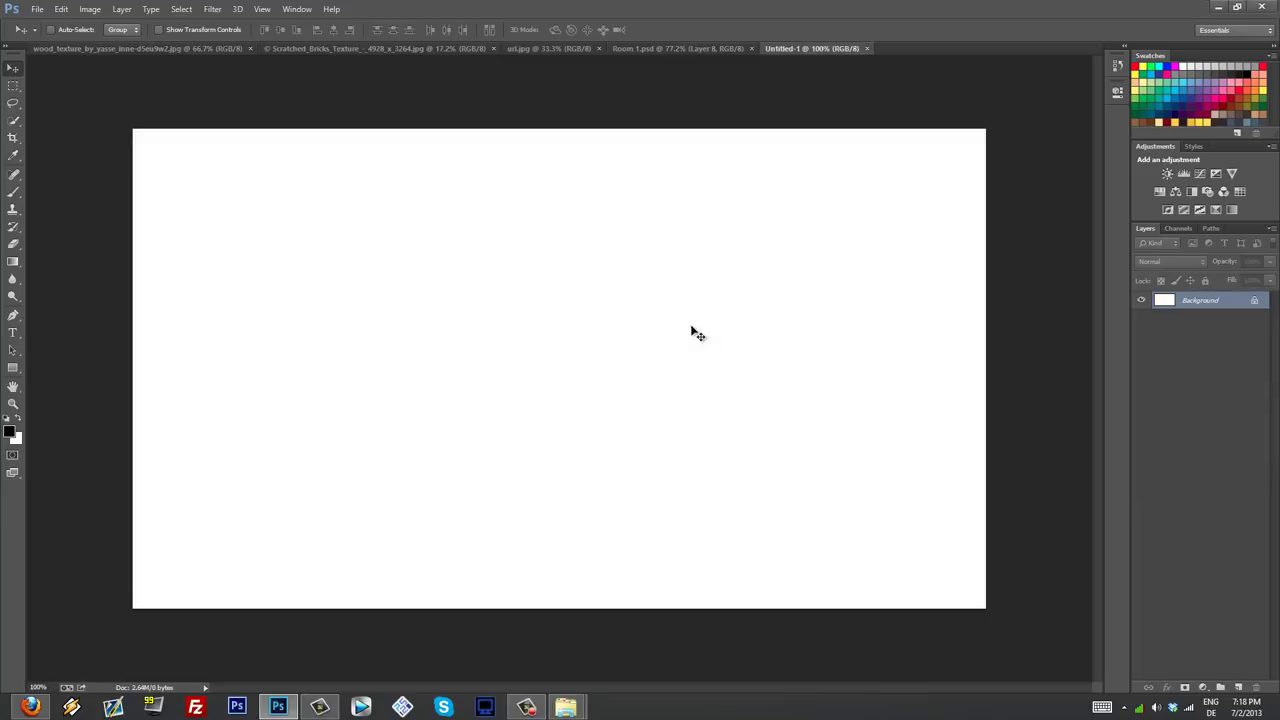
{"action": "key", "text": "ctrl+v"}
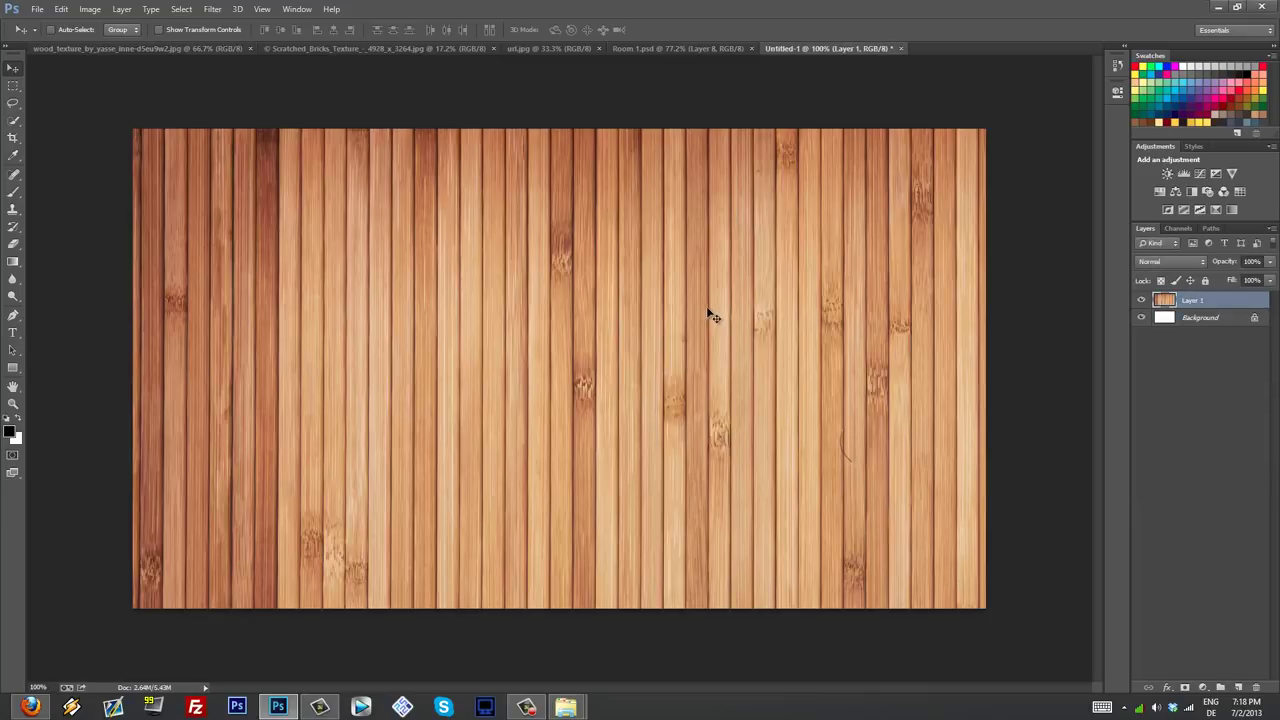
Step: Convert Layer 1 to a smart object and scale it to a smaller, shorter rectangle near the centre
{"action": "right_click", "coordinate": [1216, 305]}
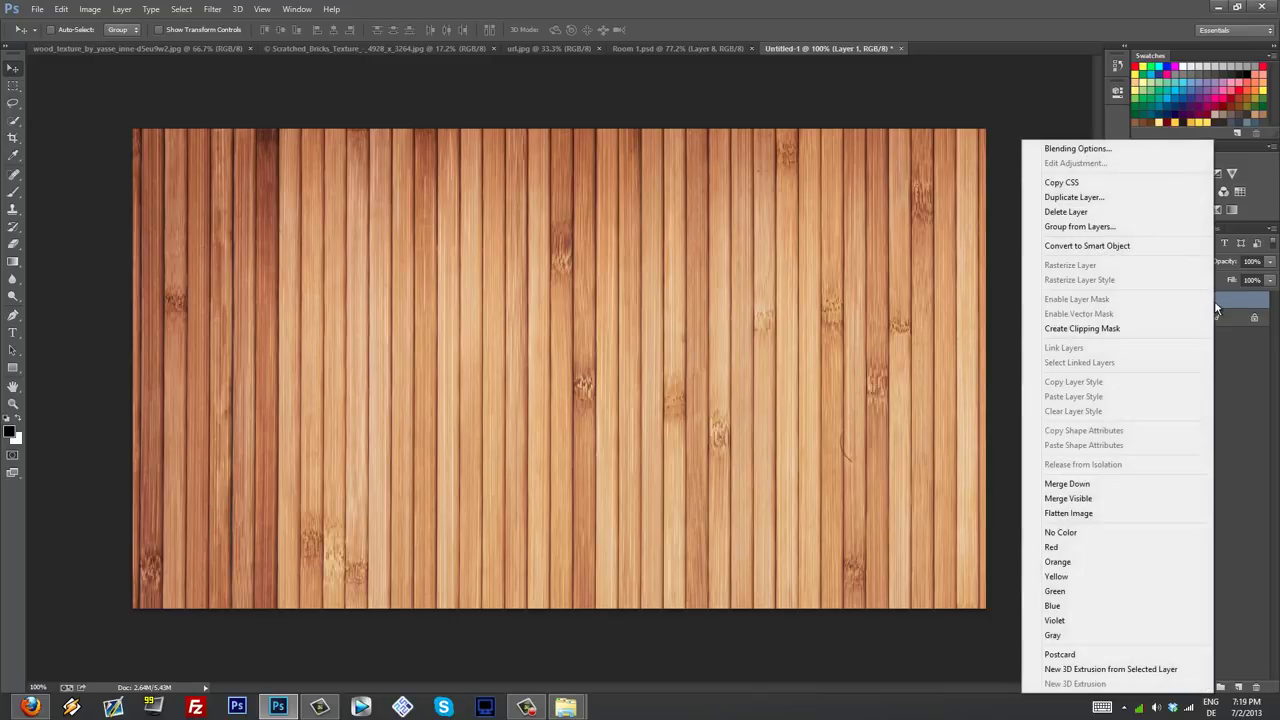
{"action": "left_click", "coordinate": [1107, 246]}
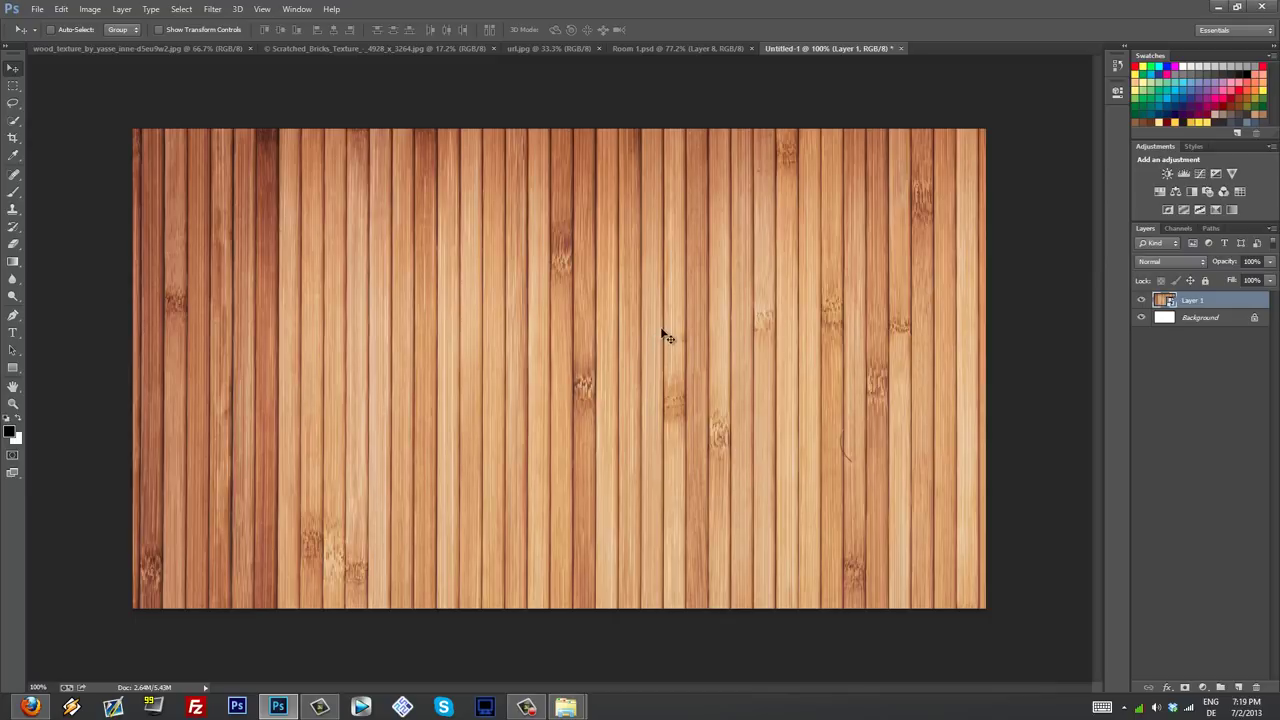
{"action": "key", "text": "ctrl+t"}
{"action": "left_click_drag", "start_coordinate": [131, 130], "coordinate": [766, 542]}
{"action": "left_click_drag", "start_coordinate": [869, 549], "coordinate": [428, 216]}
{"action": "left_click_drag", "start_coordinate": [261, 172], "coordinate": [420, 277]}
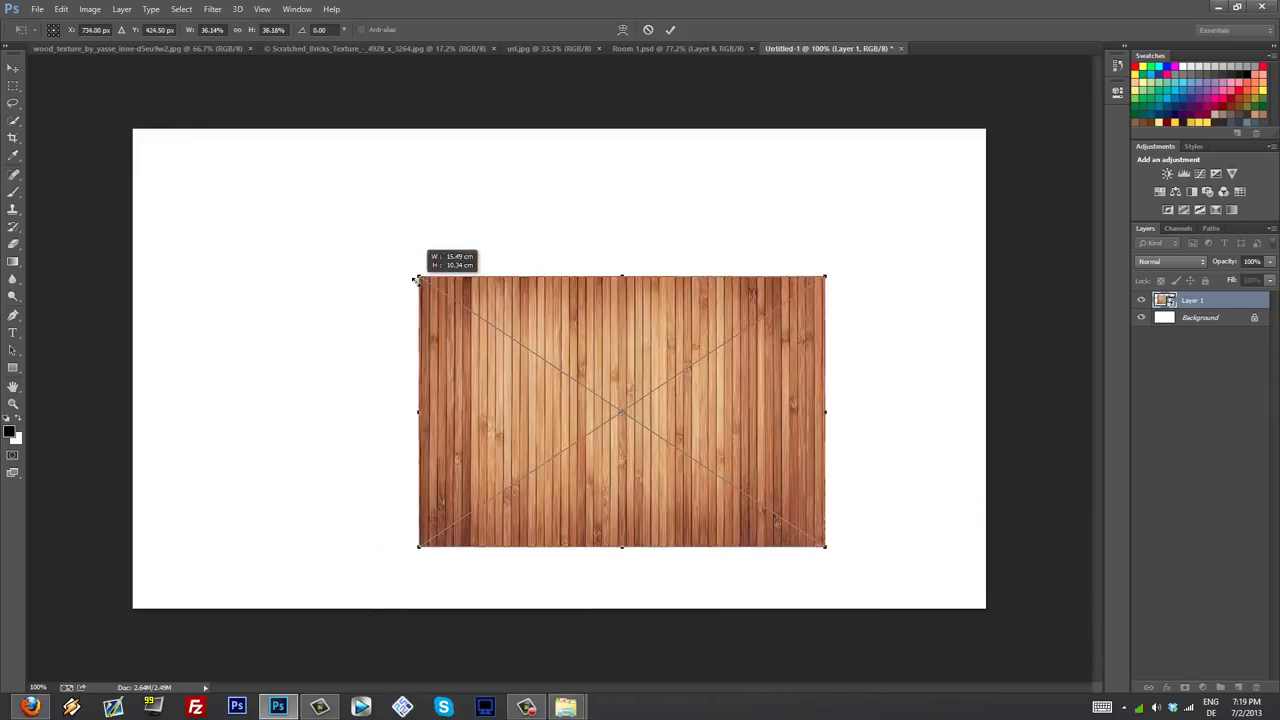
{"action": "left_click_drag", "start_coordinate": [623, 371], "coordinate": [565, 315]}
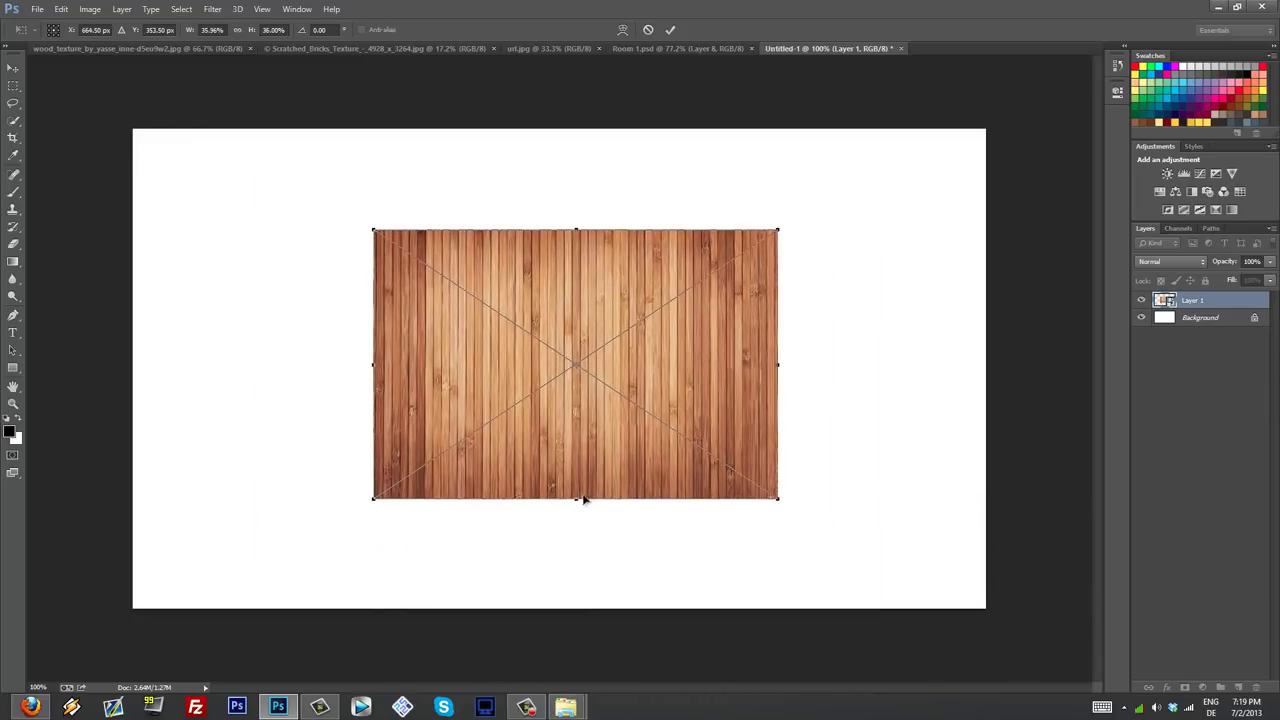
{"action": "left_click_drag", "start_coordinate": [575, 503], "coordinate": [572, 449]}
{"action": "left_click_drag", "start_coordinate": [585, 383], "coordinate": [583, 408]}
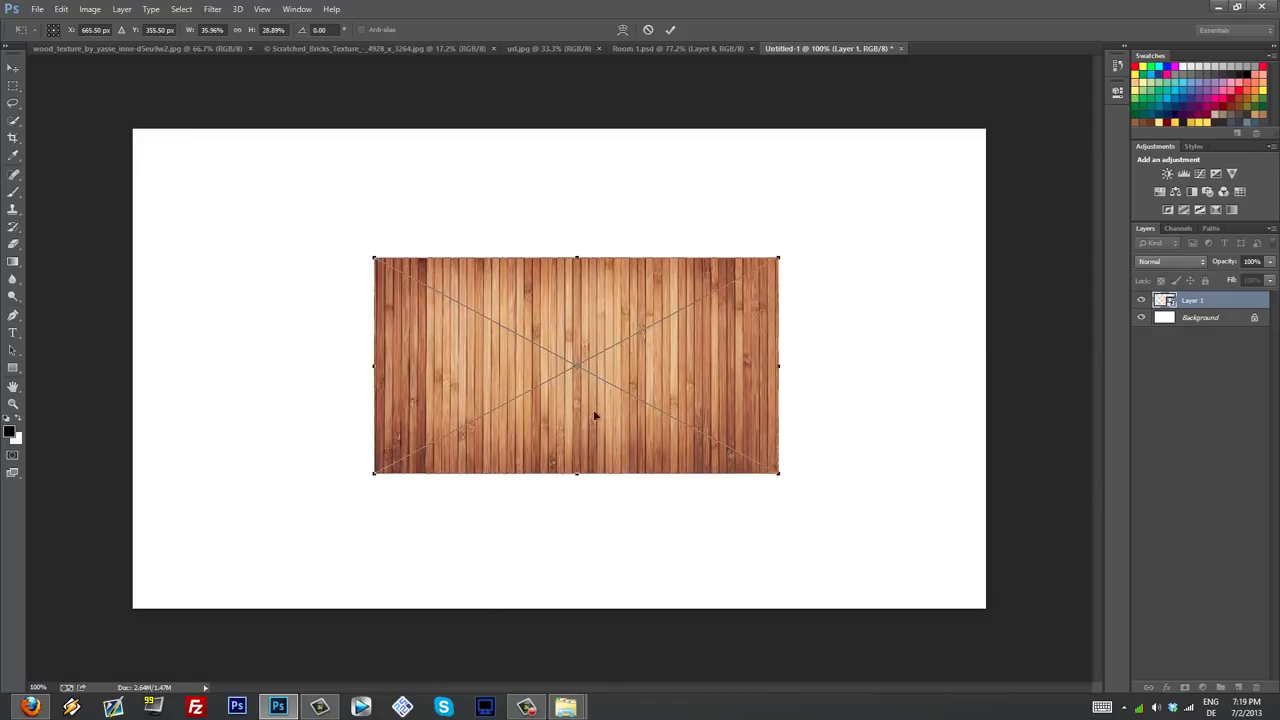
{"action": "key", "text": "Return"}
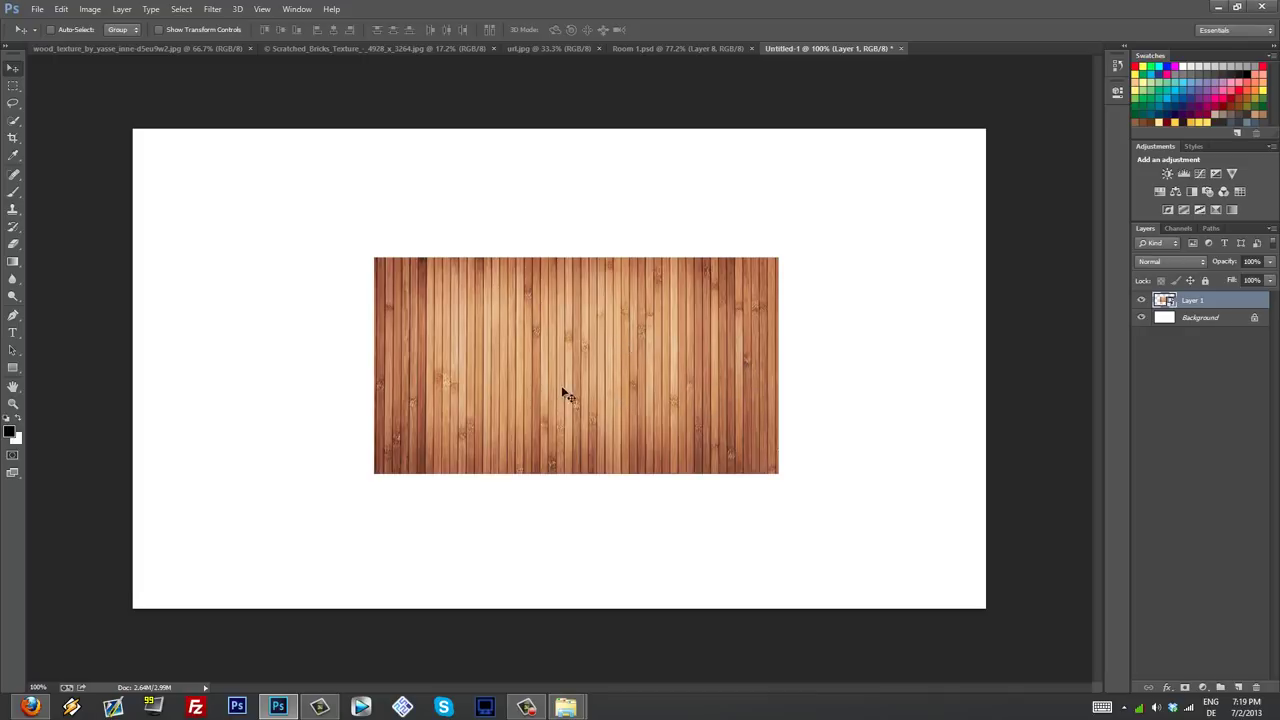
Step: Select the Background layer in the Layers panel
{"action": "left_click", "coordinate": [1197, 319]}
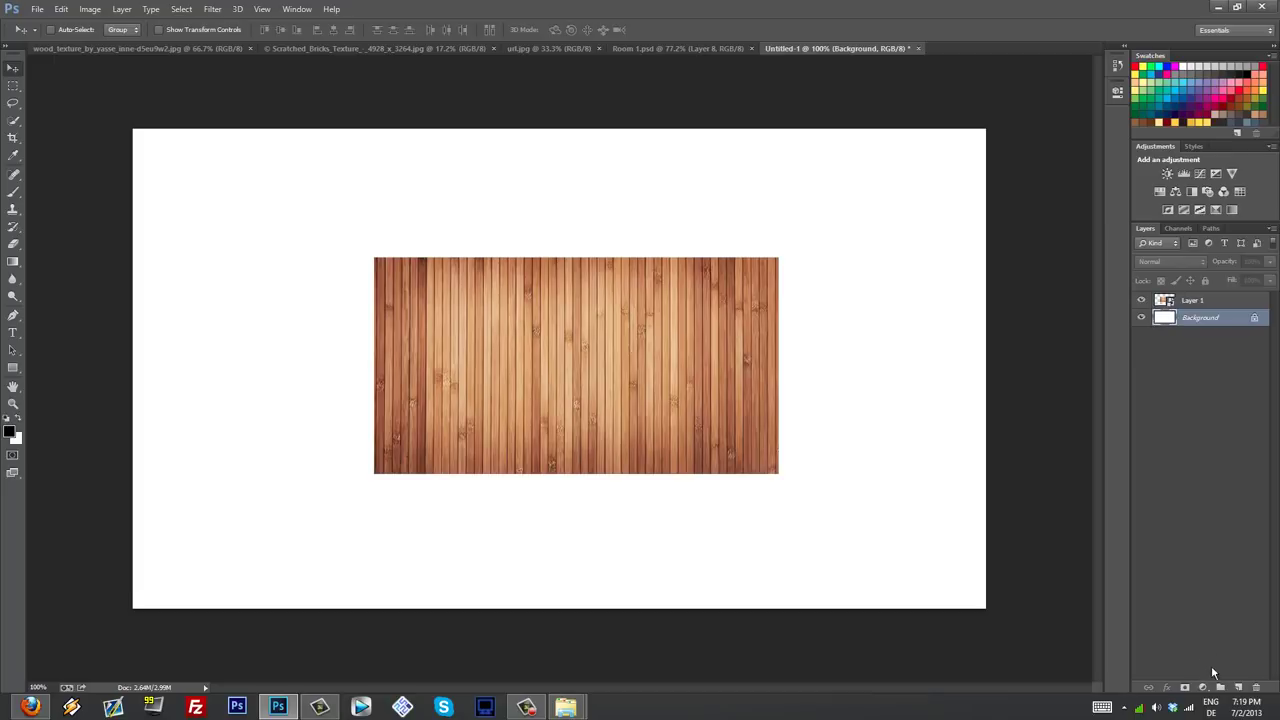
{"action": "left_click", "coordinate": [1228, 325], "text": "ctrl"}
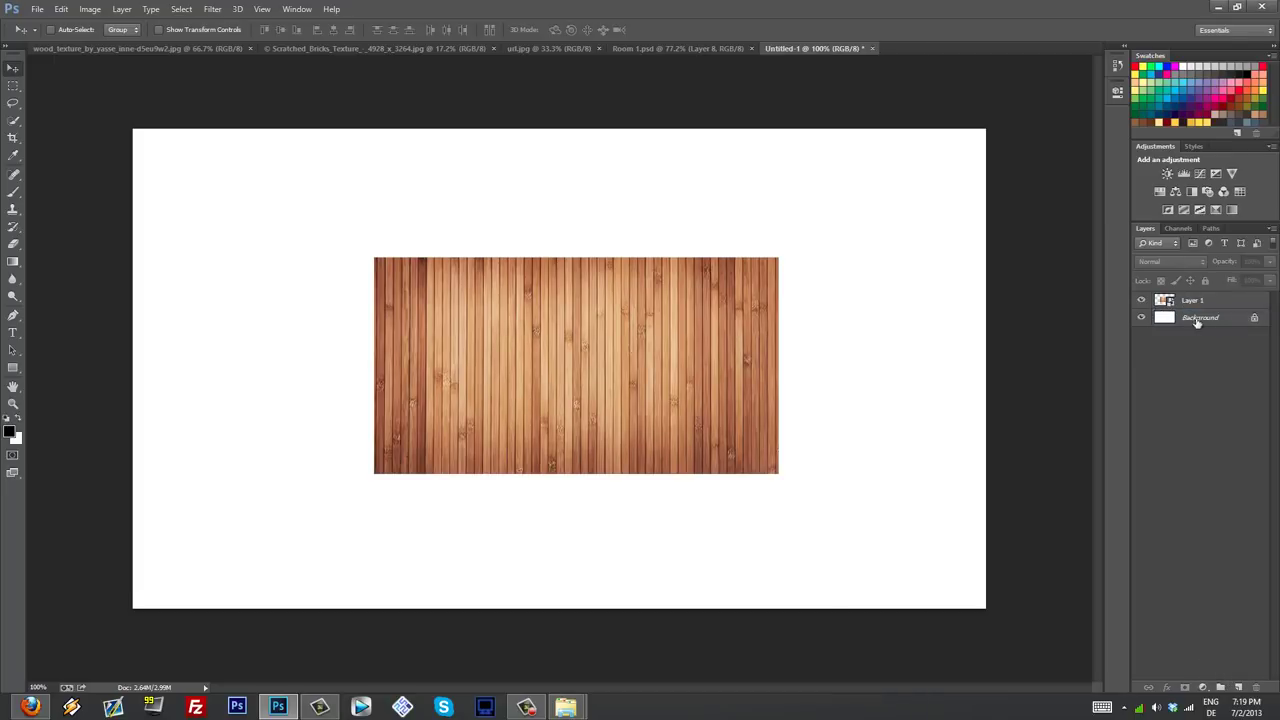
{"action": "left_click", "coordinate": [1158, 319]}
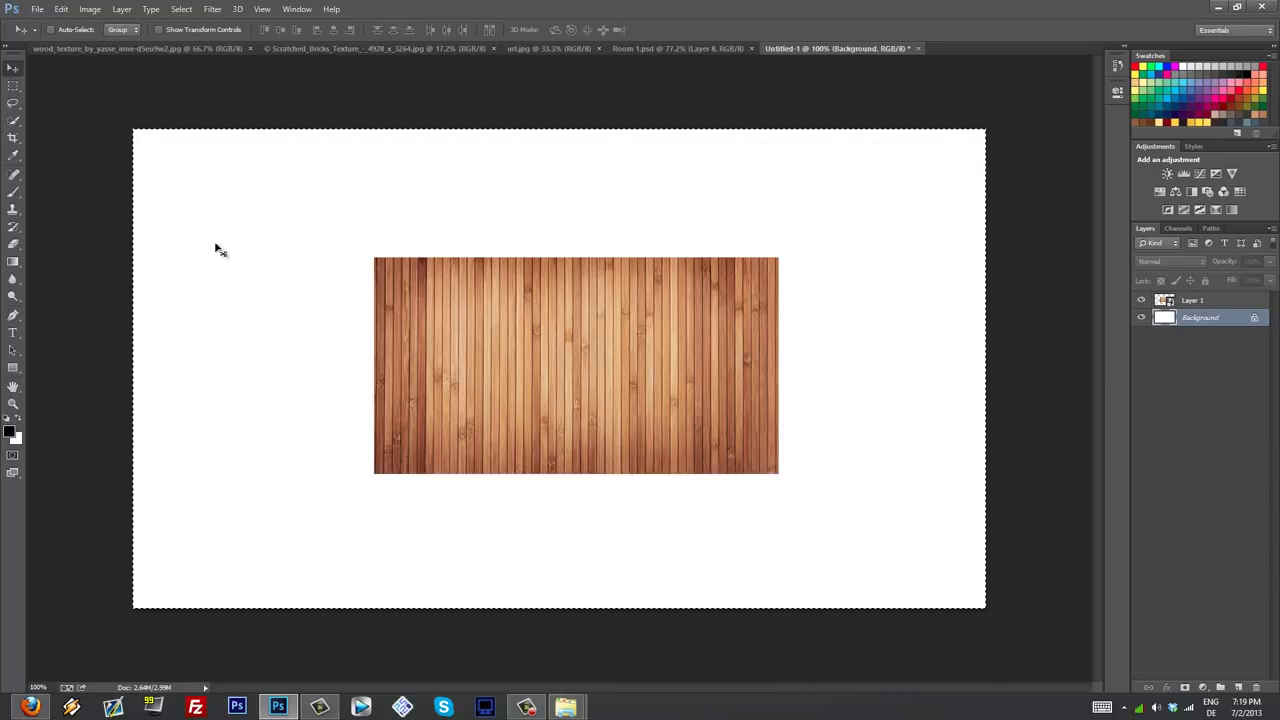
Step: Select the whole canvas and align Layer 1's vertical centre to the selection
{"action": "left_click", "coordinate": [190, 10]}
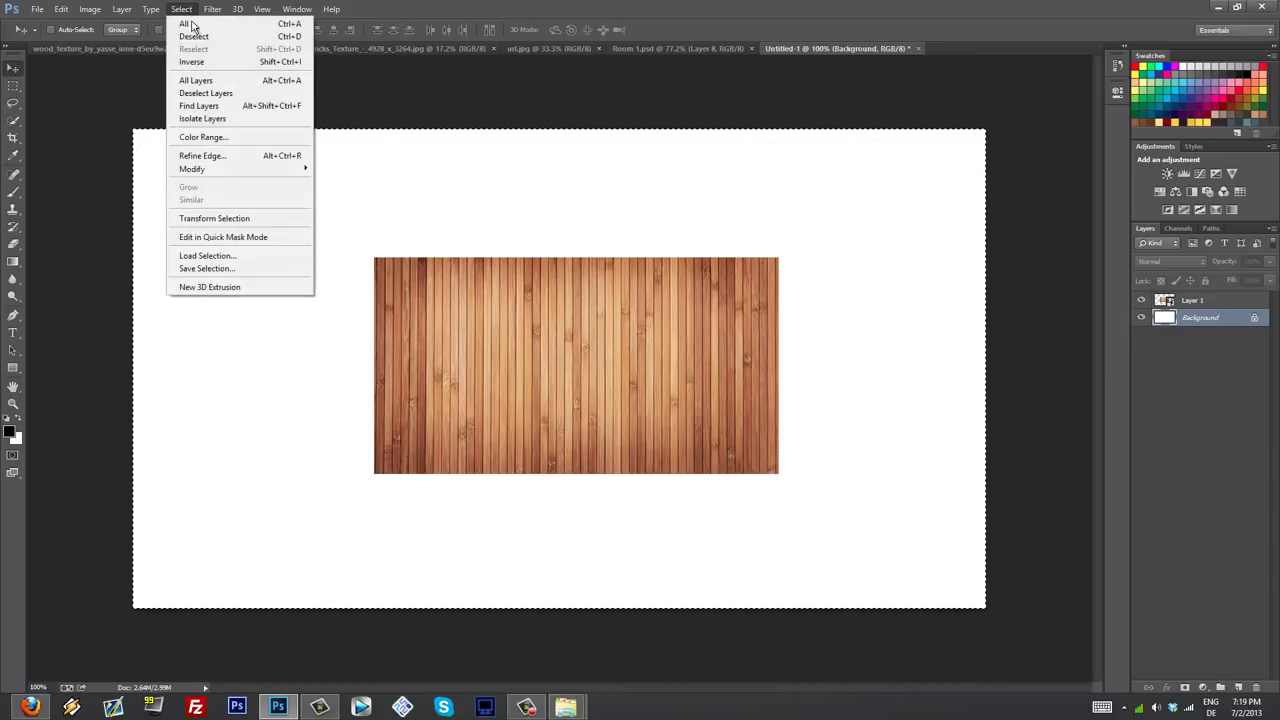
{"action": "left_click", "coordinate": [232, 24]}
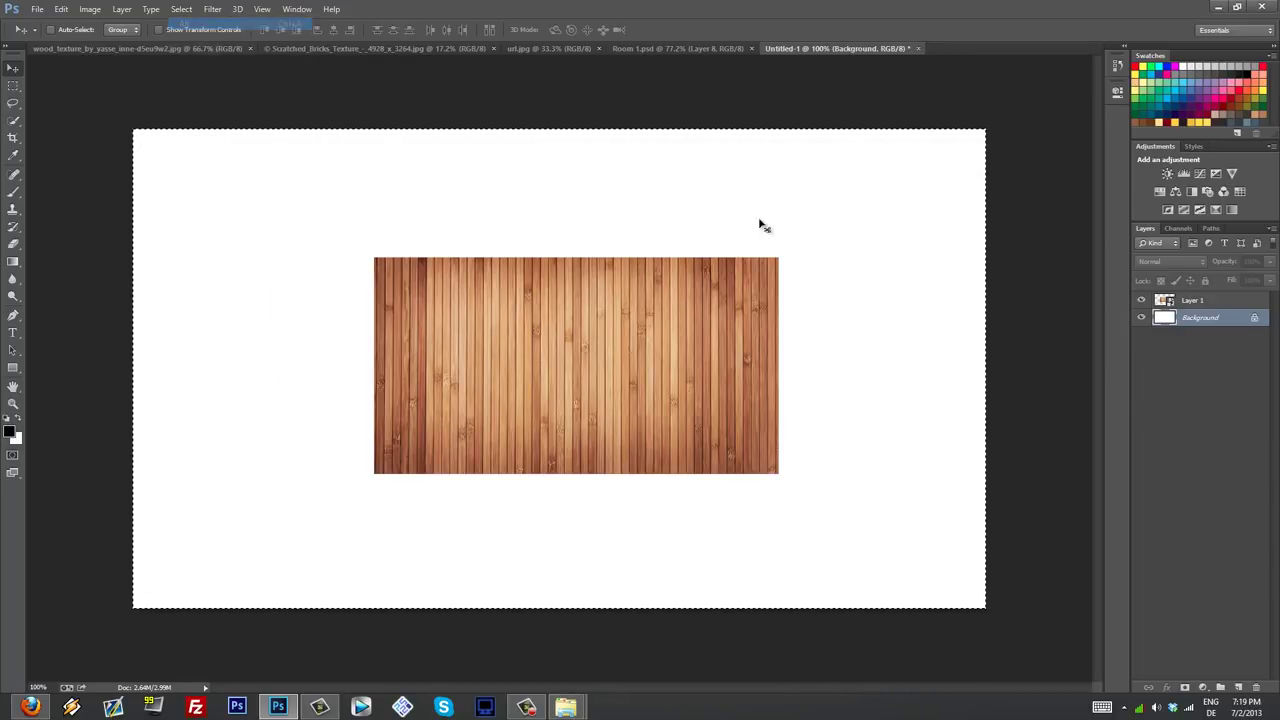
{"action": "left_click", "coordinate": [1194, 304]}
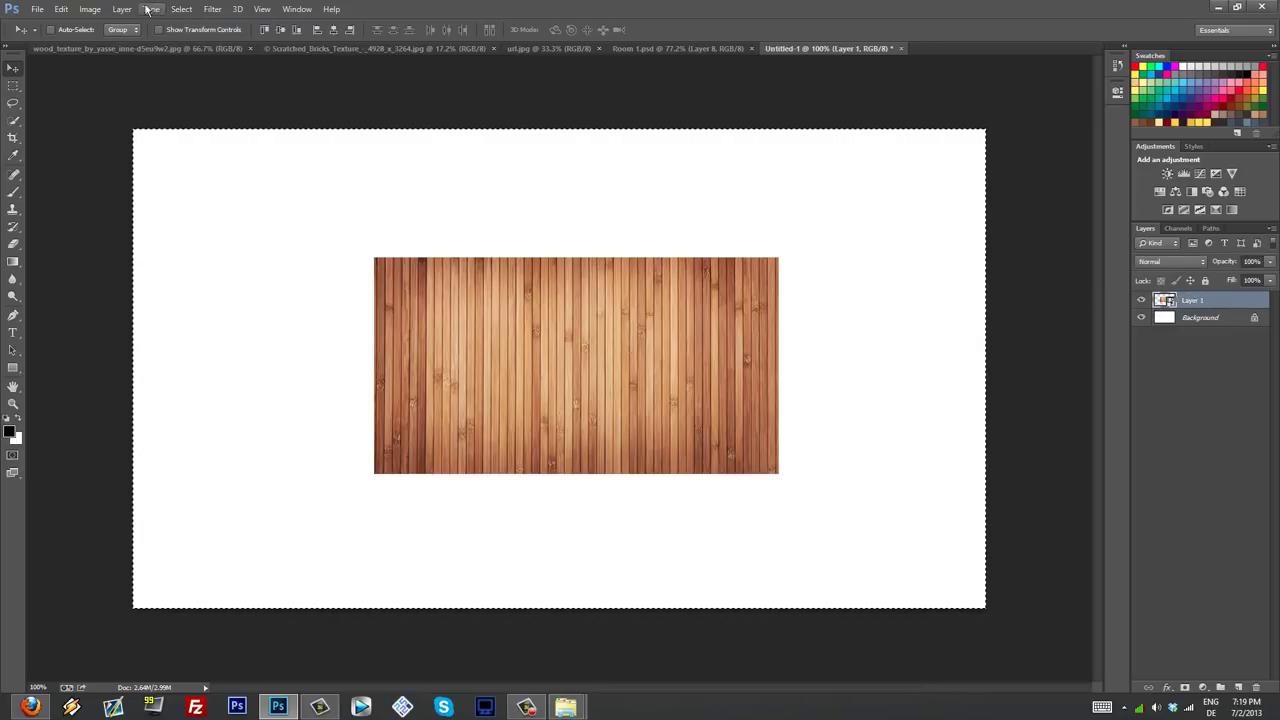
{"action": "left_click", "coordinate": [93, 10]}
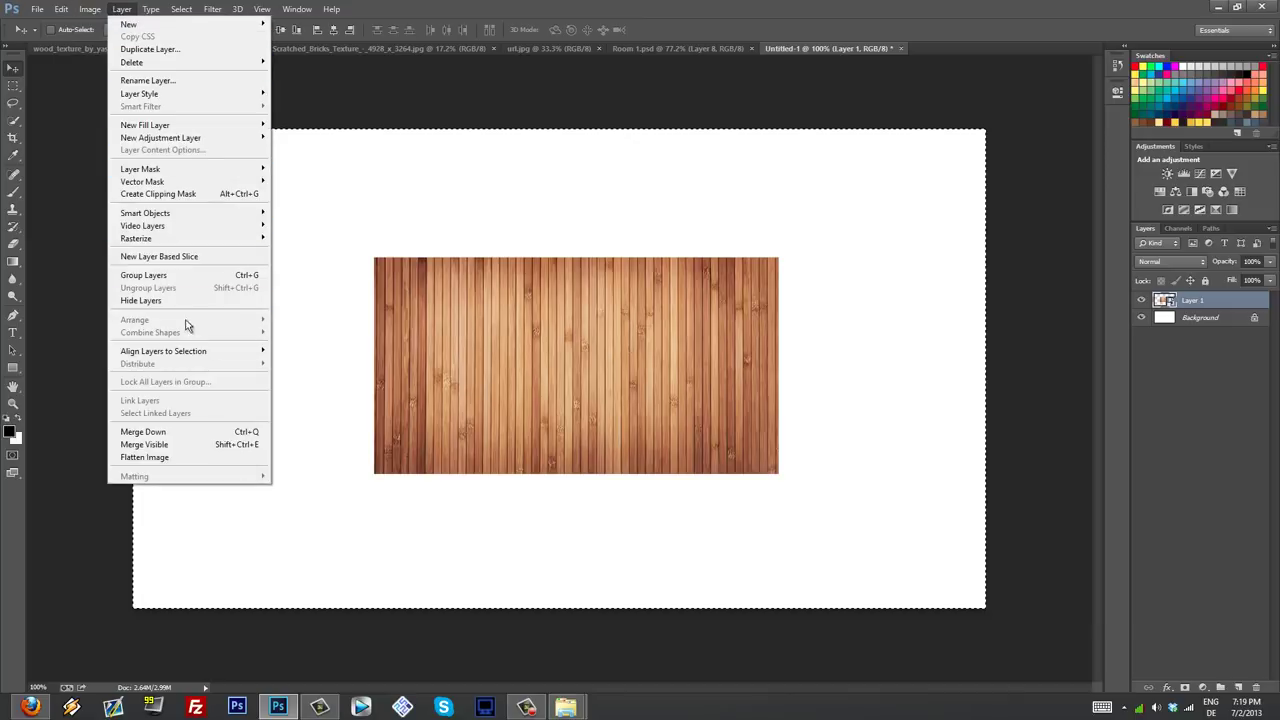
{"action": "mouse_move", "coordinate": [220, 352]}
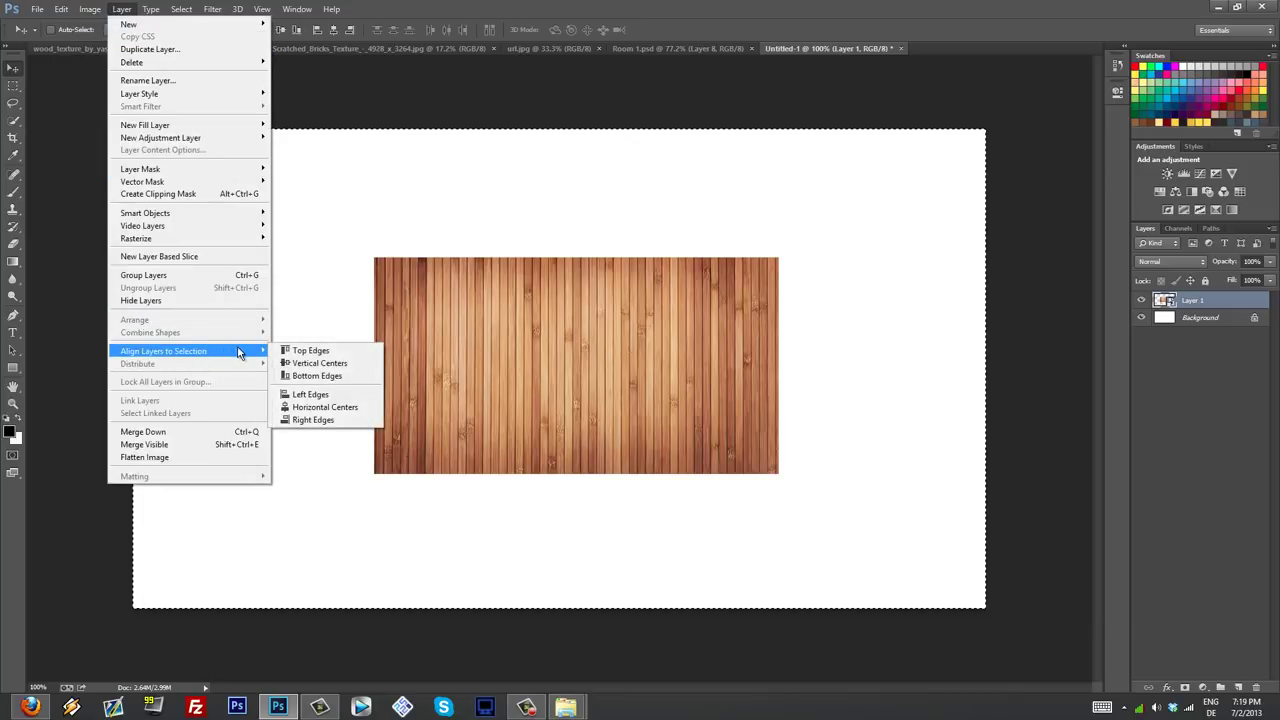
{"action": "left_click", "coordinate": [318, 365]}
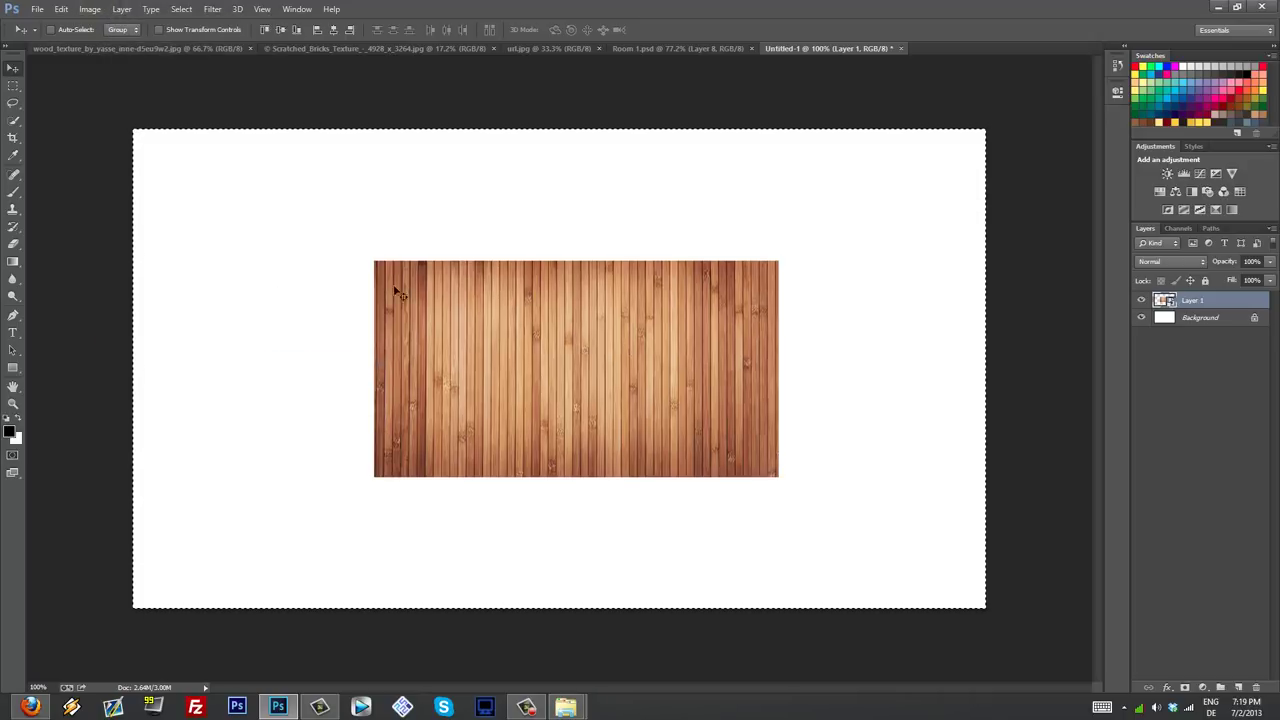
Step: Align Layer 1's horizontal centre to the selection, then deselect
{"action": "left_click", "coordinate": [121, 9]}
{"action": "mouse_move", "coordinate": [212, 356]}
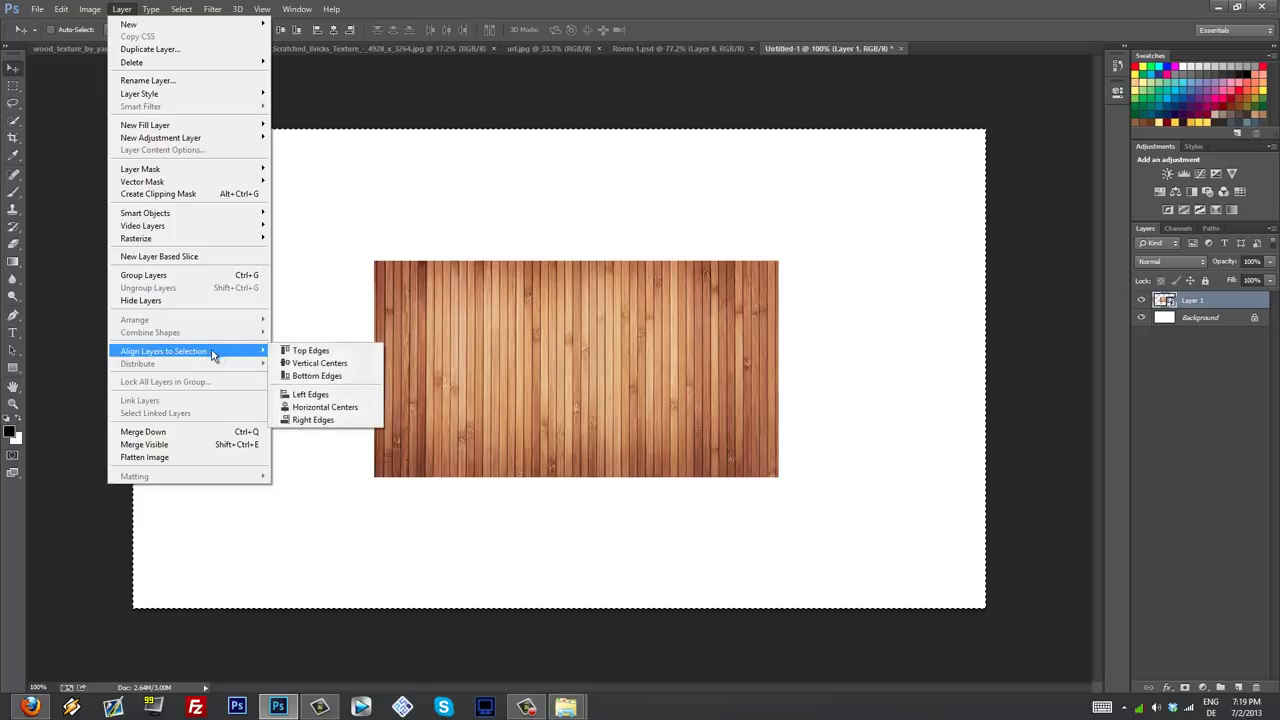
{"action": "left_click", "coordinate": [349, 406]}
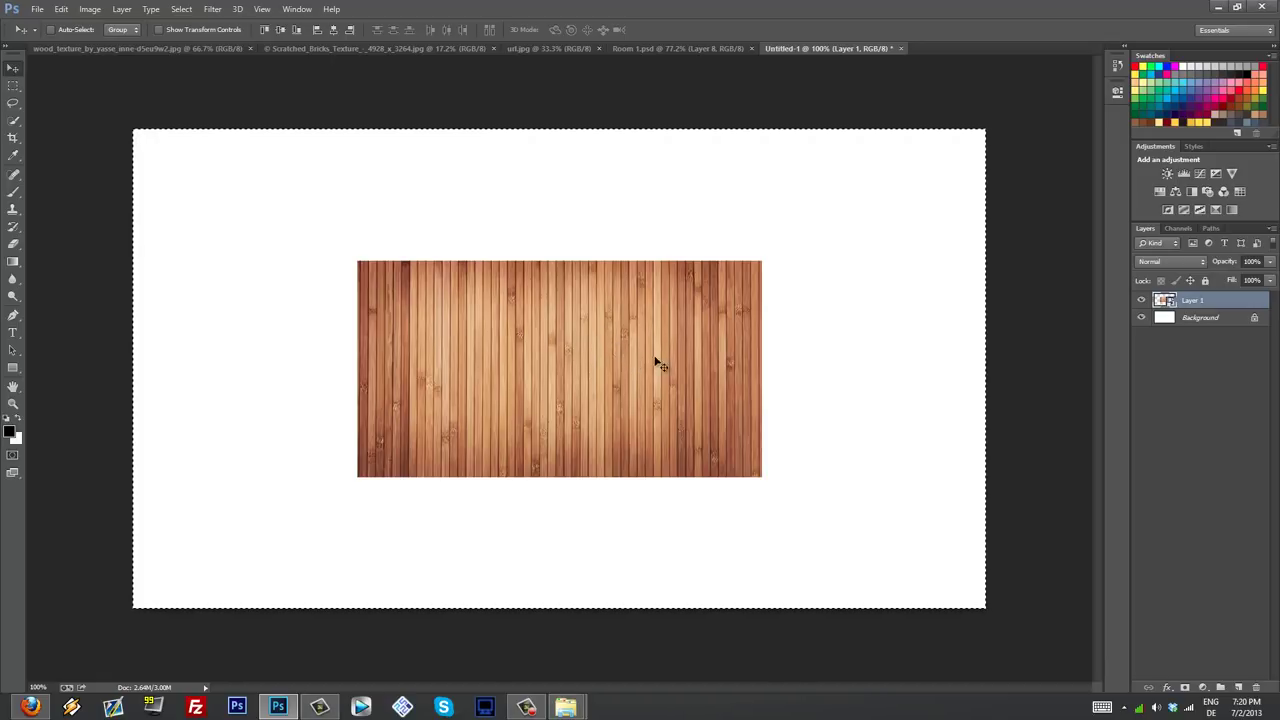
{"action": "left_click", "coordinate": [182, 11]}
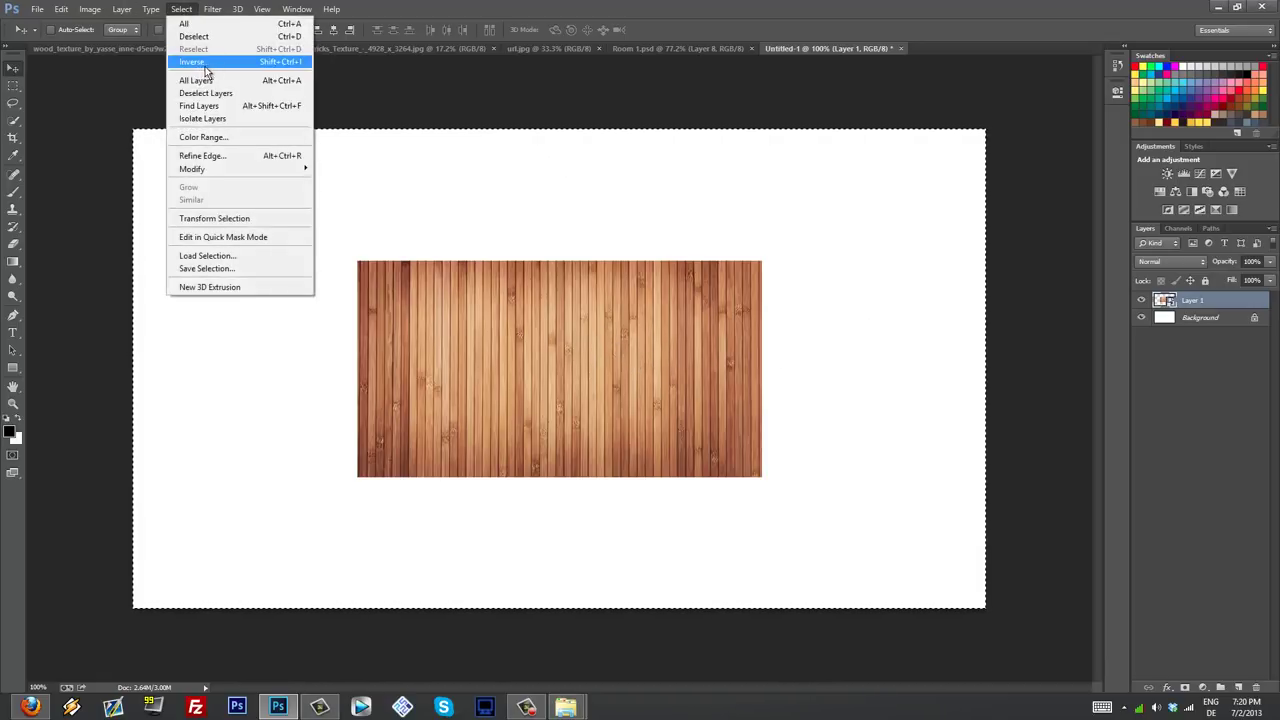
{"action": "left_click", "coordinate": [200, 36]}
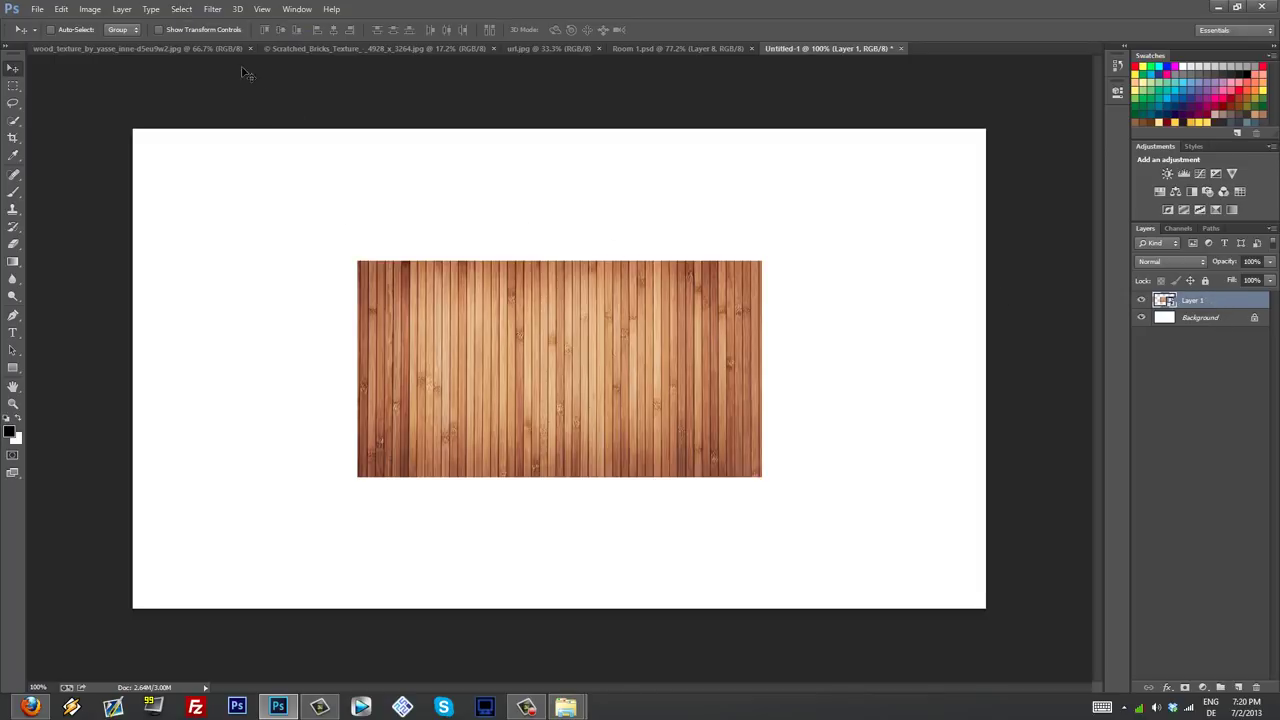
Step: With rulers shown, guide the wood's top, bottom, left and right edges and duplicate it as Layer 1 copy
{"action": "key", "text": "ctrl+r"}
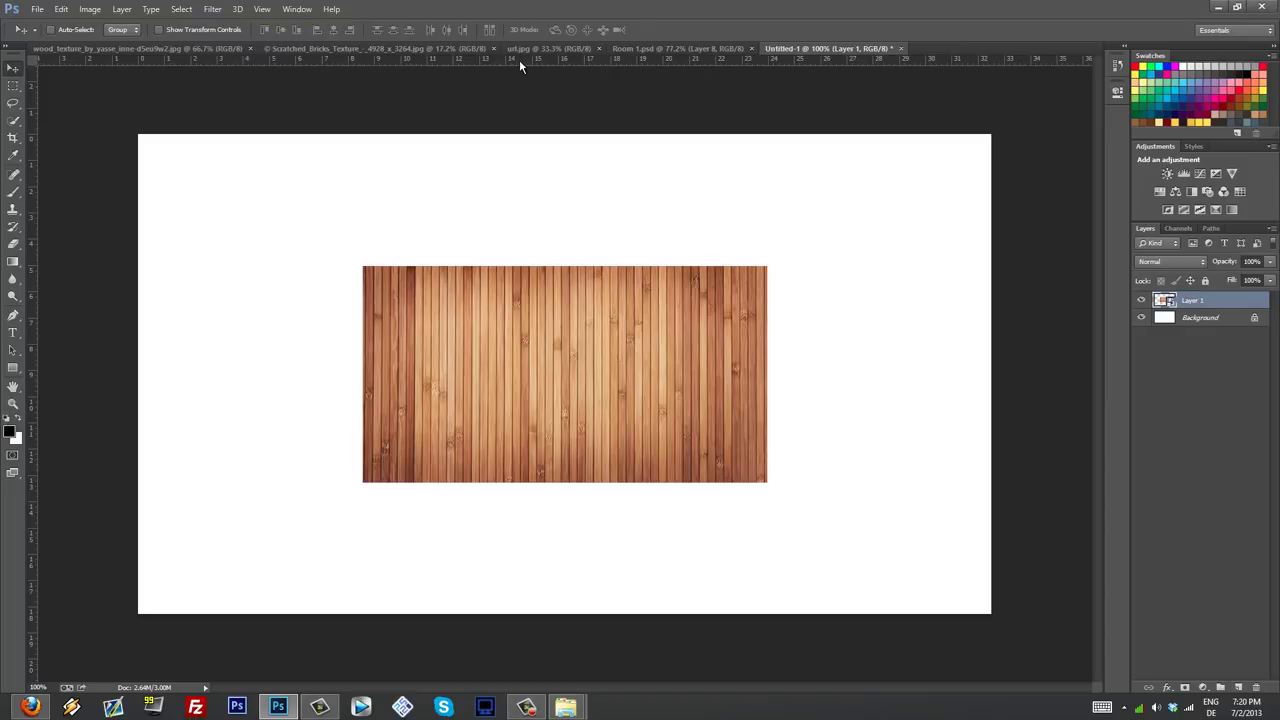
{"action": "left_click_drag", "start_coordinate": [510, 57], "coordinate": [594, 265]}
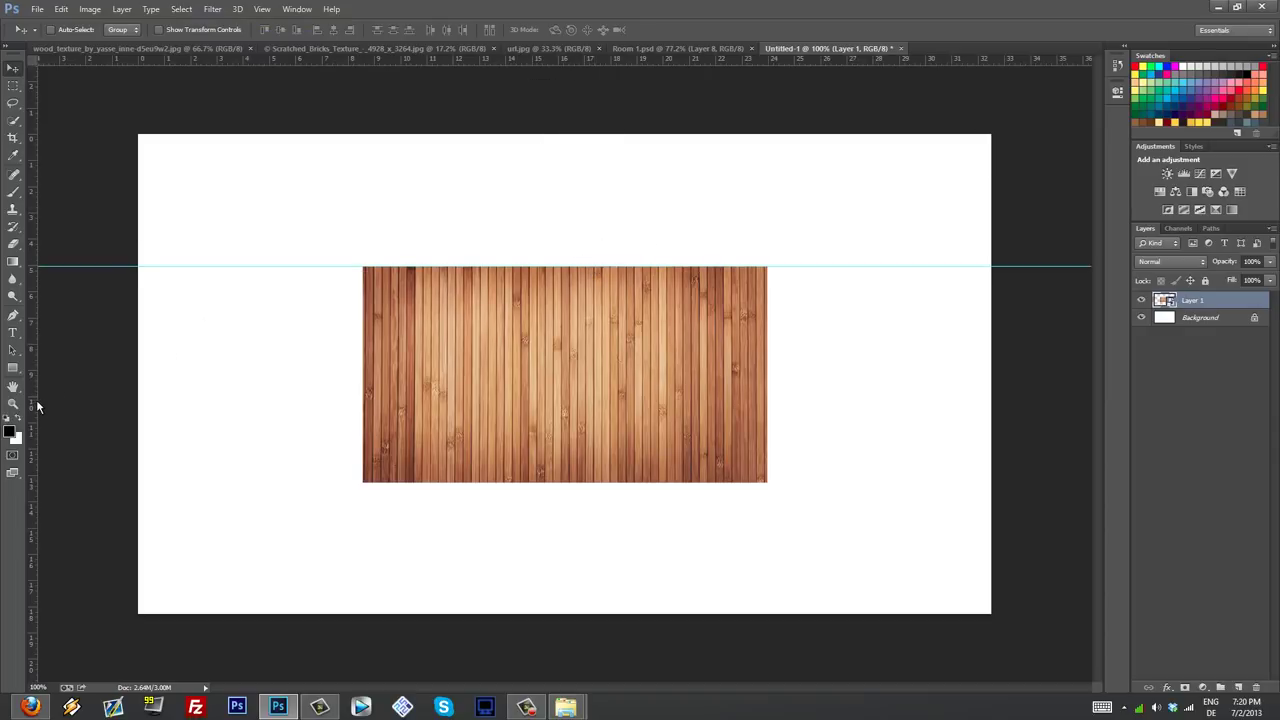
{"action": "left_click_drag", "start_coordinate": [36, 399], "coordinate": [363, 366]}
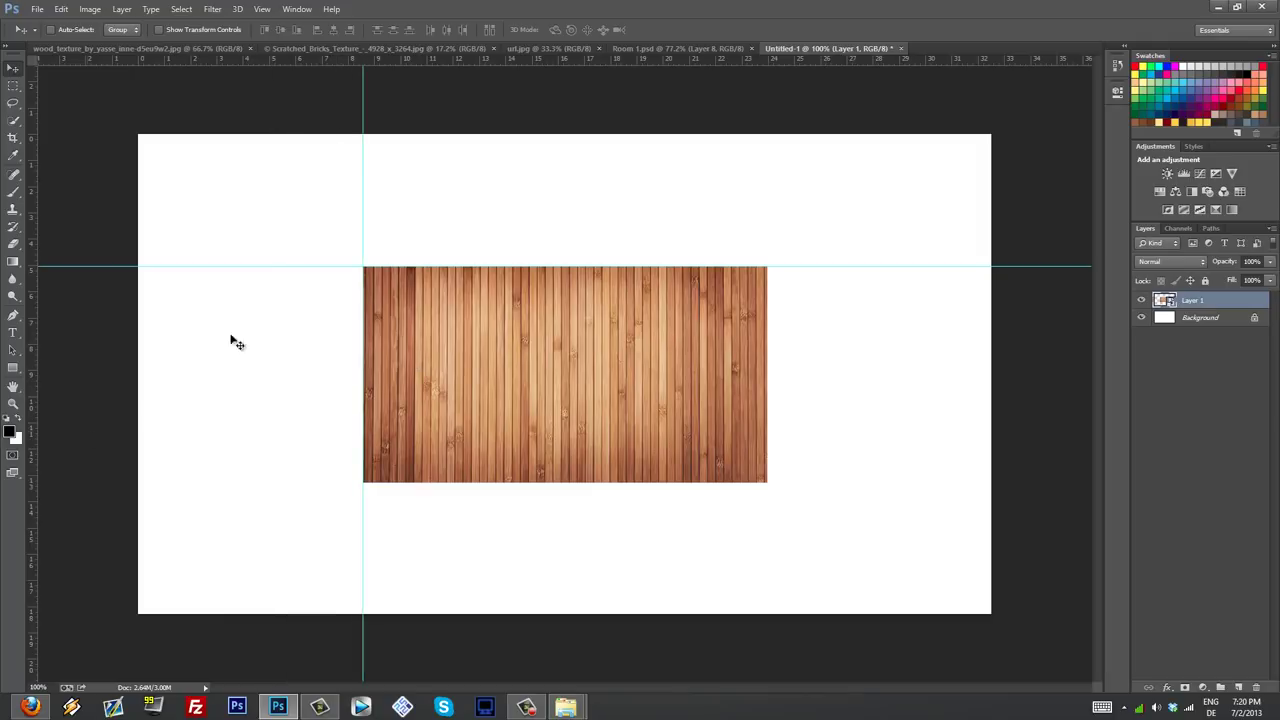
{"action": "left_click_drag", "start_coordinate": [598, 152], "coordinate": [678, 482]}
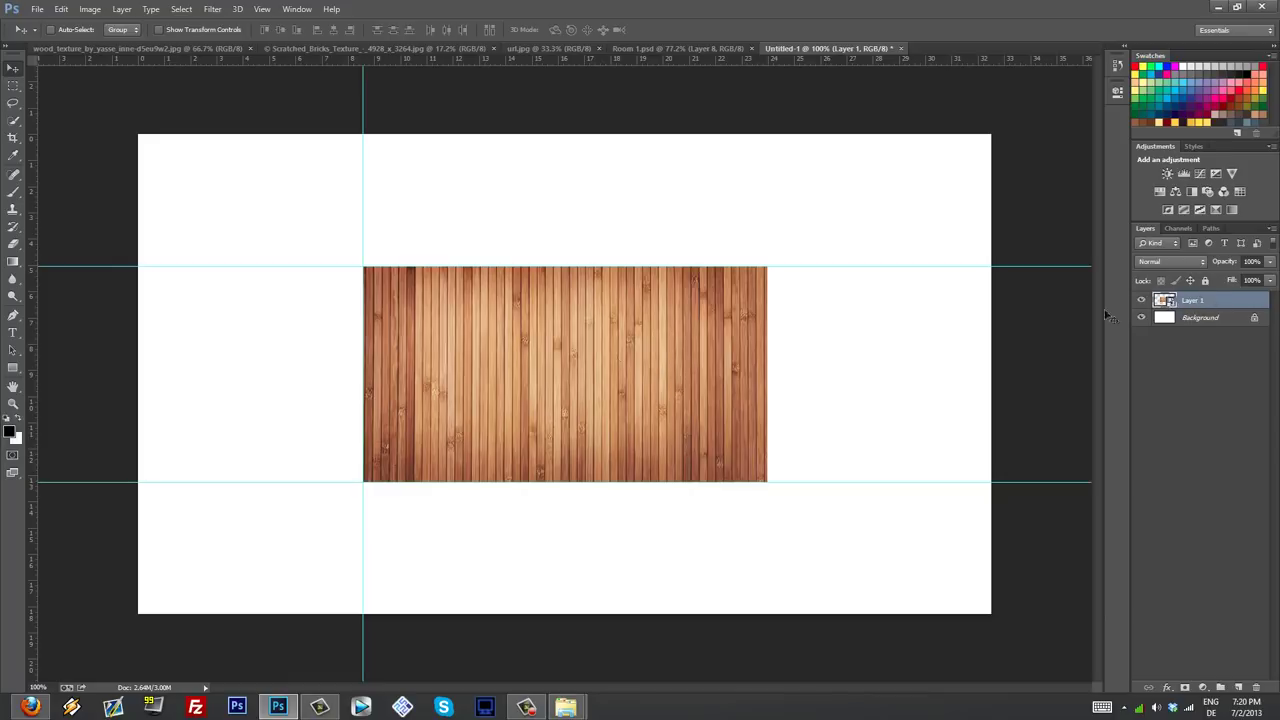
{"action": "left_click_drag", "start_coordinate": [30, 398], "coordinate": [767, 383]}
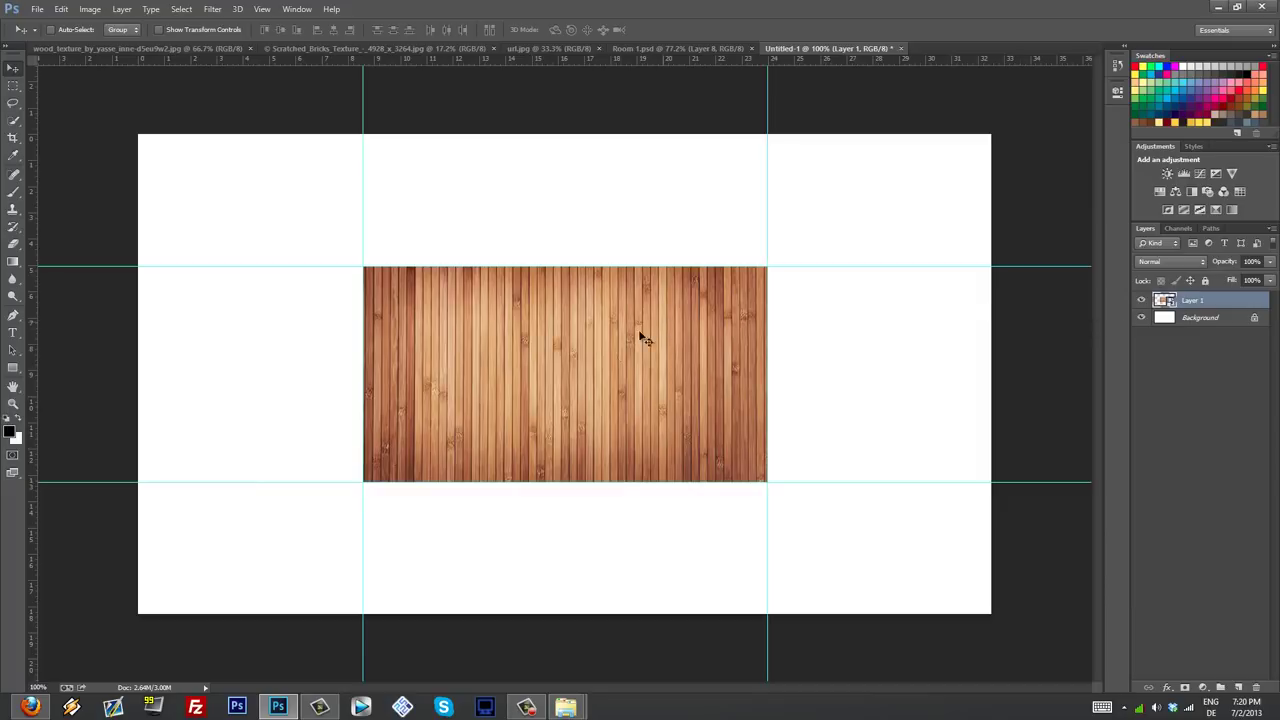
{"action": "left_click_drag", "start_coordinate": [640, 336], "coordinate": [529, 354]}
{"action": "left_click_drag", "start_coordinate": [1197, 301], "coordinate": [1238, 688]}
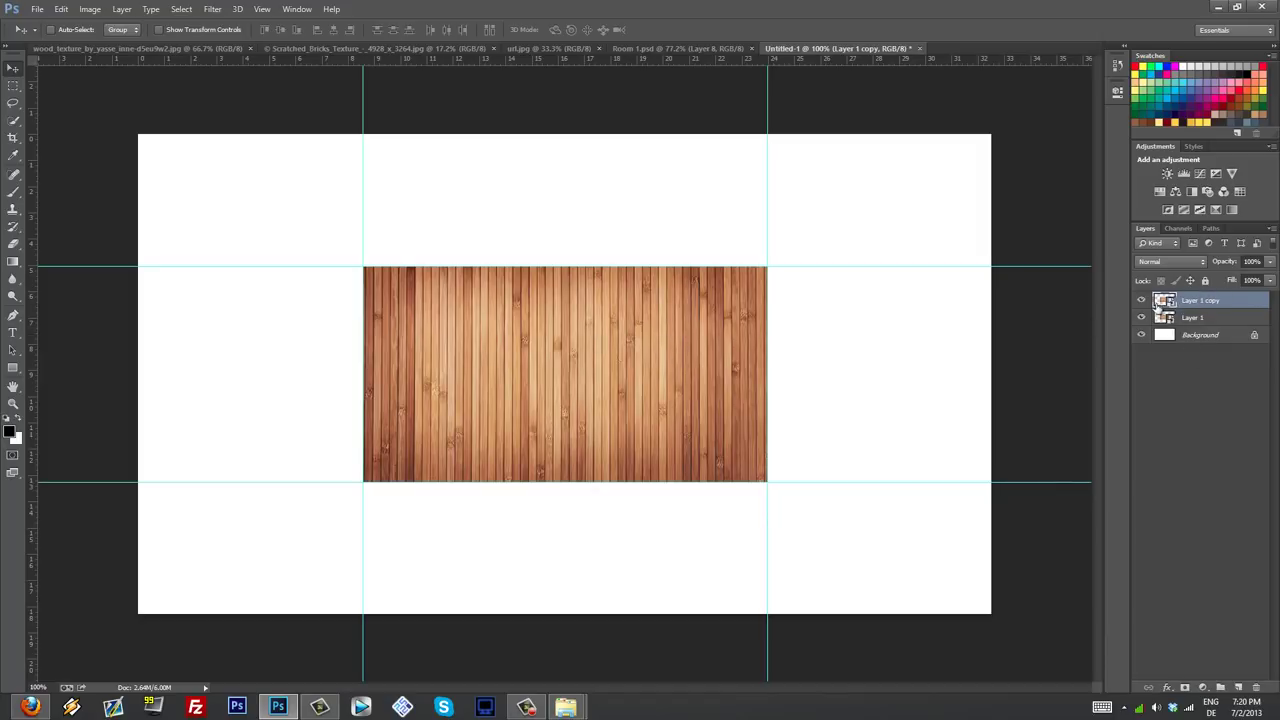
Step: Rasterize Layer 1 copy, convert it to a smart object, and move it right of the original
{"action": "right_click", "coordinate": [1239, 301]}
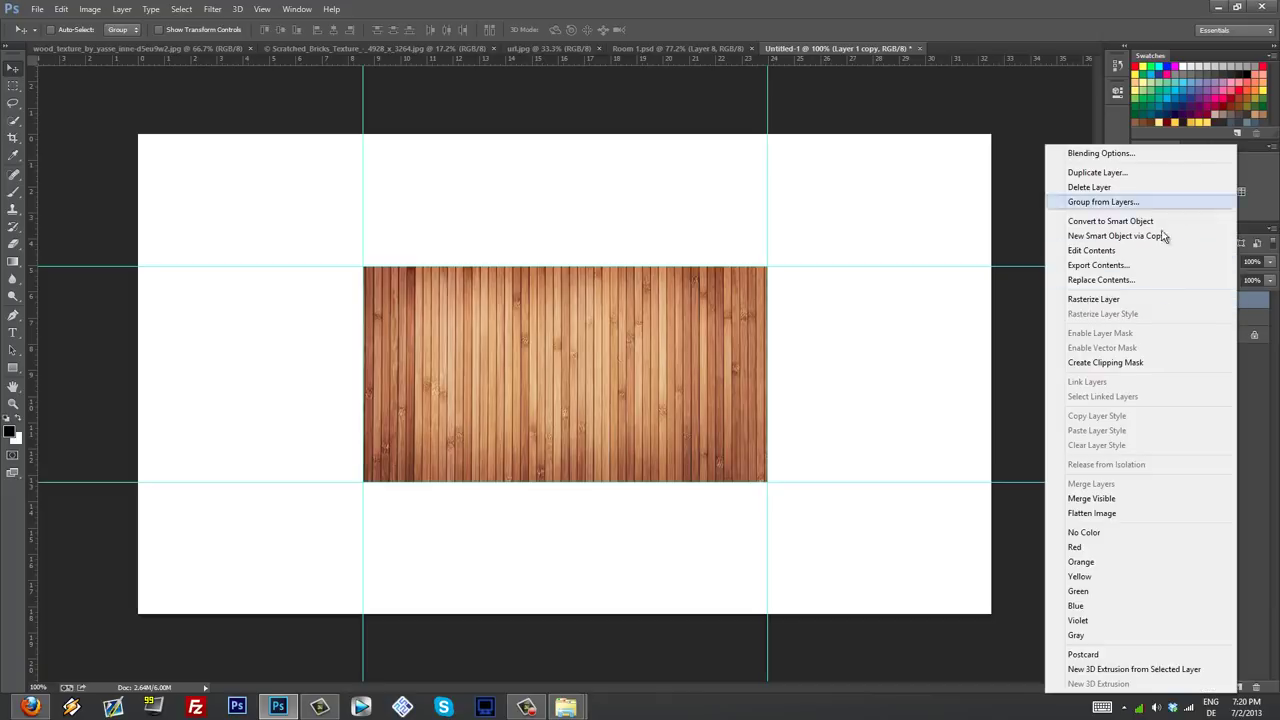
{"action": "left_click", "coordinate": [1207, 301]}
{"action": "right_click", "coordinate": [1218, 301]}
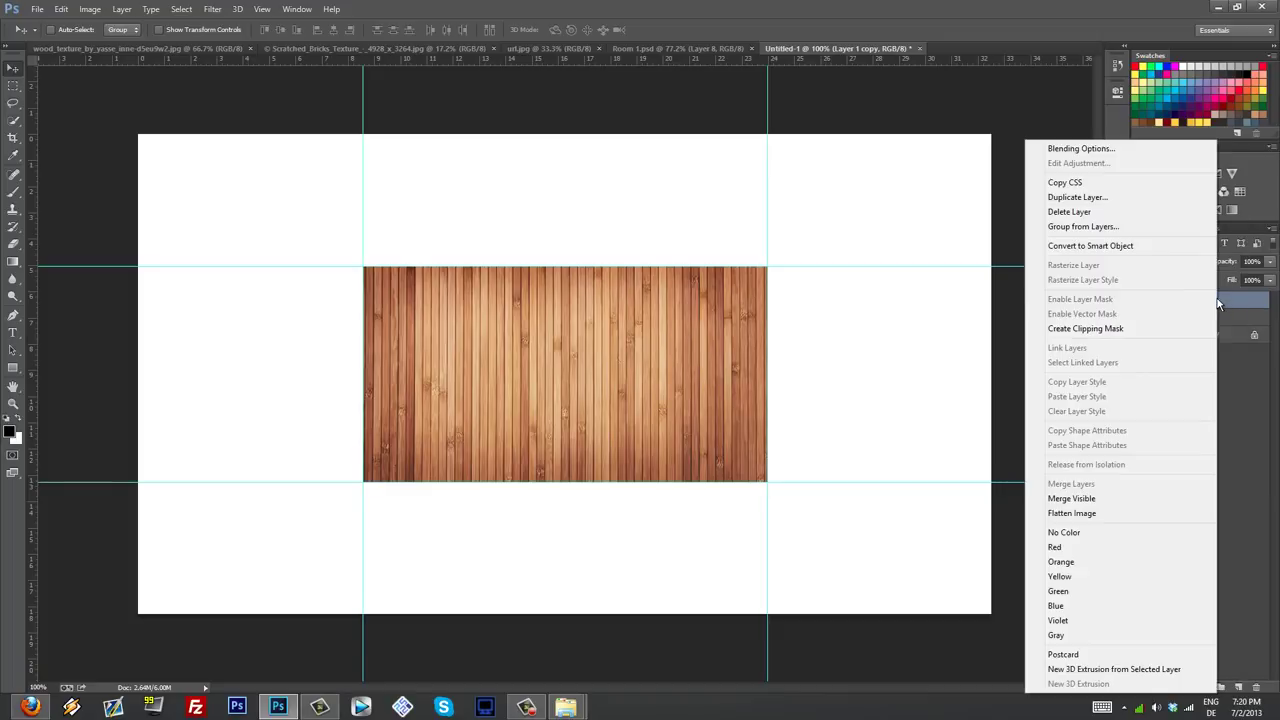
{"action": "left_click", "coordinate": [1128, 248]}
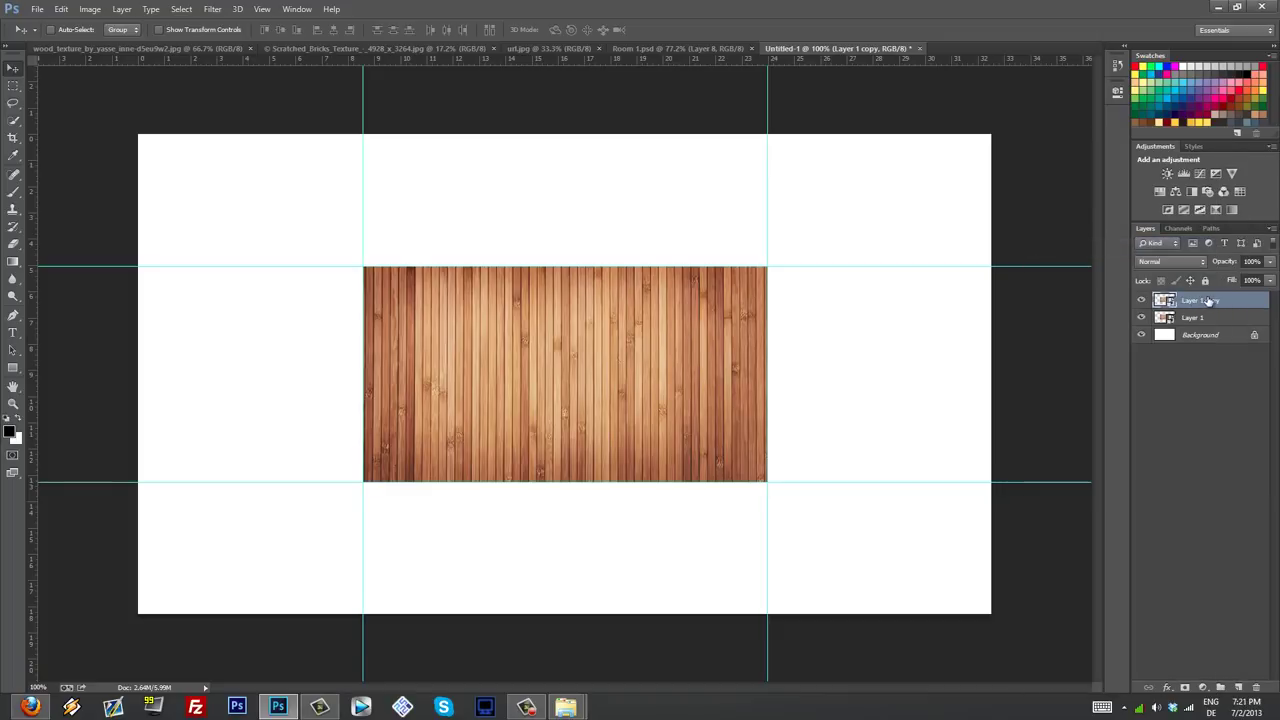
{"action": "left_click_drag", "start_coordinate": [612, 376], "coordinate": [929, 372]}
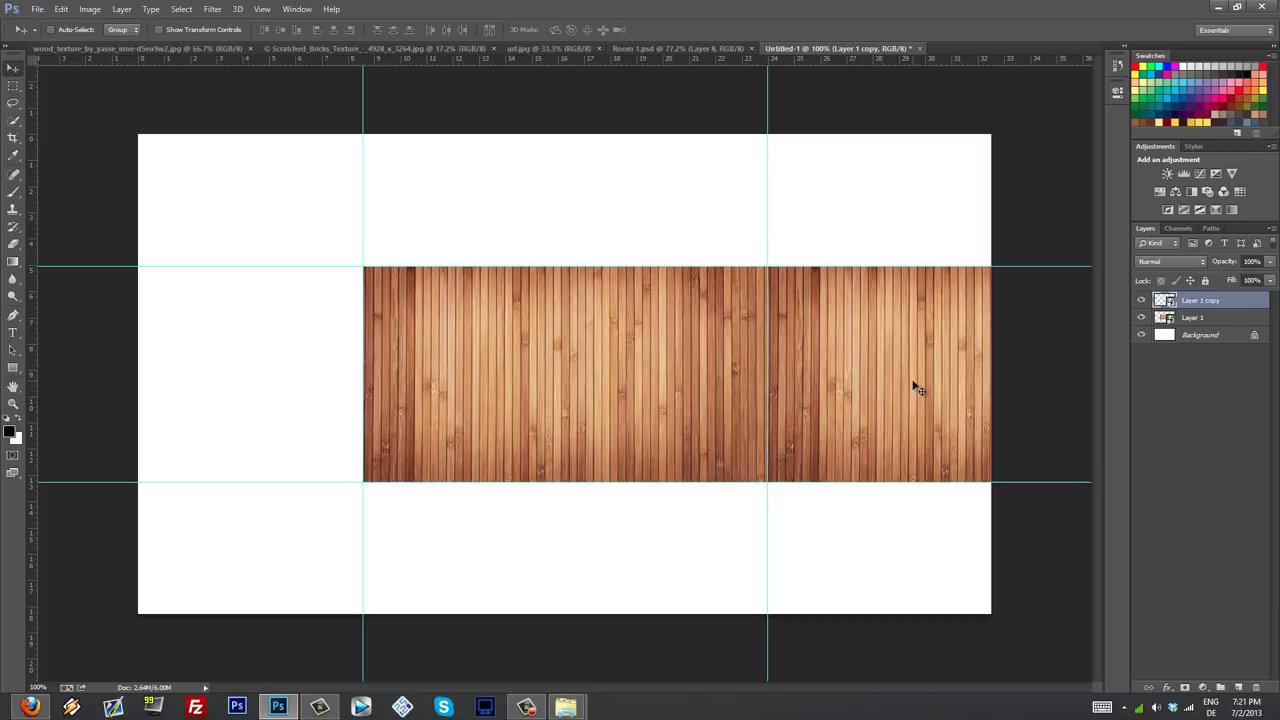
Step: Flip the copy horizontally and narrow it to reach the canvas's right edge
{"action": "key", "text": "ctrl+t"}
{"action": "right_click", "coordinate": [927, 321]}
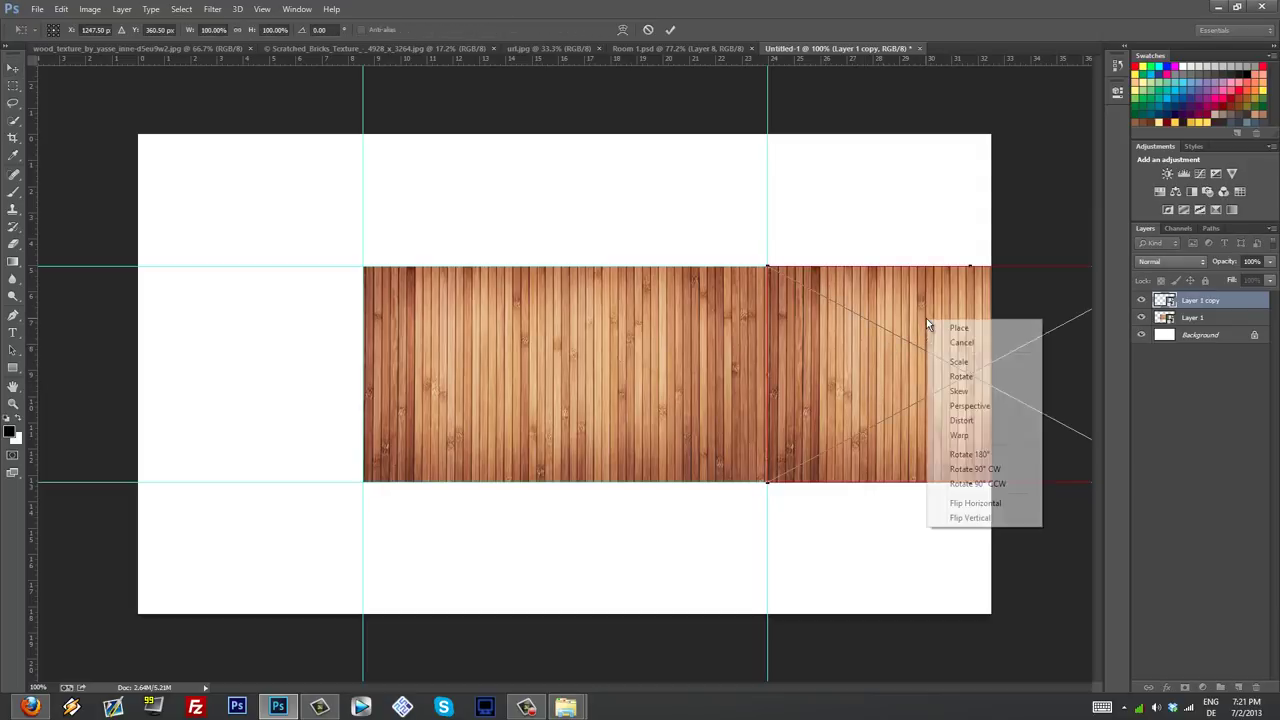
{"action": "left_click", "coordinate": [975, 503]}
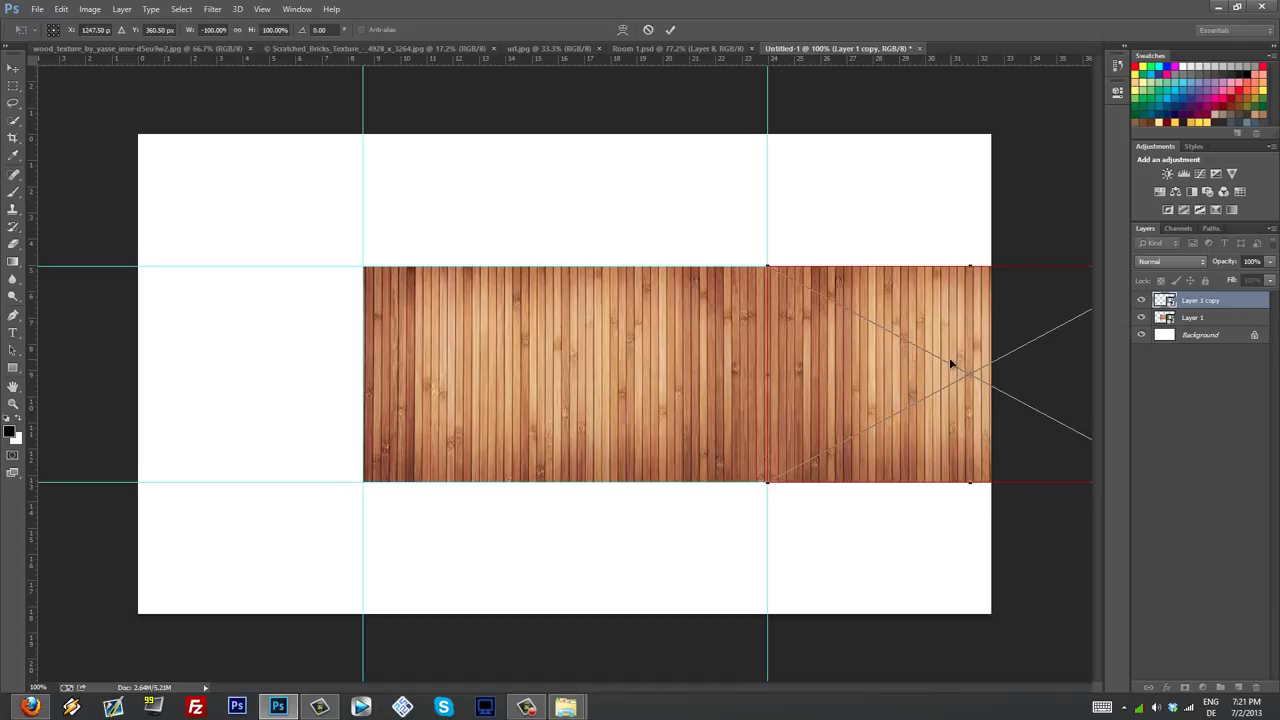
{"action": "key", "text": "ctrl+minus"}
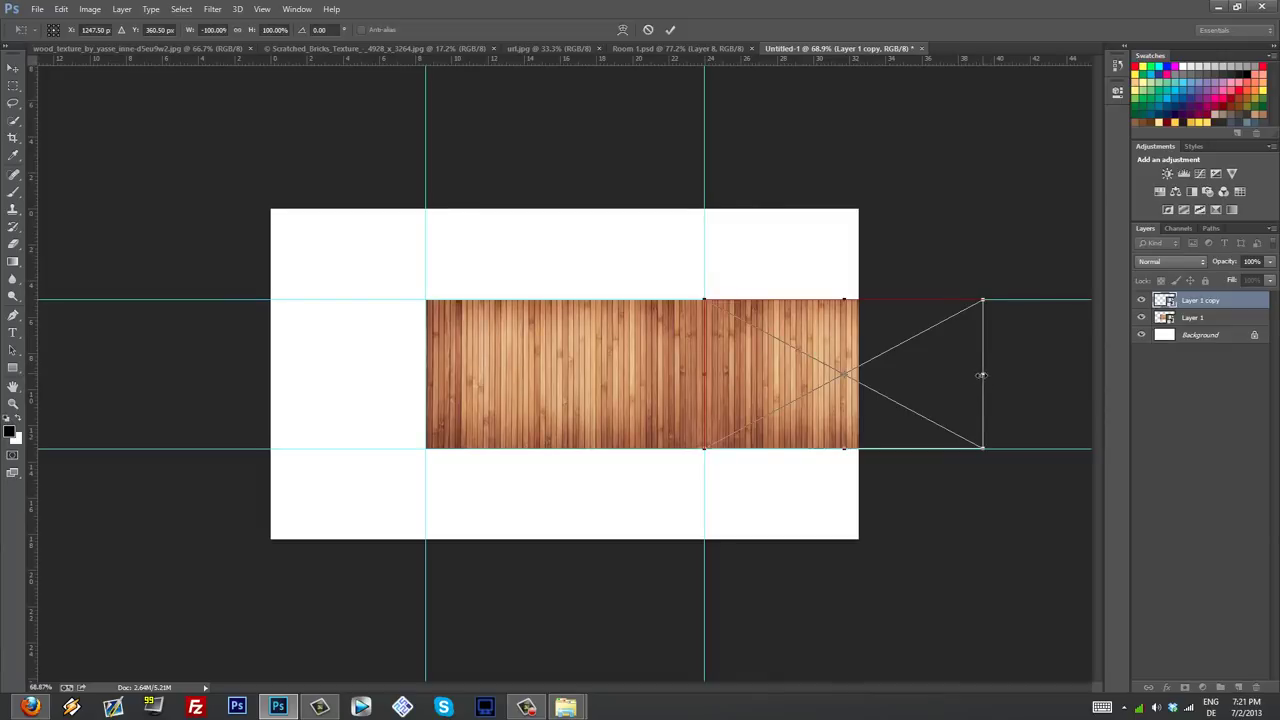
{"action": "left_click_drag", "start_coordinate": [982, 375], "coordinate": [860, 375]}
{"action": "key", "text": "ctrl+plus"}
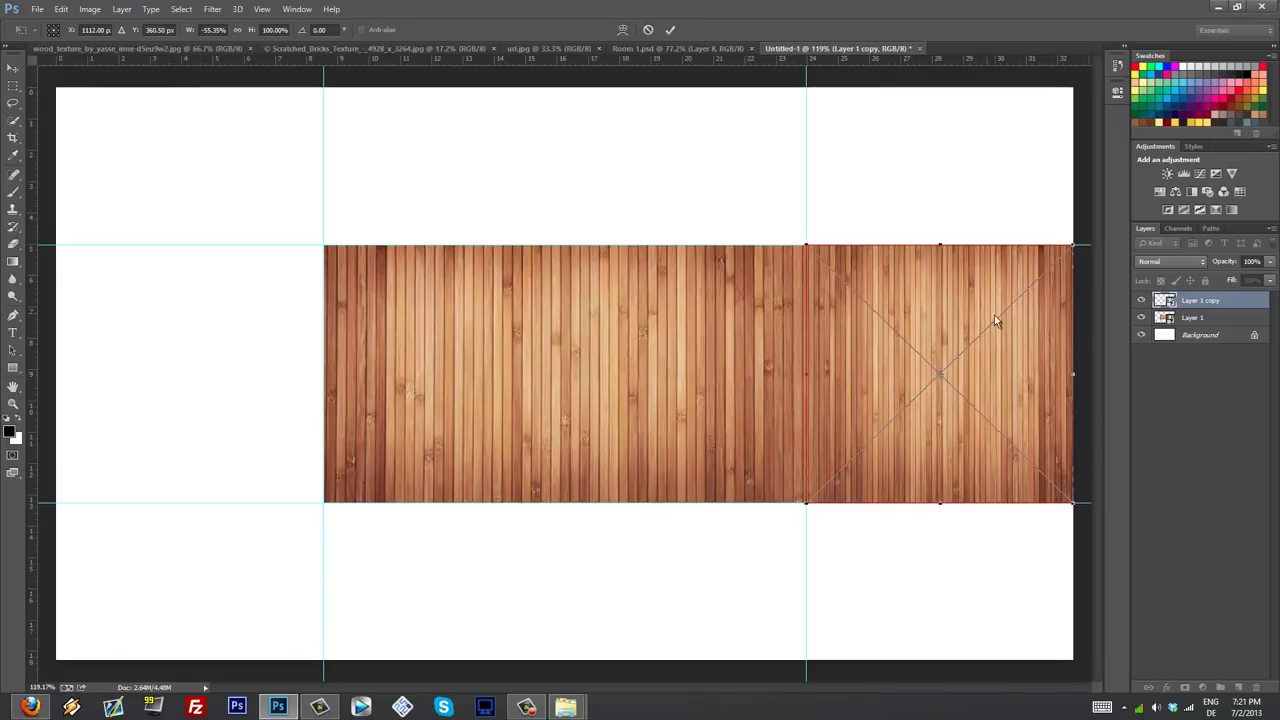
Step: Apply a perspective transform to the mirrored wood panel, pulling its top-right corner to the canvas corner
{"action": "left_click", "coordinate": [60, 9]}
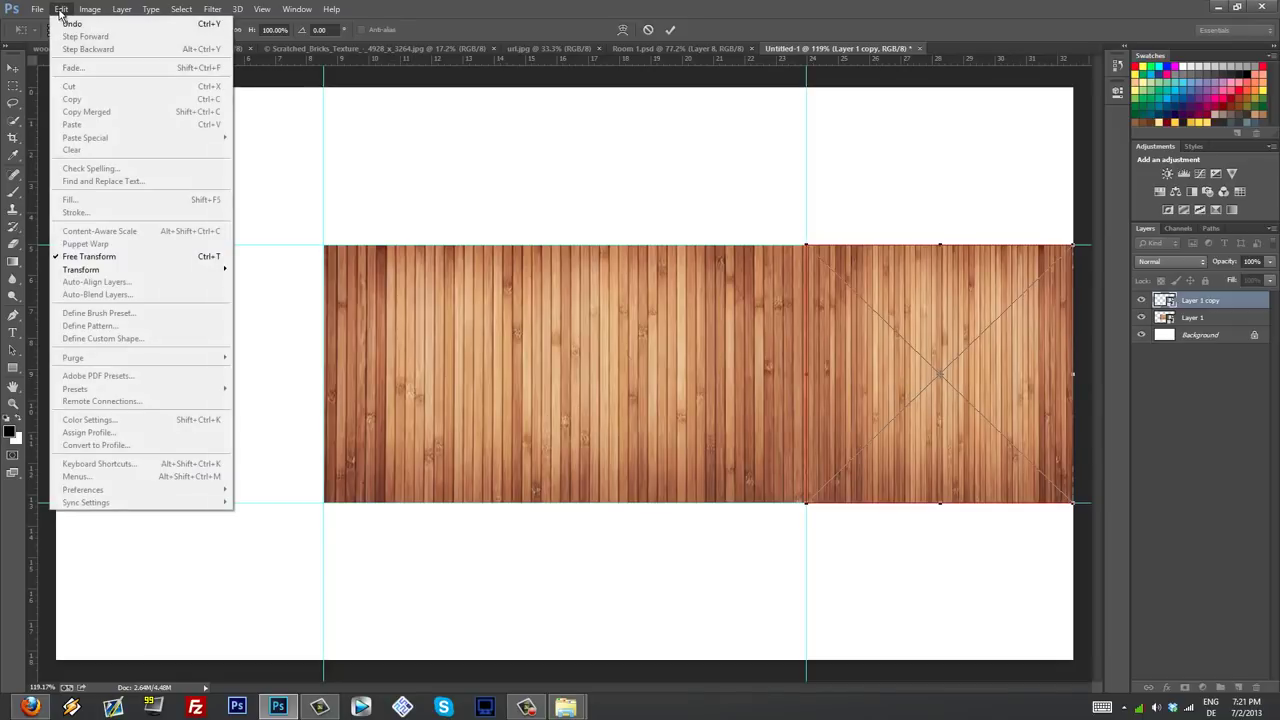
{"action": "mouse_move", "coordinate": [142, 269]}
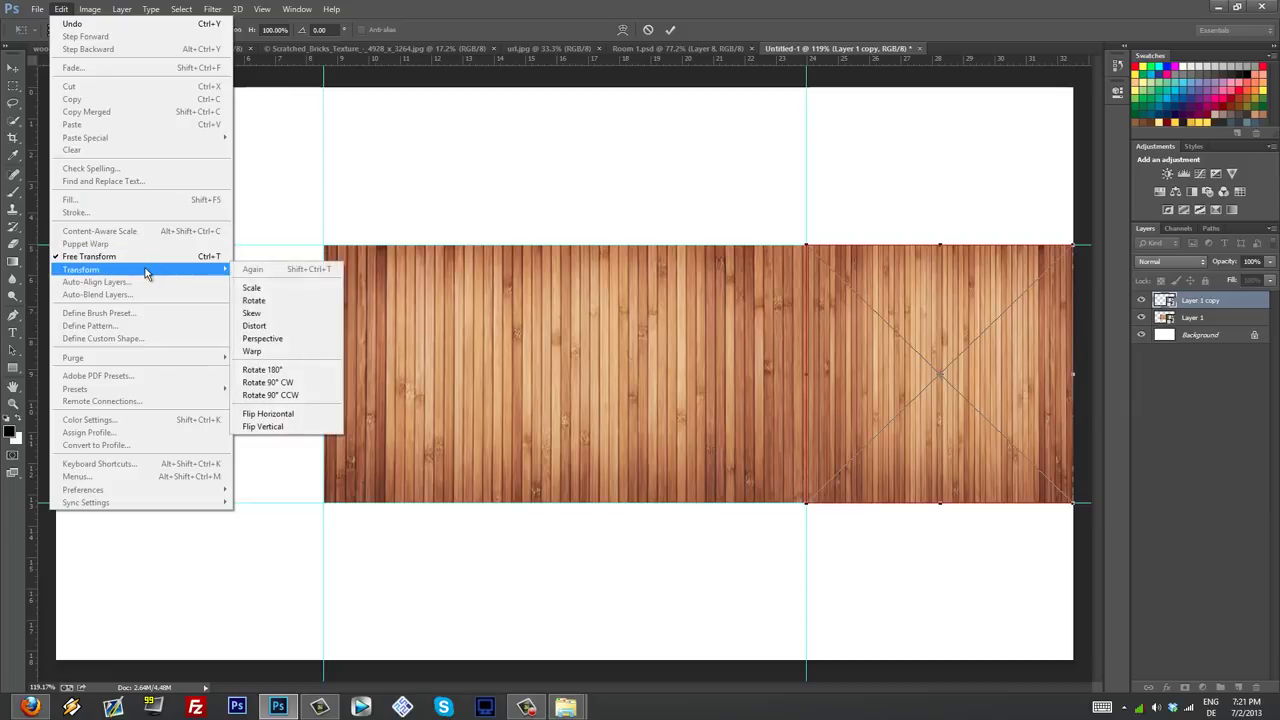
{"action": "left_click", "coordinate": [280, 340]}
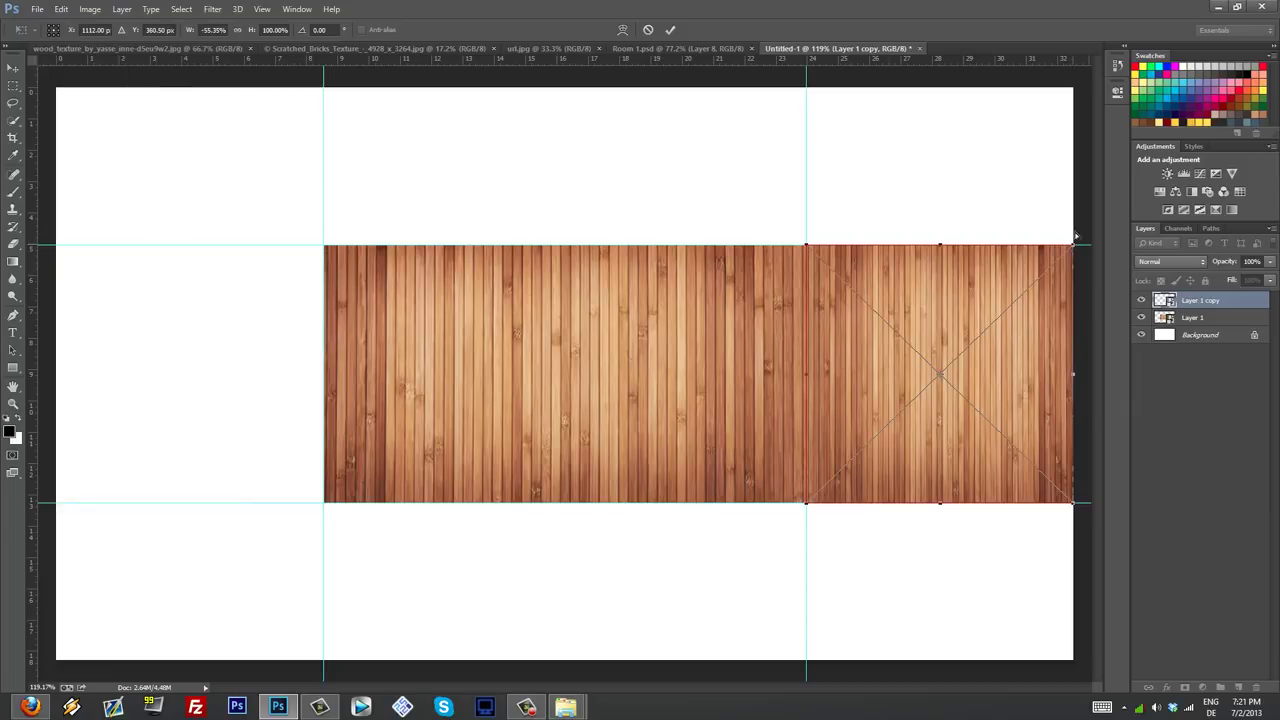
{"action": "left_click_drag", "start_coordinate": [1076, 237], "coordinate": [1077, 88]}
{"action": "scroll", "coordinate": [1077, 88], "scroll_direction": "up", "scroll_amount": 10}
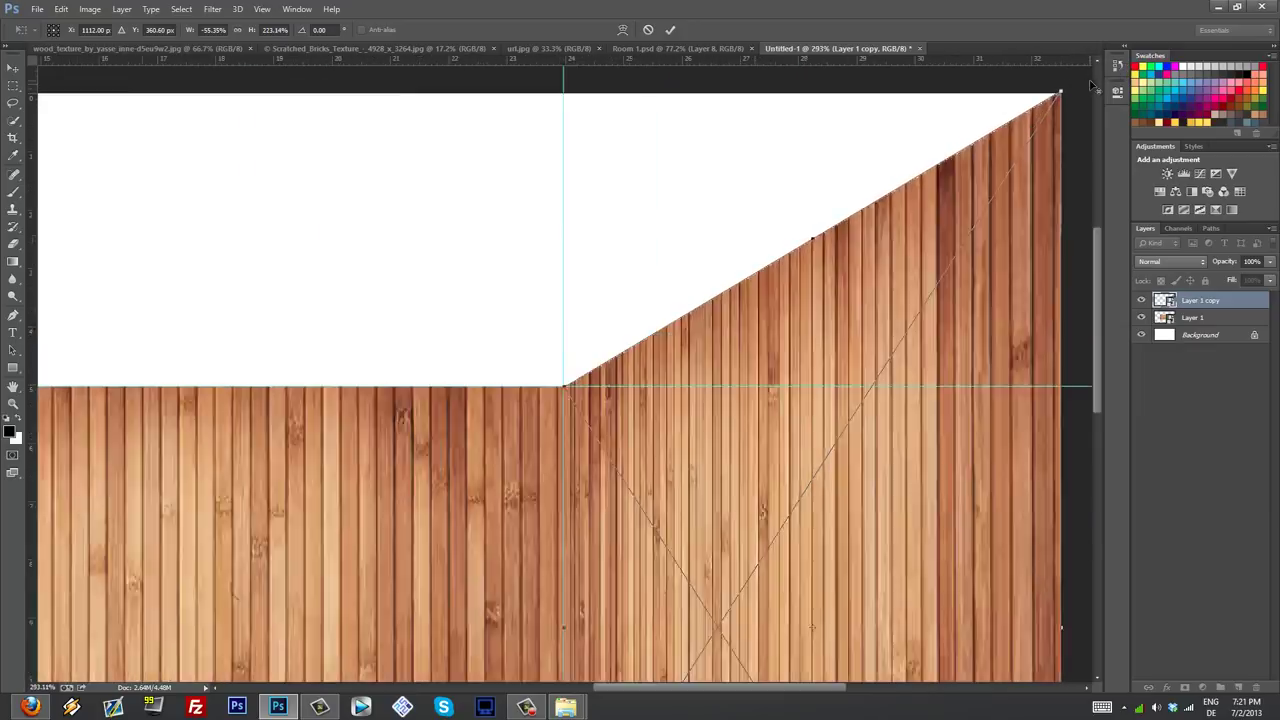
{"action": "scroll", "coordinate": [1048, 119], "scroll_direction": "up", "scroll_amount": 3}
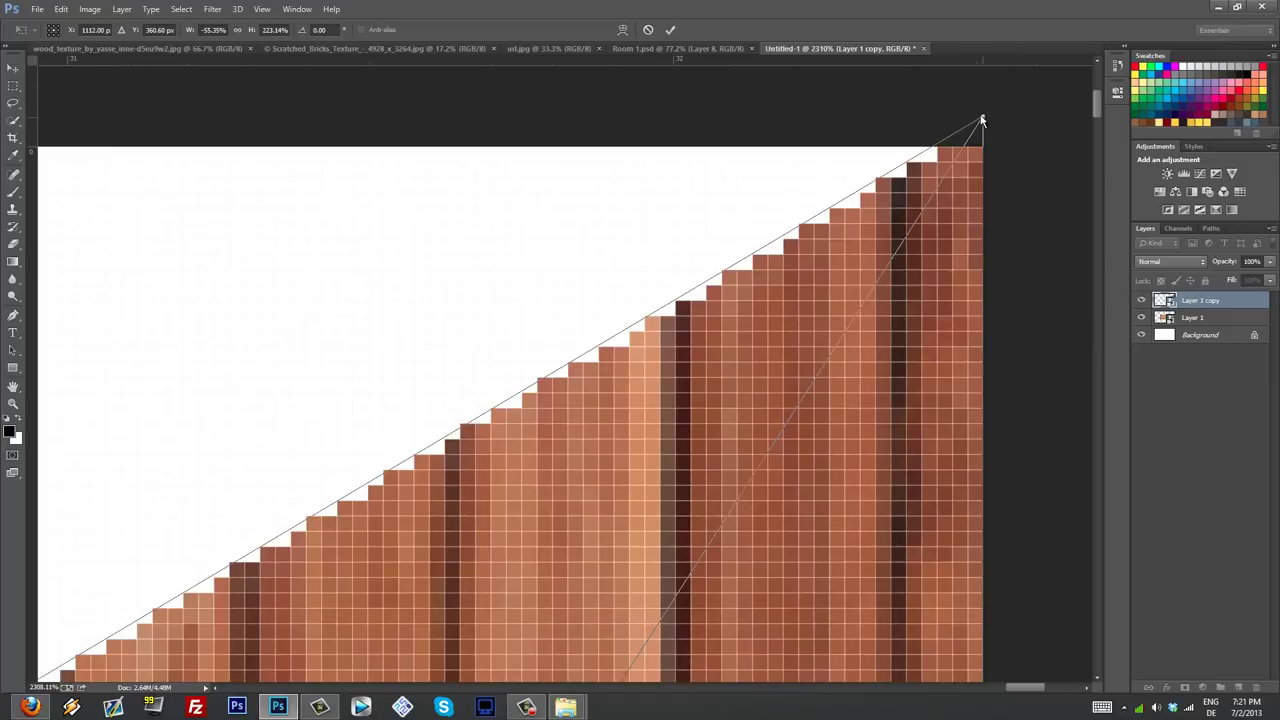
{"action": "mouse_move", "coordinate": [981, 117]}
{"action": "left_mouse_down"}
{"action": "mouse_move", "coordinate": [985, 145]}
{"action": "mouse_move", "coordinate": [983, 131]}
{"action": "left_mouse_up"}
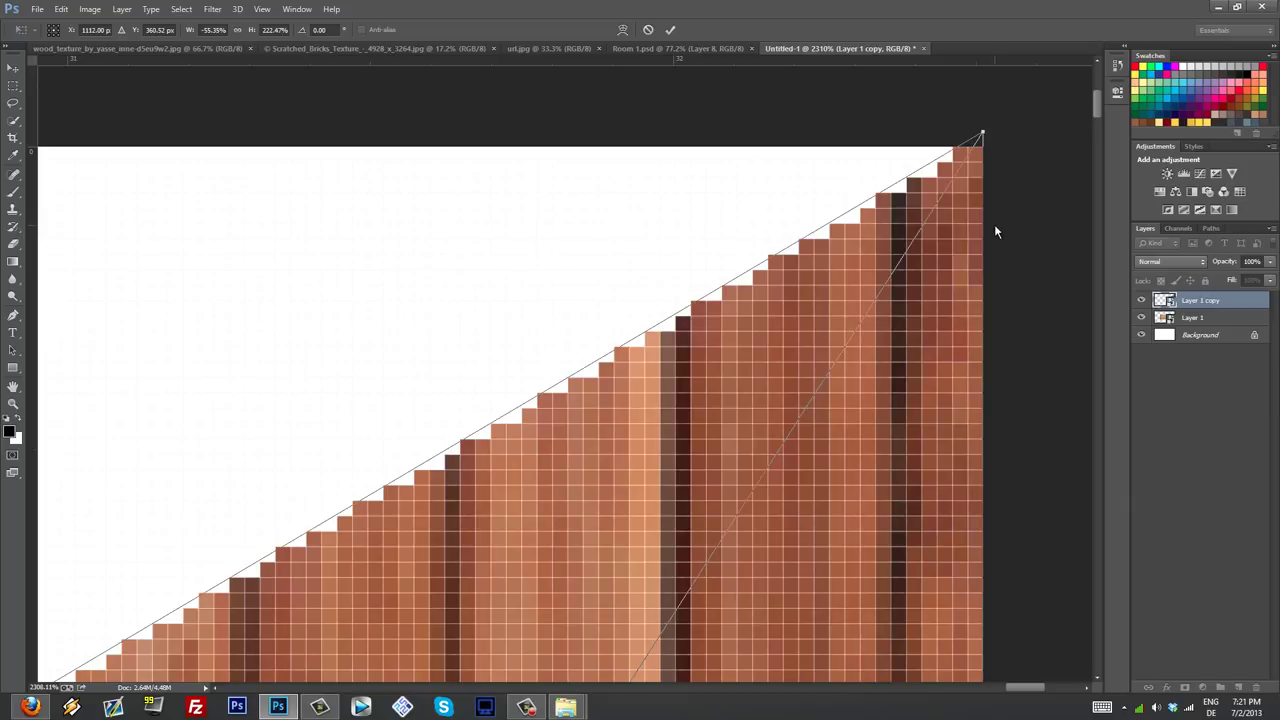
{"action": "key", "text": "Return"}
Step: Duplicate the perspective wall layer Layer 1 copy
{"action": "scroll", "coordinate": [837, 257], "scroll_direction": "down", "scroll_amount": 7}
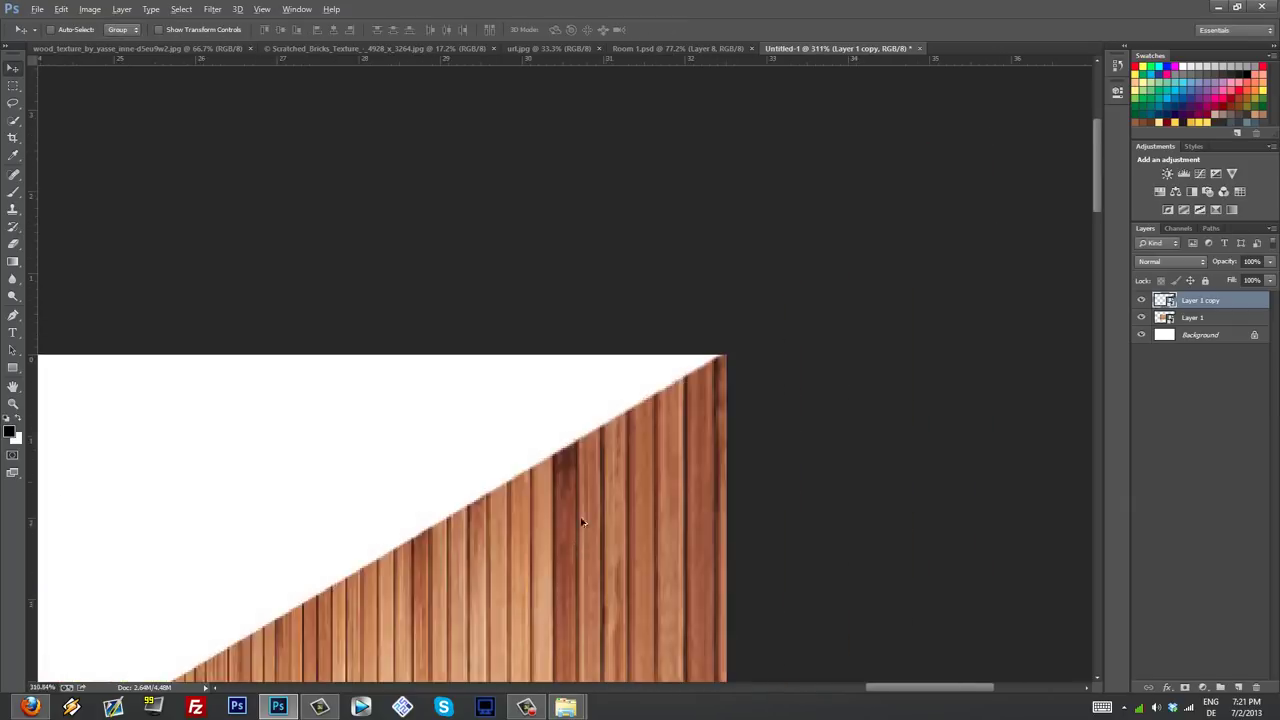
{"action": "scroll", "coordinate": [581, 522], "scroll_direction": "down", "scroll_amount": 4}
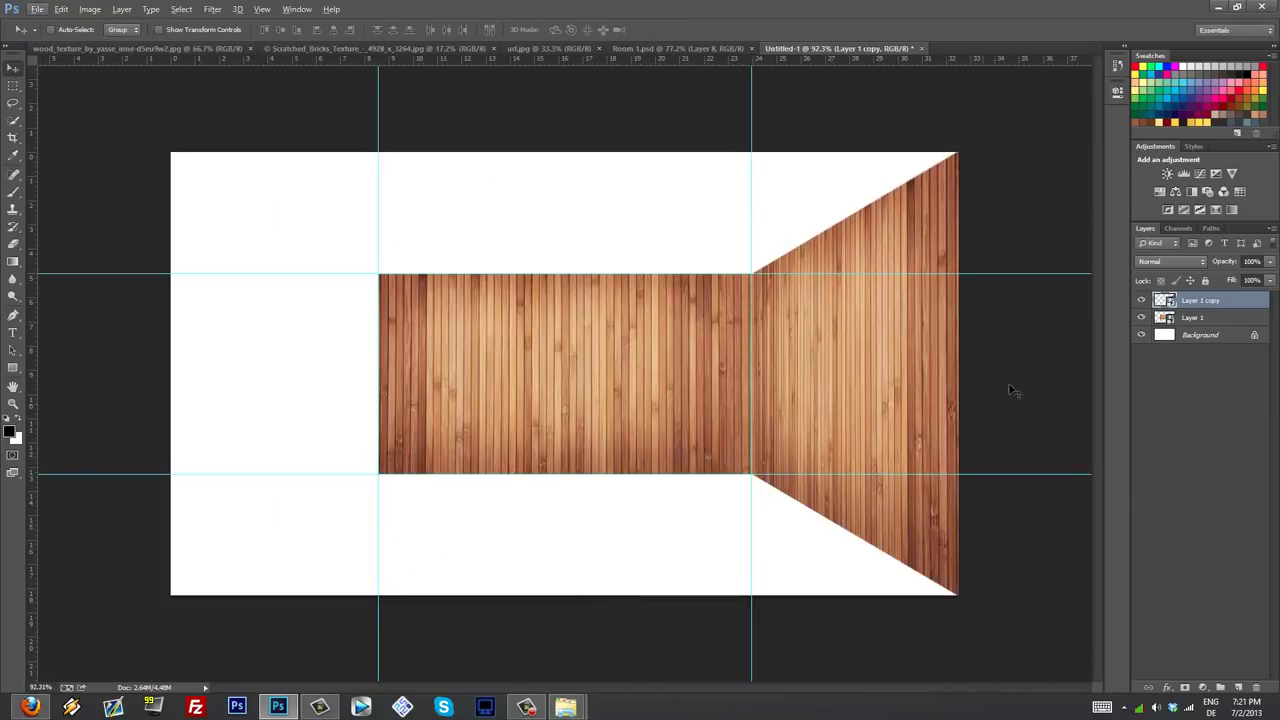
{"action": "left_click_drag", "start_coordinate": [1199, 301], "coordinate": [1240, 688]}
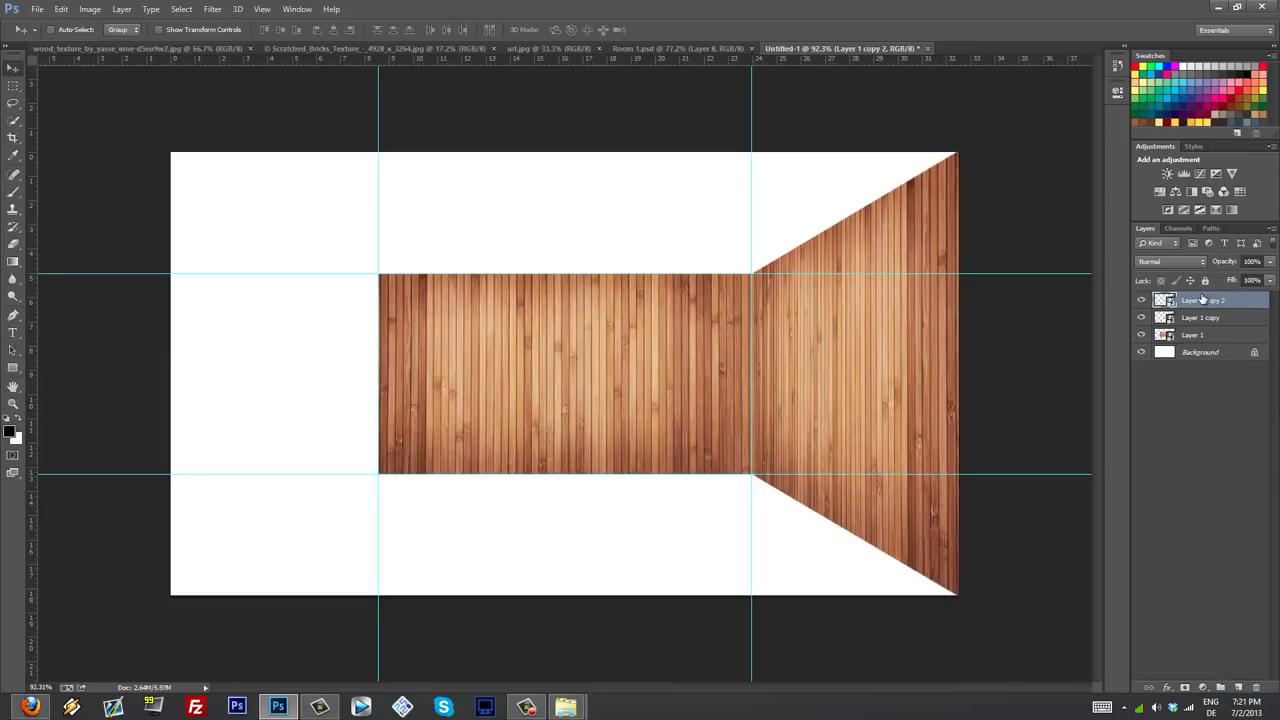
Step: Undo the extra duplicate and rename the layers Back Wall and Right Wall
{"action": "key", "text": "ctrl+z"}
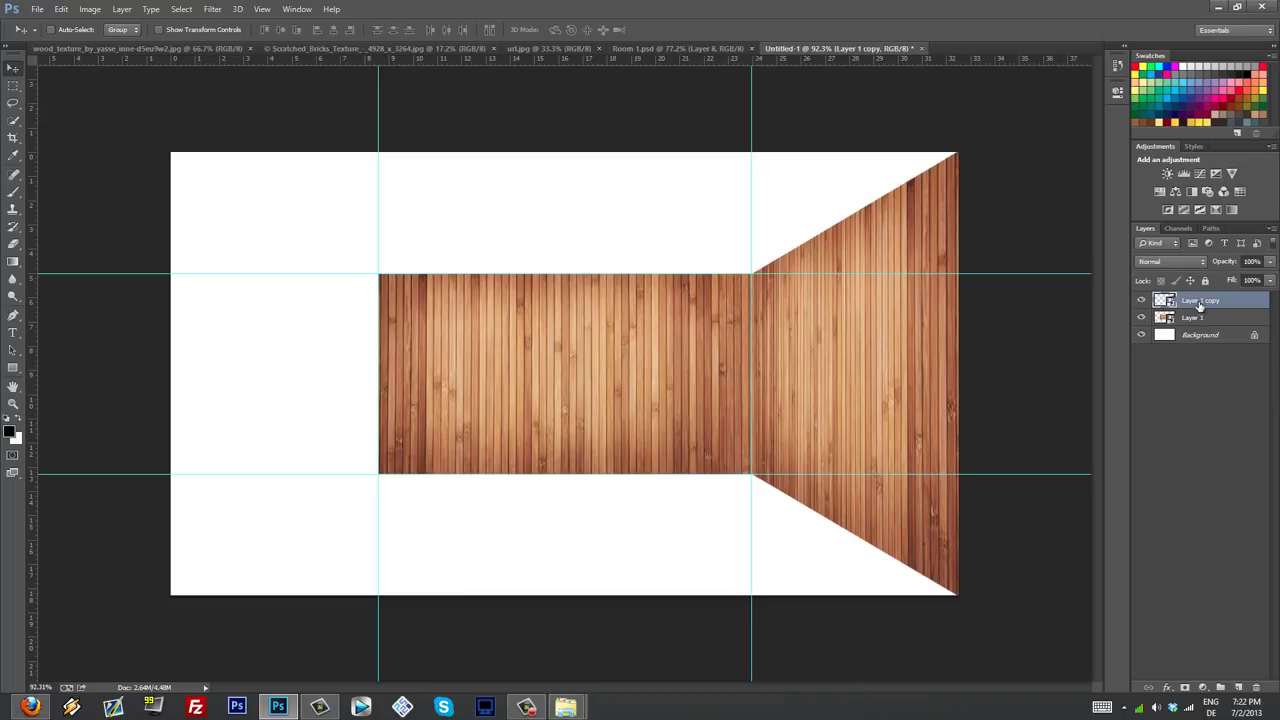
{"action": "left_click", "coordinate": [1199, 318]}
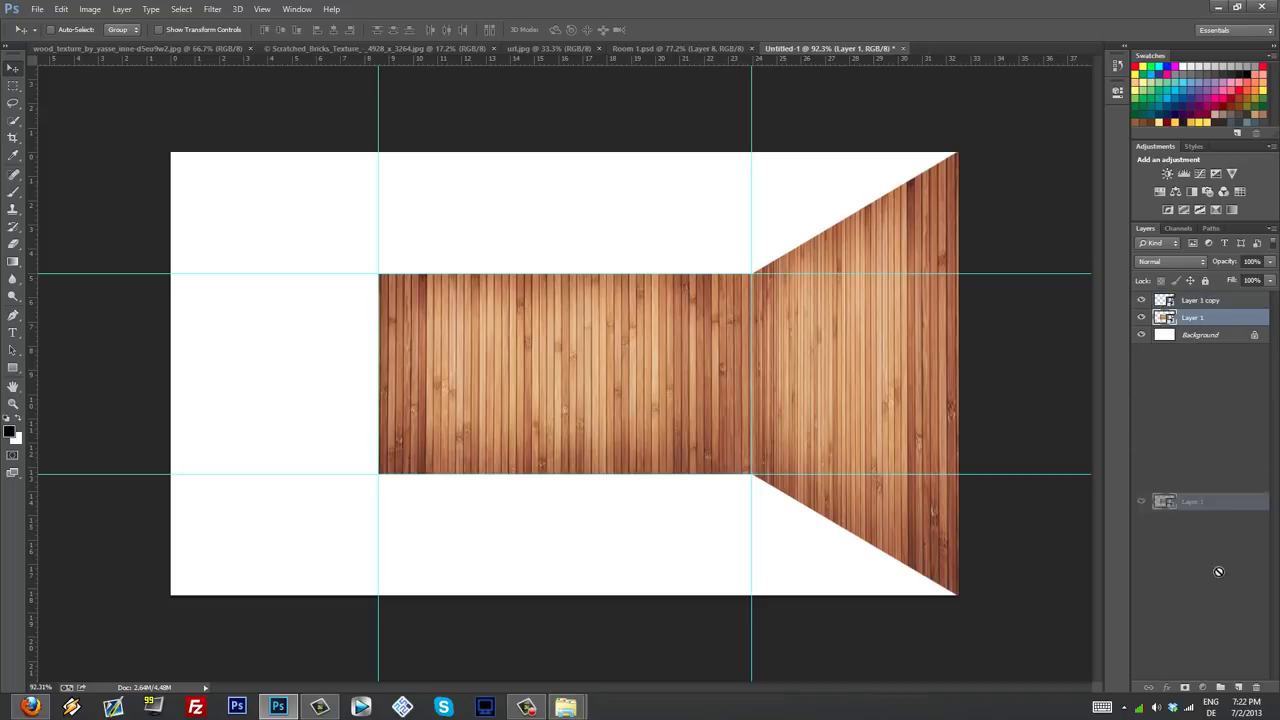
{"action": "double_click", "coordinate": [1187, 318]}
{"action": "type", "text": "Back W"}
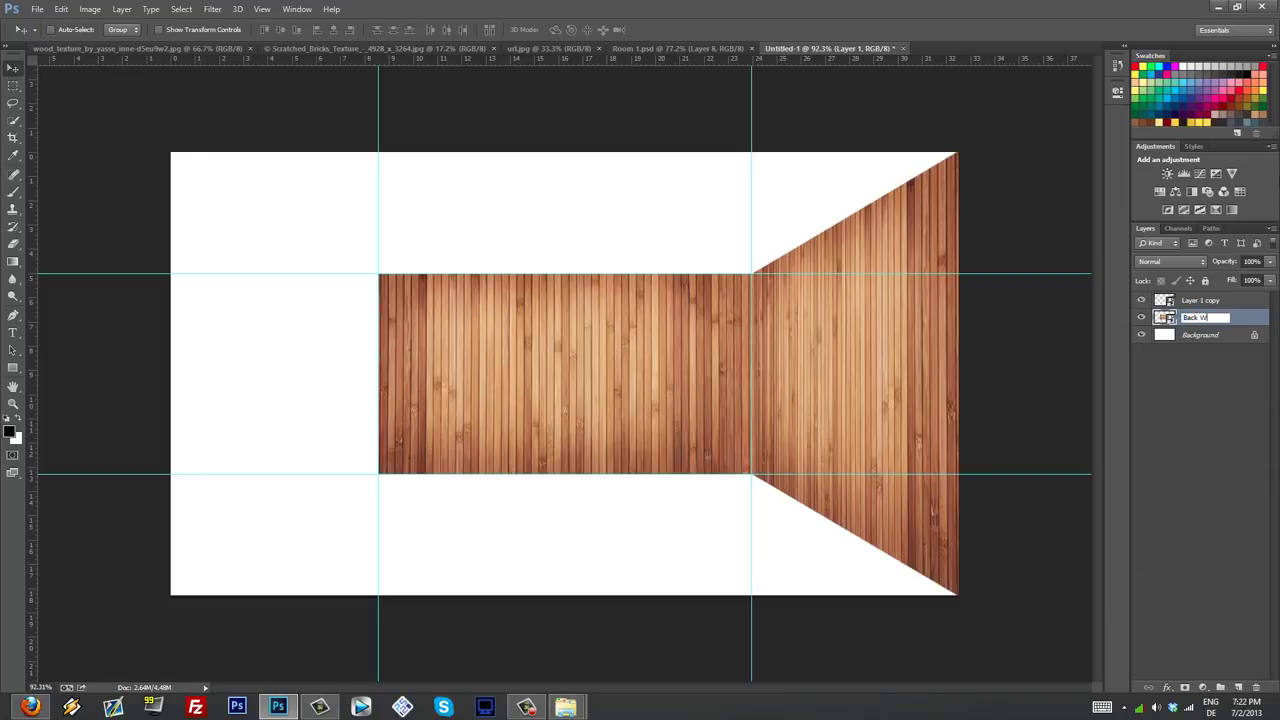
{"action": "type", "text": "all"}
{"action": "key", "text": "Return"}
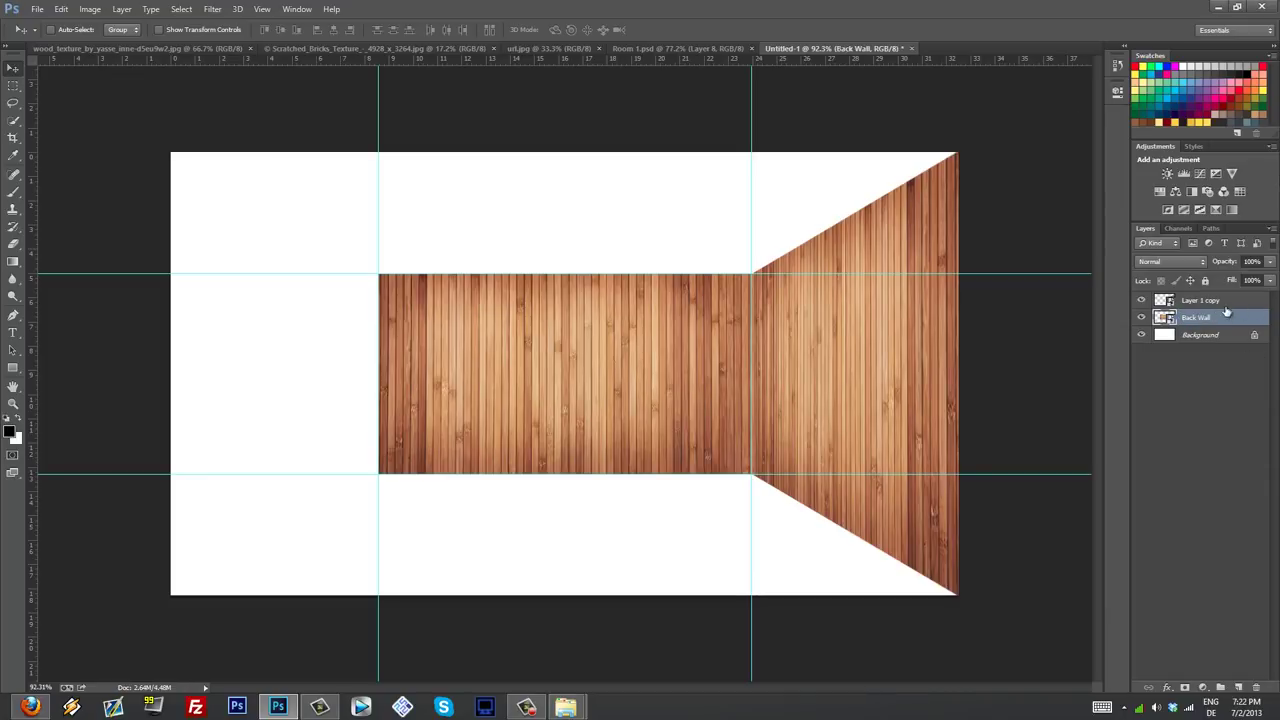
{"action": "double_click", "coordinate": [1197, 301]}
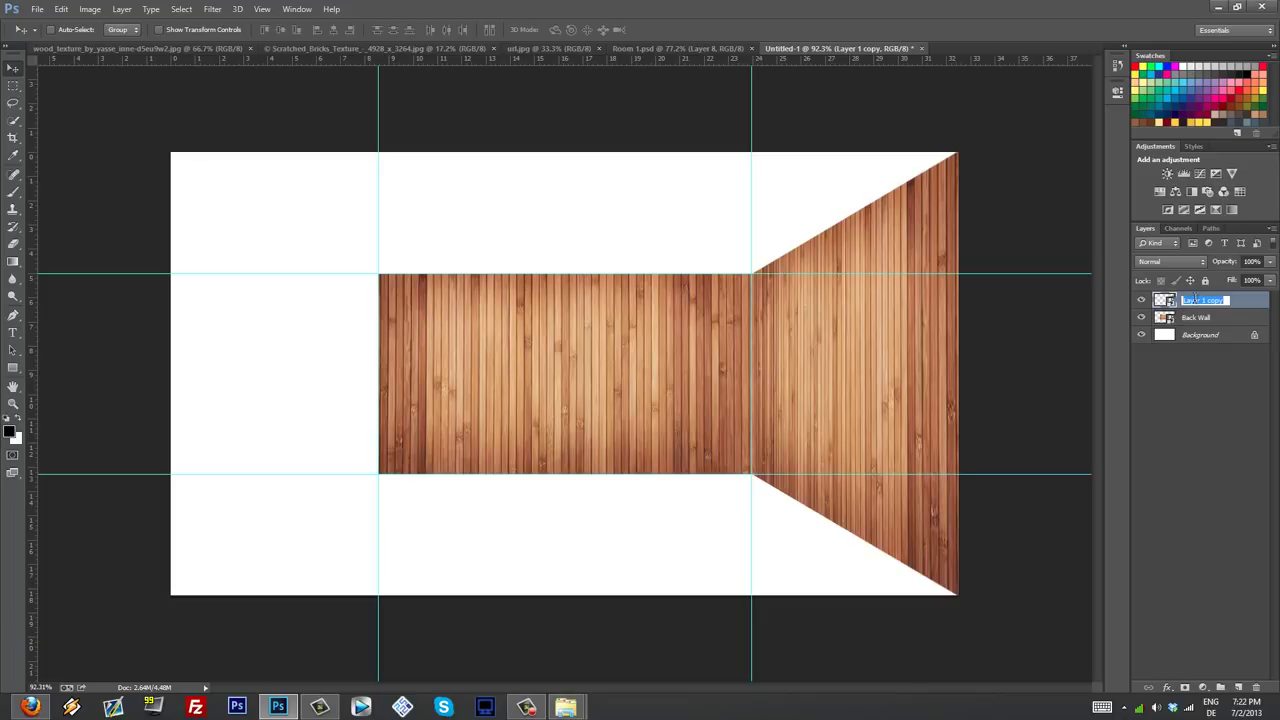
{"action": "type", "text": "Right Wall"}
{"action": "key", "text": "Return"}
Step: Duplicate Back Wall, then rasterize the copy and convert it to a Smart Object
{"action": "left_click", "coordinate": [1210, 318]}
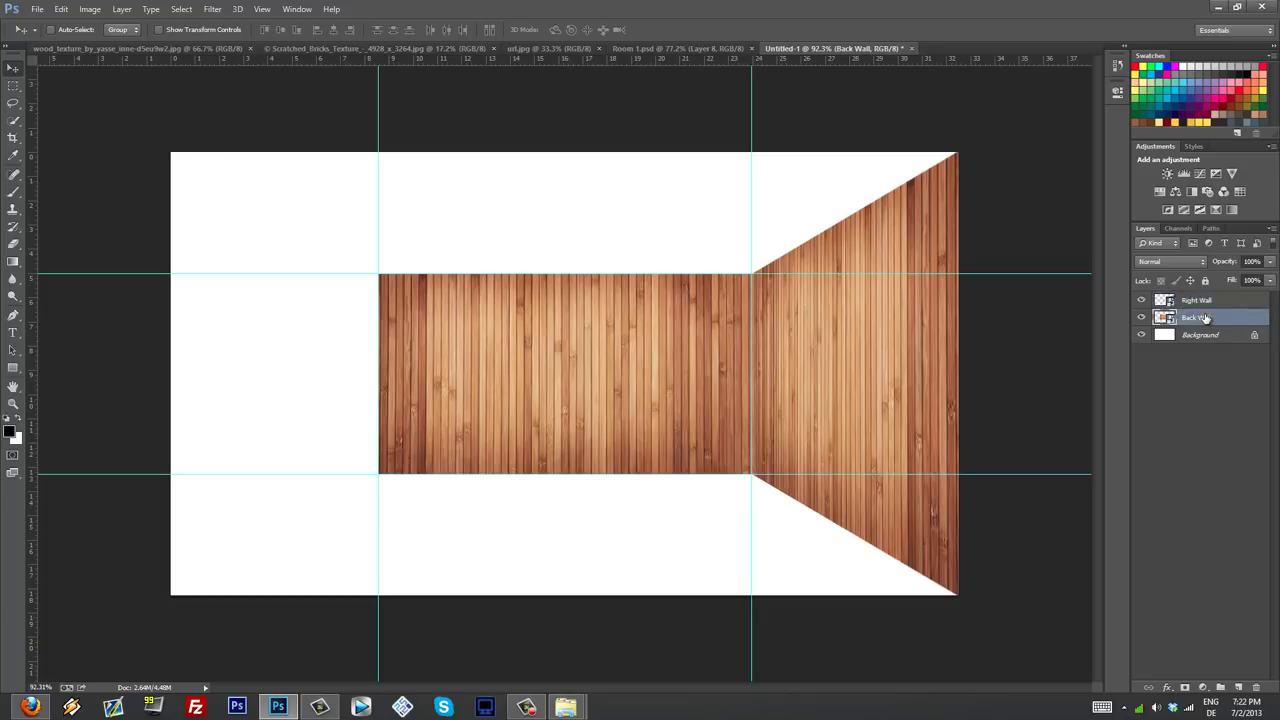
{"action": "left_click_drag", "start_coordinate": [1240, 686], "coordinate": [1240, 687]}
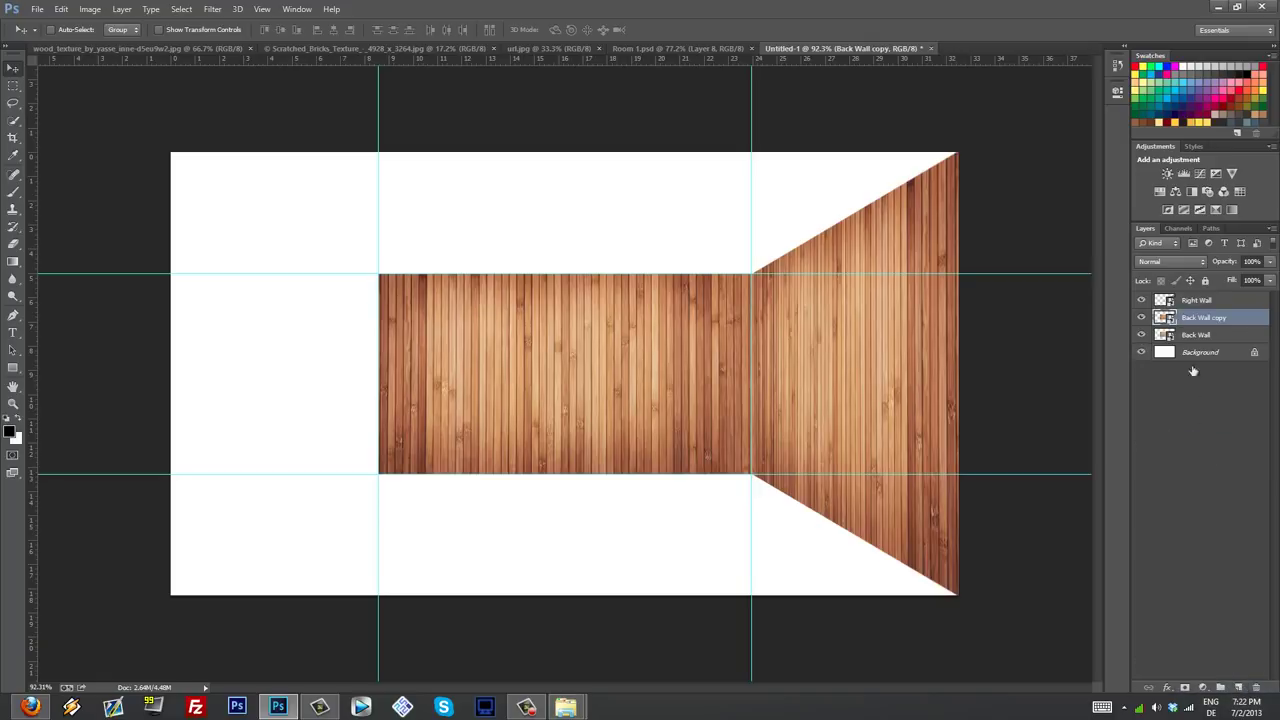
{"action": "right_click", "coordinate": [1208, 320]}
{"action": "left_click", "coordinate": [1121, 300]}
{"action": "right_click", "coordinate": [1214, 318]}
{"action": "left_click", "coordinate": [1080, 247]}
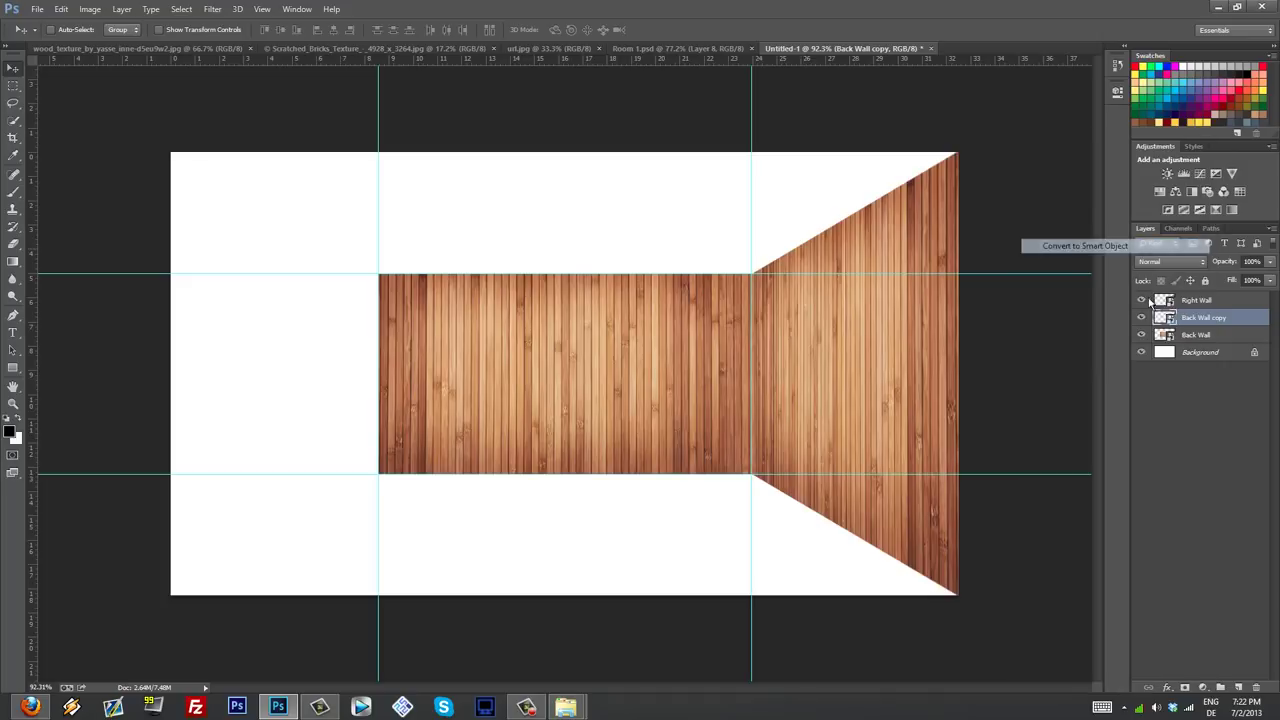
Step: Rename the copy Left Wall, move it into the canvas's left section and start Free Transform
{"action": "double_click", "coordinate": [1201, 318]}
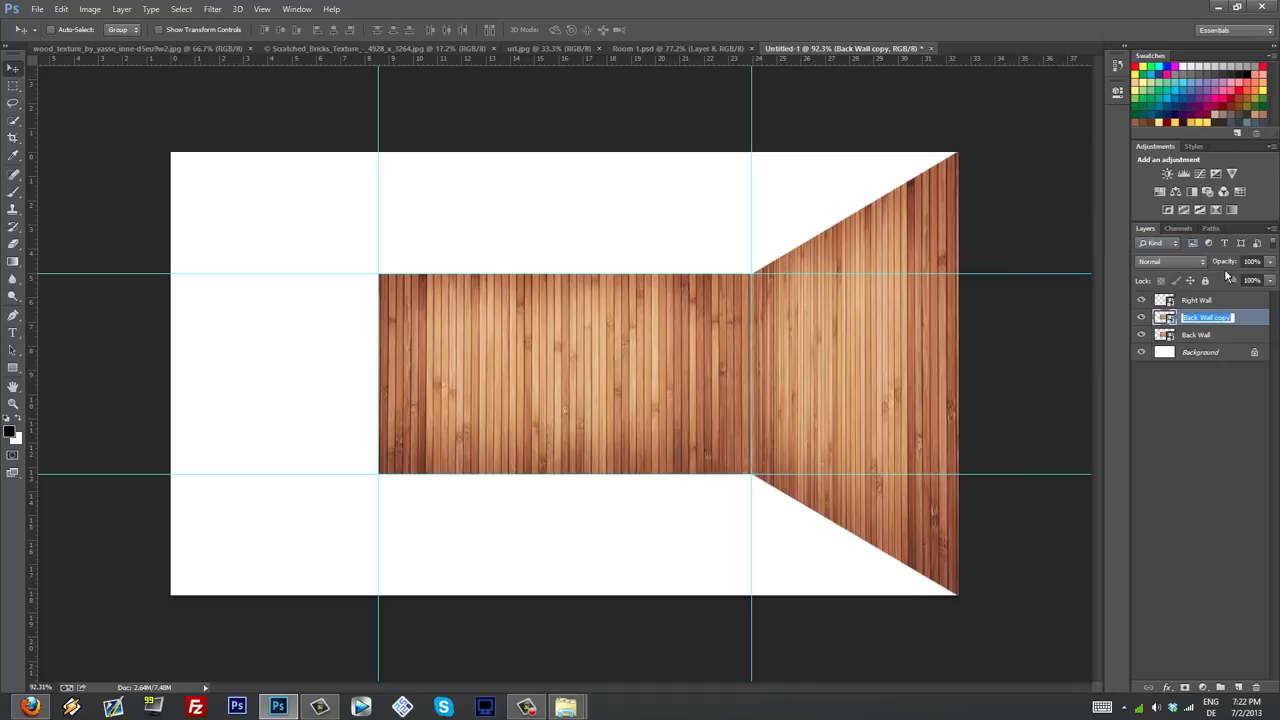
{"action": "type", "text": "Left Wall"}
{"action": "key", "text": "Return"}
{"action": "left_click_drag", "start_coordinate": [432, 372], "coordinate": [231, 371]}
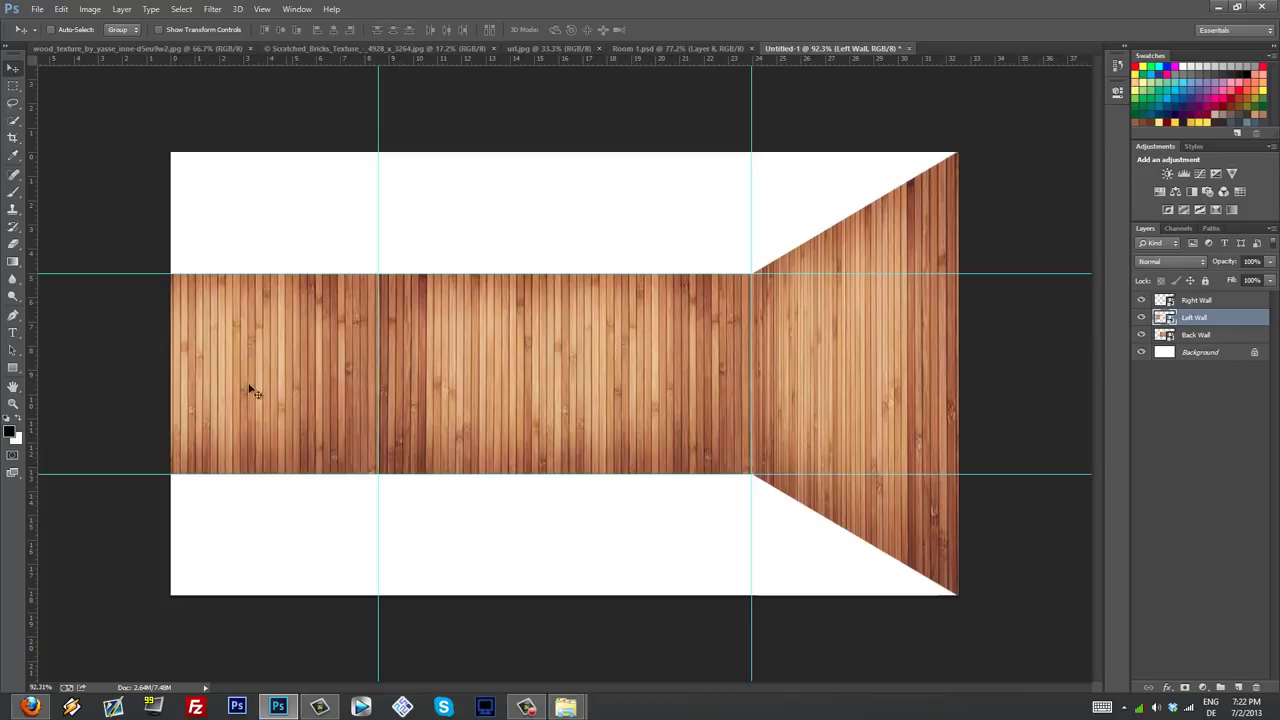
{"action": "key", "text": "ctrl+t"}
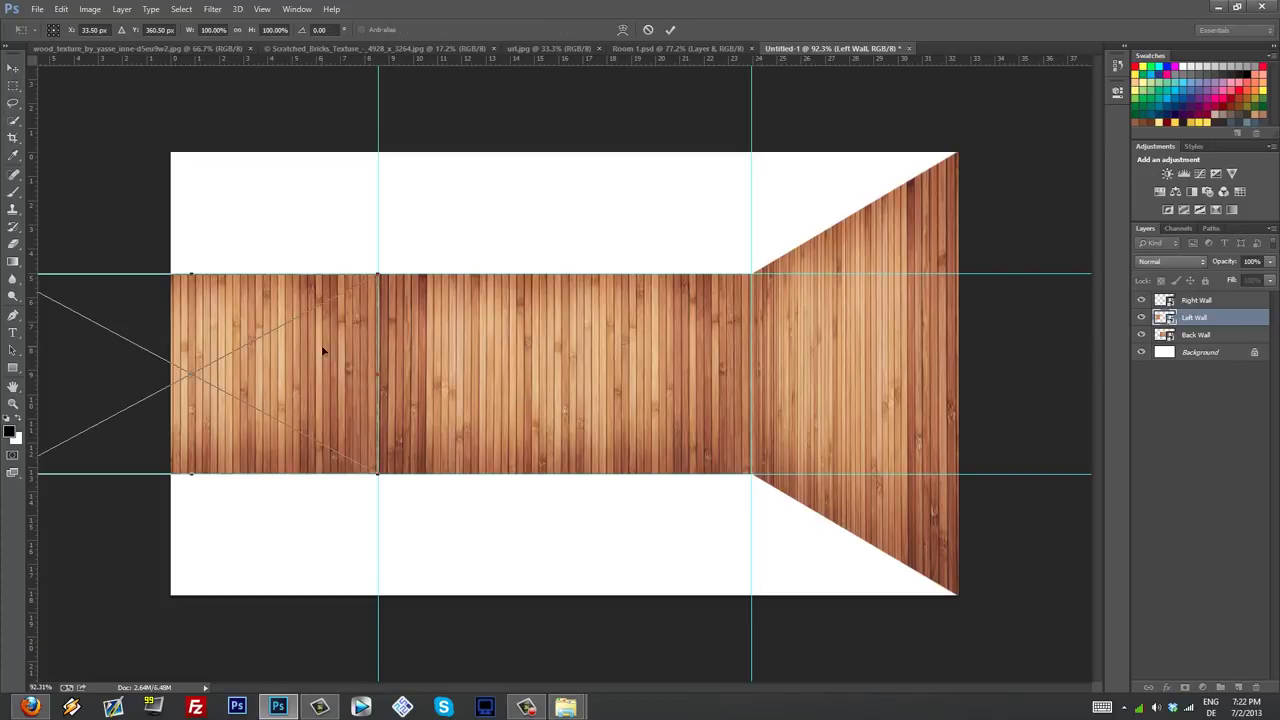
Step: Flip the Left Wall horizontally and narrow it to the left section
{"action": "right_click", "coordinate": [320, 346]}
{"action": "left_click", "coordinate": [390, 533]}
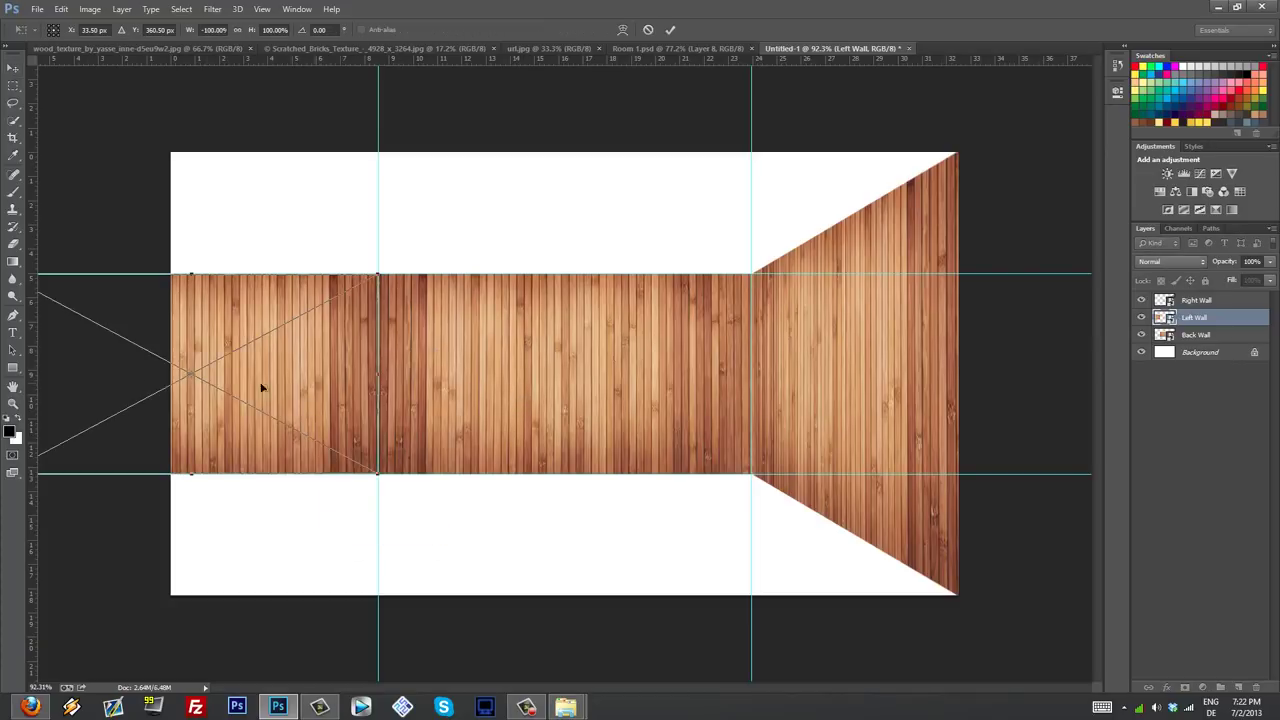
{"action": "key", "text": "ctrl+minus"}
{"action": "left_click_drag", "start_coordinate": [104, 380], "coordinate": [234, 368]}
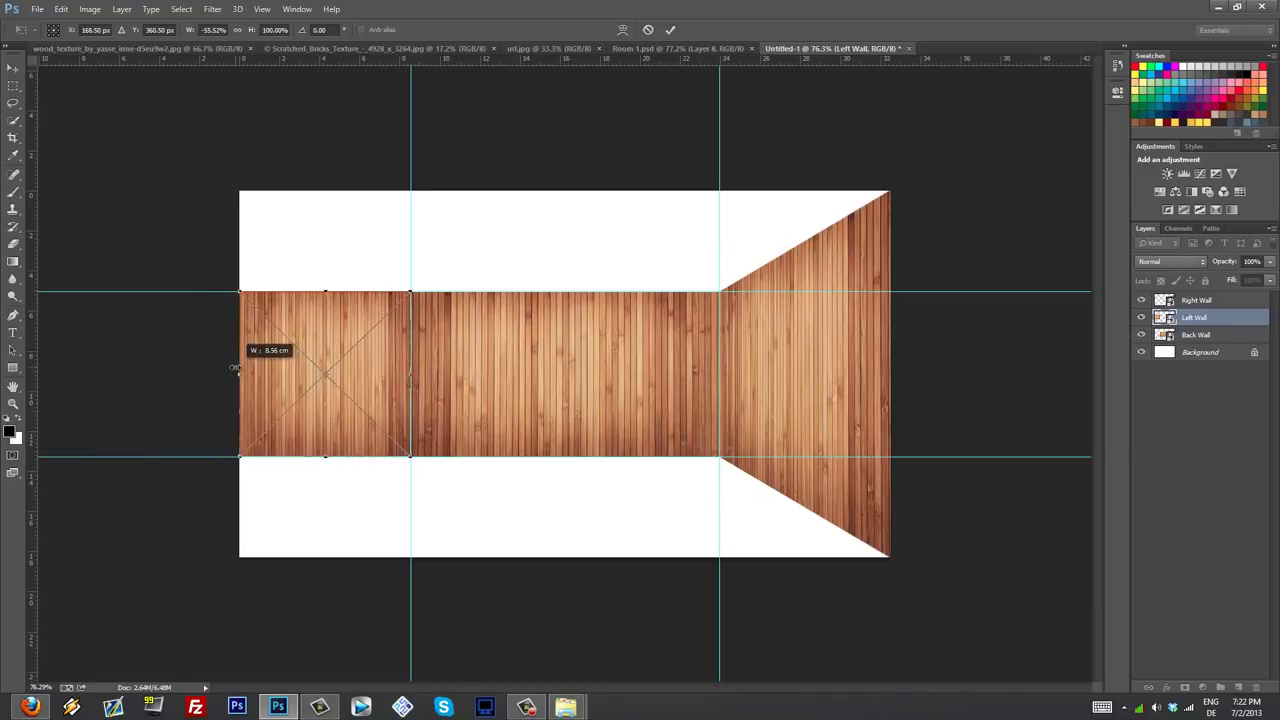
Step: Give the Left Wall perspective by raising its top-left corner, then apply the transform
{"action": "right_click", "coordinate": [307, 328]}
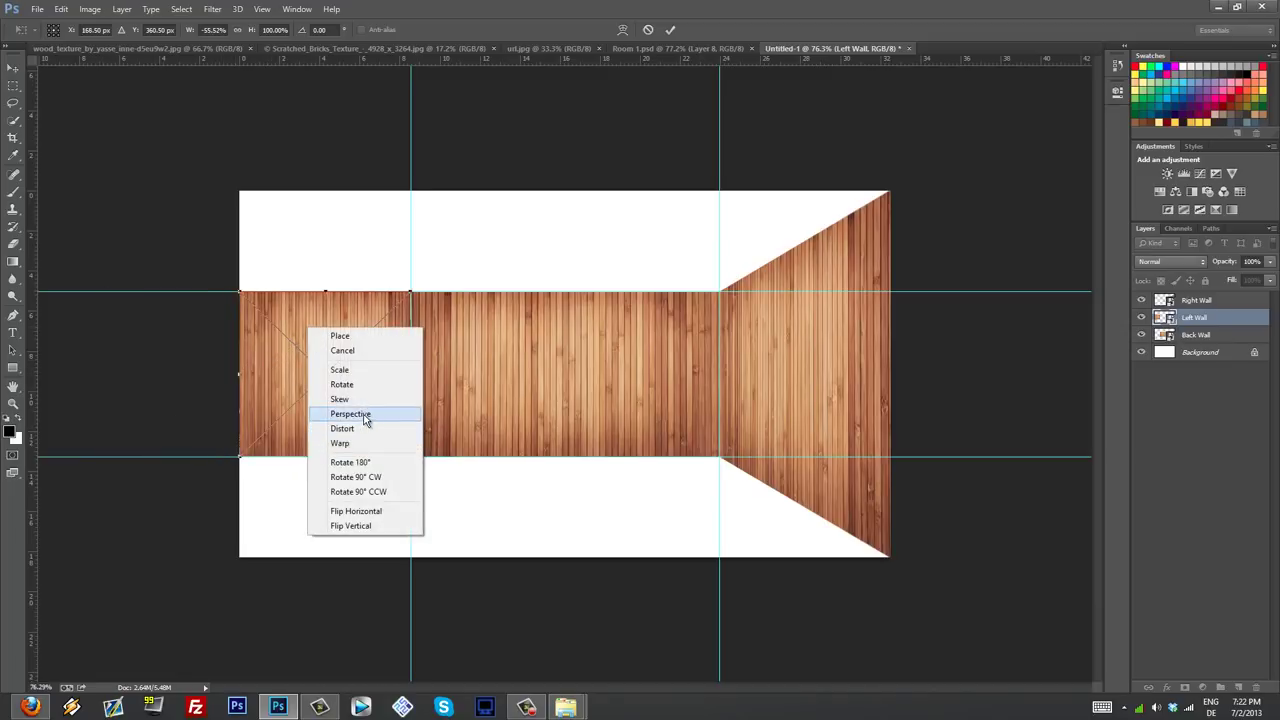
{"action": "left_click", "coordinate": [335, 406]}
{"action": "left_click_drag", "start_coordinate": [240, 292], "coordinate": [238, 195]}
{"action": "scroll", "coordinate": [412, 283], "scroll_direction": "up", "scroll_amount": 5}
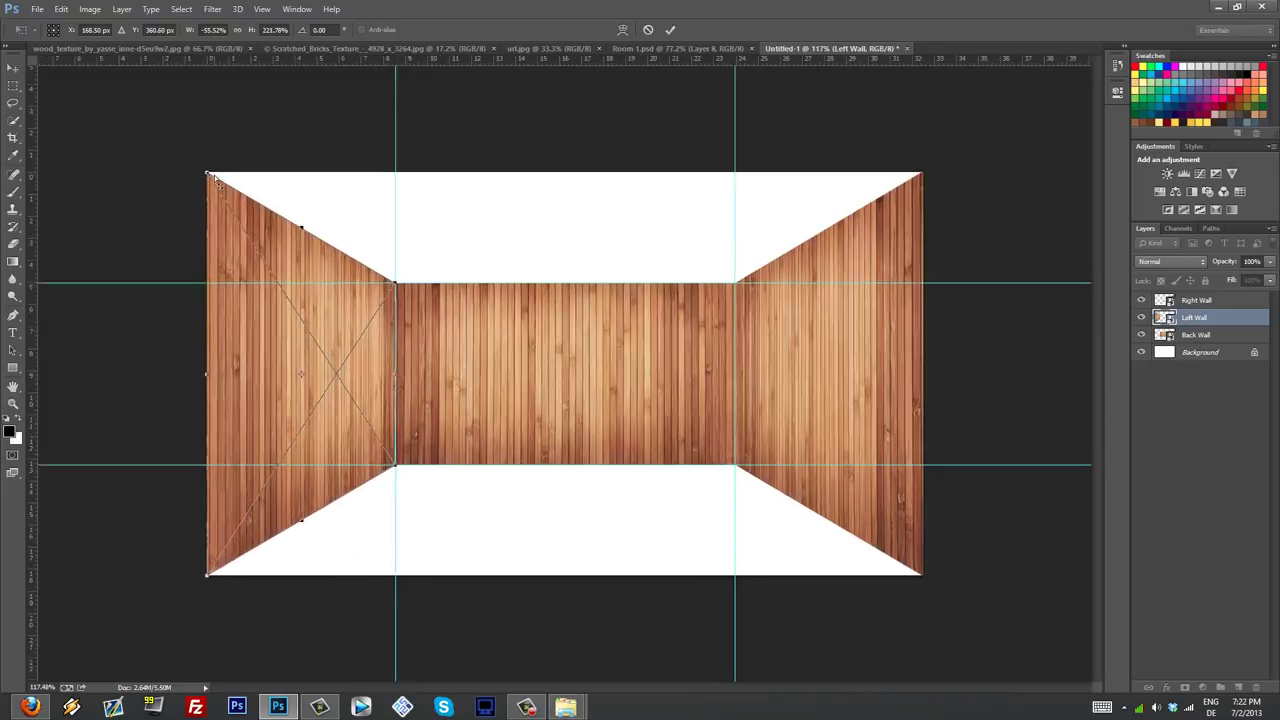
{"action": "left_click_drag", "start_coordinate": [172, 154], "coordinate": [449, 406]}
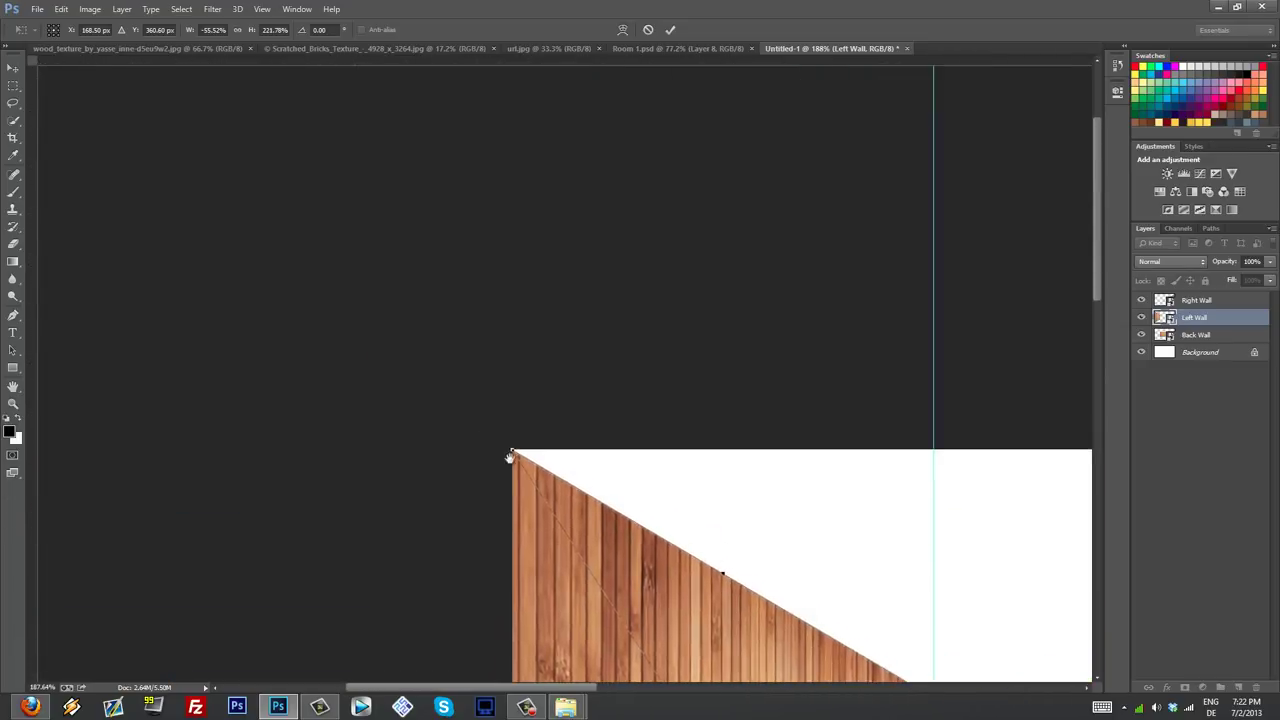
{"action": "scroll", "coordinate": [614, 530], "scroll_direction": "up", "scroll_amount": 10}
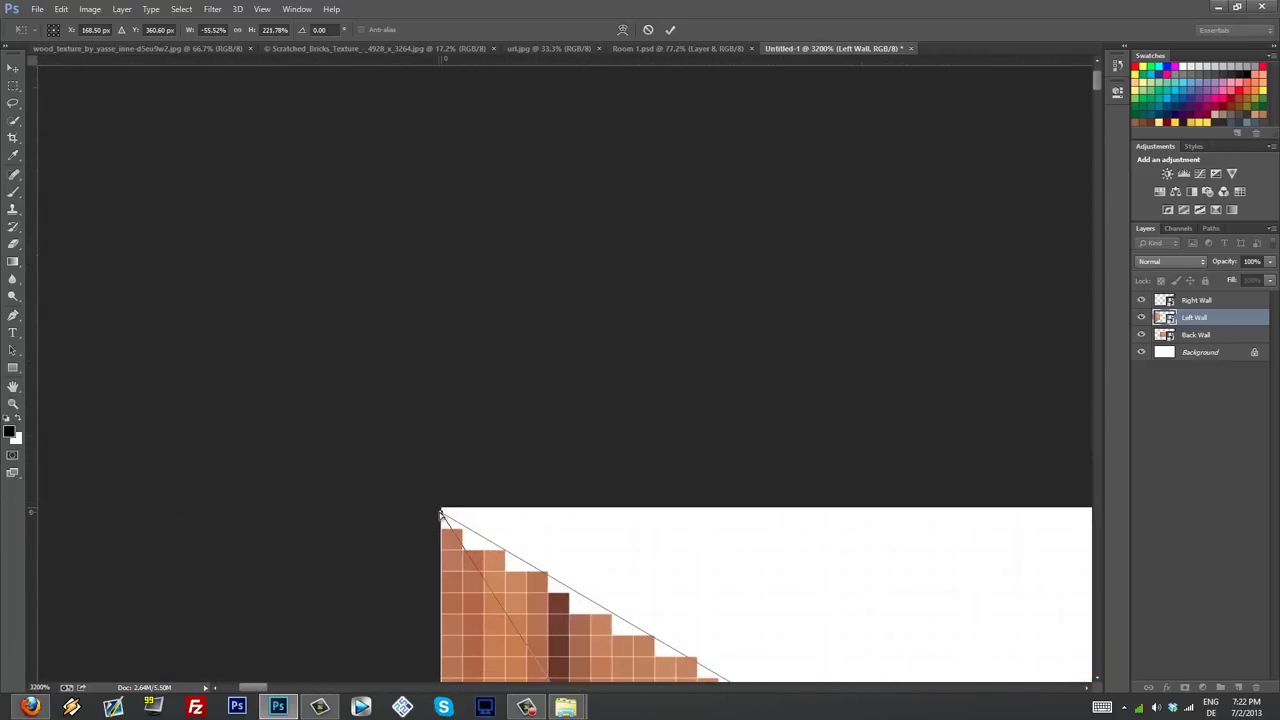
{"action": "left_click_drag", "start_coordinate": [441, 513], "coordinate": [436, 496]}
{"action": "key", "text": "Return"}
{"action": "scroll", "coordinate": [790, 415], "scroll_direction": "down", "scroll_amount": 3}
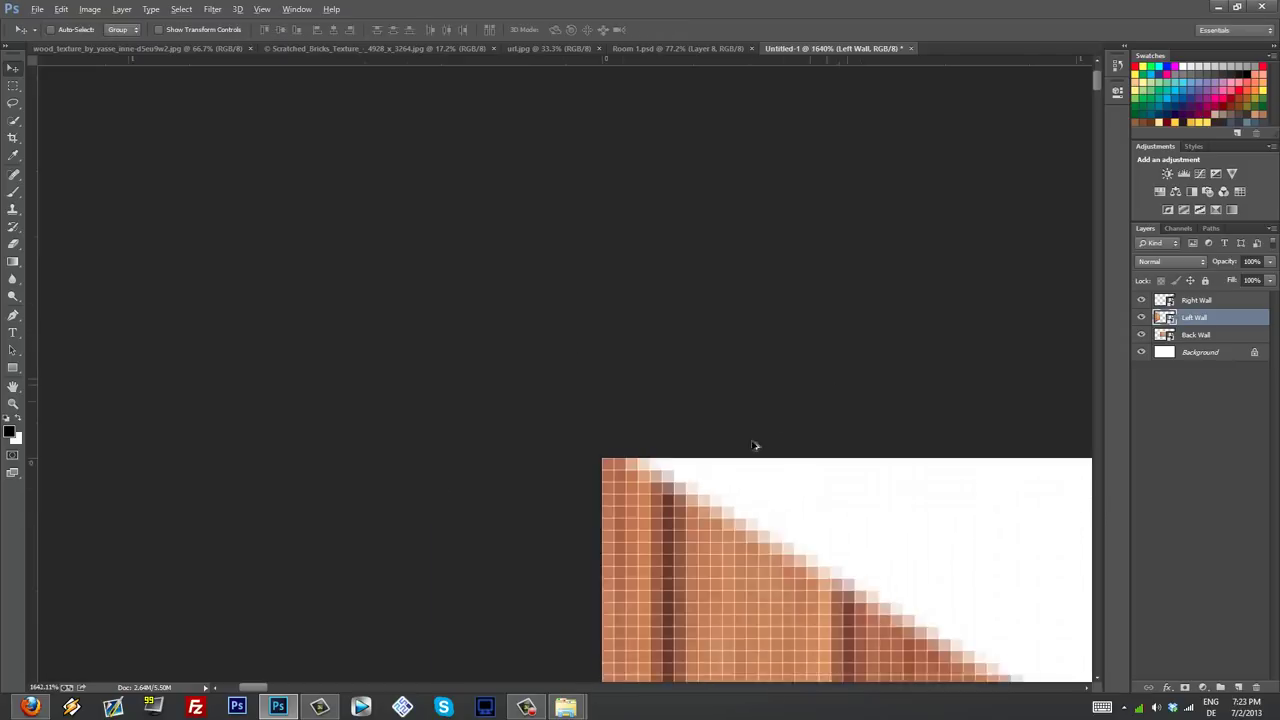
{"action": "scroll", "coordinate": [755, 446], "scroll_direction": "down", "scroll_amount": 5}
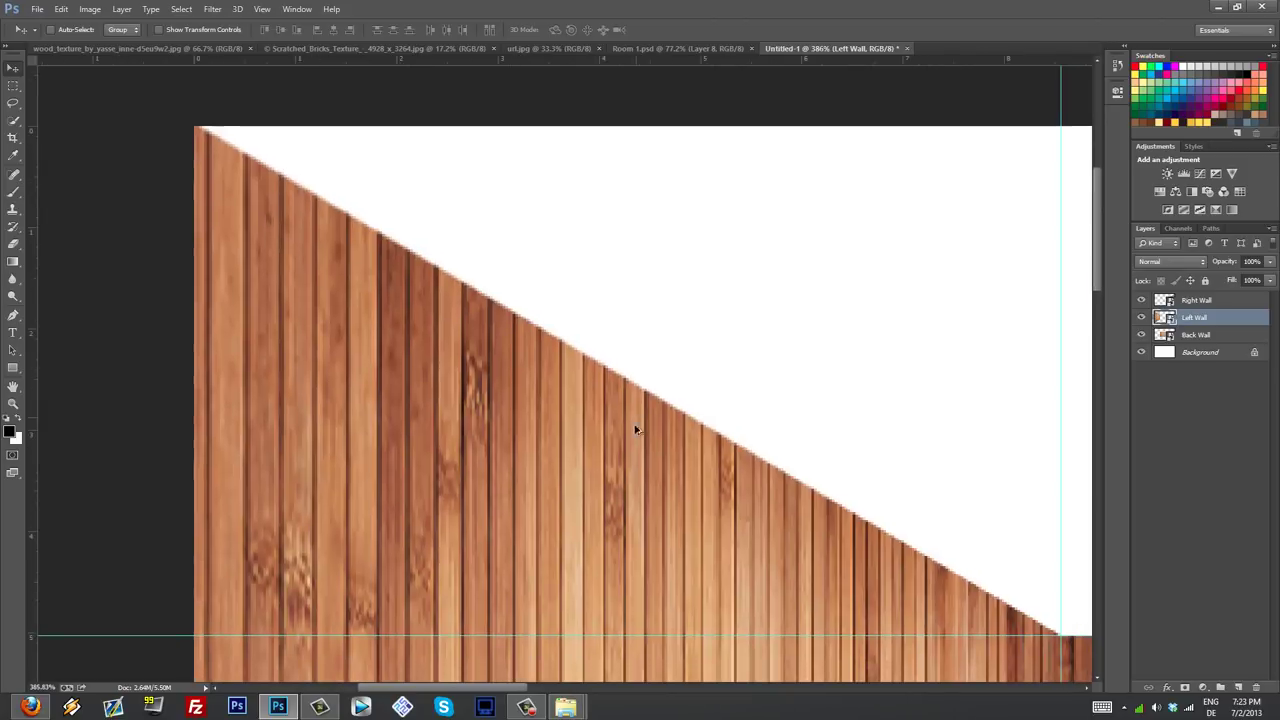
{"action": "scroll", "coordinate": [635, 430], "scroll_direction": "down", "scroll_amount": 5}
{"action": "scroll", "coordinate": [594, 409], "scroll_direction": "up", "scroll_amount": 1}
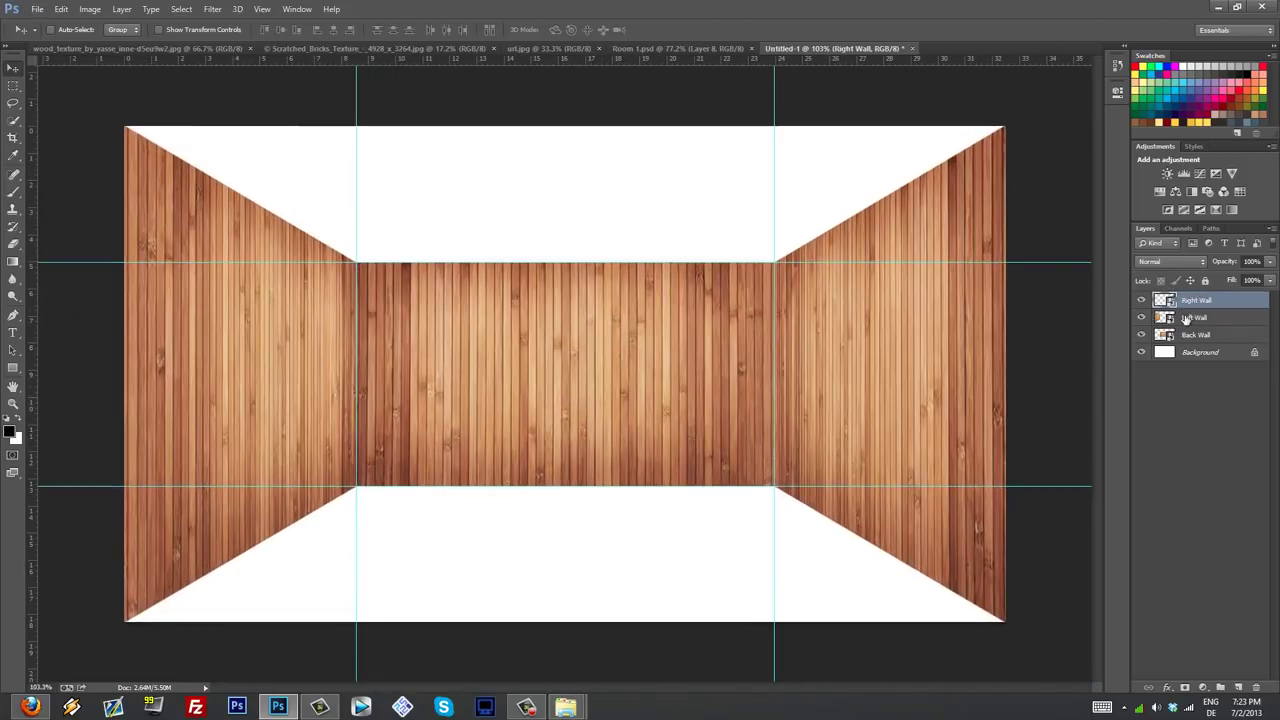
Step: Duplicate Back Wall, rasterize it, rename it Top Wall, make it a Smart Object and move it up
{"action": "left_click", "coordinate": [1187, 336]}
{"action": "left_click_drag", "start_coordinate": [1190, 336], "coordinate": [1238, 688]}
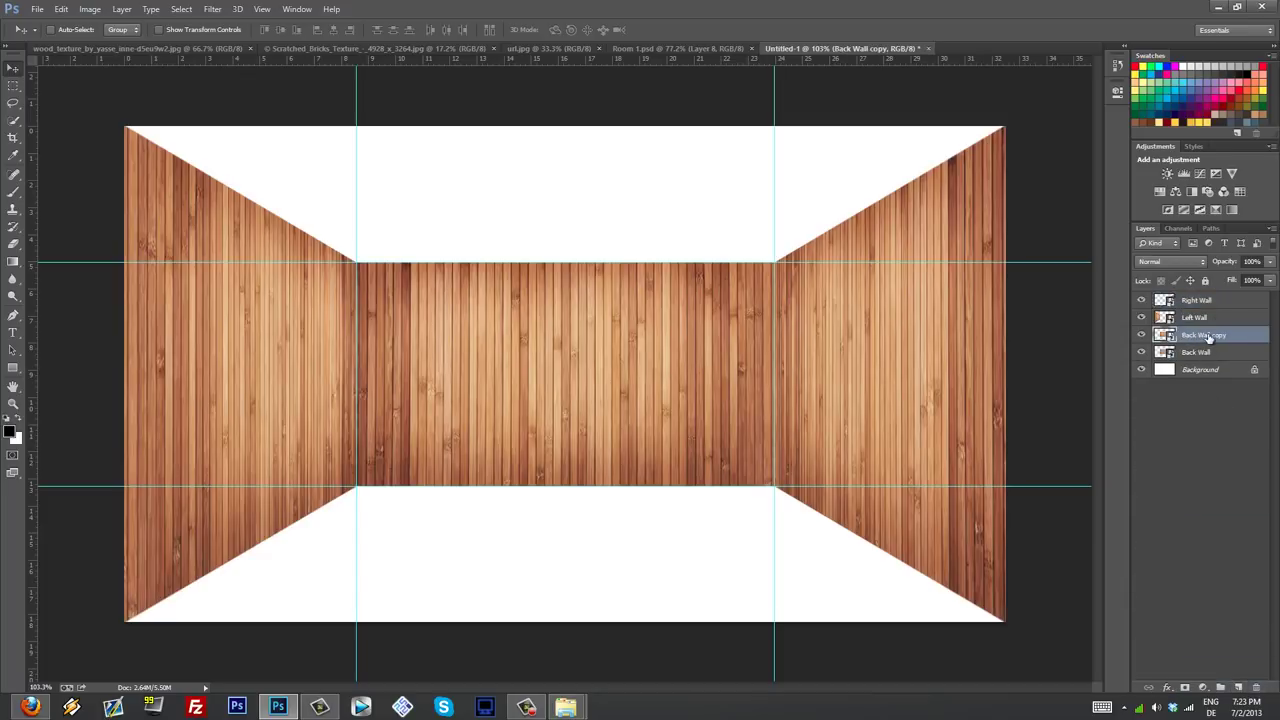
{"action": "right_click", "coordinate": [1210, 338]}
{"action": "left_click", "coordinate": [1126, 296]}
{"action": "double_click", "coordinate": [1207, 335]}
{"action": "type", "text": "Top Wall"}
{"action": "left_click", "coordinate": [1254, 339]}
{"action": "right_click", "coordinate": [1254, 340]}
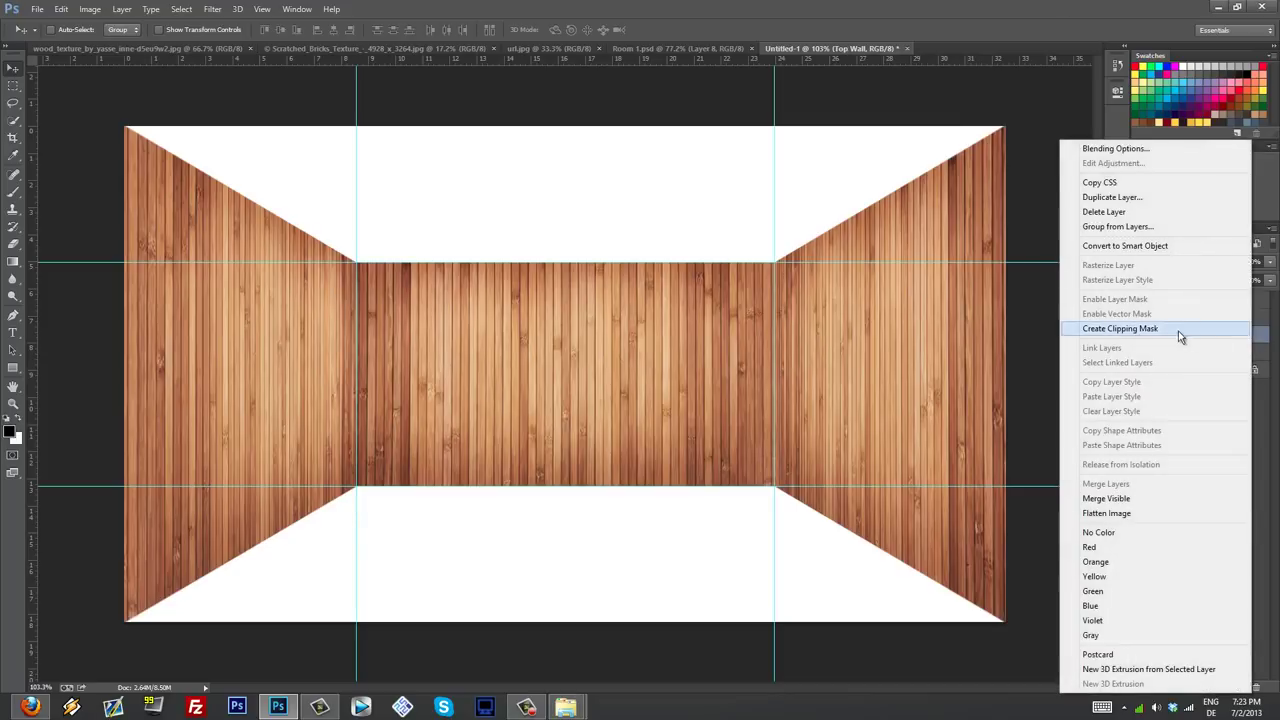
{"action": "left_click", "coordinate": [1143, 245]}
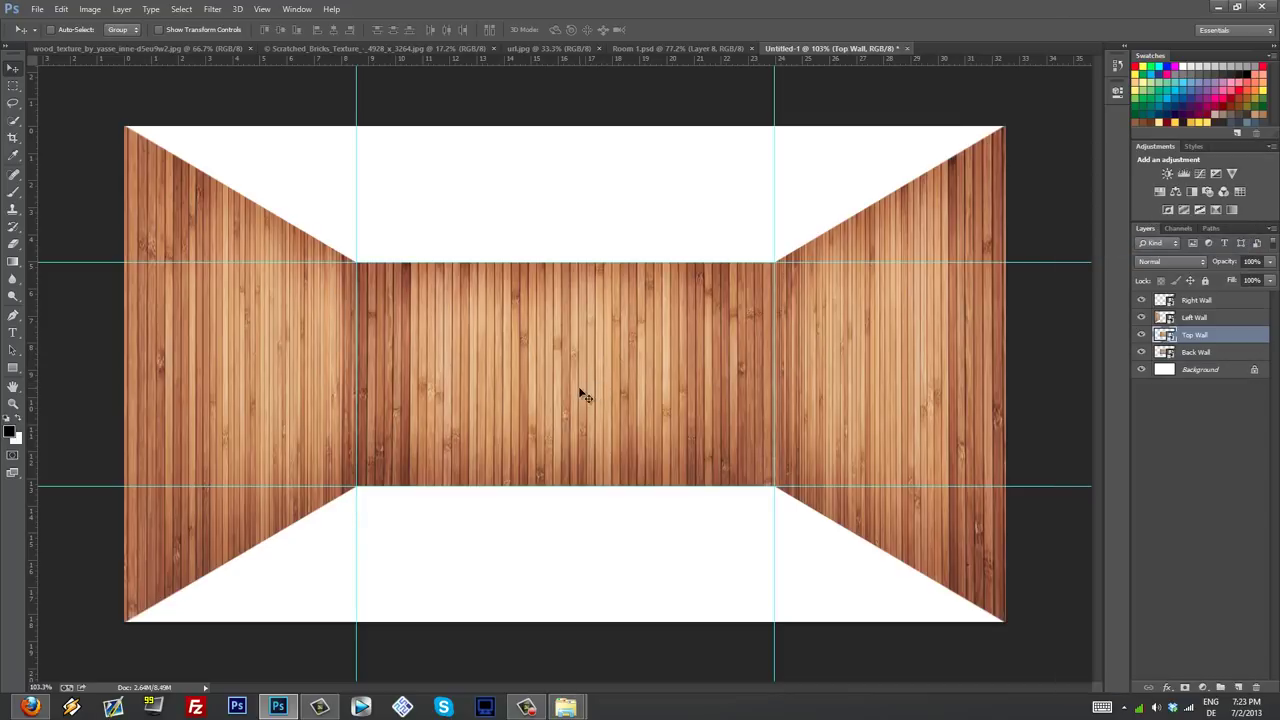
{"action": "left_click_drag", "start_coordinate": [579, 392], "coordinate": [561, 163]}
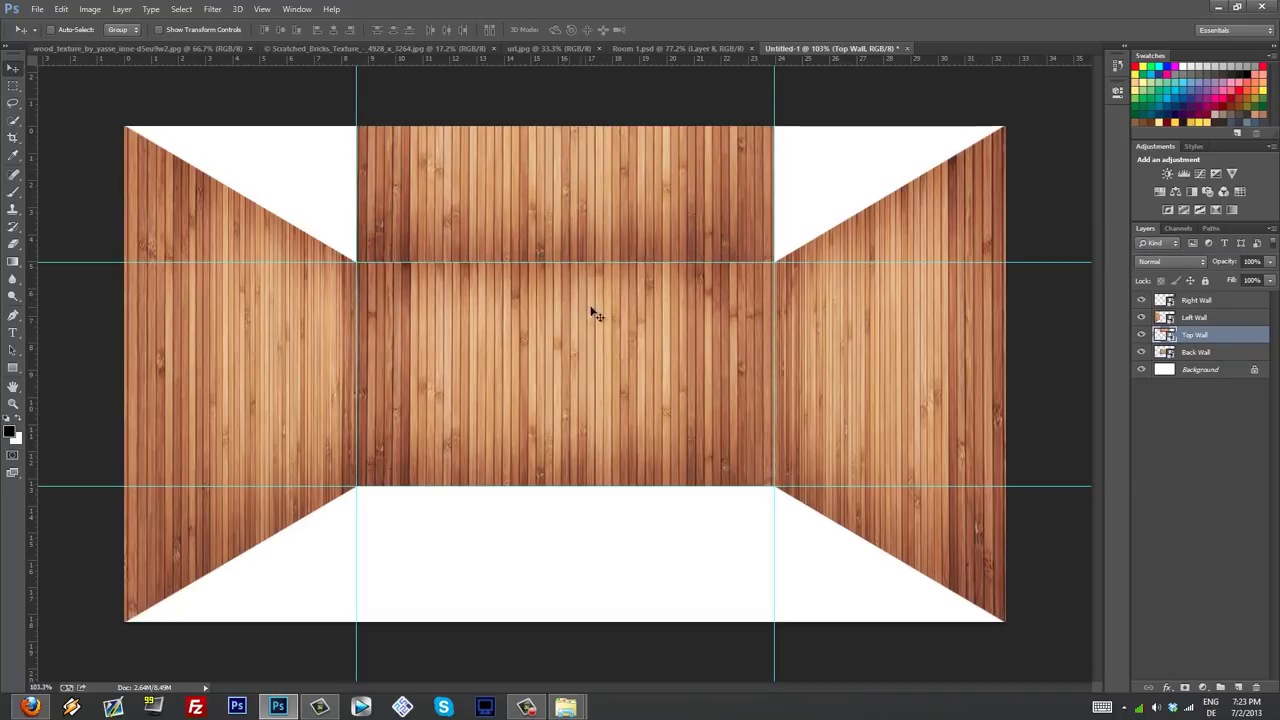
Step: Flip the Top Wall vertically and shrink it to the ceiling height
{"action": "key", "text": "ctrl+t"}
{"action": "scroll", "coordinate": [607, 255], "scroll_direction": "down", "scroll_amount": 1}
{"action": "right_click", "coordinate": [600, 223]}
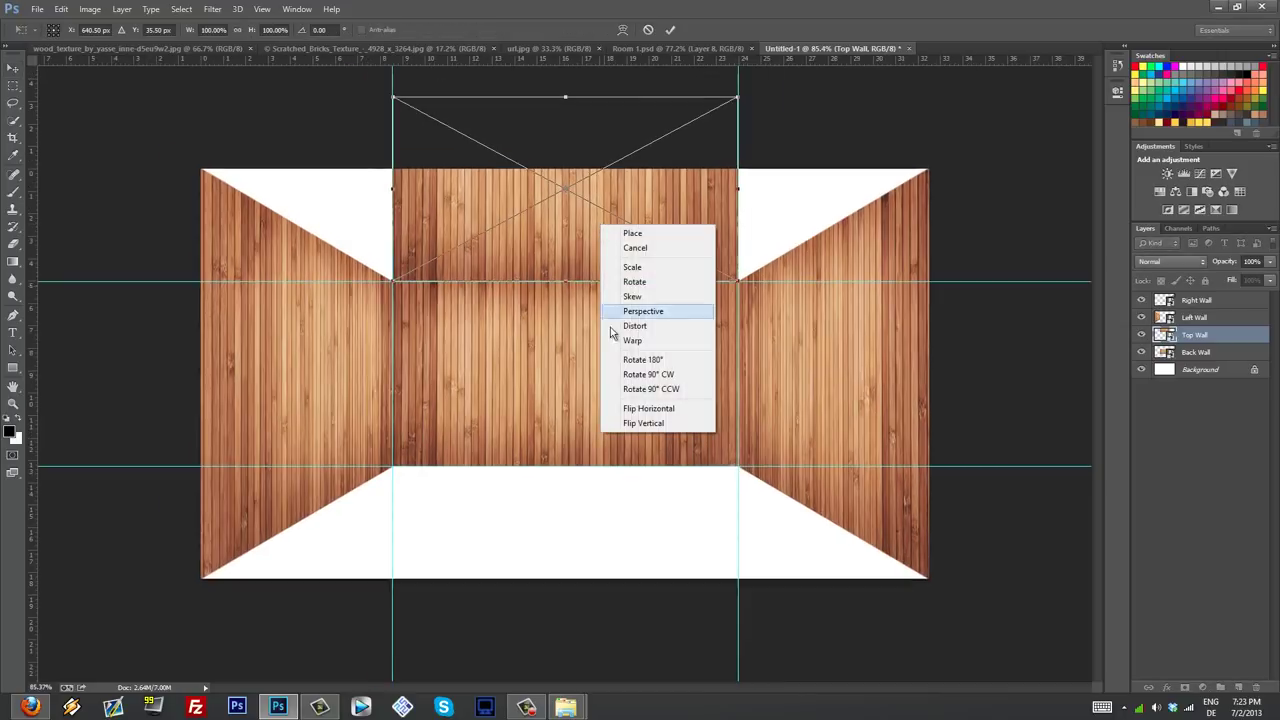
{"action": "left_click", "coordinate": [657, 423]}
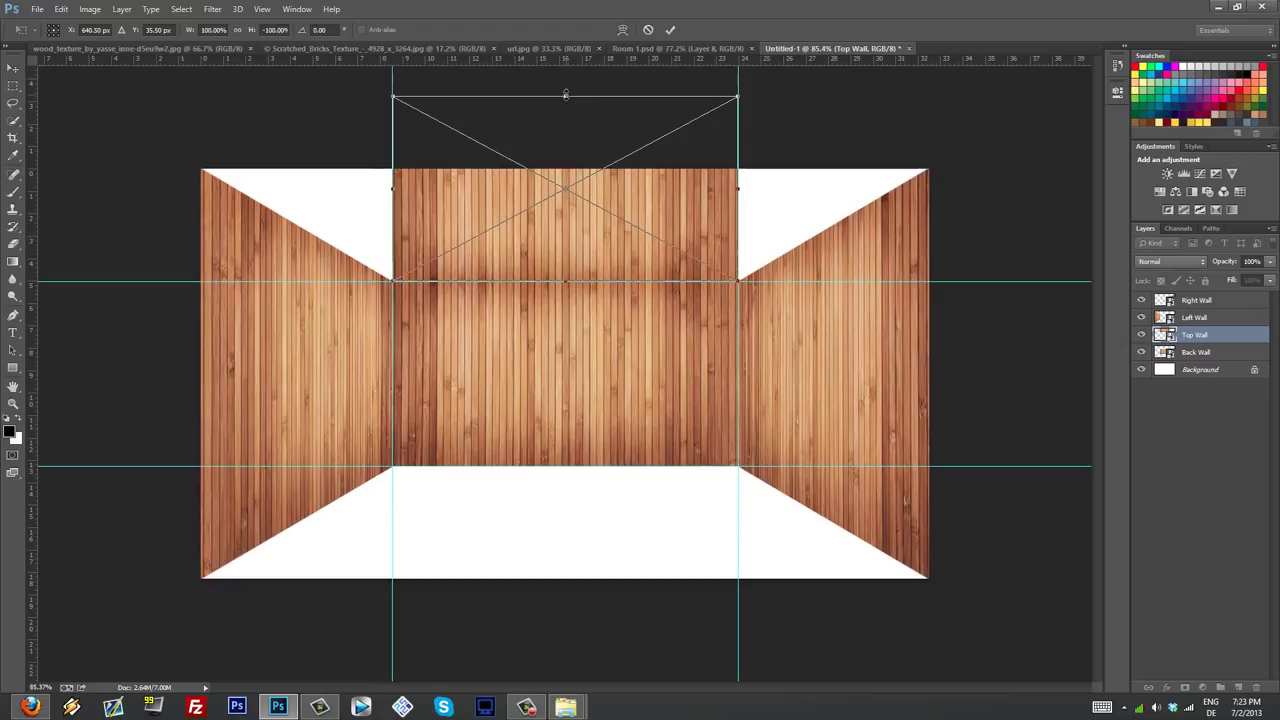
{"action": "left_click_drag", "start_coordinate": [565, 95], "coordinate": [568, 169]}
Step: Put the ceiling in perspective, stretching its top corners to the canvas corners, and apply
{"action": "right_click", "coordinate": [510, 197]}
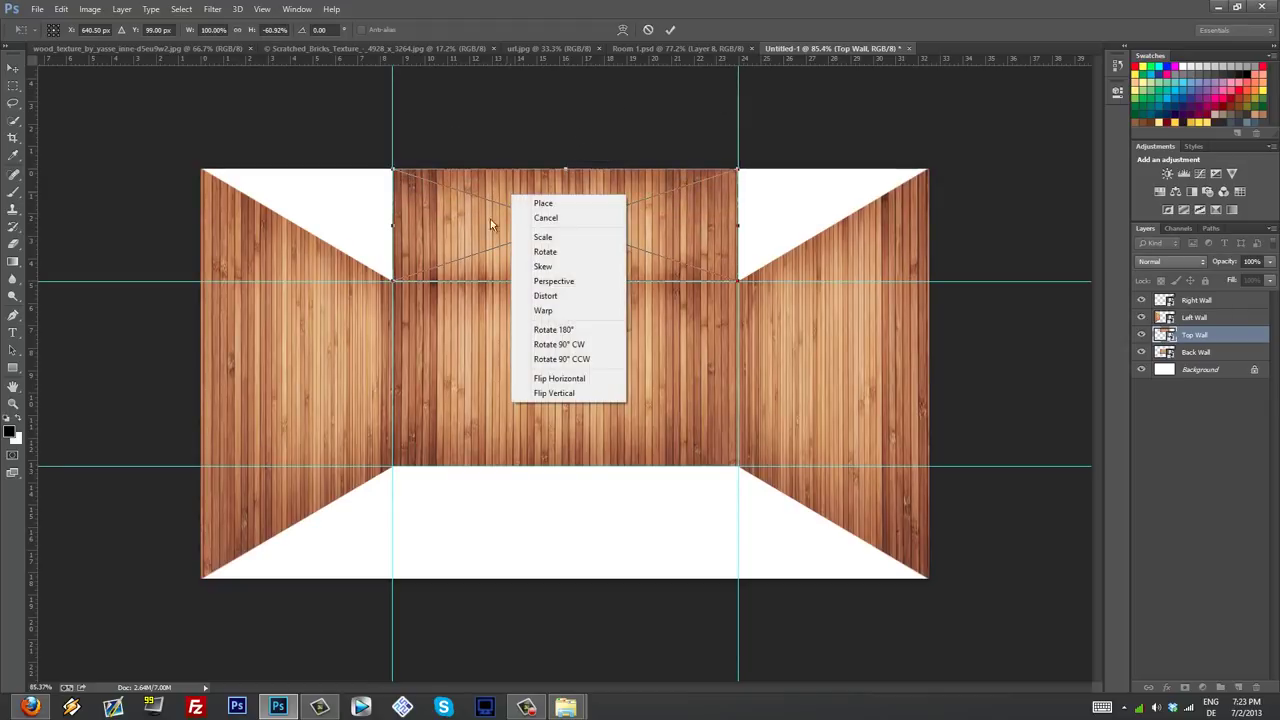
{"action": "left_click", "coordinate": [566, 283]}
{"action": "left_click_drag", "start_coordinate": [393, 173], "coordinate": [199, 171]}
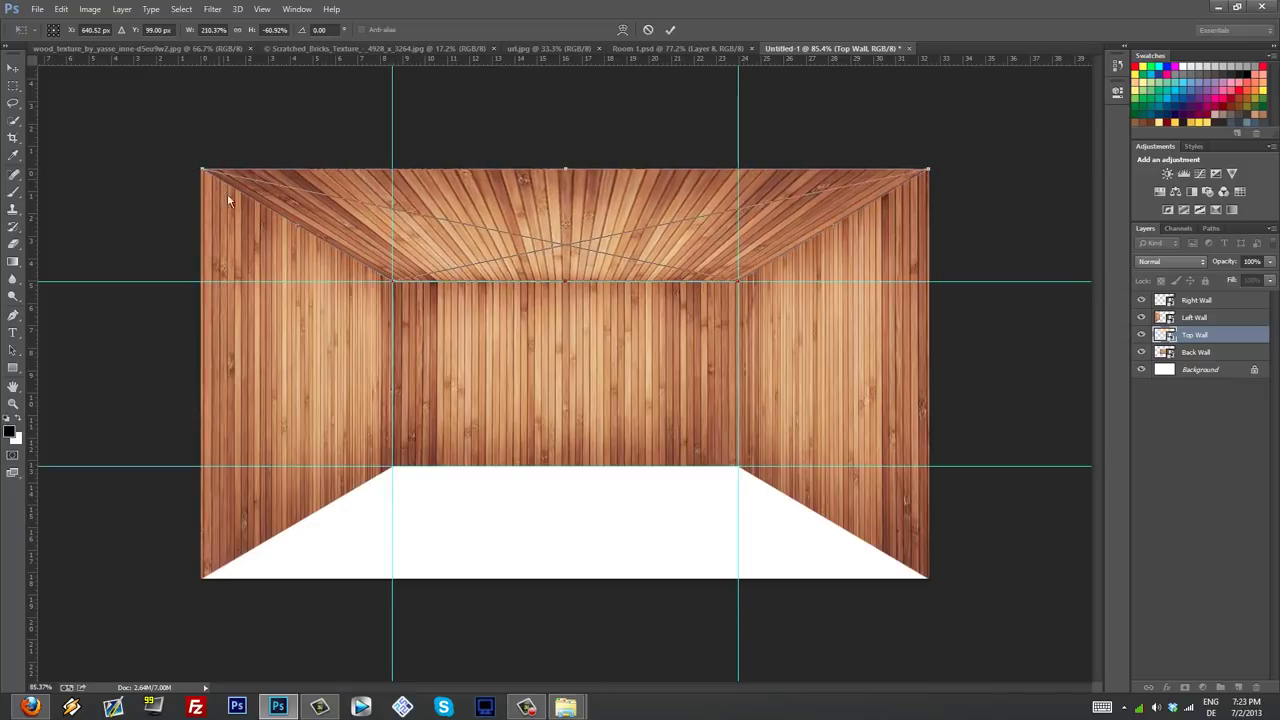
{"action": "scroll", "coordinate": [158, 162], "scroll_direction": "up", "scroll_amount": 4}
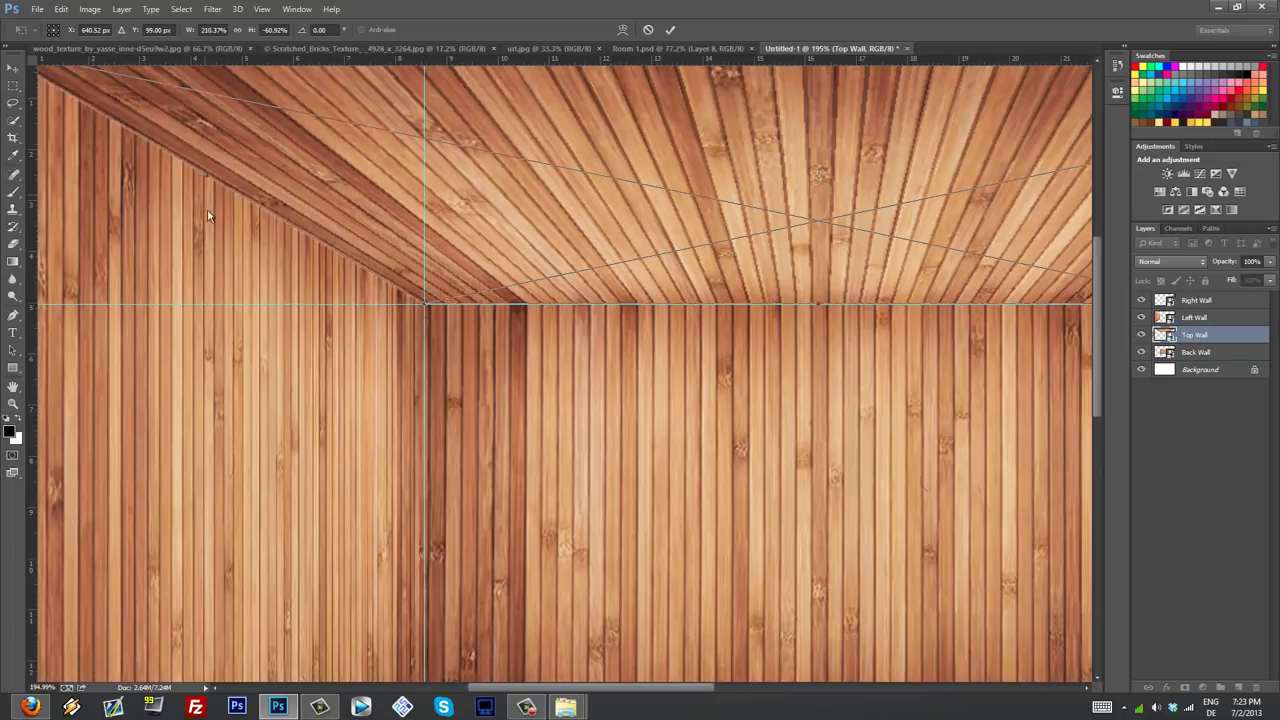
{"action": "left_click_drag", "start_coordinate": [205, 227], "coordinate": [495, 419]}
{"action": "scroll", "coordinate": [294, 236], "scroll_direction": "up", "scroll_amount": 2}
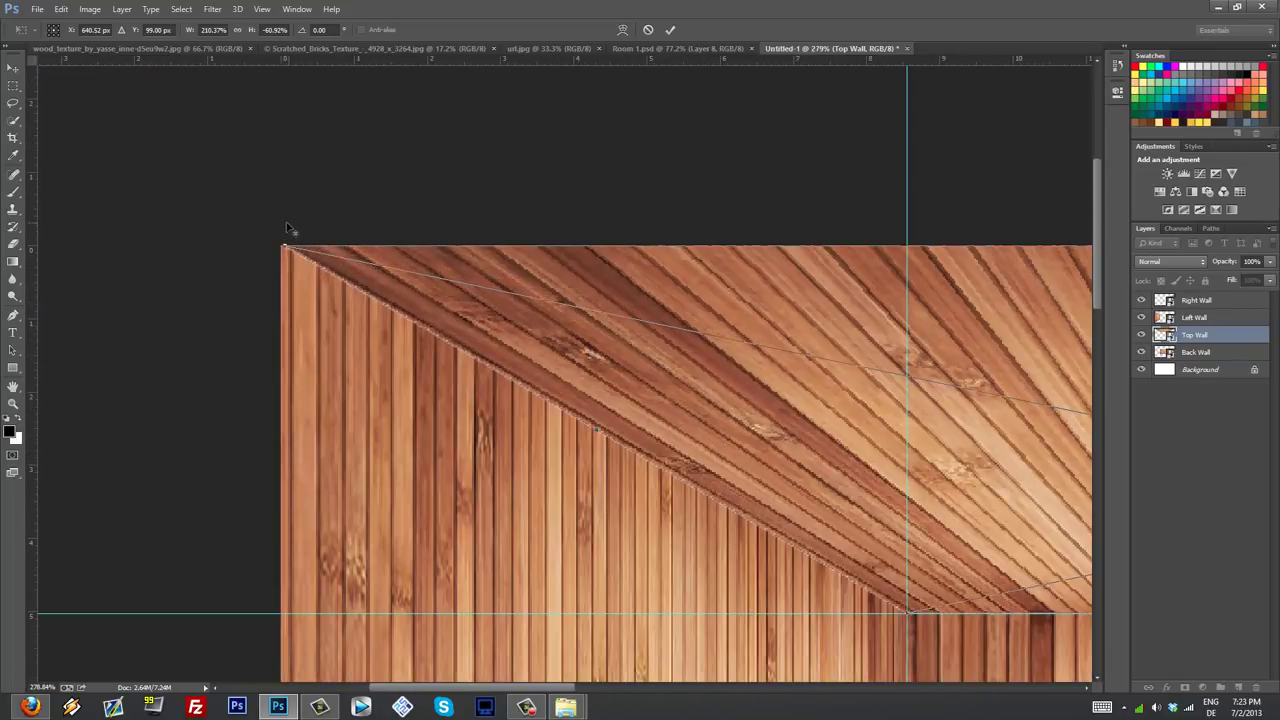
{"action": "left_click_drag", "start_coordinate": [281, 247], "coordinate": [278, 248]}
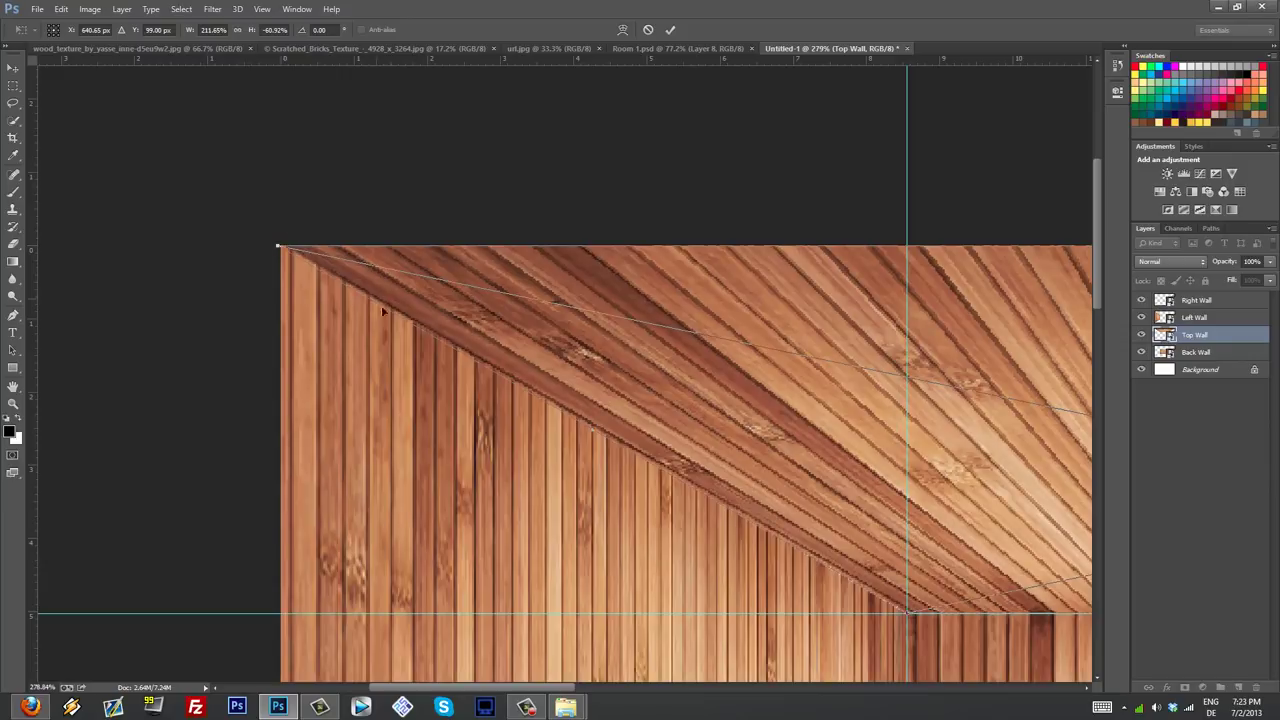
{"action": "key", "text": "Return"}
{"action": "scroll", "coordinate": [630, 388], "scroll_direction": "down", "scroll_amount": 3}
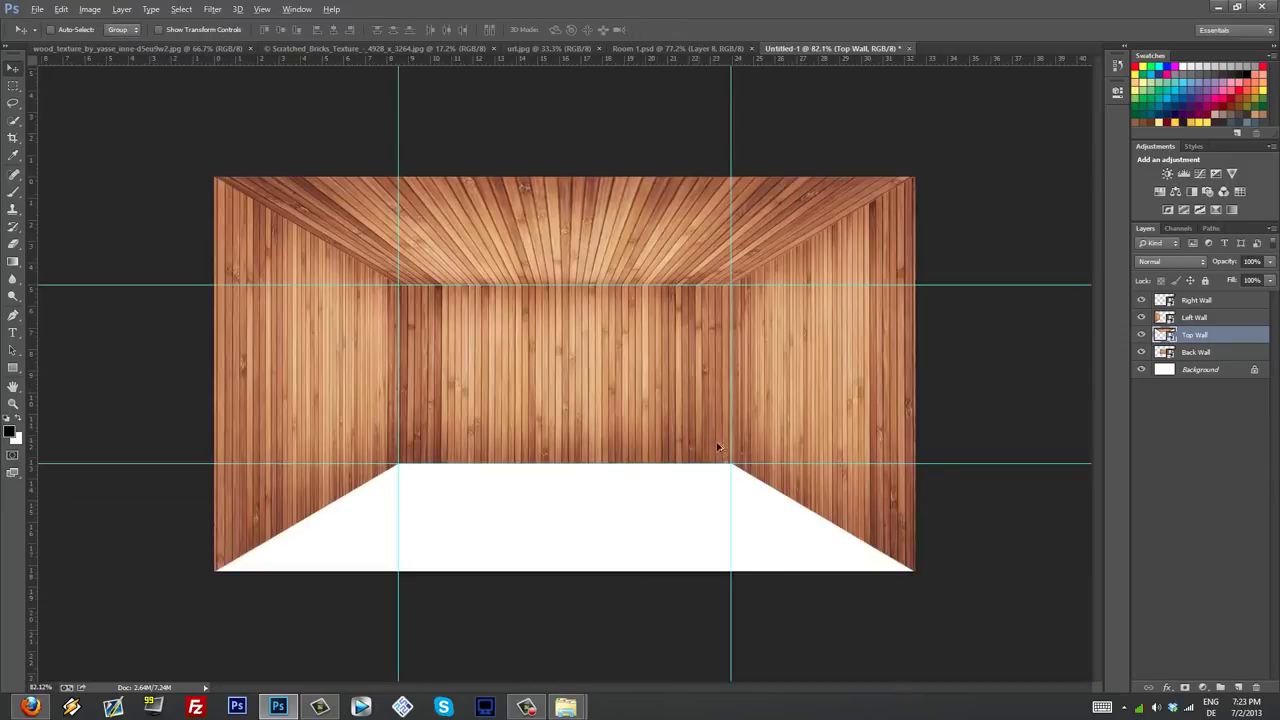
{"action": "scroll", "coordinate": [718, 447], "scroll_direction": "down", "scroll_amount": 2}
Step: Duplicate Back Wall, name the copy Floor, and move it to the top of the stack
{"action": "scroll", "coordinate": [797, 266], "scroll_direction": "up", "scroll_amount": 1}
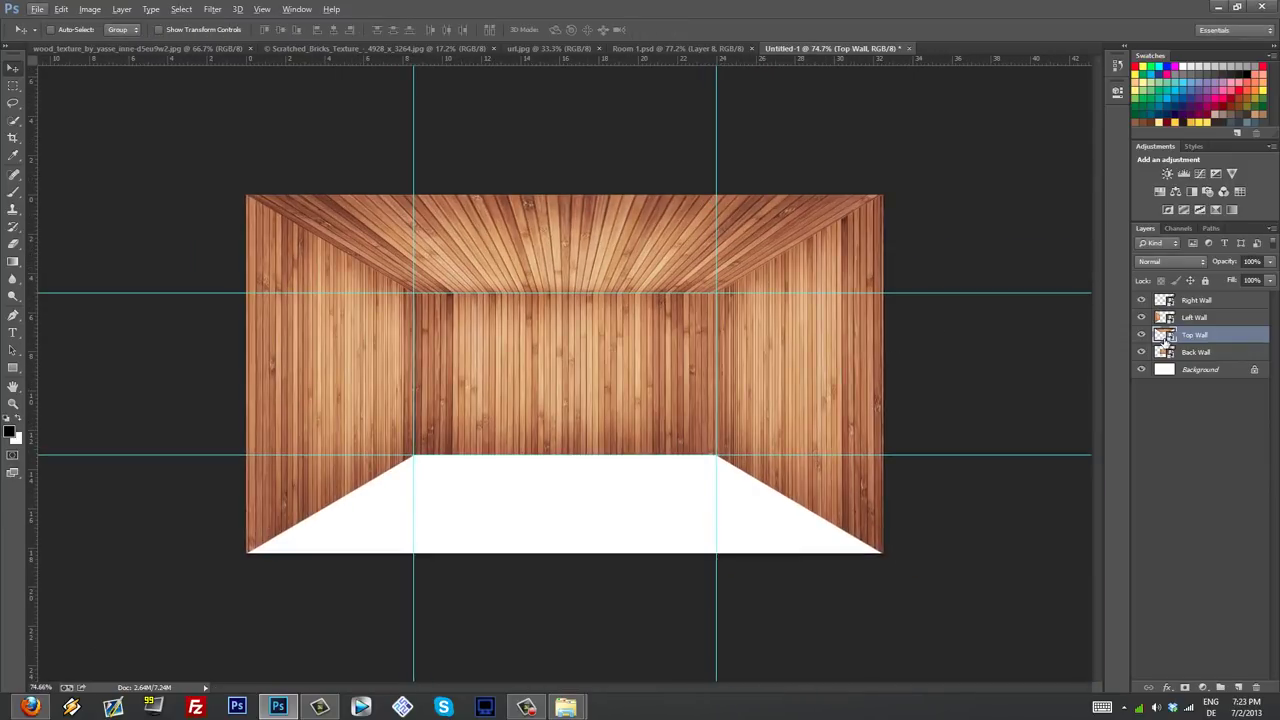
{"action": "double_click", "coordinate": [1198, 352]}
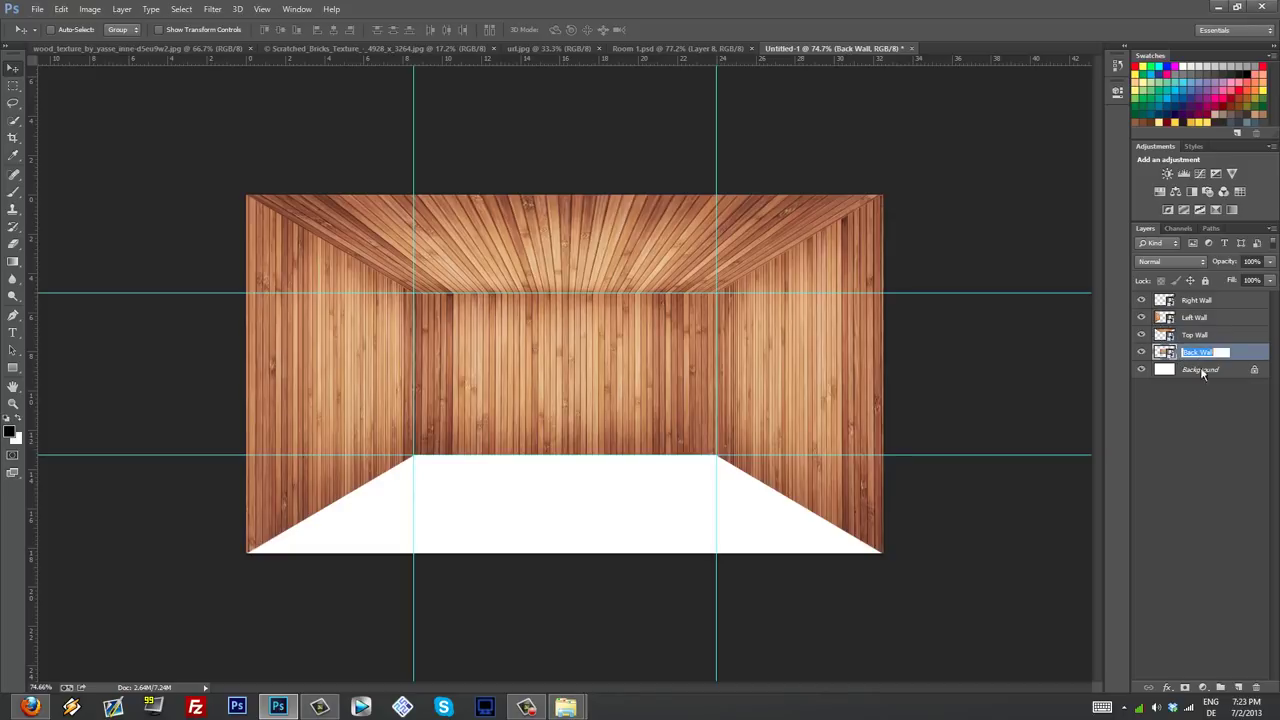
{"action": "left_click_drag", "start_coordinate": [1166, 353], "coordinate": [1238, 687]}
{"action": "double_click", "coordinate": [1200, 352]}
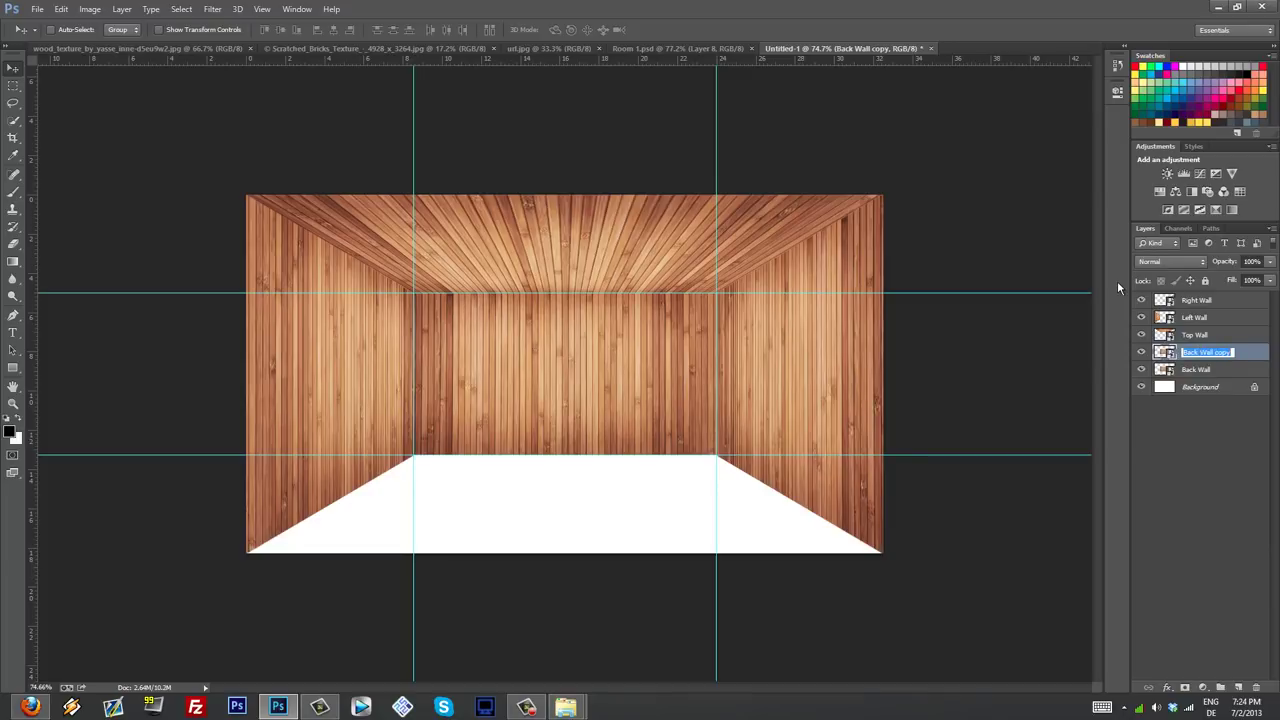
{"action": "type", "text": "Floor"}
{"action": "left_click", "coordinate": [1230, 357]}
{"action": "left_click_drag", "start_coordinate": [1222, 352], "coordinate": [1220, 298]}
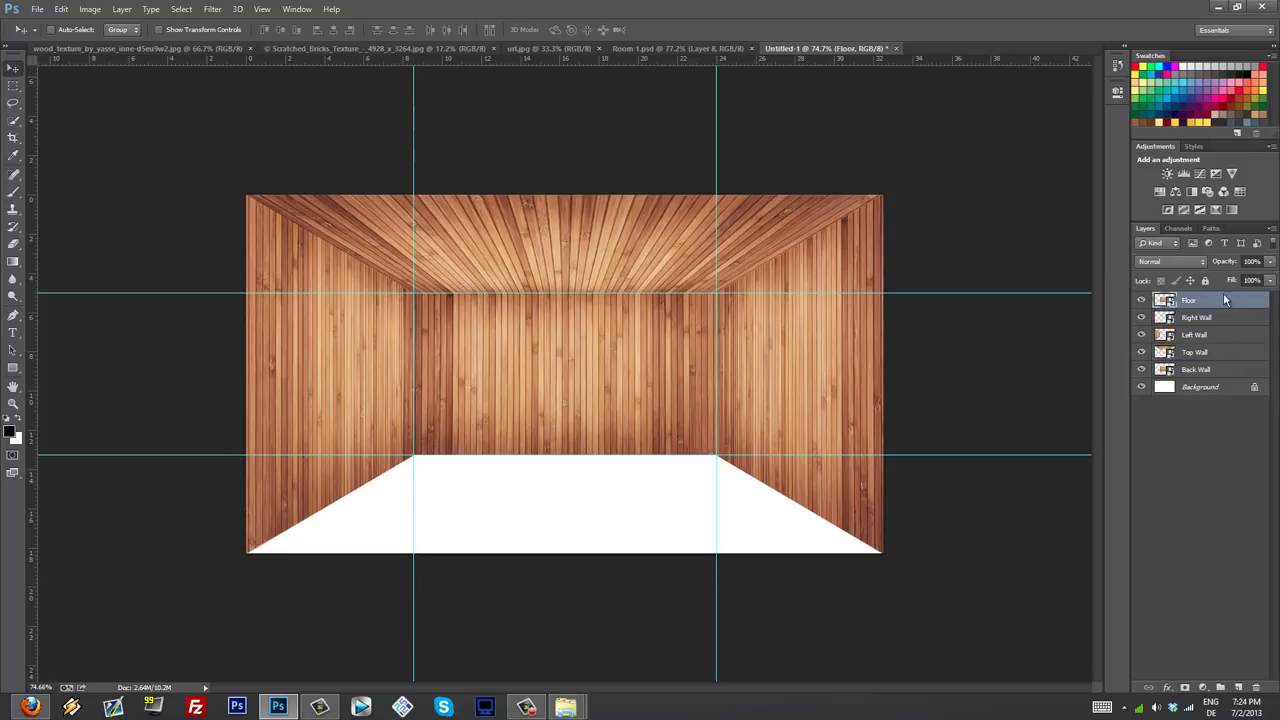
Step: Rasterize the Floor layer and convert it to a Smart Object
{"action": "right_click", "coordinate": [1218, 298]}
{"action": "left_click", "coordinate": [1134, 302]}
{"action": "right_click", "coordinate": [1233, 302]}
{"action": "left_click", "coordinate": [1131, 246]}
Step: Move the Floor below the back wall, flip it vertically and shorten it to the floor height
{"action": "key", "text": "ctrl+t"}
{"action": "left_click_drag", "start_coordinate": [580, 401], "coordinate": [605, 497]}
{"action": "right_click", "coordinate": [605, 497]}
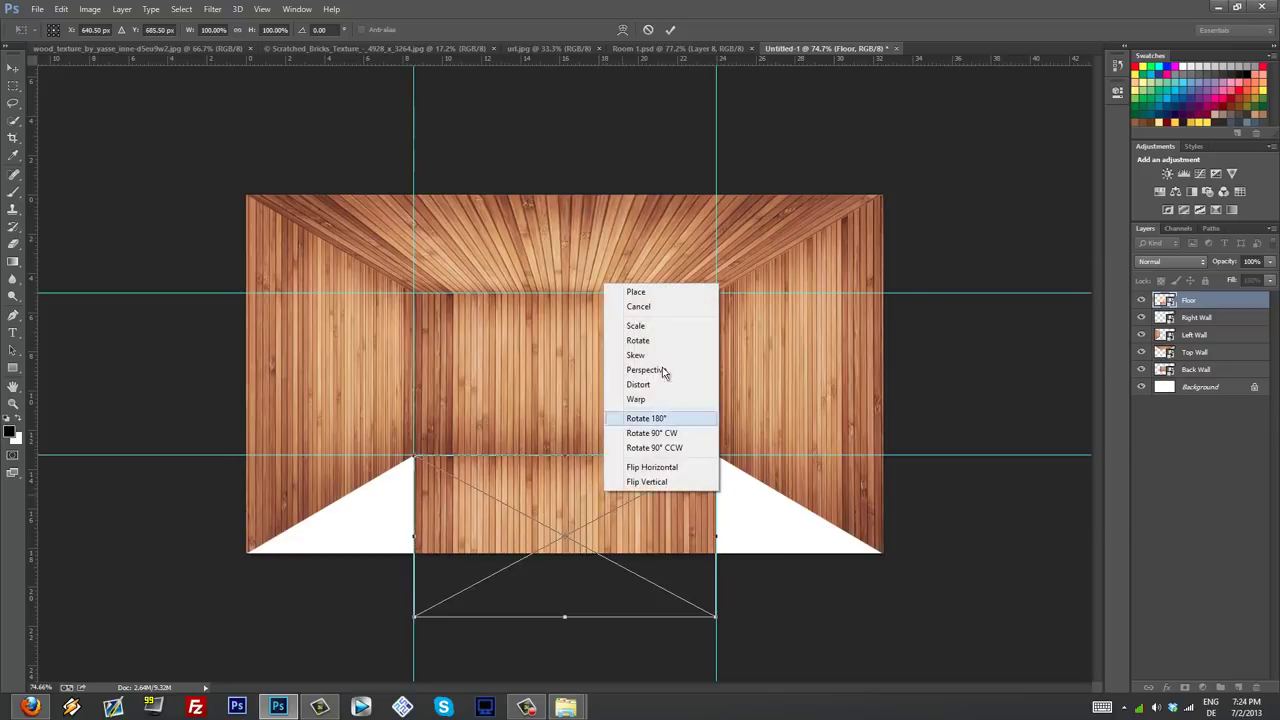
{"action": "left_click", "coordinate": [669, 484]}
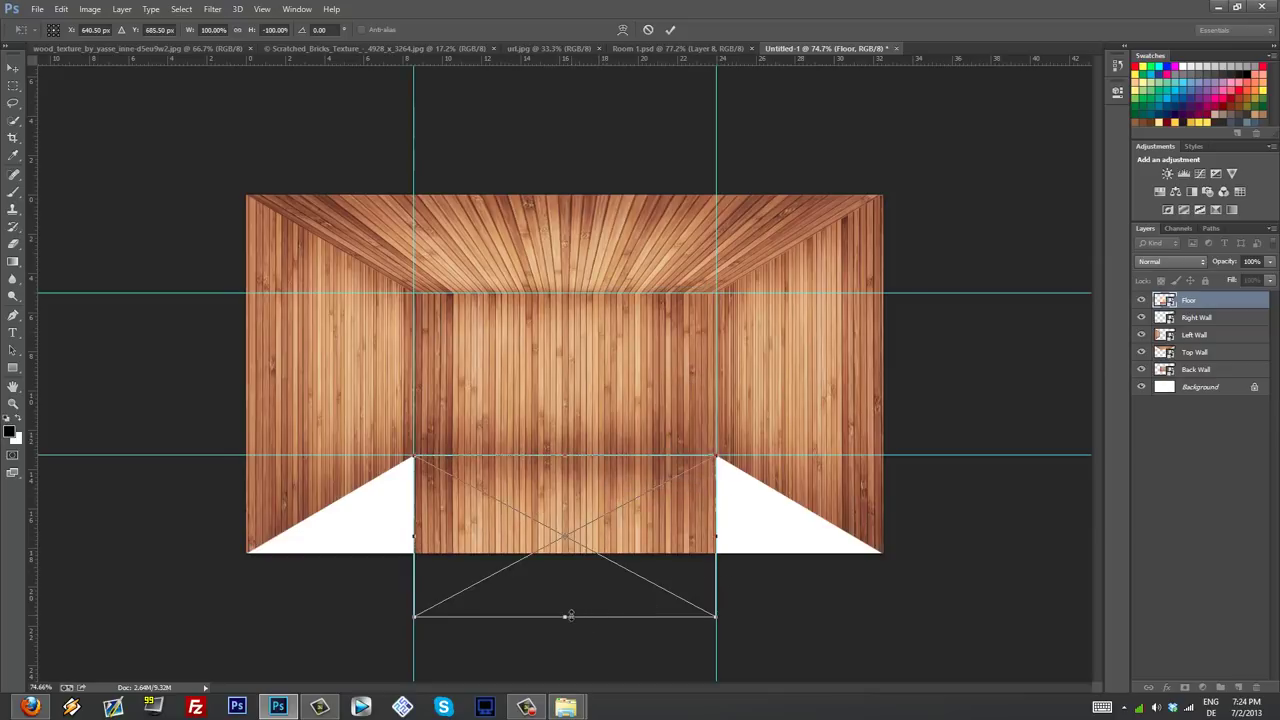
{"action": "left_click_drag", "start_coordinate": [568, 616], "coordinate": [570, 549]}
Step: Widen the floor's front edge in perspective to the bottom corners, apply, and hide the guides
{"action": "right_click", "coordinate": [622, 520]}
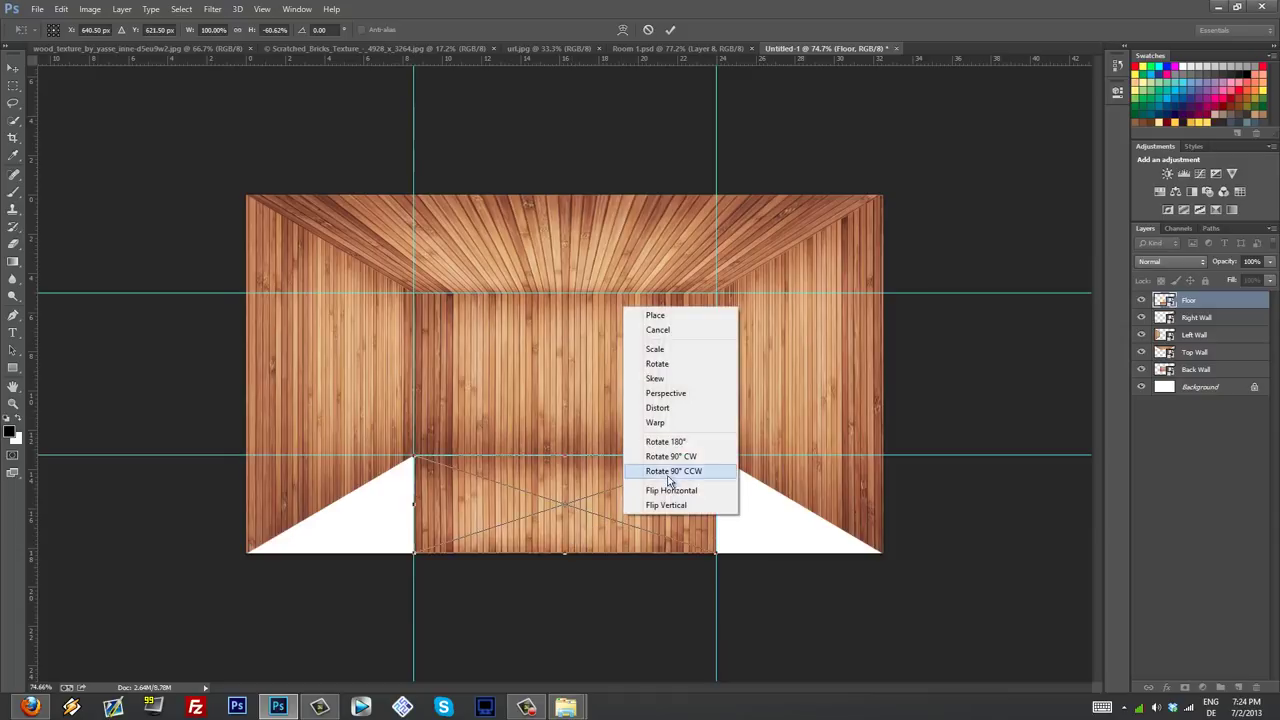
{"action": "left_click", "coordinate": [660, 398]}
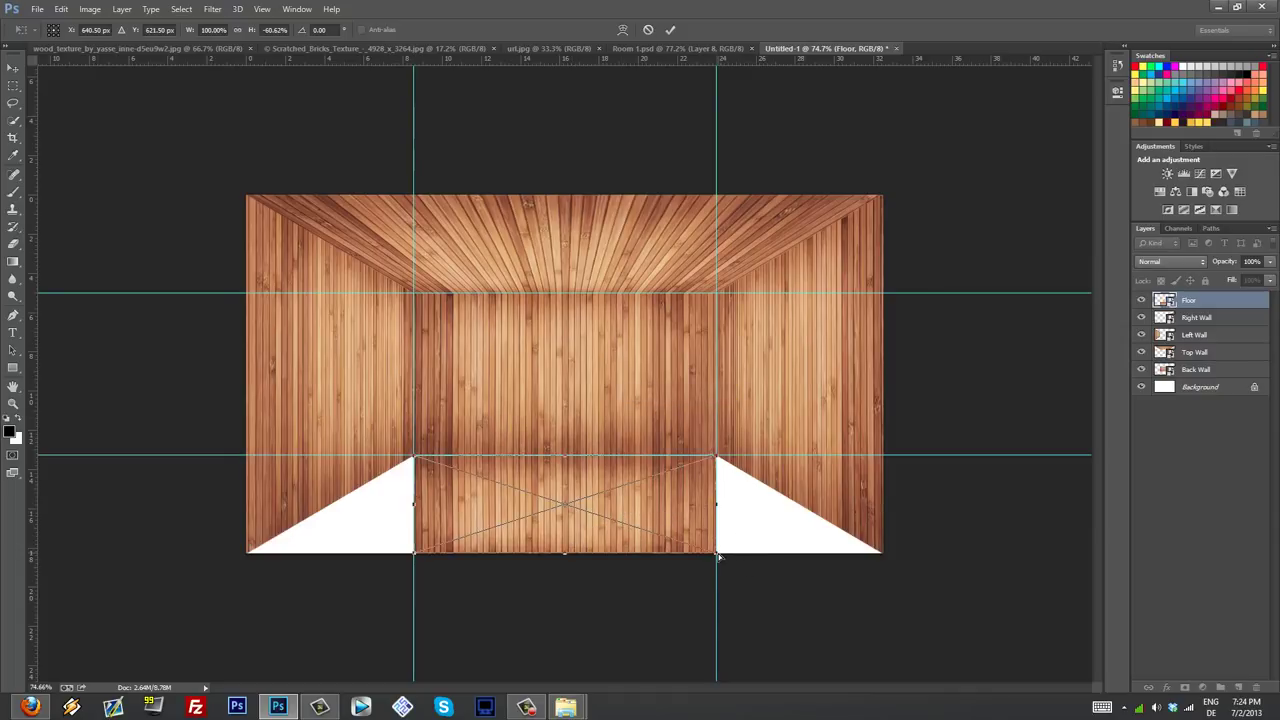
{"action": "left_click_drag", "start_coordinate": [717, 556], "coordinate": [884, 556]}
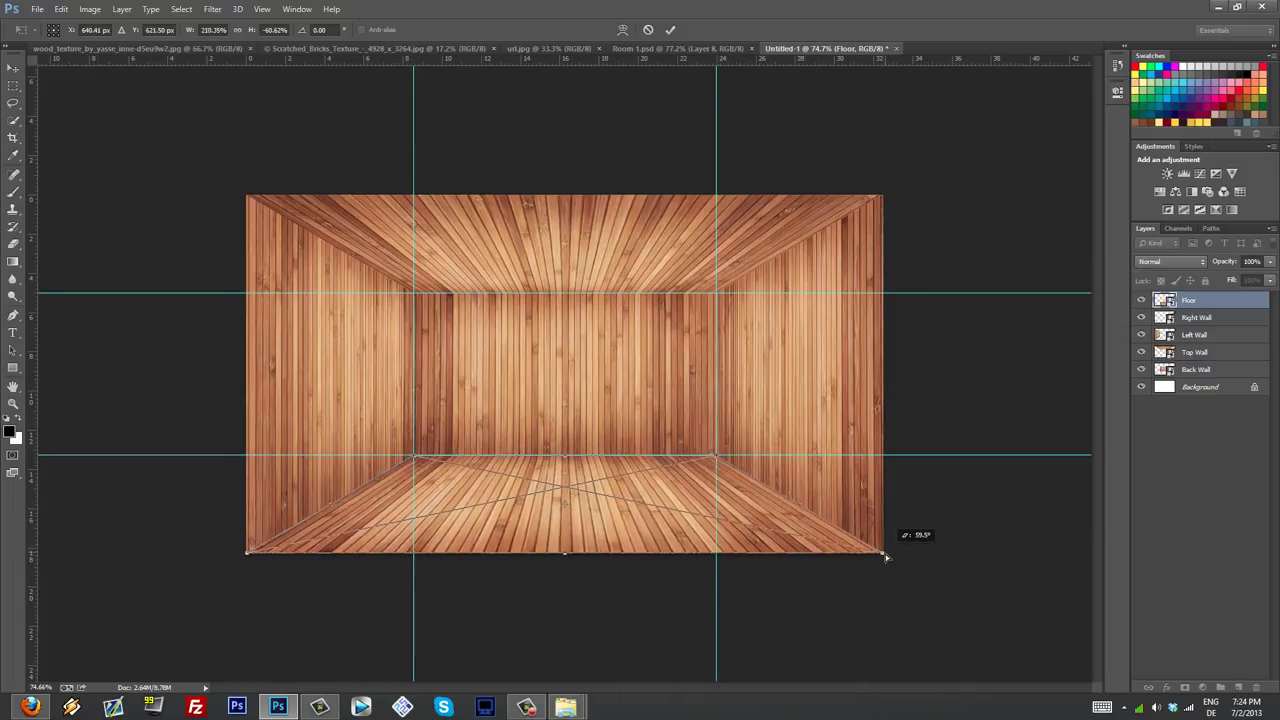
{"action": "key", "text": "Return"}
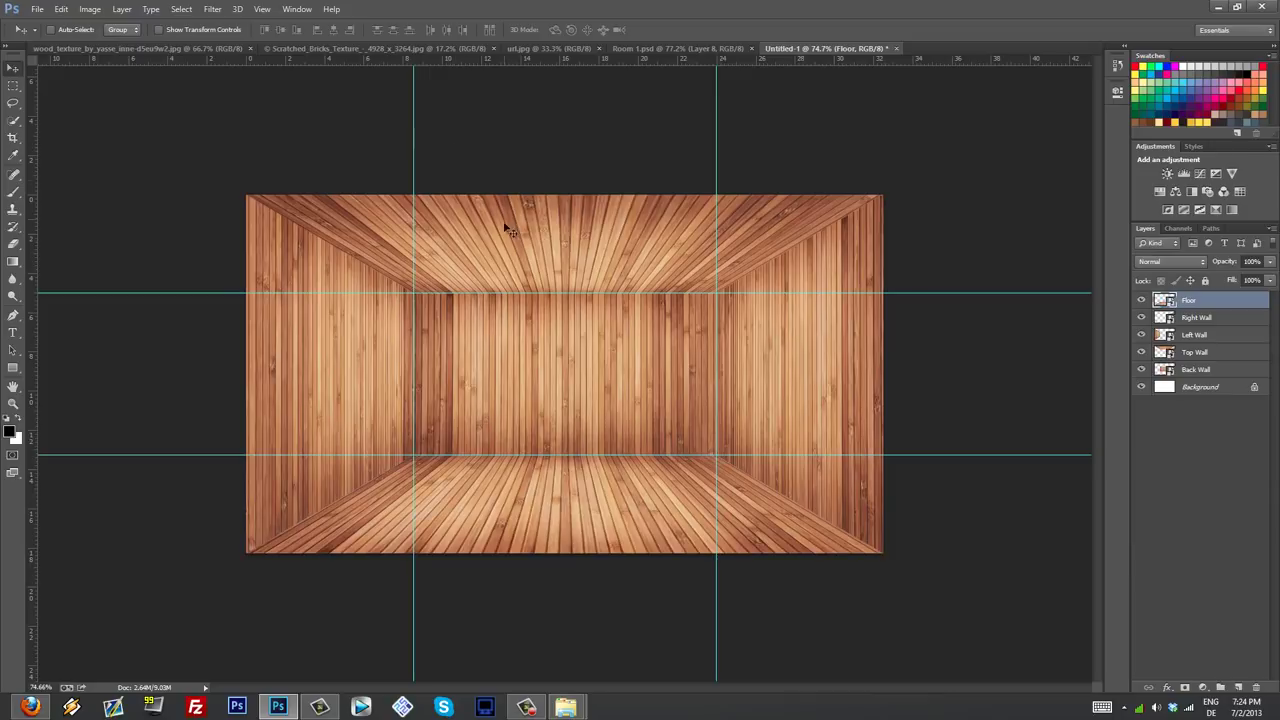
{"action": "key", "text": "ctrl+semicolon"}
{"action": "scroll", "coordinate": [670, 372], "scroll_direction": "down", "scroll_amount": 3}
Step: Colour-tag the Floor layer red
{"action": "scroll", "coordinate": [614, 423], "scroll_direction": "up", "scroll_amount": 3}
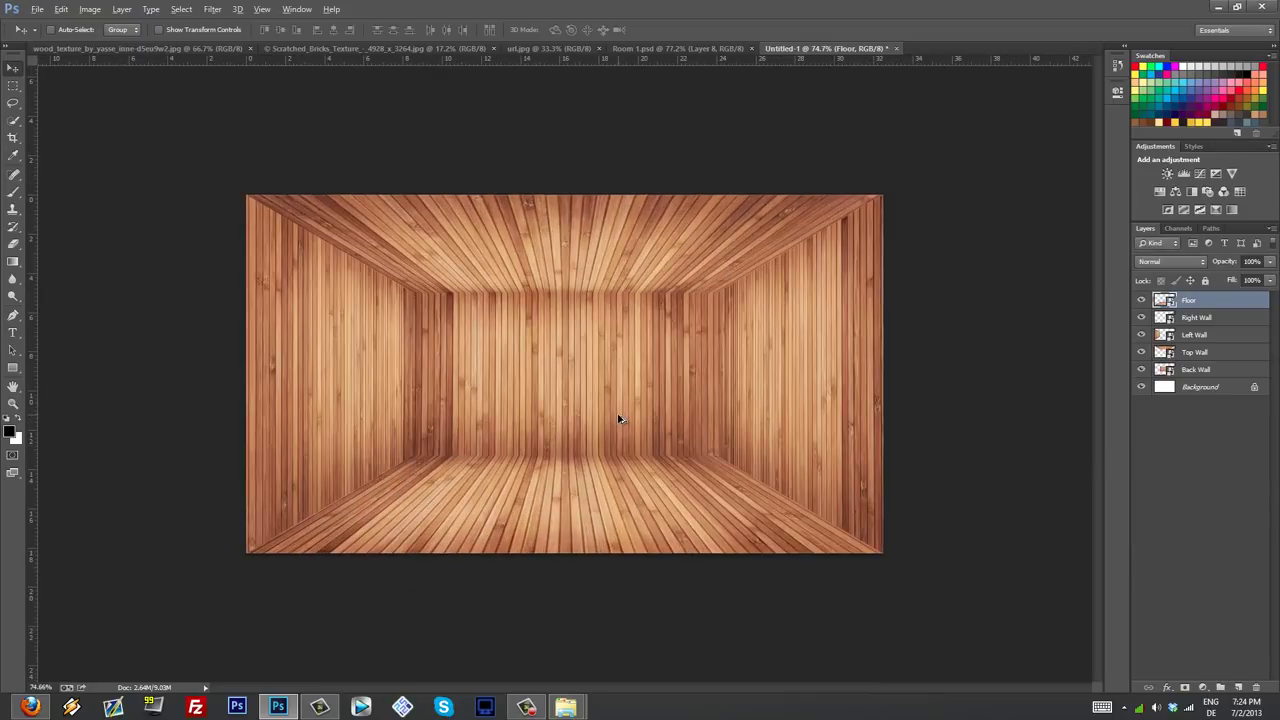
{"action": "scroll", "coordinate": [575, 341], "scroll_direction": "up", "scroll_amount": 1}
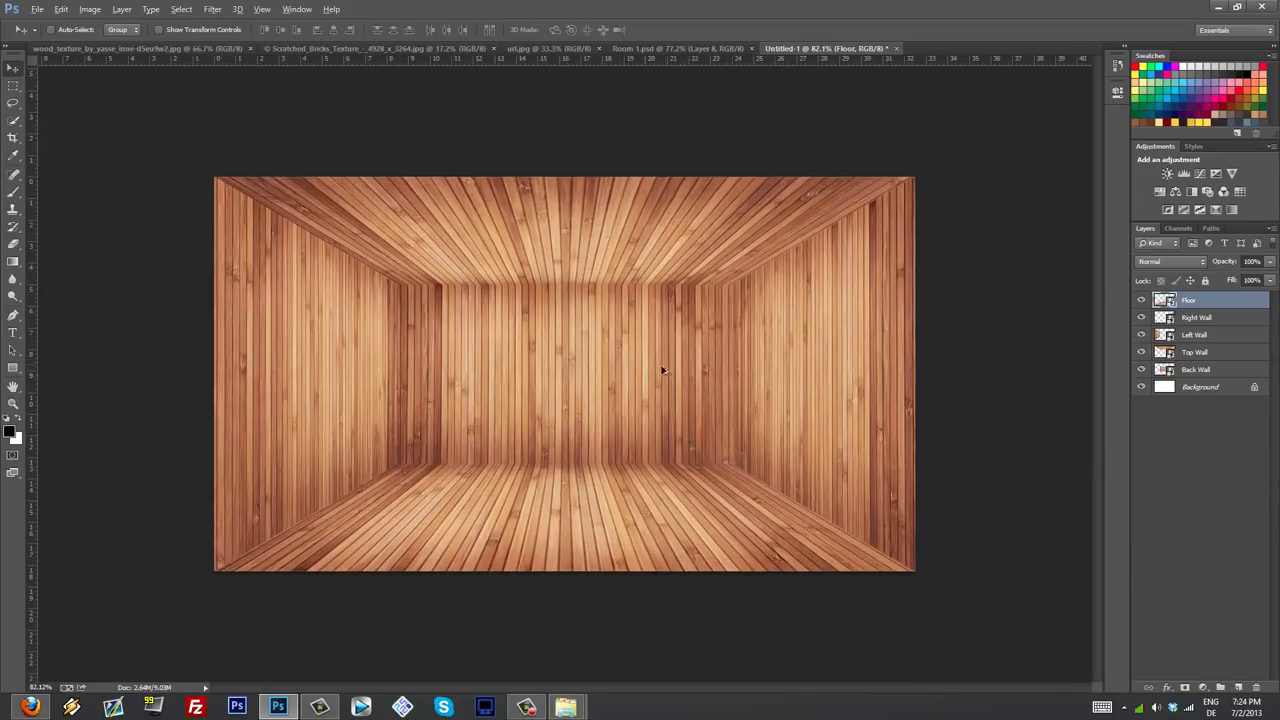
{"action": "key", "text": "alt"}
{"action": "right_click", "coordinate": [1222, 304]}
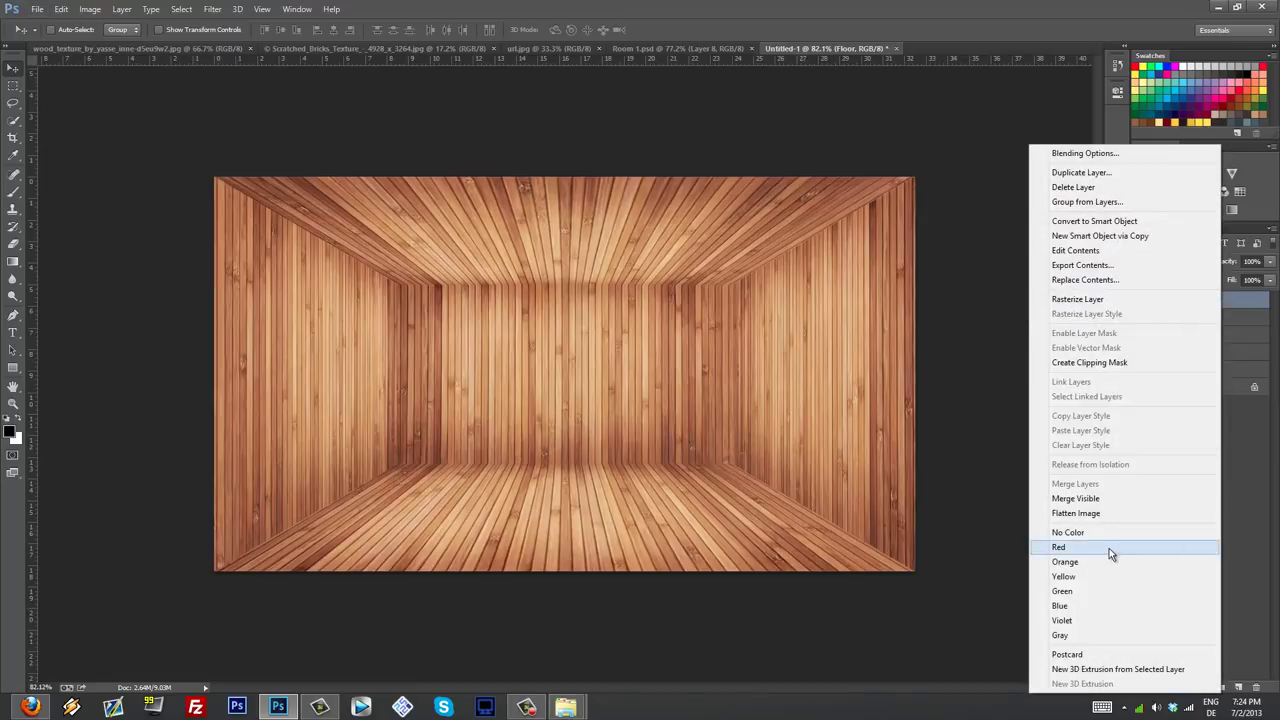
{"action": "left_click", "coordinate": [1110, 545]}
Step: Colour-tag the four wall layers green, then reselect only the Floor layer
{"action": "left_click", "coordinate": [1215, 318]}
{"action": "left_click", "coordinate": [1228, 370], "text": "shift"}
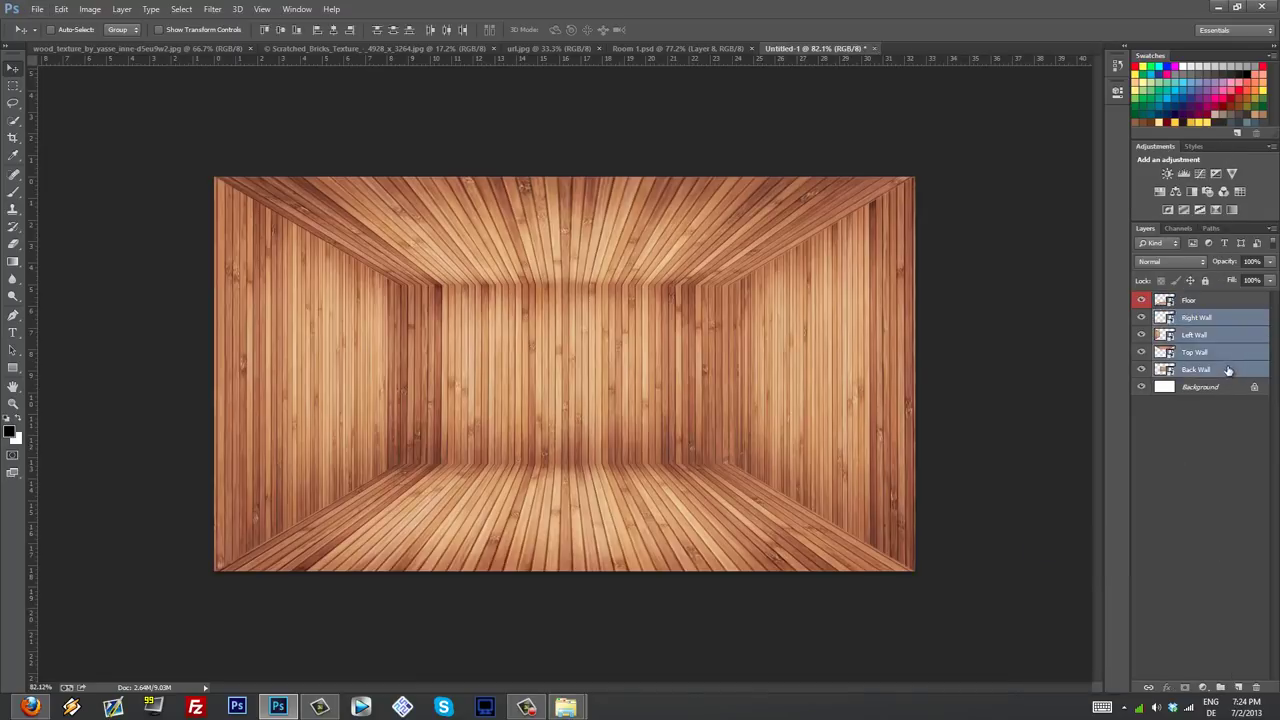
{"action": "right_click", "coordinate": [1231, 369]}
{"action": "left_click", "coordinate": [1111, 590]}
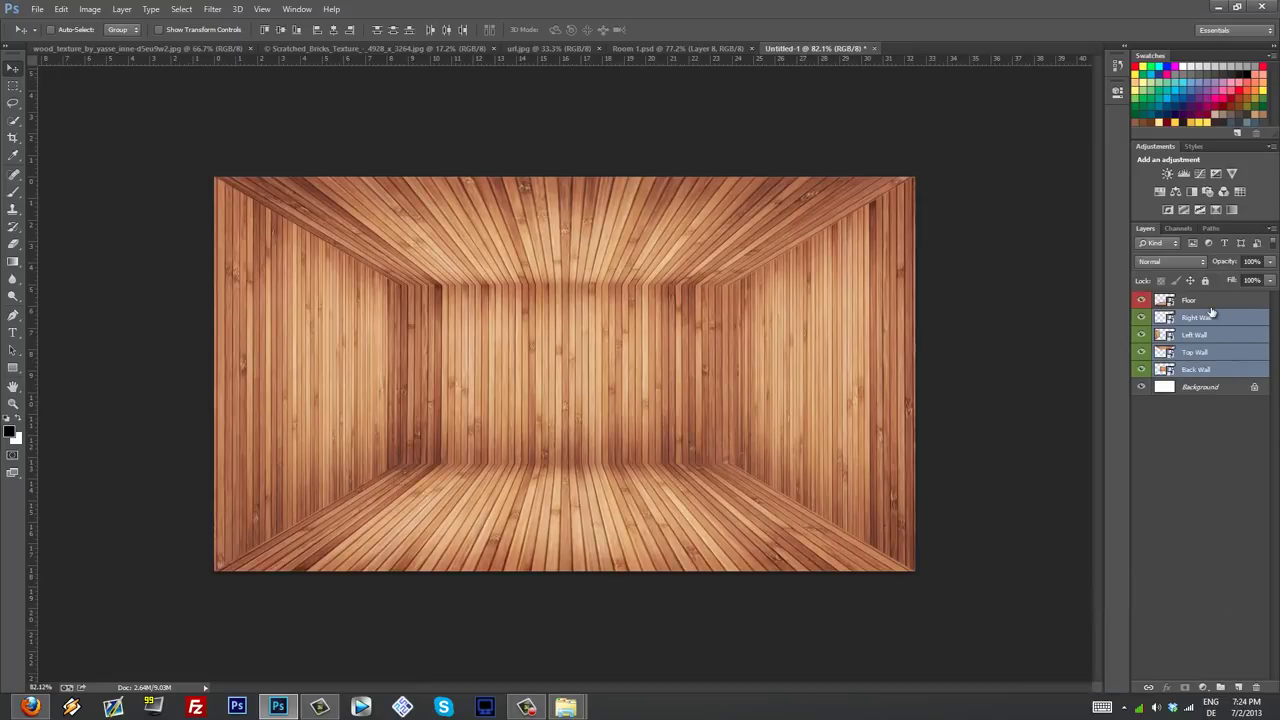
{"action": "left_click", "coordinate": [1197, 303]}
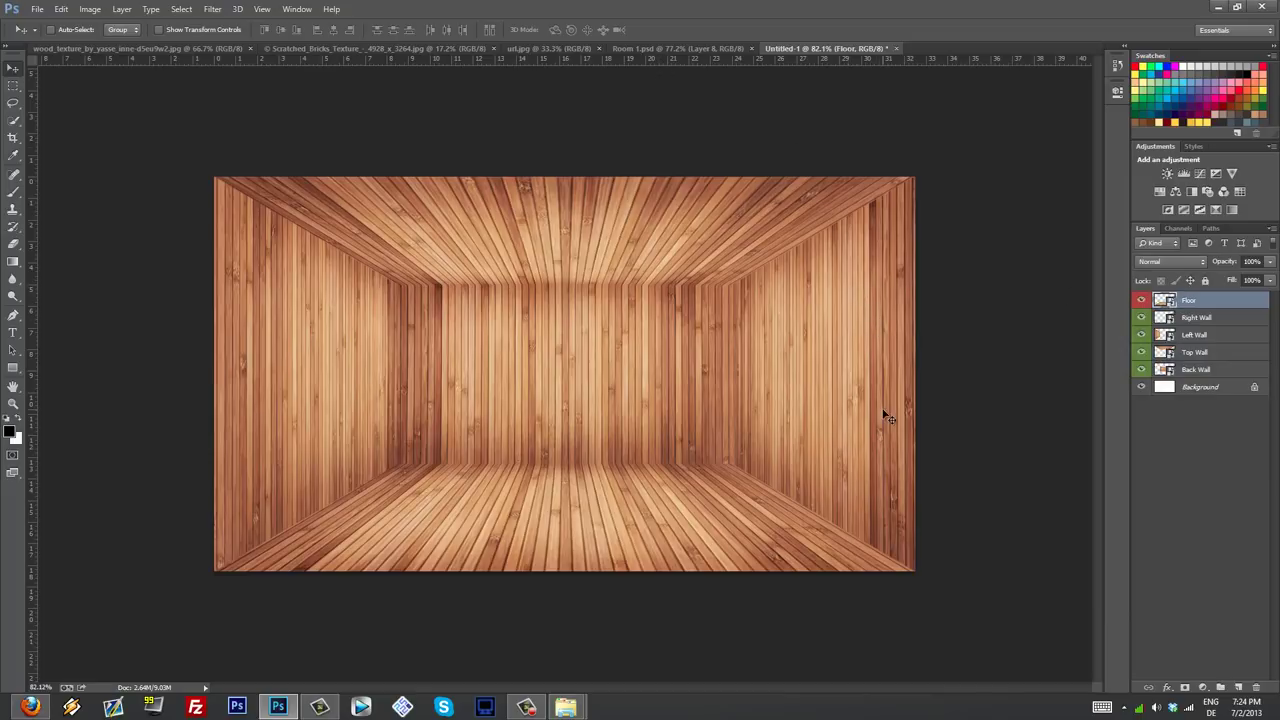
Step: Open and close the Floor smart object's contents, then bring up the wood_texture image
{"action": "double_click", "coordinate": [1168, 302]}
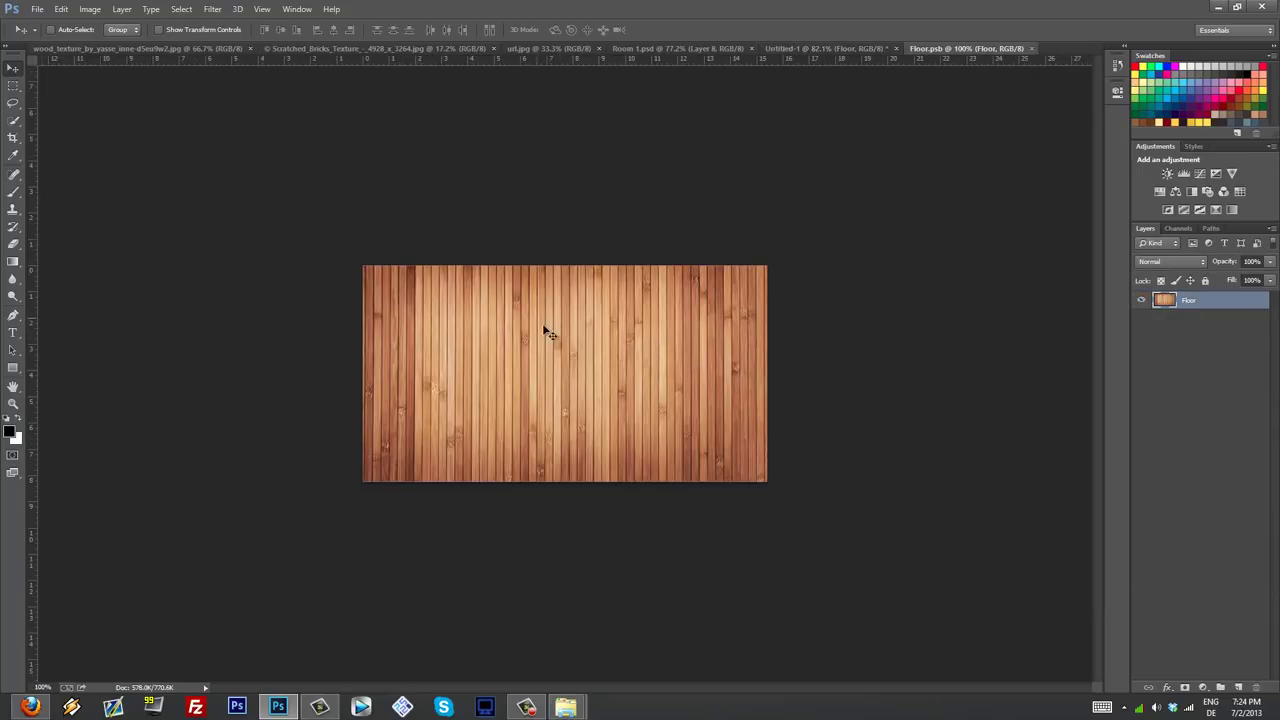
{"action": "scroll", "coordinate": [547, 333], "scroll_direction": "up", "scroll_amount": 3}
{"action": "scroll", "coordinate": [575, 334], "scroll_direction": "down", "scroll_amount": 4}
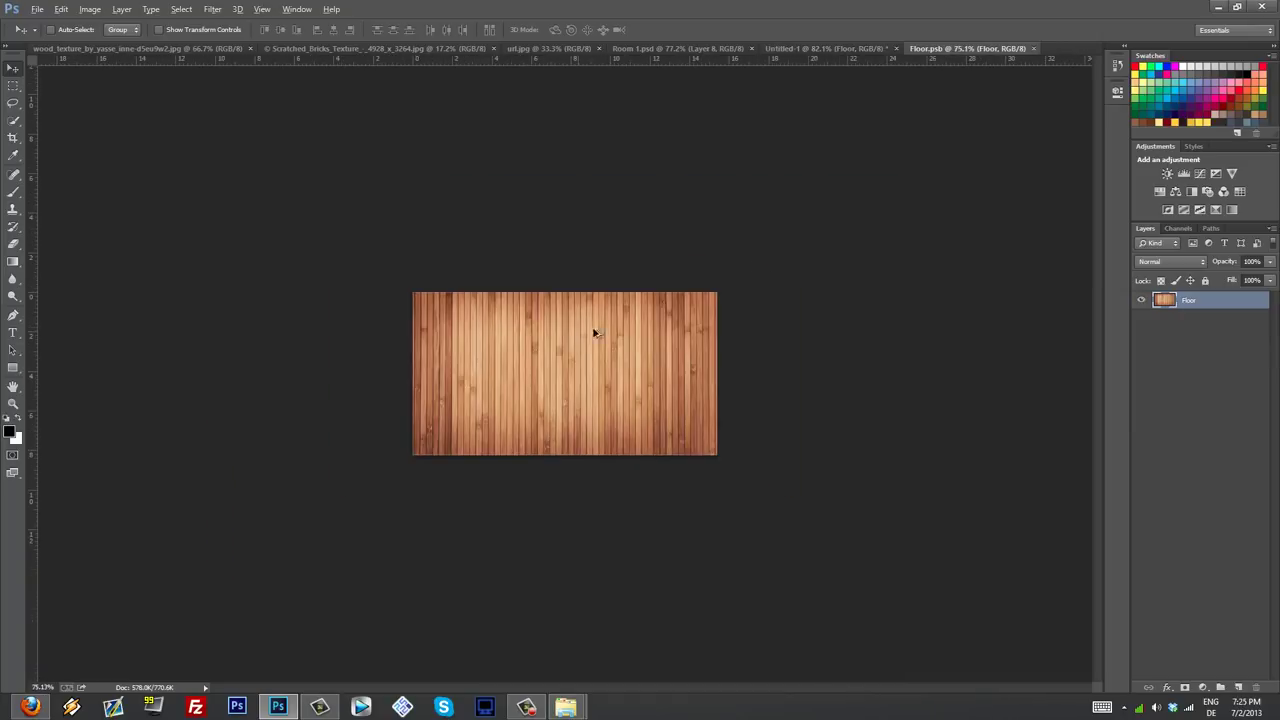
{"action": "key", "text": "alt"}
{"action": "left_click", "coordinate": [1034, 49]}
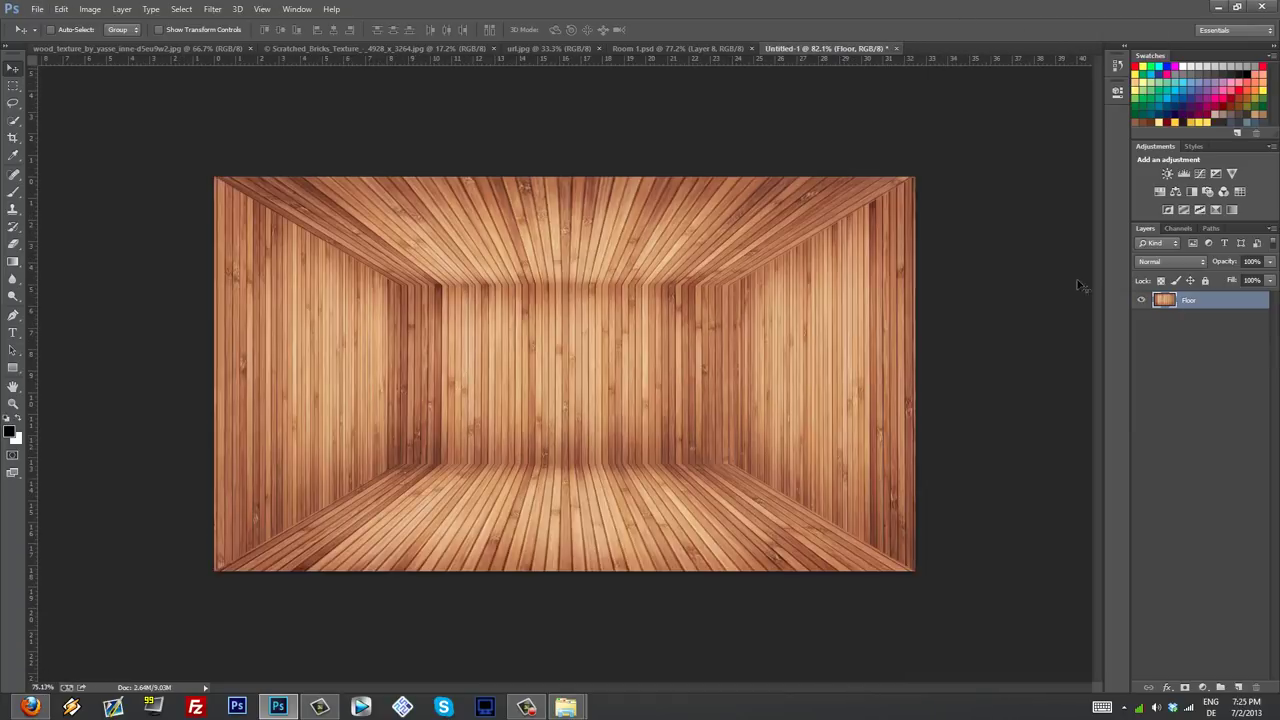
{"action": "left_click", "coordinate": [323, 46]}
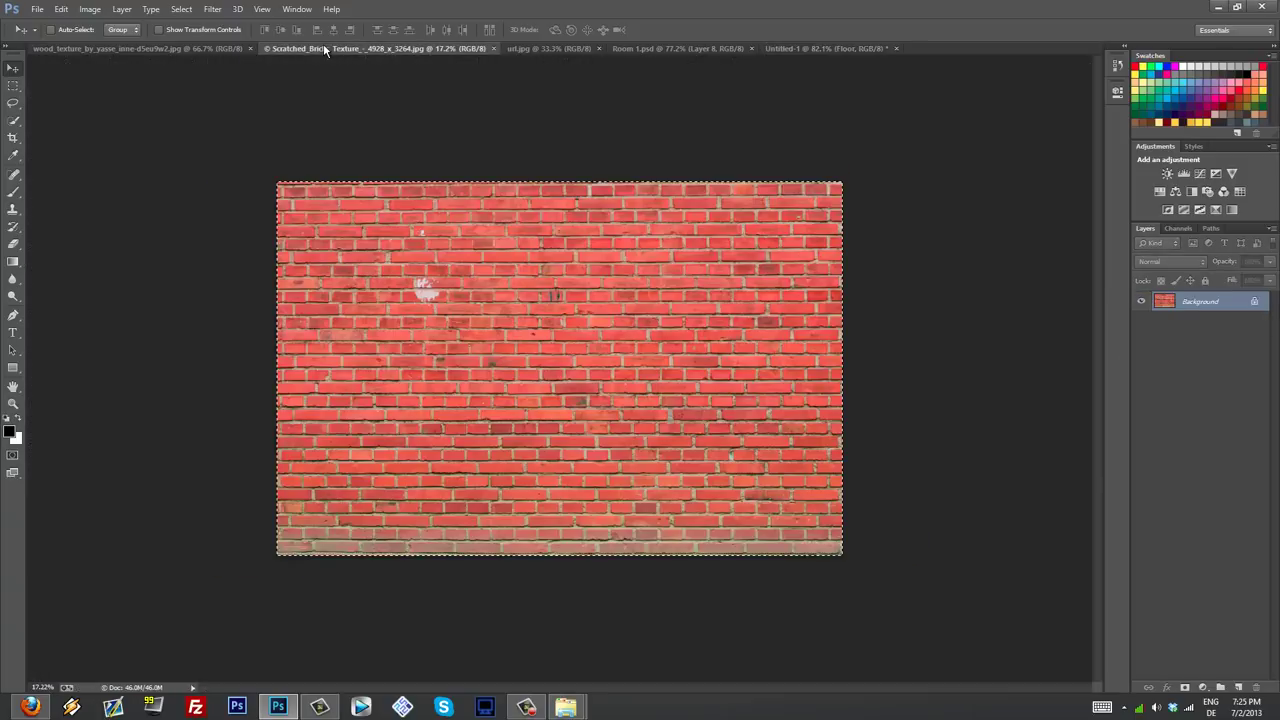
{"action": "left_click", "coordinate": [198, 46]}
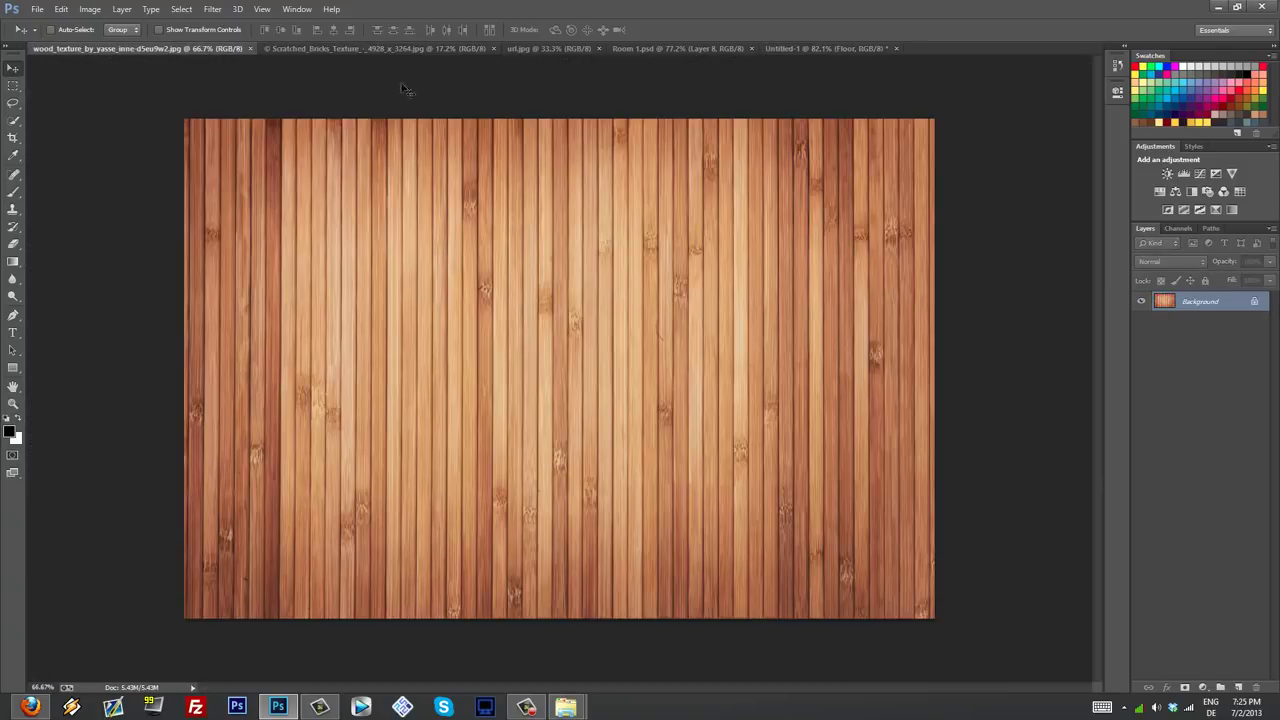
Step: Paste the red damask texture into Untitled-1 as Layer 1, clipped to the Floor layer
{"action": "left_click", "coordinate": [495, 48]}
{"action": "left_click", "coordinate": [525, 47]}
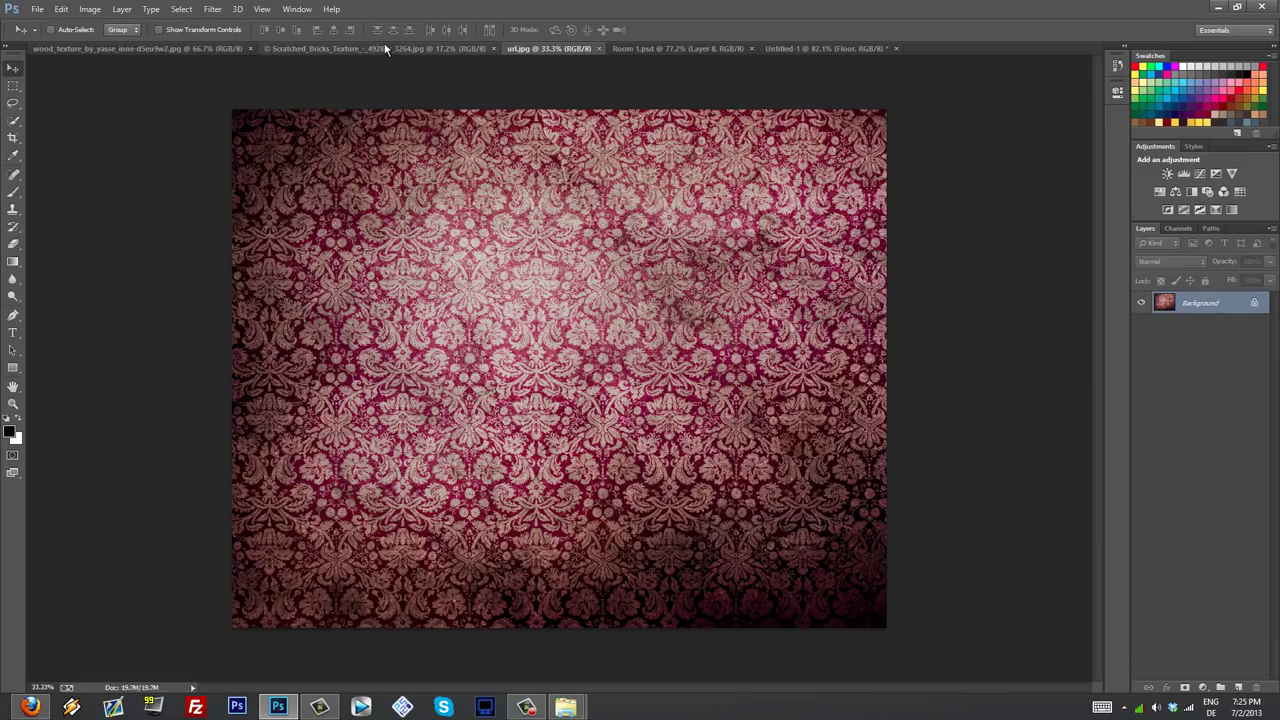
{"action": "left_click", "coordinate": [812, 48]}
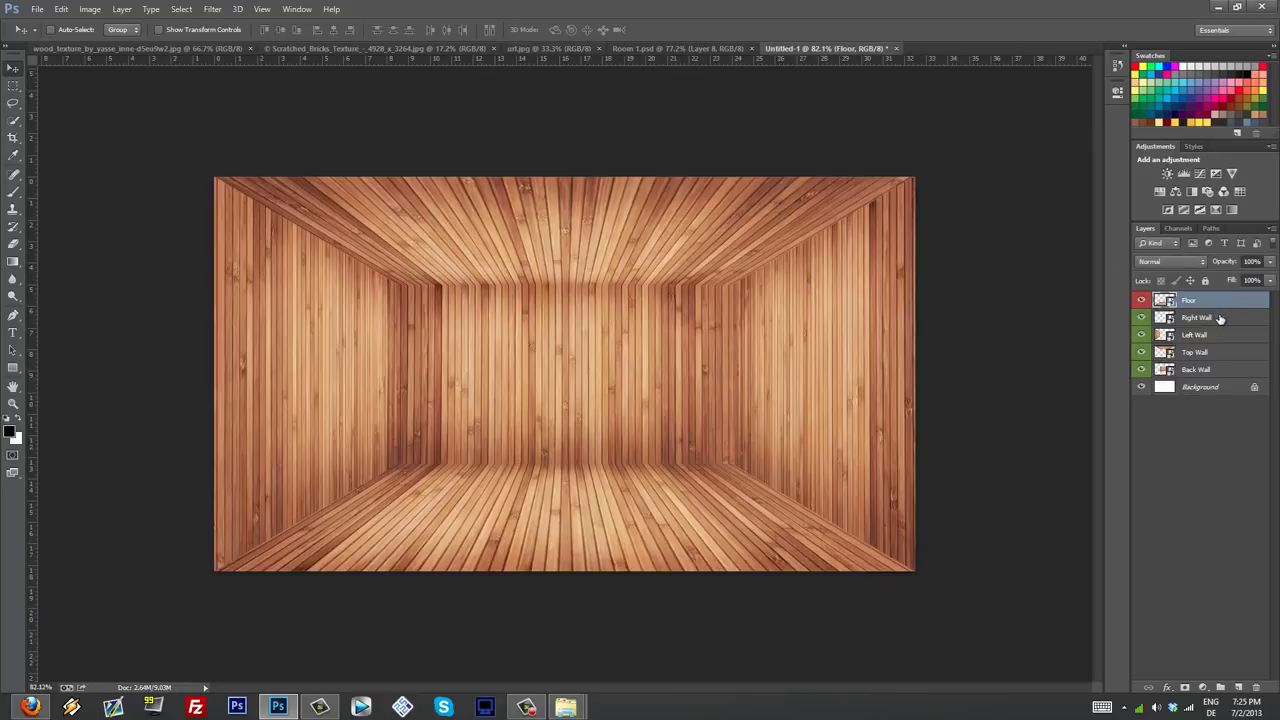
{"action": "key", "text": "ctrl+v"}
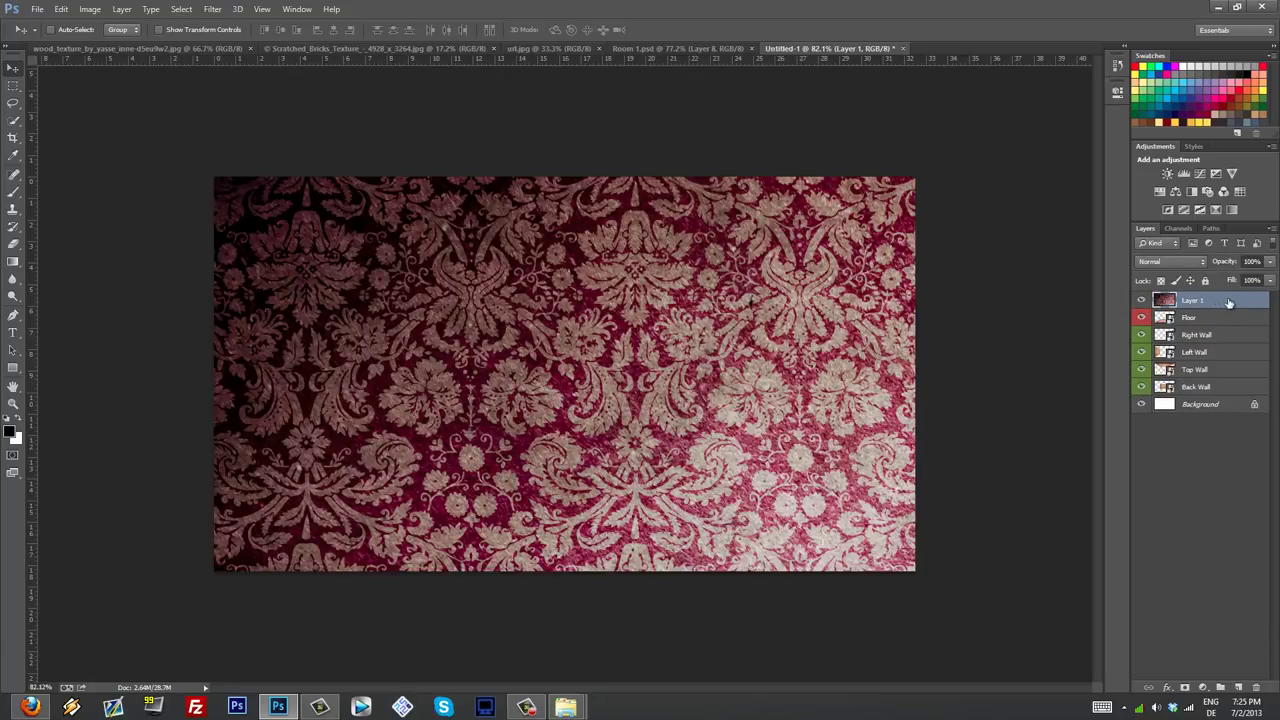
{"action": "right_click", "coordinate": [1229, 303]}
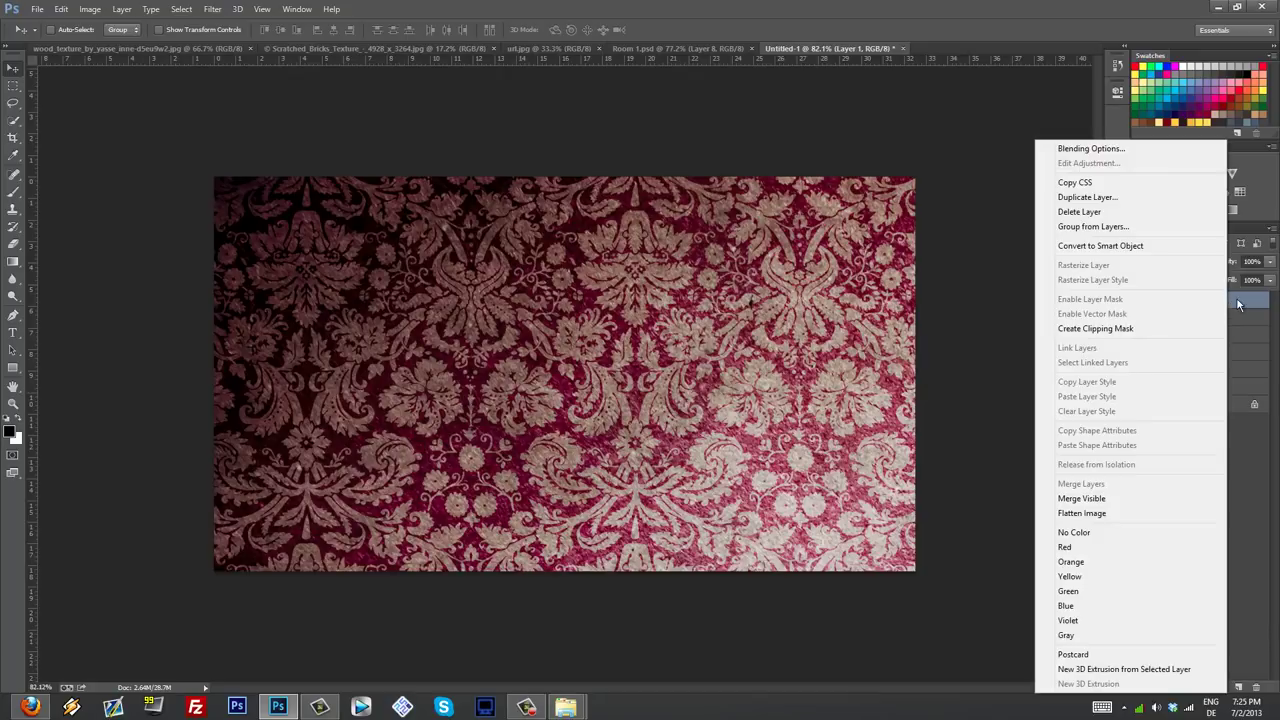
{"action": "left_click", "coordinate": [1163, 332]}
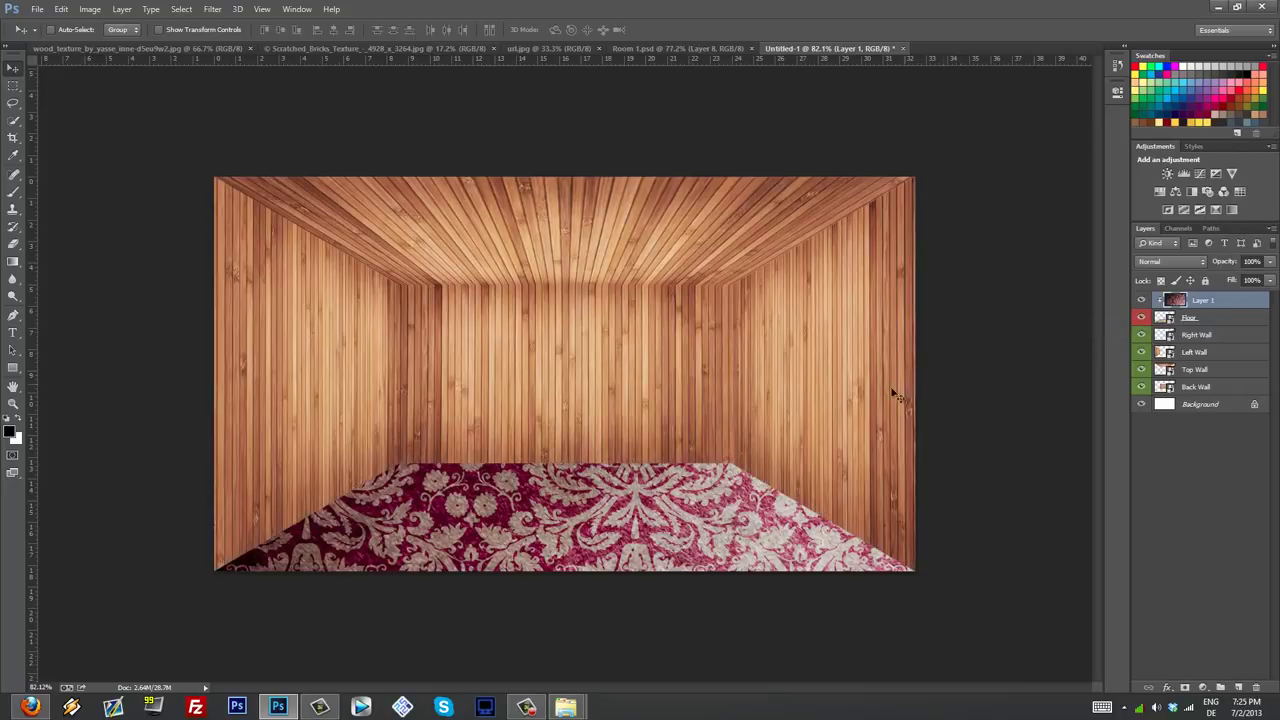
{"action": "key", "text": "ctrl+t"}
{"action": "scroll", "coordinate": [525, 377], "scroll_direction": "down", "scroll_amount": 8}
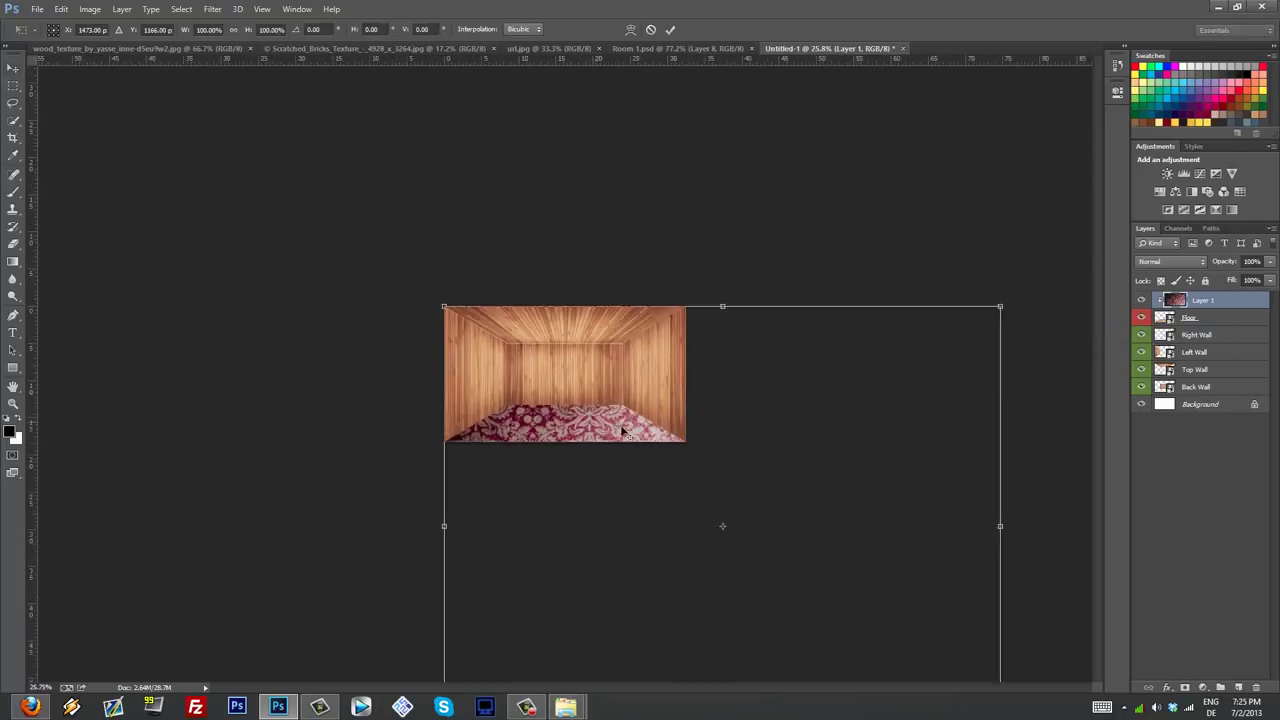
Step: Shrink the damask layer toward the room's size, commit, then delete it
{"action": "left_click_drag", "start_coordinate": [833, 611], "coordinate": [656, 446]}
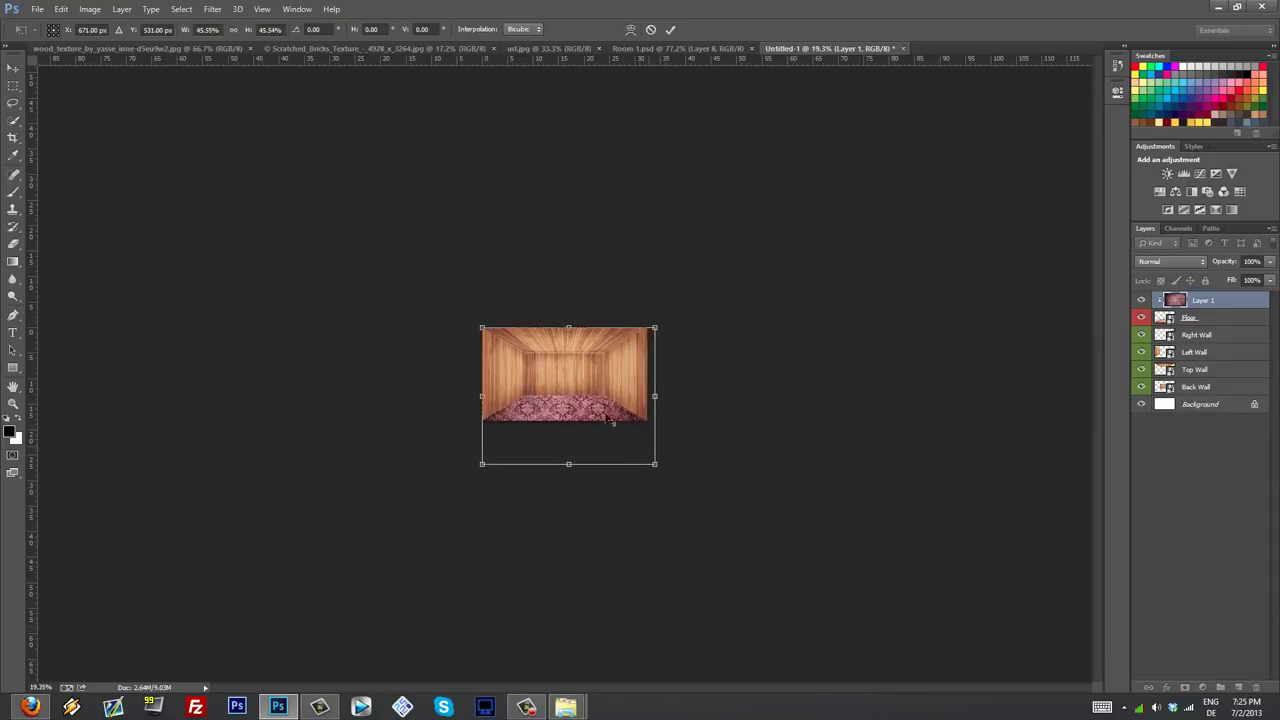
{"action": "scroll", "coordinate": [563, 373], "scroll_direction": "up", "scroll_amount": 5}
{"action": "key", "text": "alt+space"}
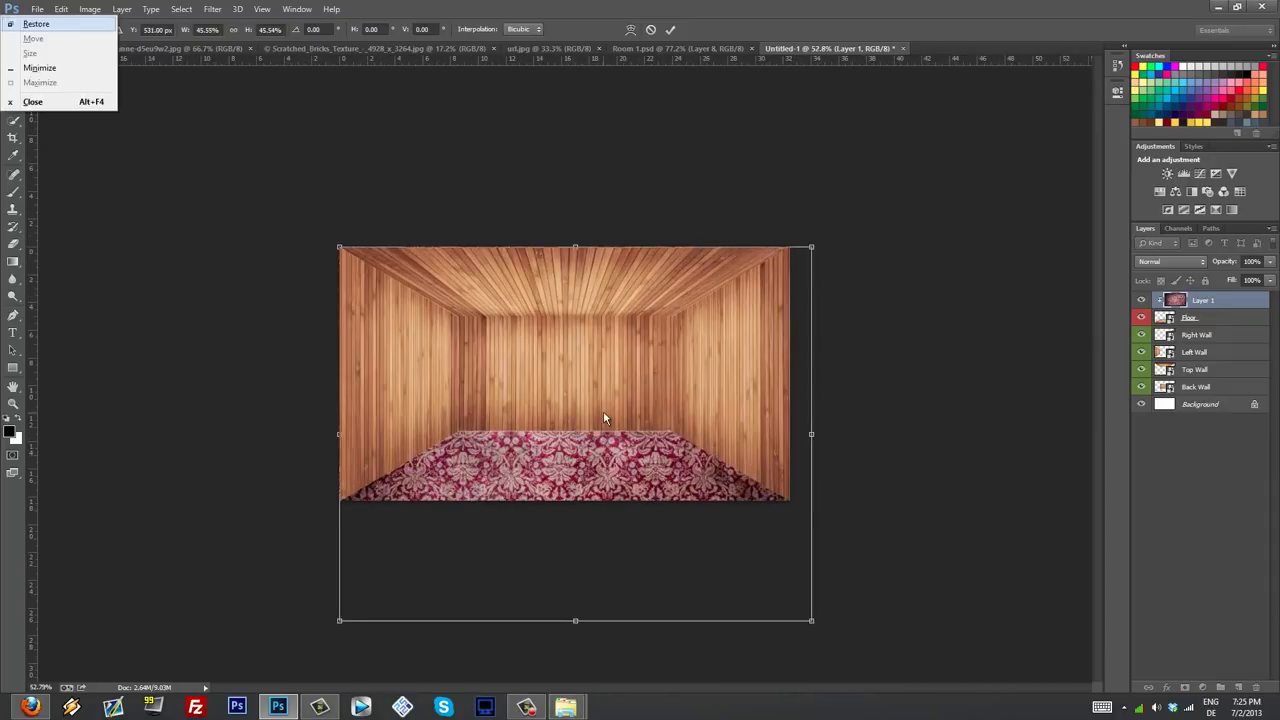
{"action": "key", "text": "Escape"}
{"action": "key", "text": "Return"}
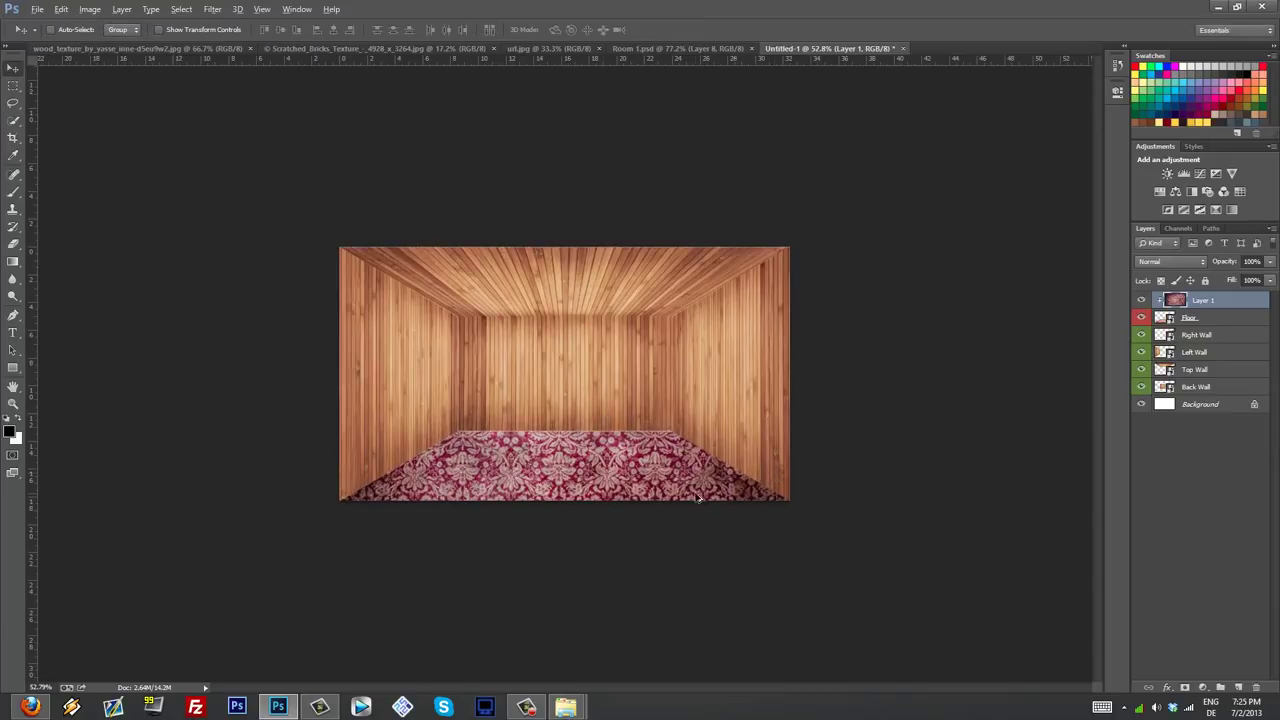
{"action": "scroll", "coordinate": [660, 515], "scroll_direction": "up", "scroll_amount": 3}
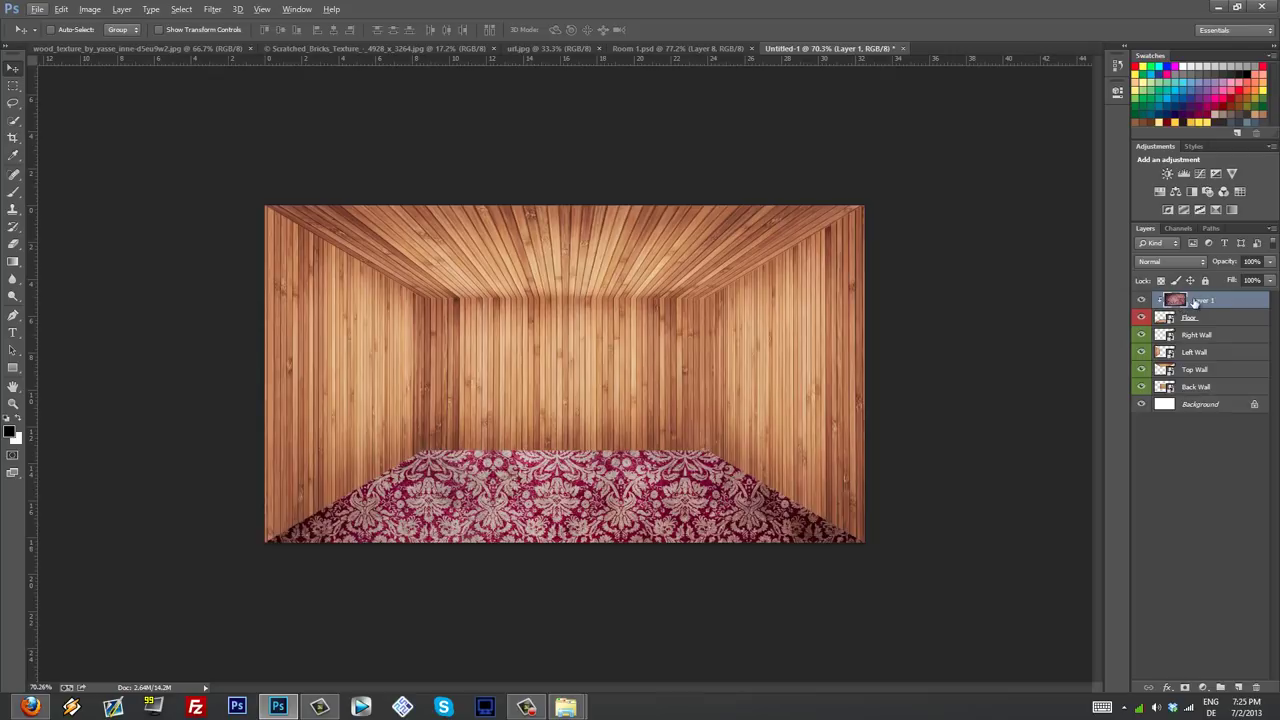
{"action": "key", "text": "Delete"}
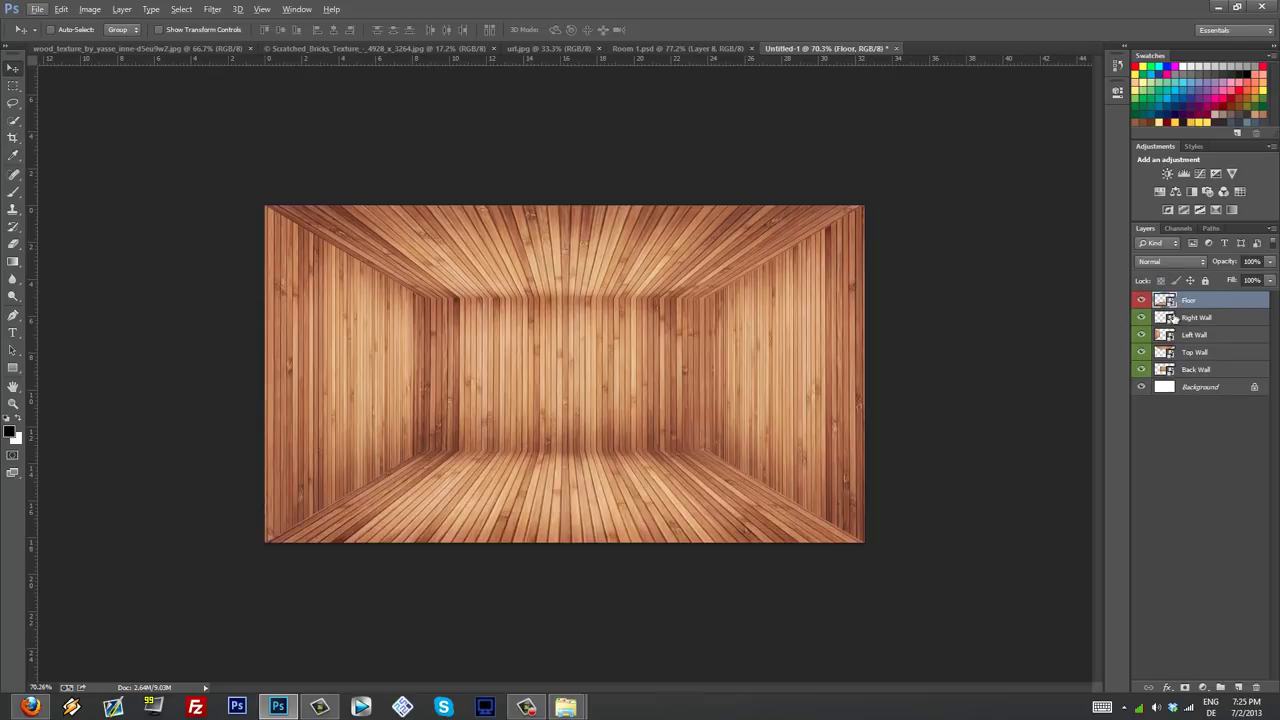
Step: Paste the damask texture inside the Floor smart object's contents
{"action": "double_click", "coordinate": [1166, 301]}
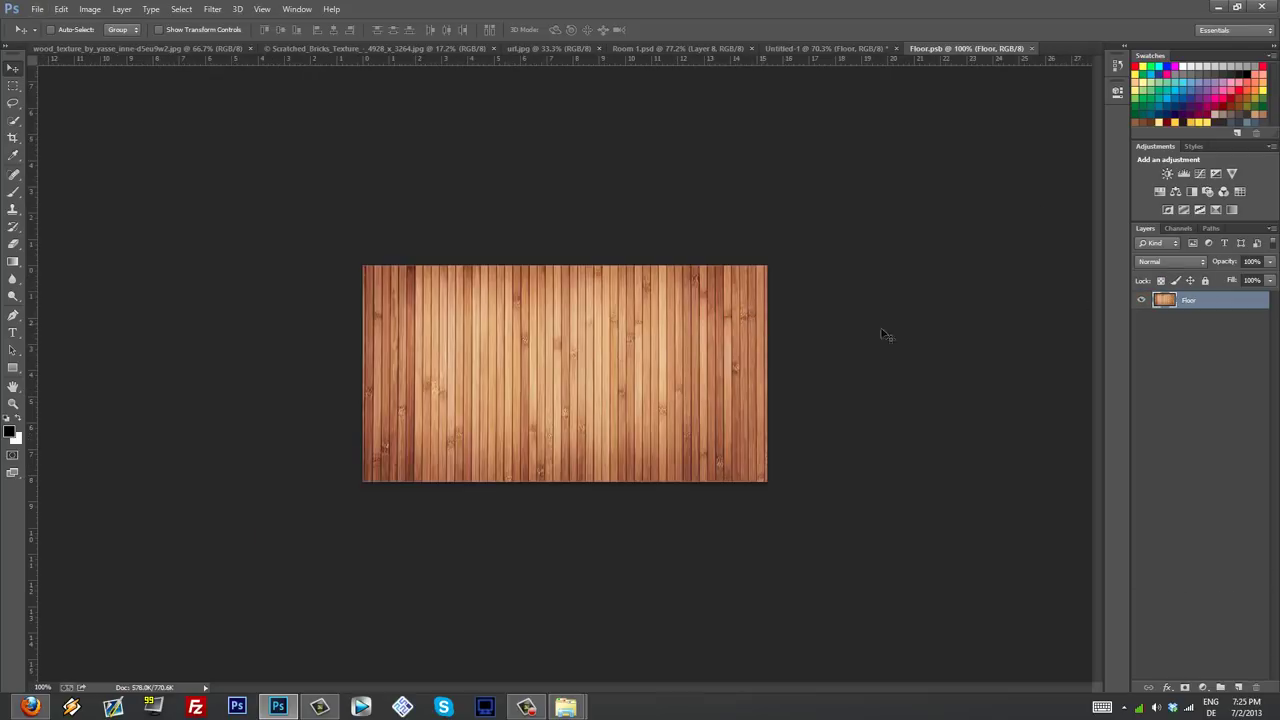
{"action": "key", "text": "ctrl+v"}
{"action": "scroll", "coordinate": [660, 415], "scroll_direction": "down", "scroll_amount": 5}
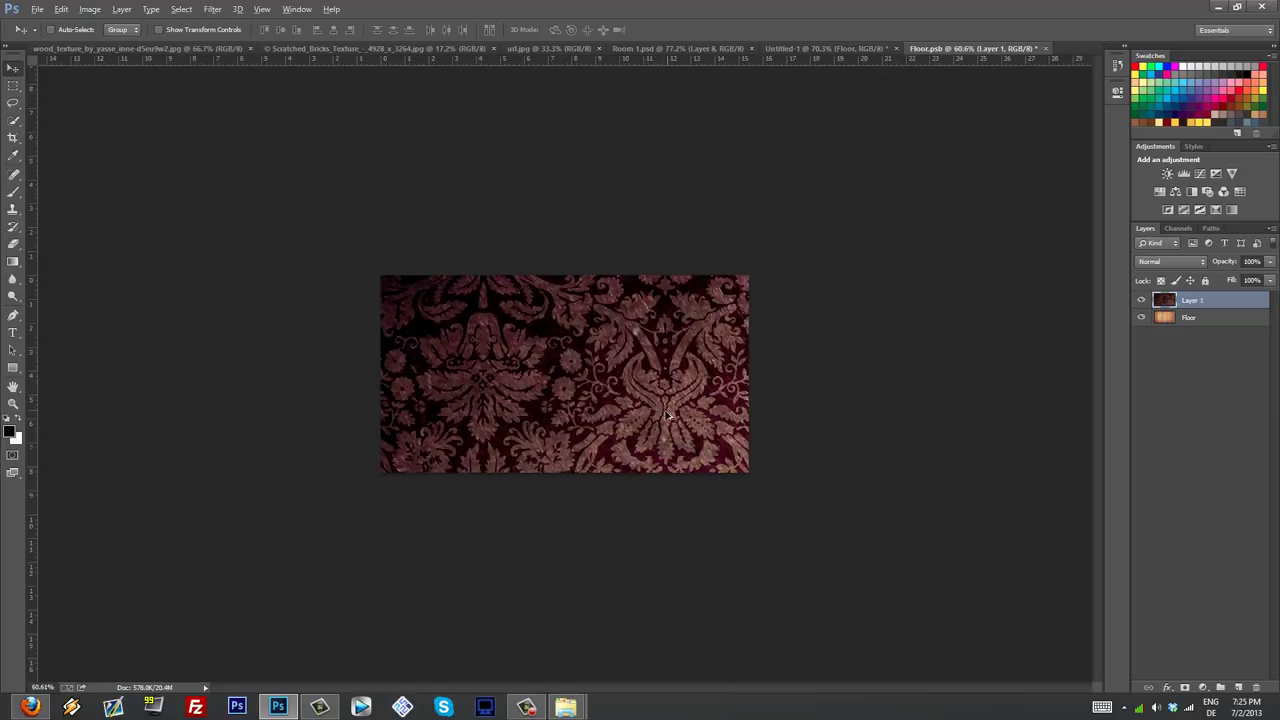
Step: Shrink the damask layer to fit Floor.psb, save it, and close it to return to the room
{"action": "key", "text": "ctrl+t"}
{"action": "scroll", "coordinate": [746, 529], "scroll_direction": "down", "scroll_amount": 4}
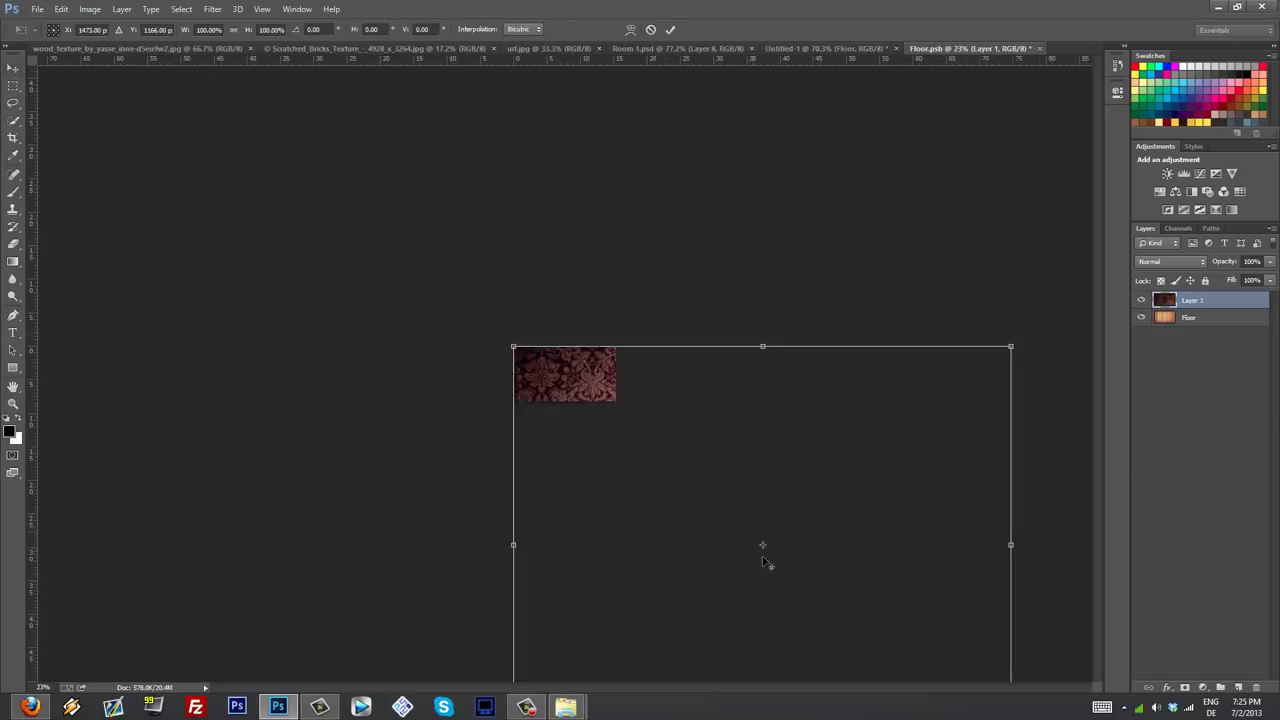
{"action": "left_click_drag", "start_coordinate": [845, 606], "coordinate": [605, 401]}
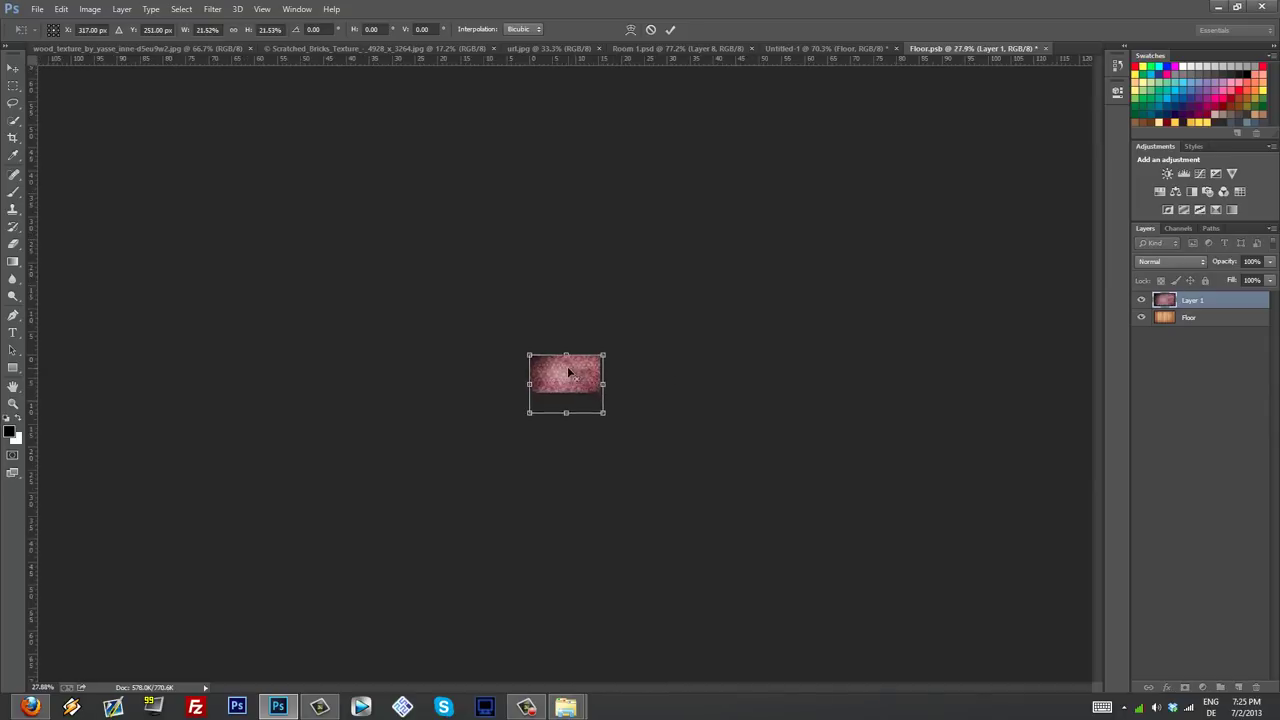
{"action": "scroll", "coordinate": [594, 380], "scroll_direction": "up", "scroll_amount": 5}
{"action": "key", "text": "alt+space"}
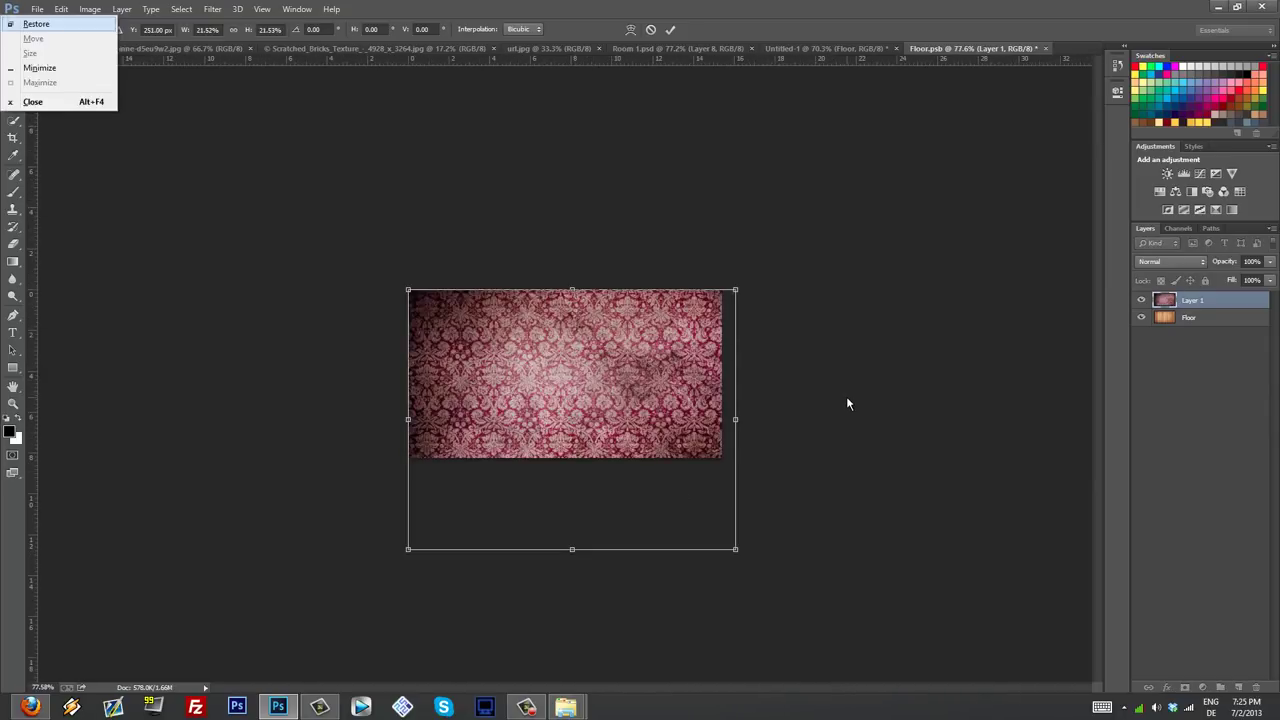
{"action": "key", "text": "Escape"}
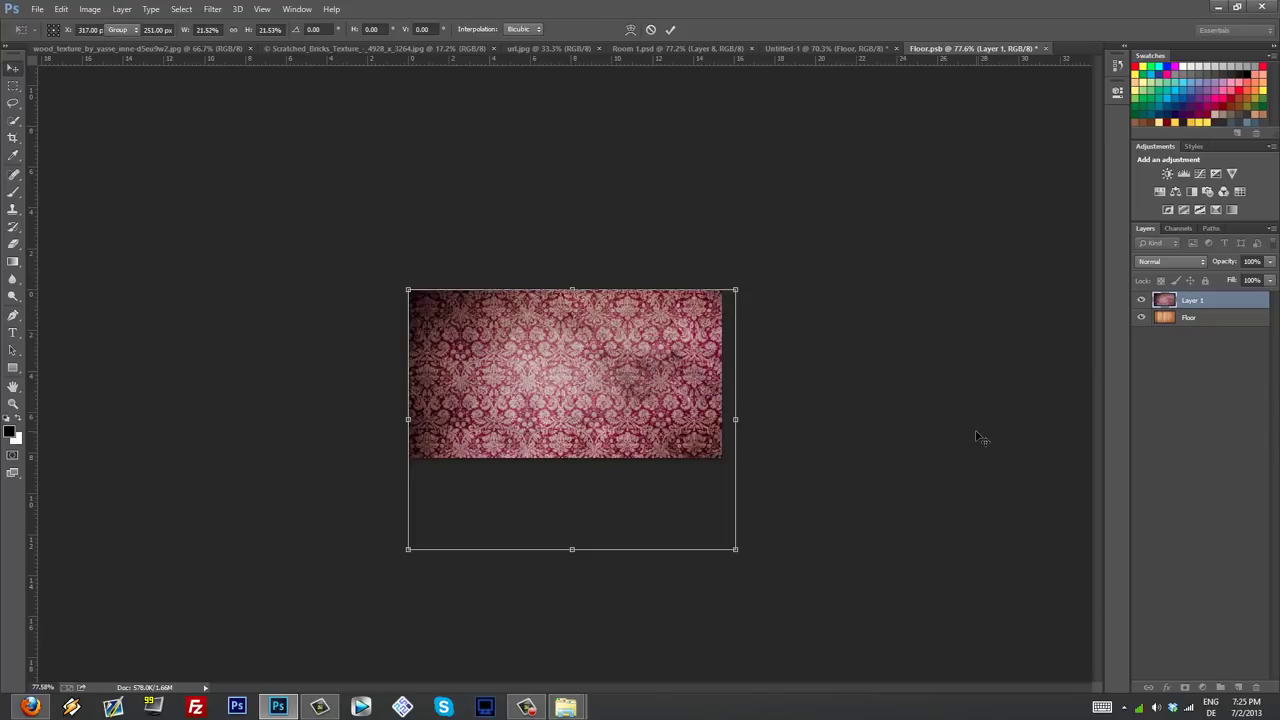
{"action": "key", "text": "Return"}
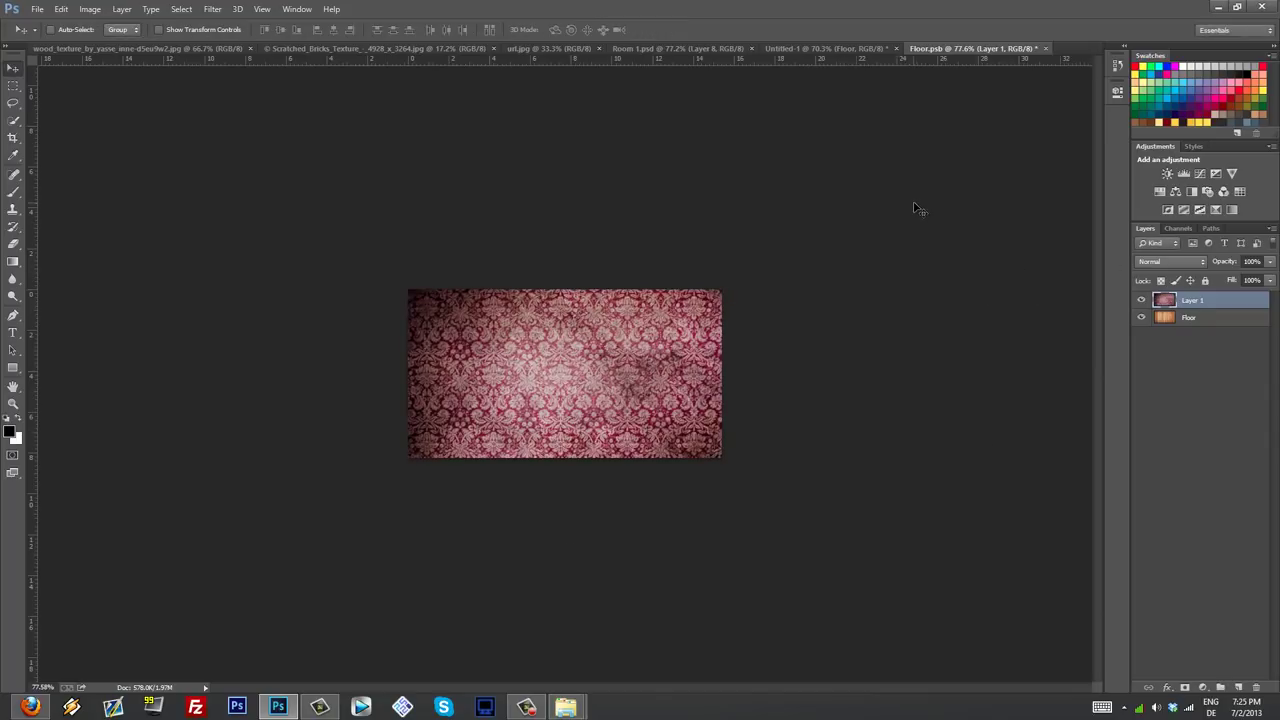
{"action": "key", "text": "ctrl+s"}
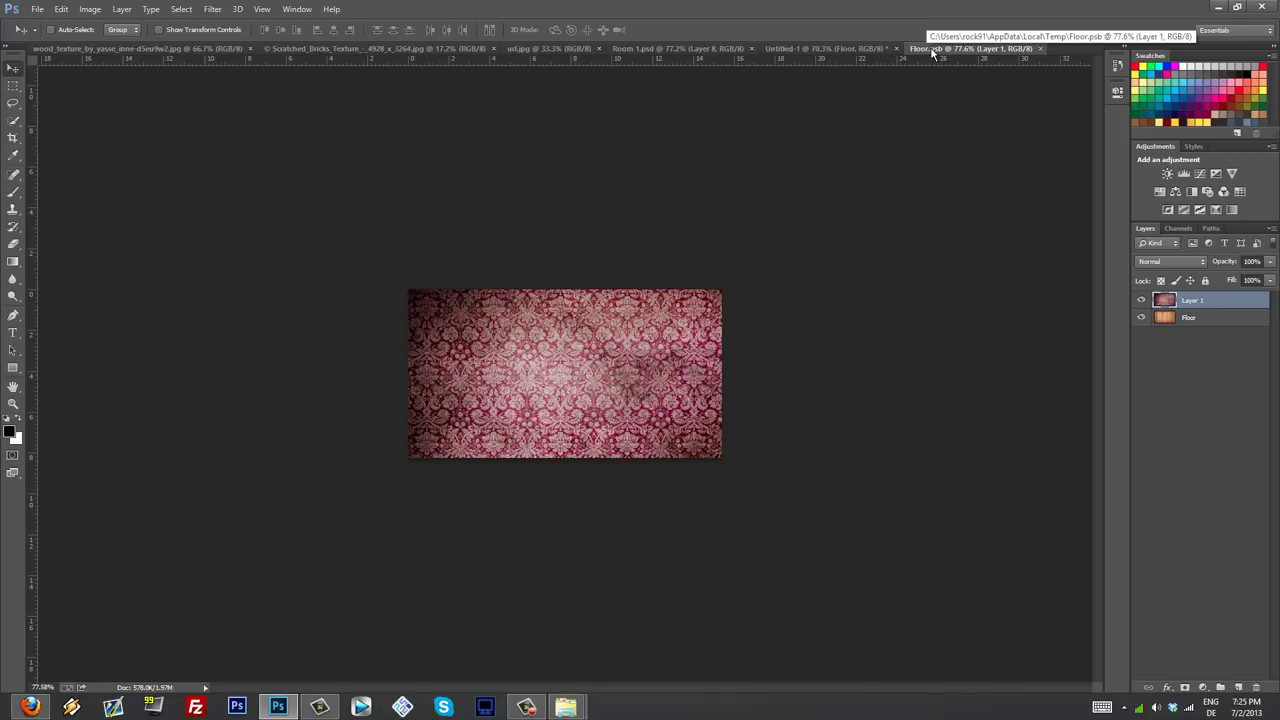
{"action": "left_click", "coordinate": [1040, 49]}
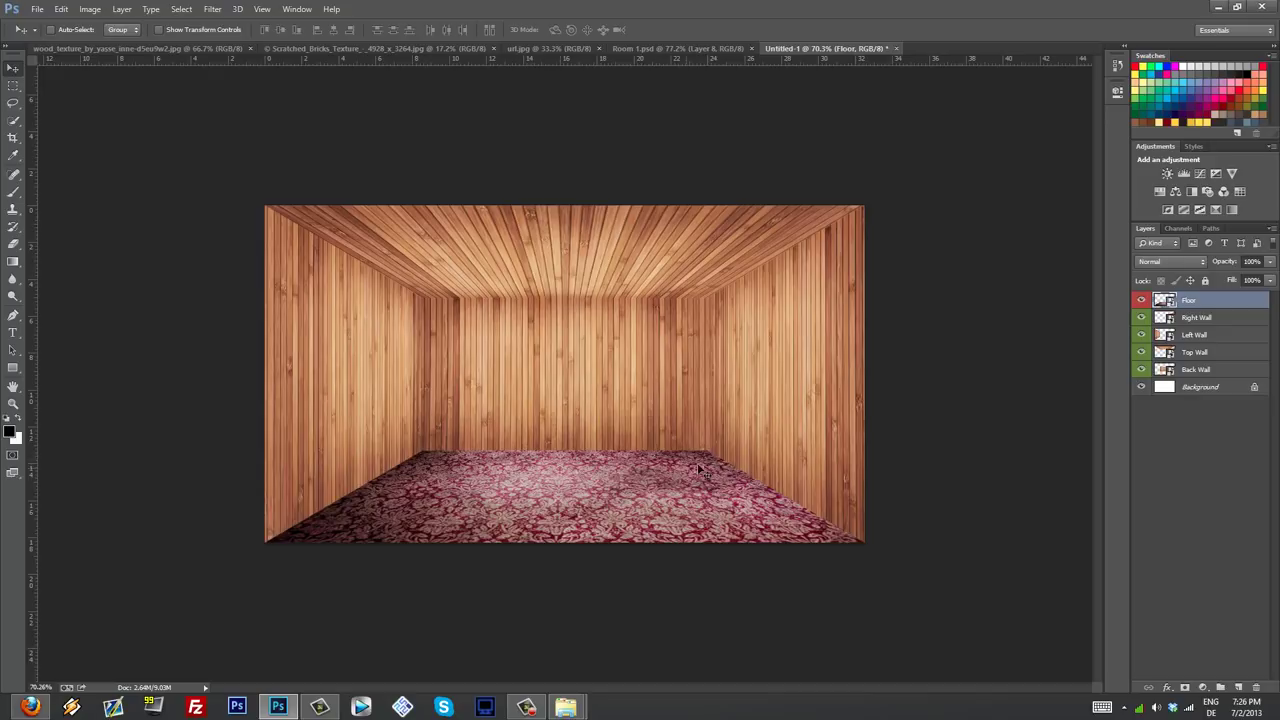
Step: Open the Right Wall smart object and scale the damask layer down
{"action": "double_click", "coordinate": [1166, 318]}
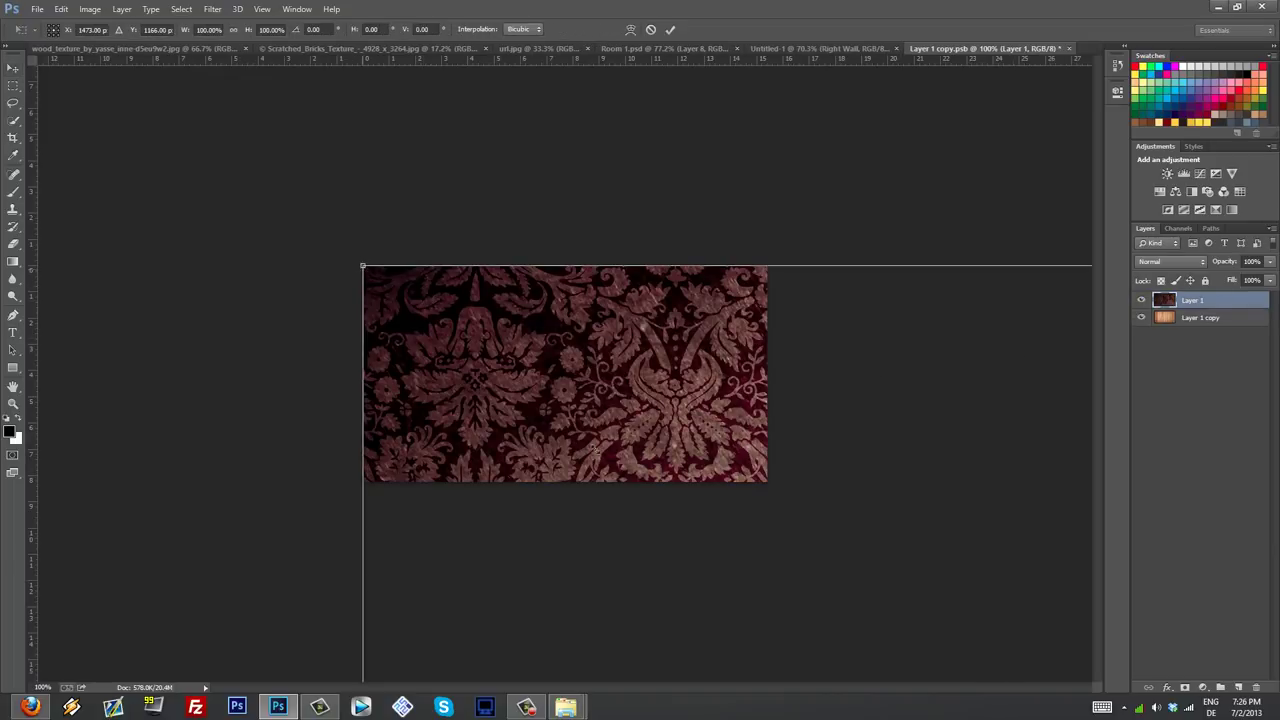
{"action": "left_click_drag", "start_coordinate": [363, 266], "coordinate": [331, 189]}
{"action": "key", "text": "ctrl+minus"}
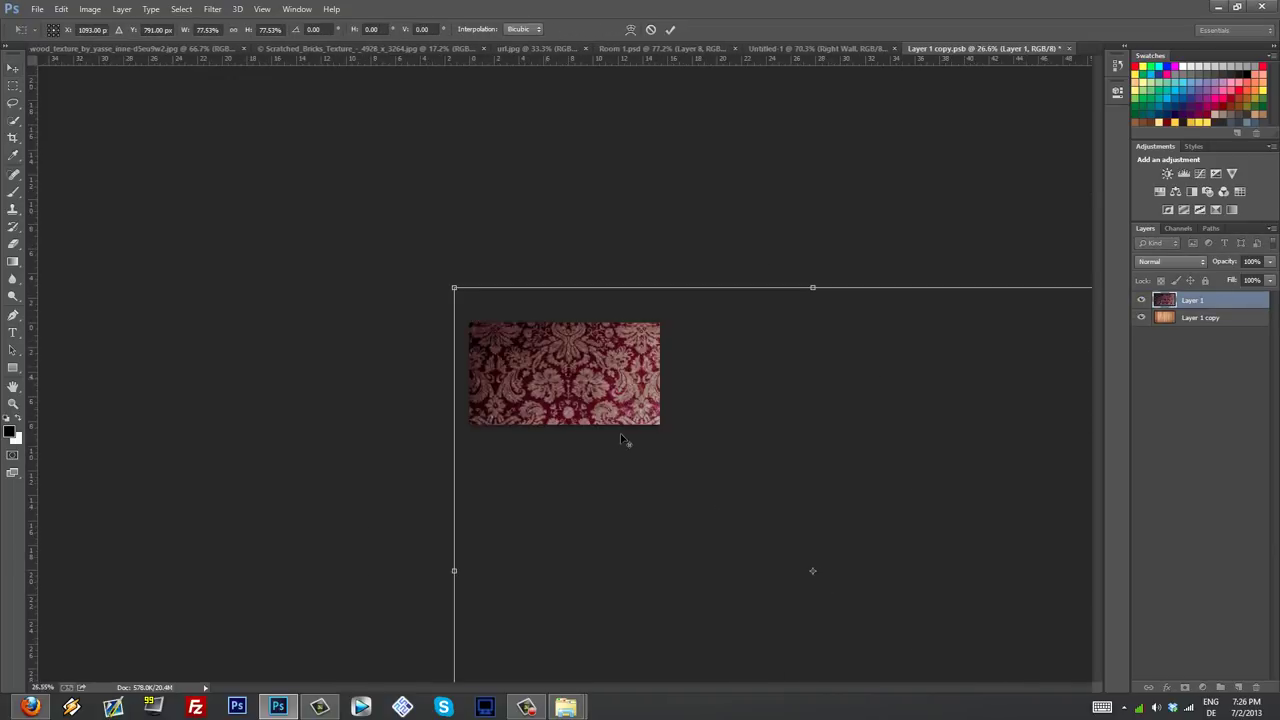
{"action": "scroll", "coordinate": [620, 433], "scroll_direction": "down", "scroll_amount": 3}
{"action": "left_click_drag", "start_coordinate": [930, 662], "coordinate": [597, 398]}
{"action": "key", "text": "Return"}
{"action": "scroll", "coordinate": [600, 405], "scroll_direction": "up", "scroll_amount": 3}
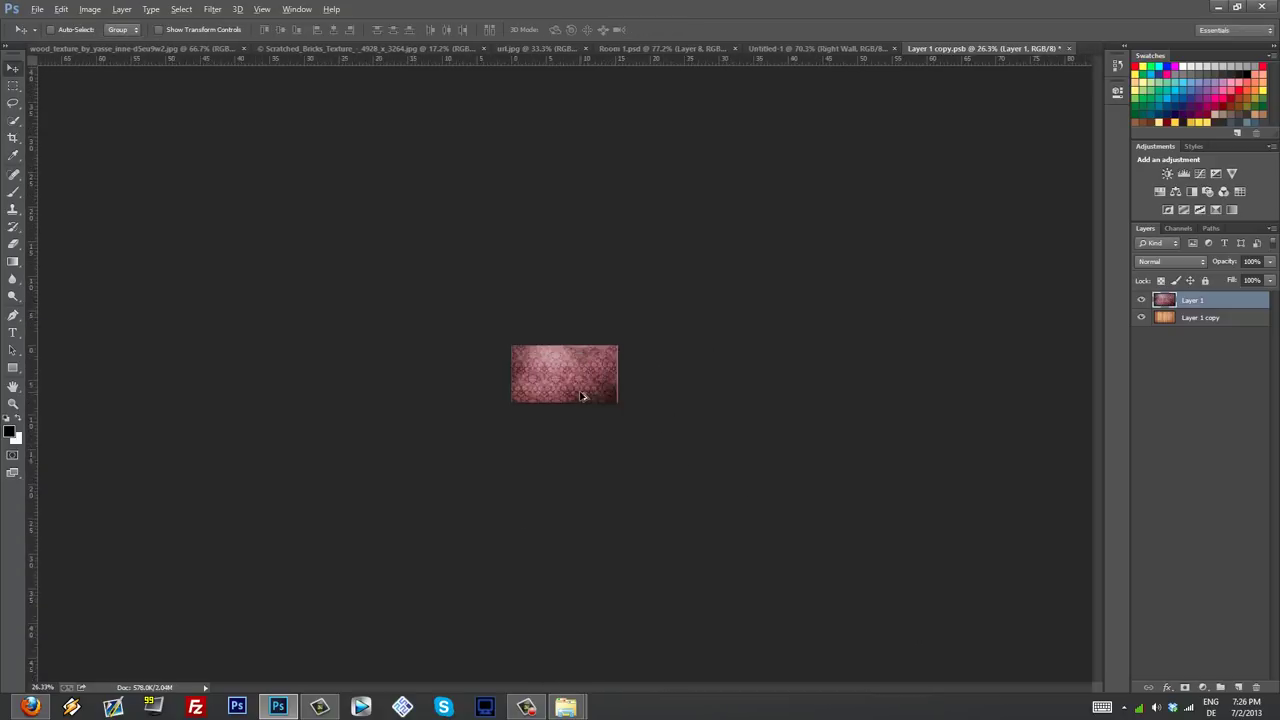
{"action": "scroll", "coordinate": [583, 397], "scroll_direction": "up", "scroll_amount": 3}
Step: Resize the damask to fill the canvas, save it, and return to the room document
{"action": "key", "text": "ctrl+t"}
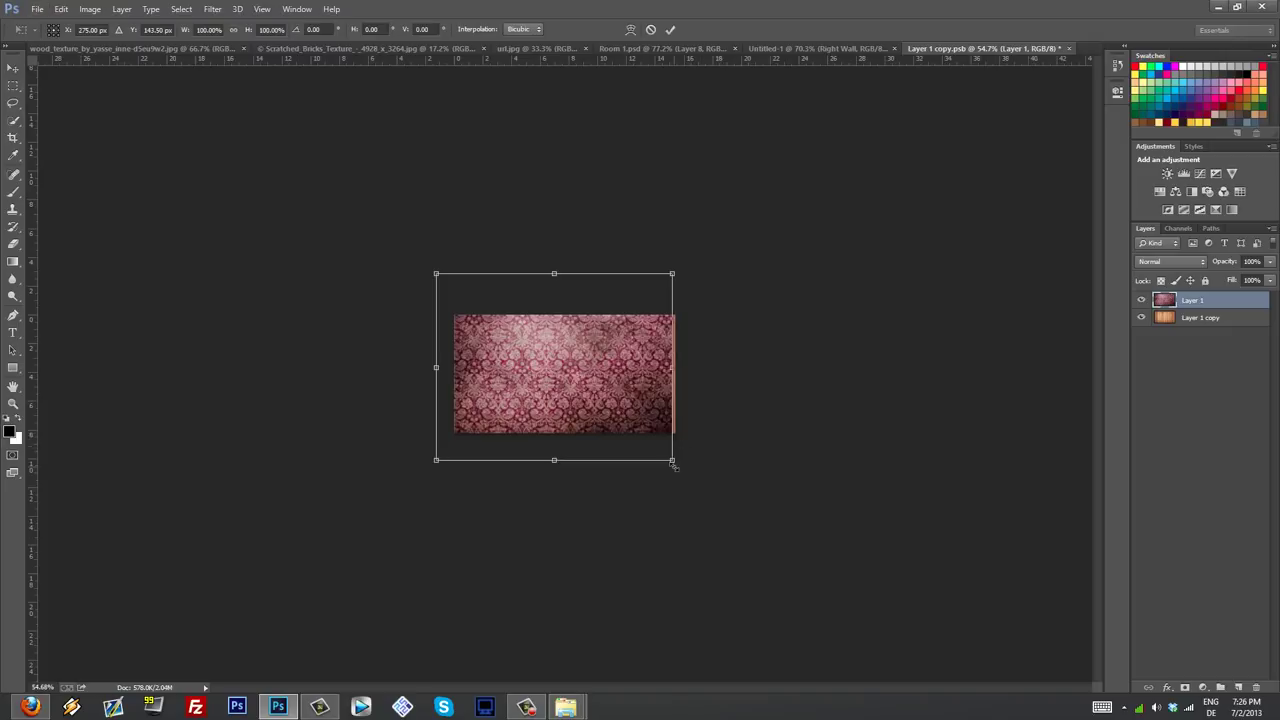
{"action": "left_click_drag", "start_coordinate": [673, 463], "coordinate": [689, 471]}
{"action": "key", "text": "Return"}
{"action": "key", "text": "ctrl+s"}
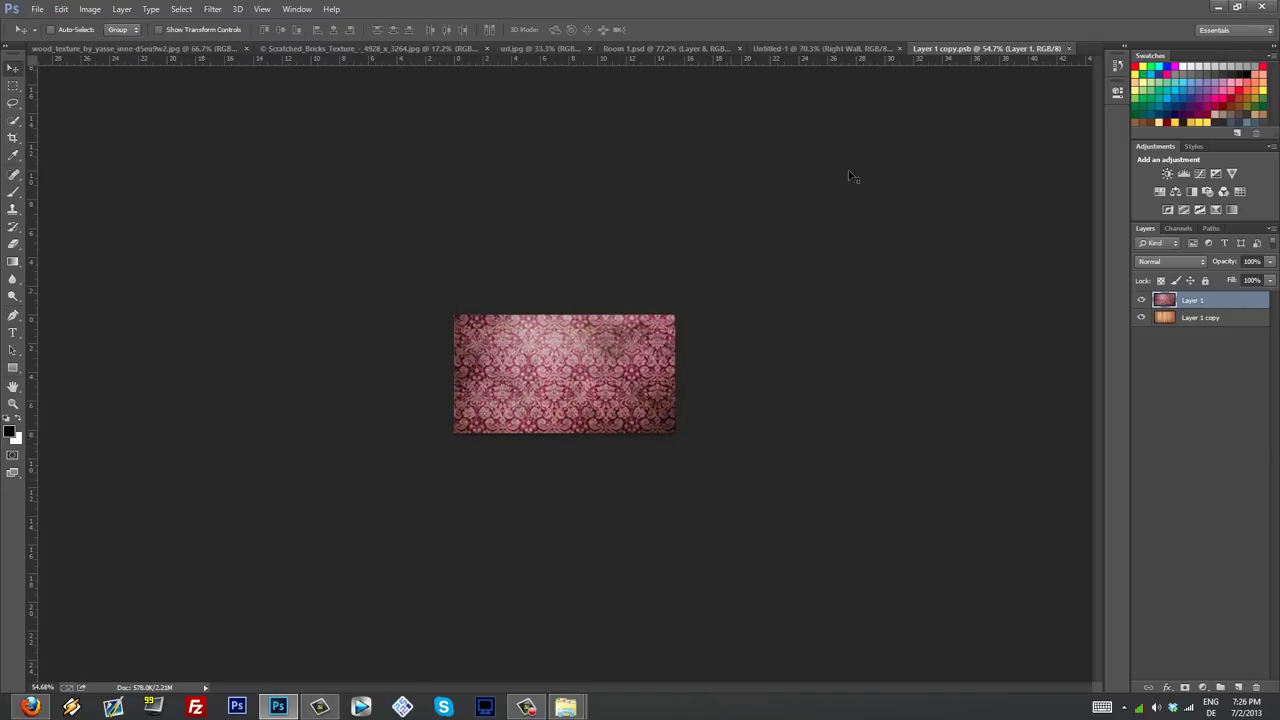
{"action": "left_click", "coordinate": [859, 49]}
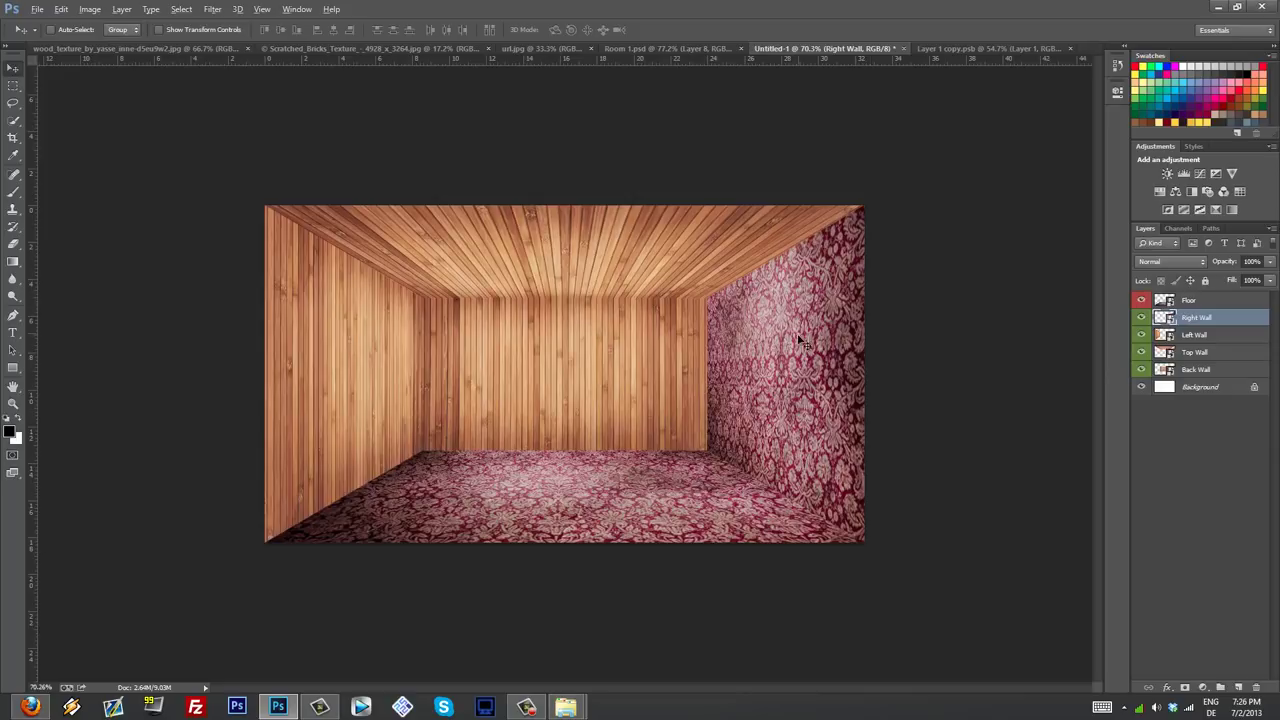
Step: Toggle the Right Wall's visibility and add a new layer clipped to it
{"action": "scroll", "coordinate": [800, 342], "scroll_direction": "up", "scroll_amount": 1}
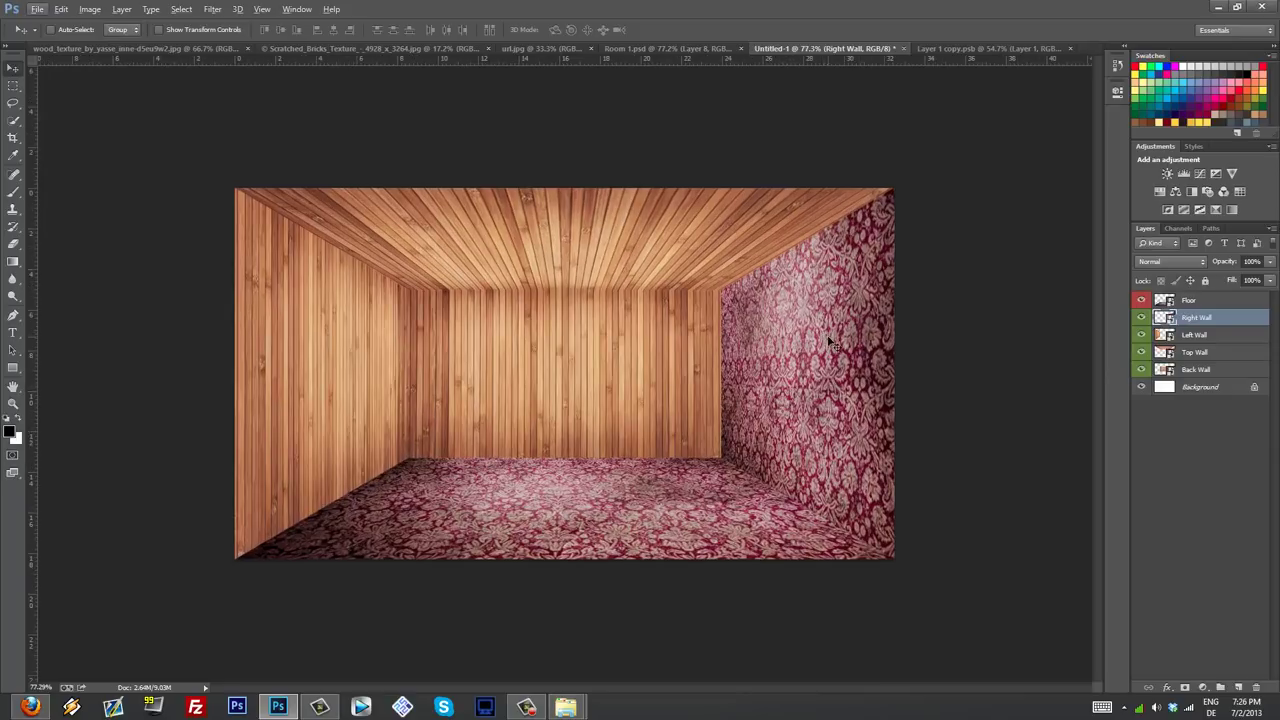
{"action": "left_click", "coordinate": [1141, 318]}
{"action": "left_click", "coordinate": [1141, 318]}
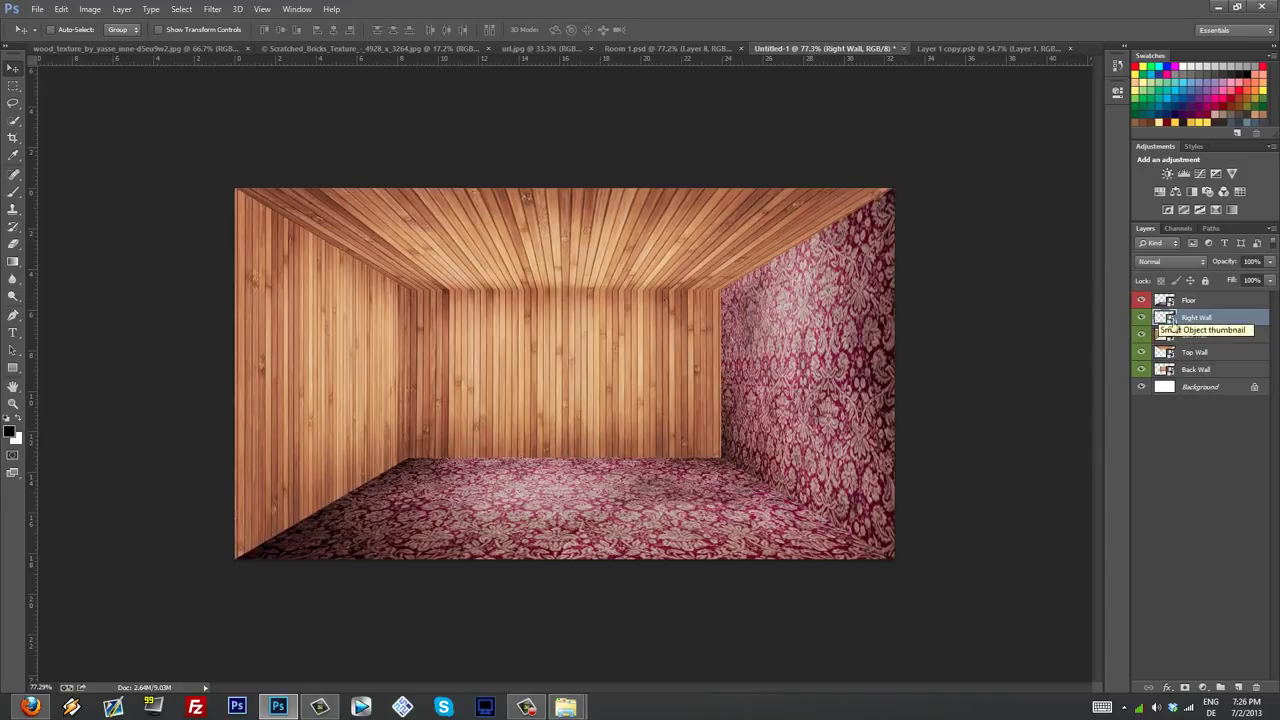
{"action": "left_click", "coordinate": [1238, 687]}
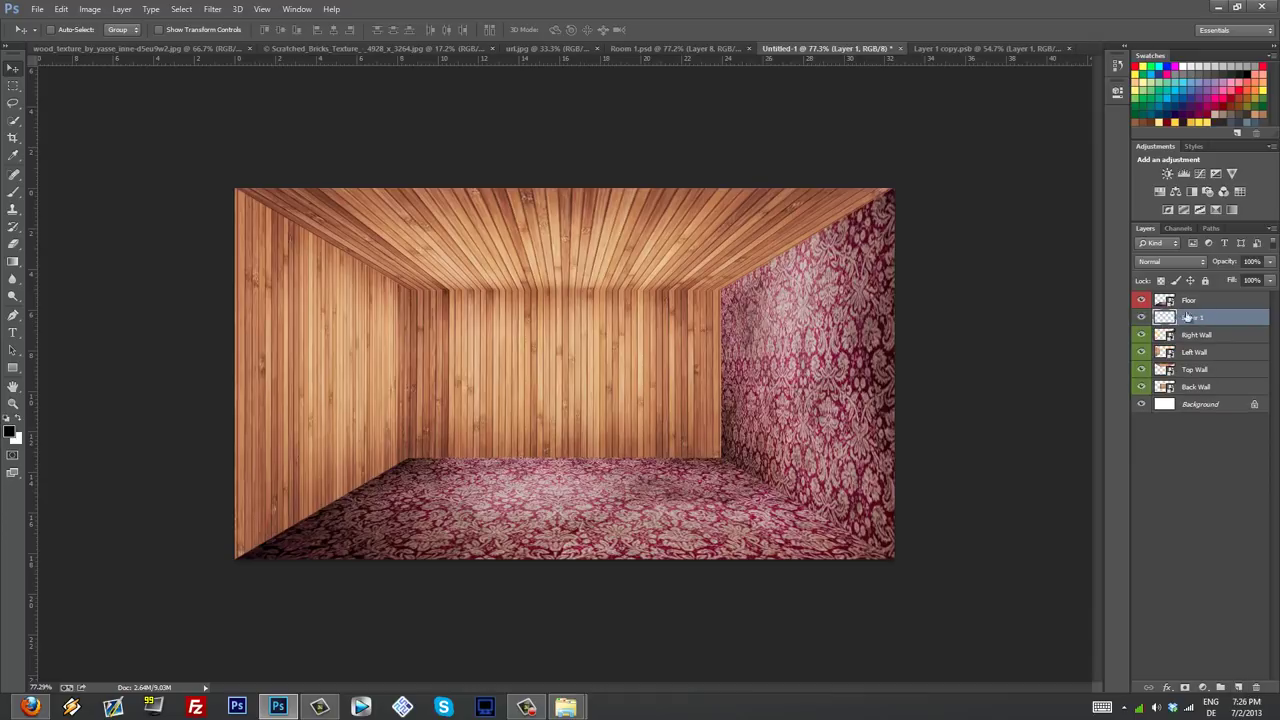
{"action": "right_click", "coordinate": [1187, 317]}
{"action": "left_click", "coordinate": [1111, 329]}
Step: Paste and position a trial damask overlay, discard it, and close the right wall texture file
{"action": "key", "text": "ctrl+v"}
{"action": "left_click_drag", "start_coordinate": [838, 392], "coordinate": [817, 238]}
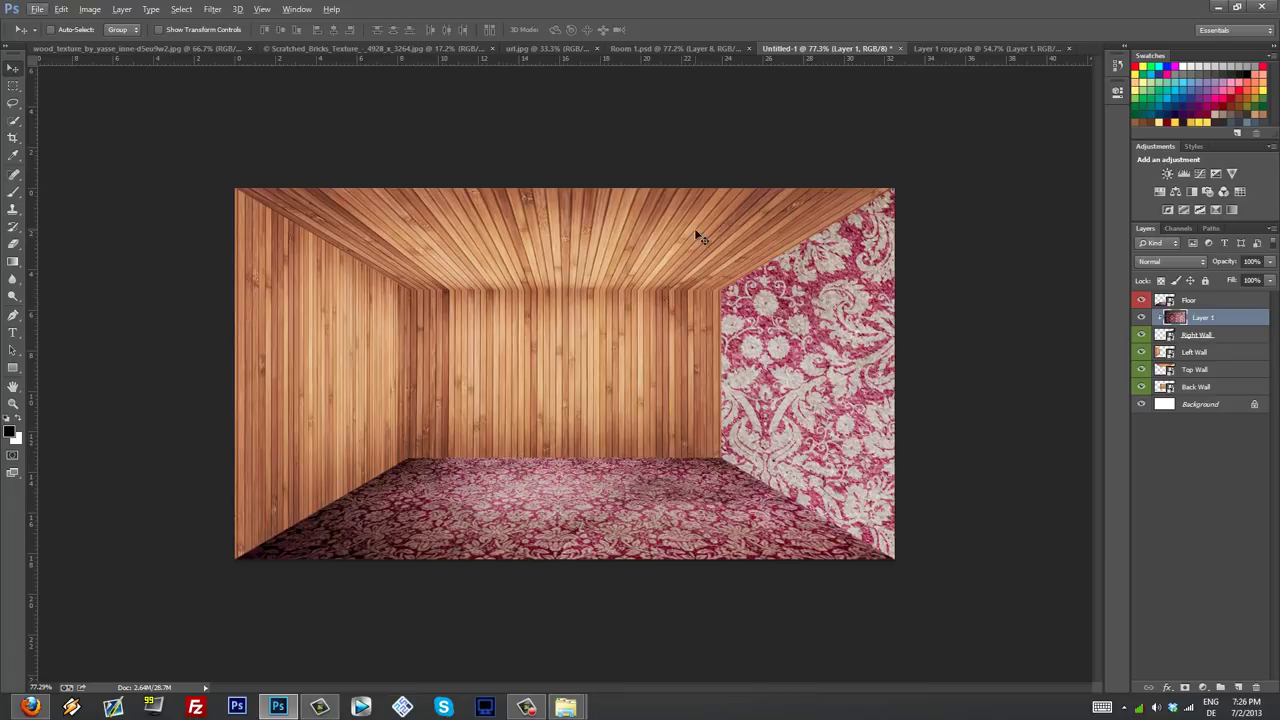
{"action": "key", "text": "ctrl+e"}
{"action": "scroll", "coordinate": [641, 257], "scroll_direction": "down", "scroll_amount": 1}
{"action": "scroll", "coordinate": [517, 409], "scroll_direction": "up", "scroll_amount": 2}
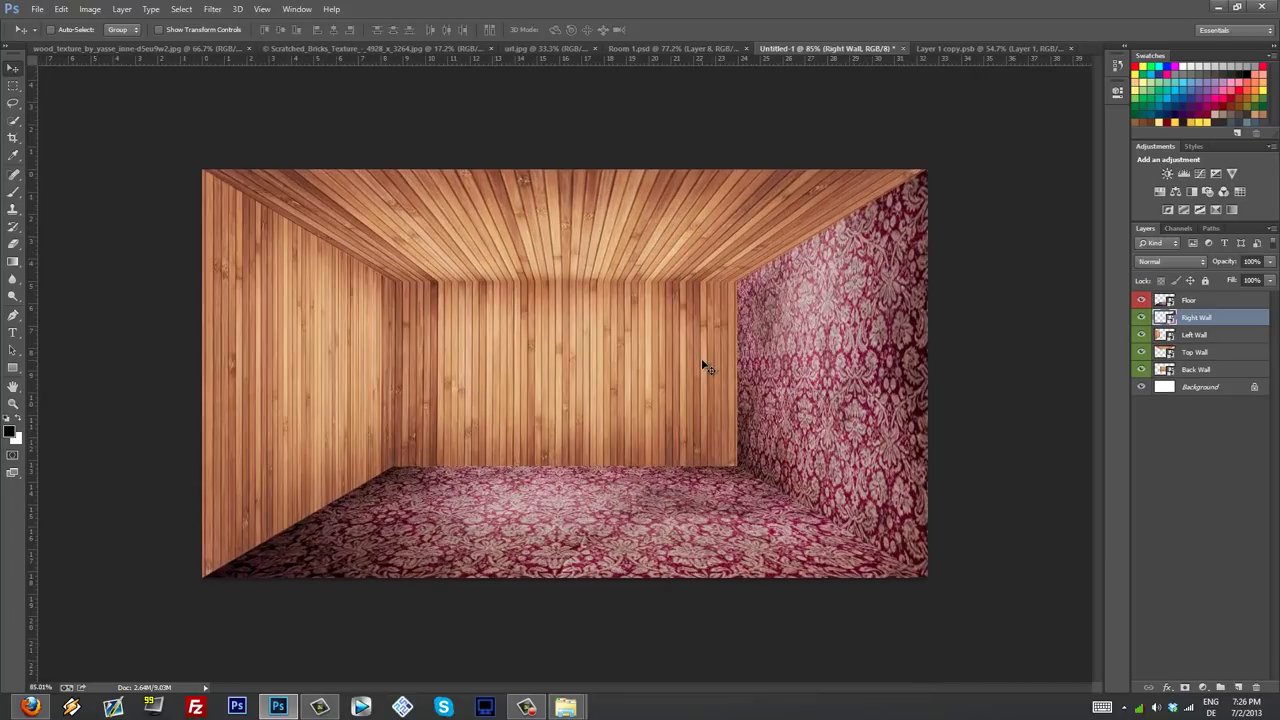
{"action": "left_click", "coordinate": [1071, 48]}
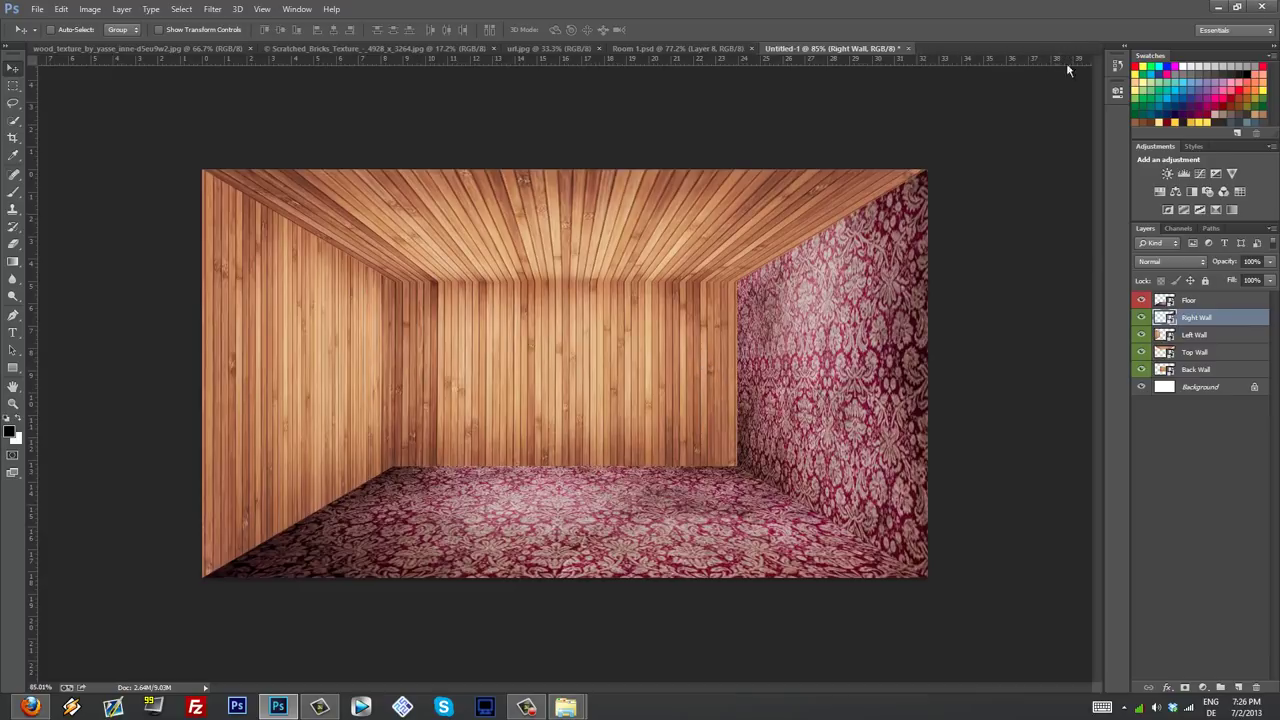
Step: Delete the damask layer inside the Right Wall smart object, then save and close it
{"action": "double_click", "coordinate": [1168, 318]}
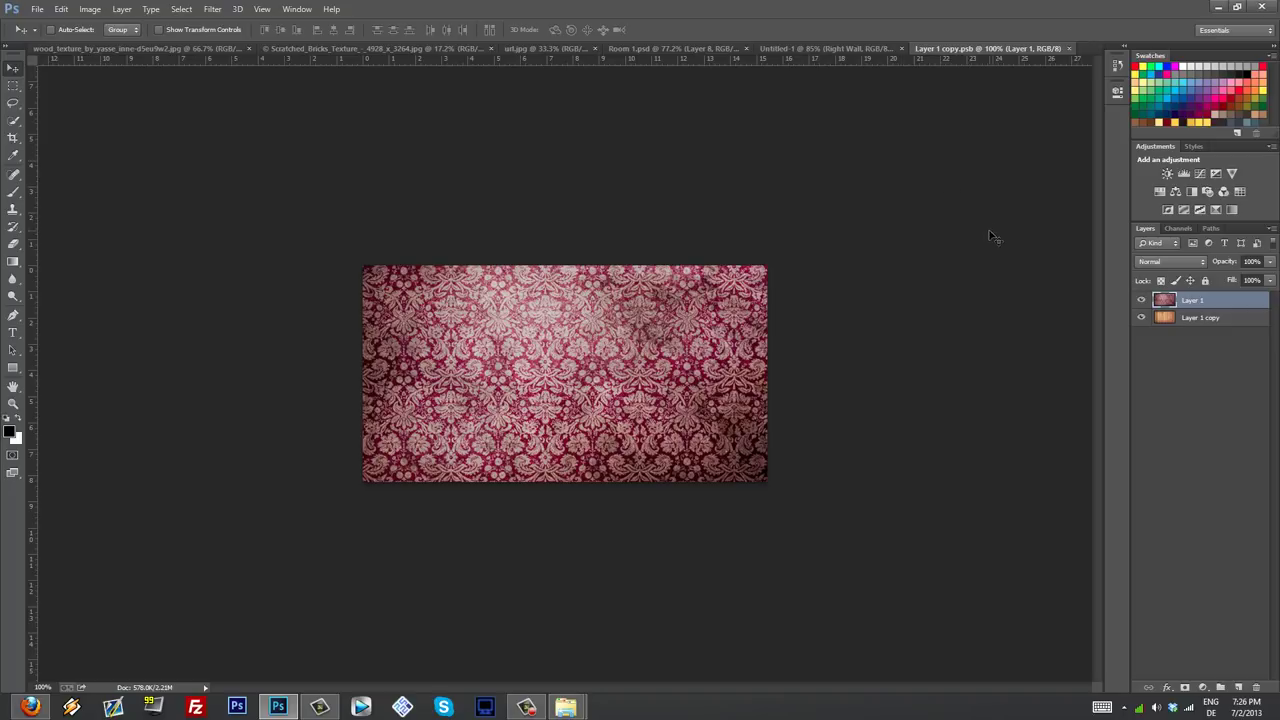
{"action": "key", "text": "Delete"}
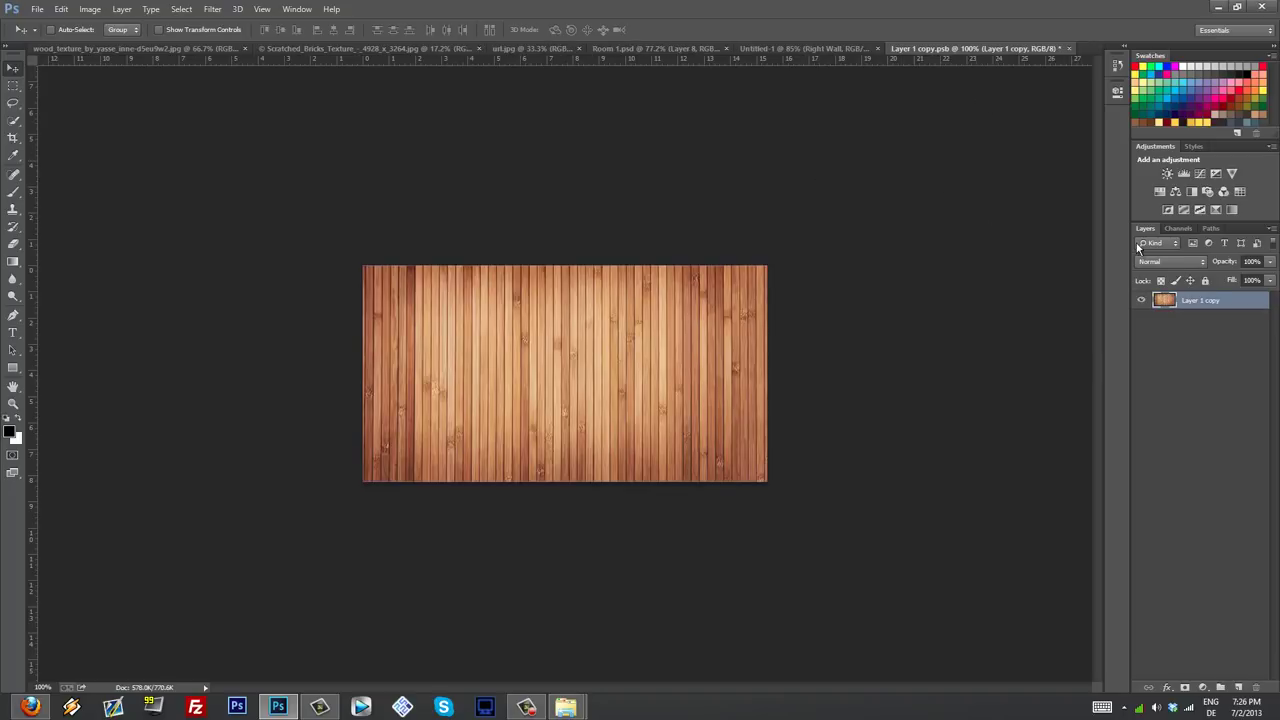
{"action": "key", "text": "ctrl+s"}
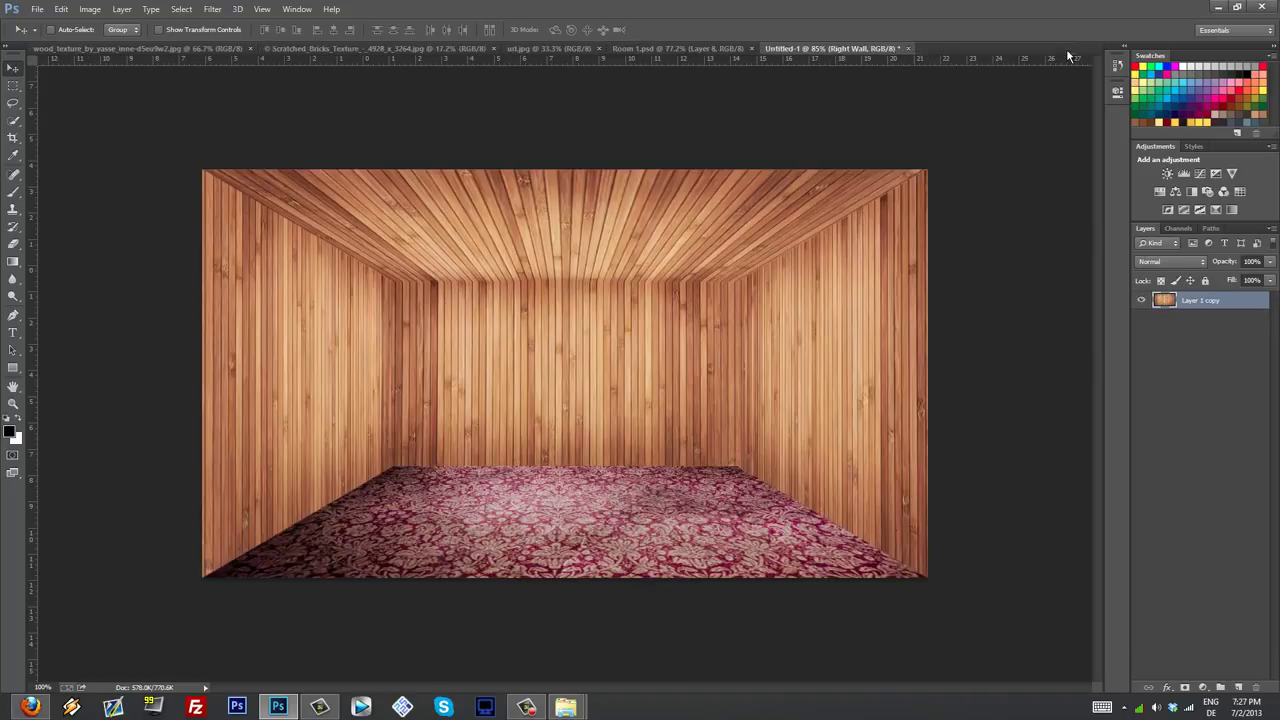
{"action": "left_click", "coordinate": [1068, 48]}
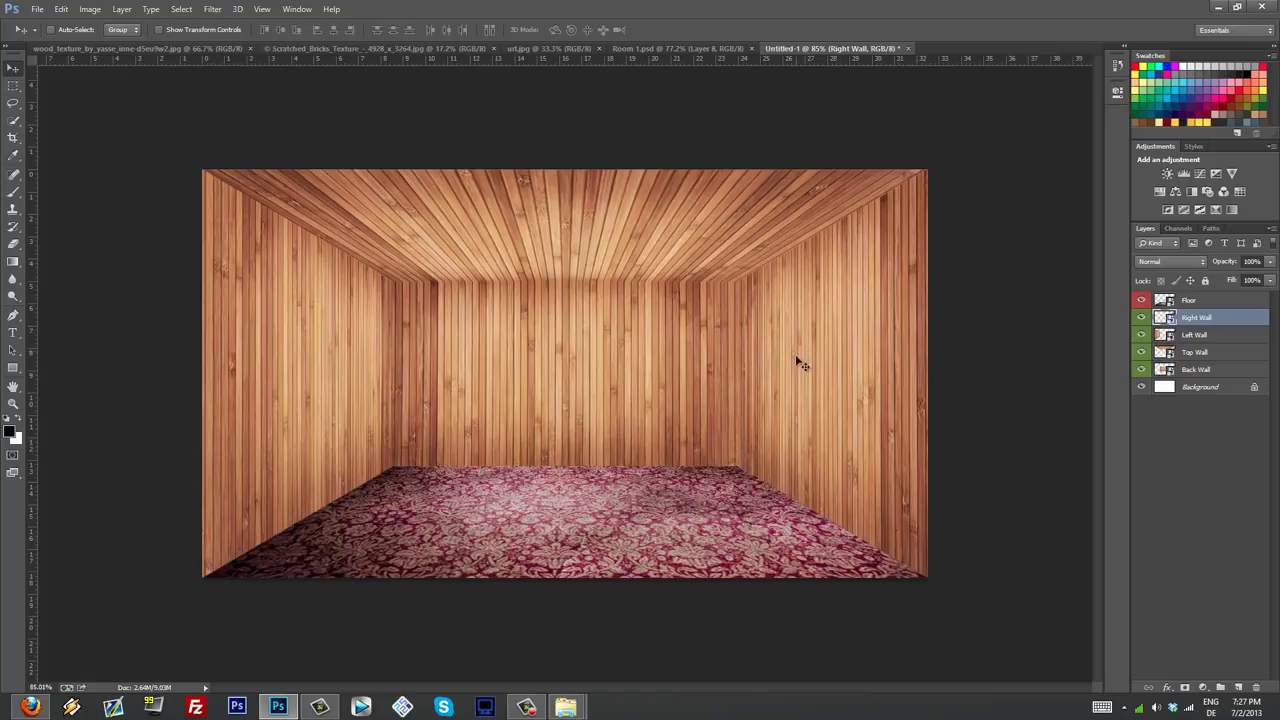
Step: Delete the Floor smart object's damask layer, save and close it, then dismiss Save As
{"action": "double_click", "coordinate": [1170, 302]}
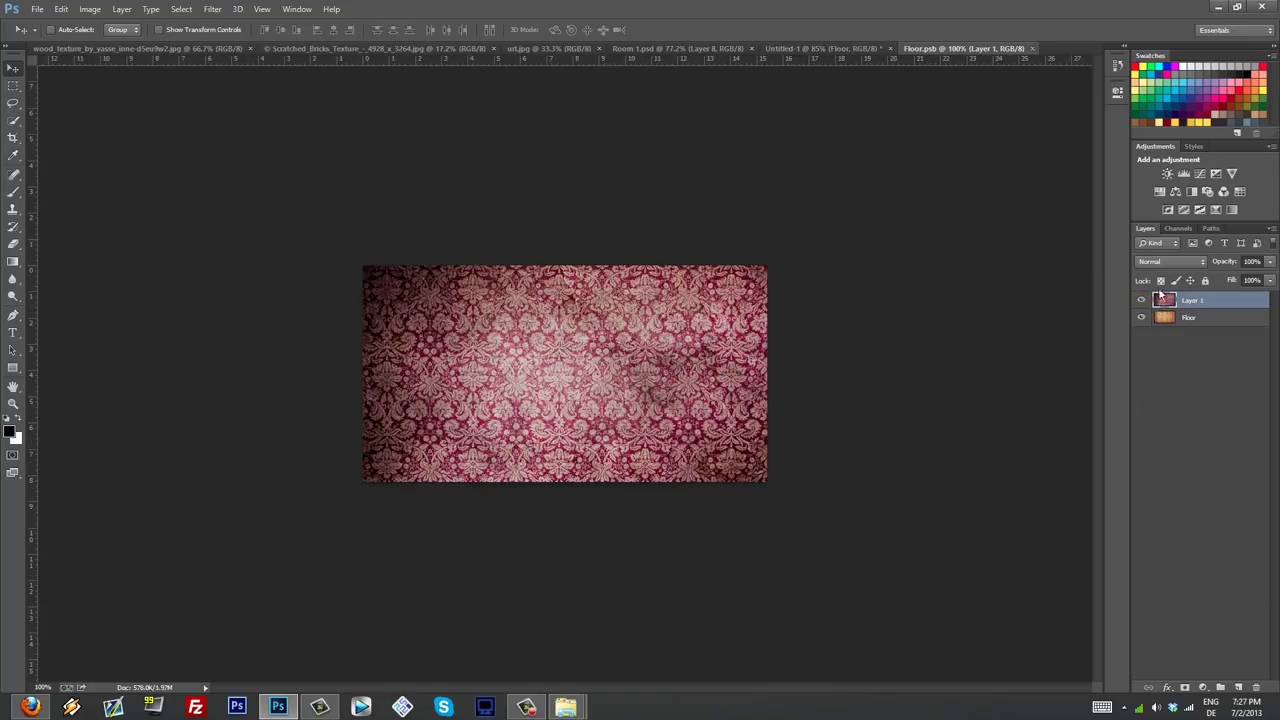
{"action": "key", "text": "Delete"}
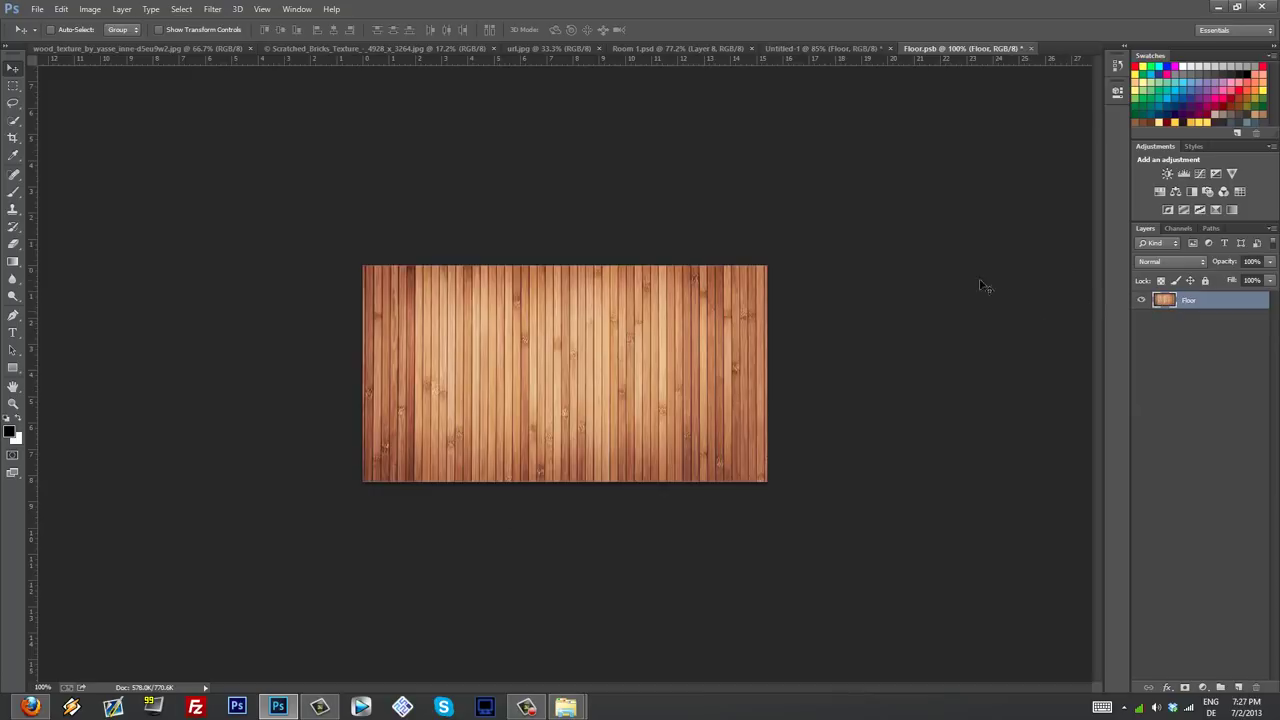
{"action": "left_click", "coordinate": [1031, 48]}
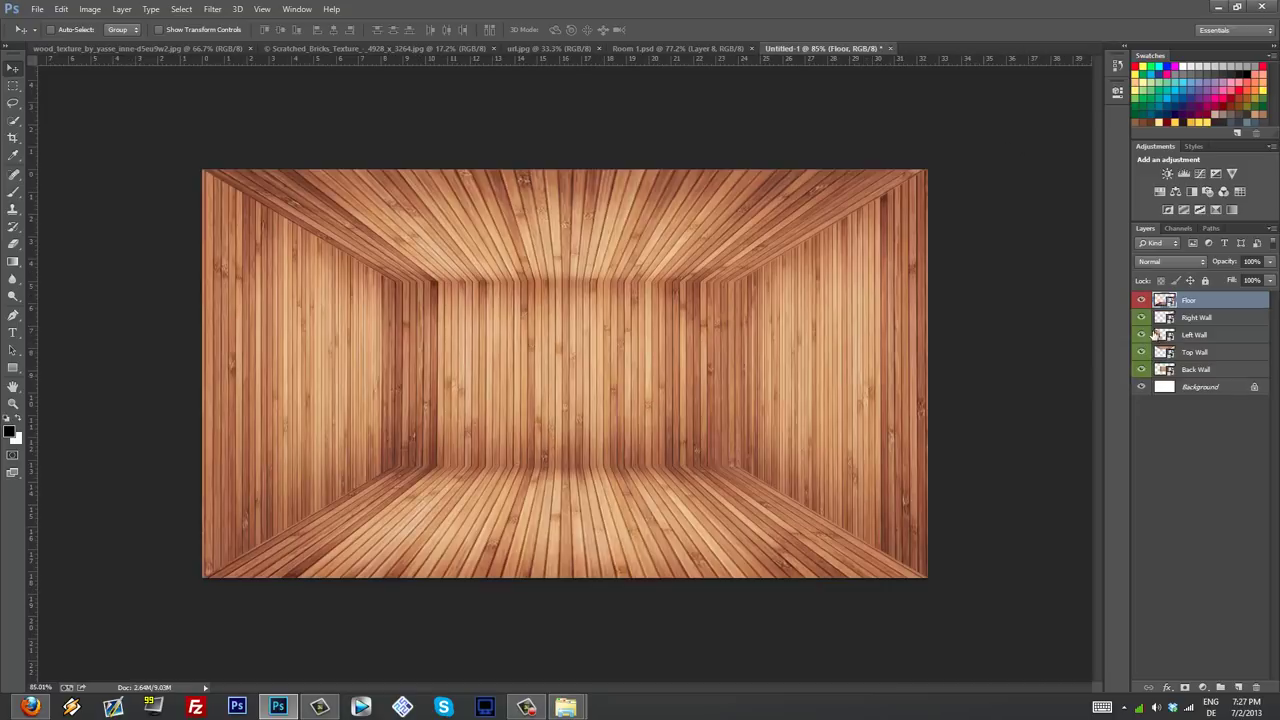
{"action": "key", "text": "ctrl+shift+s"}
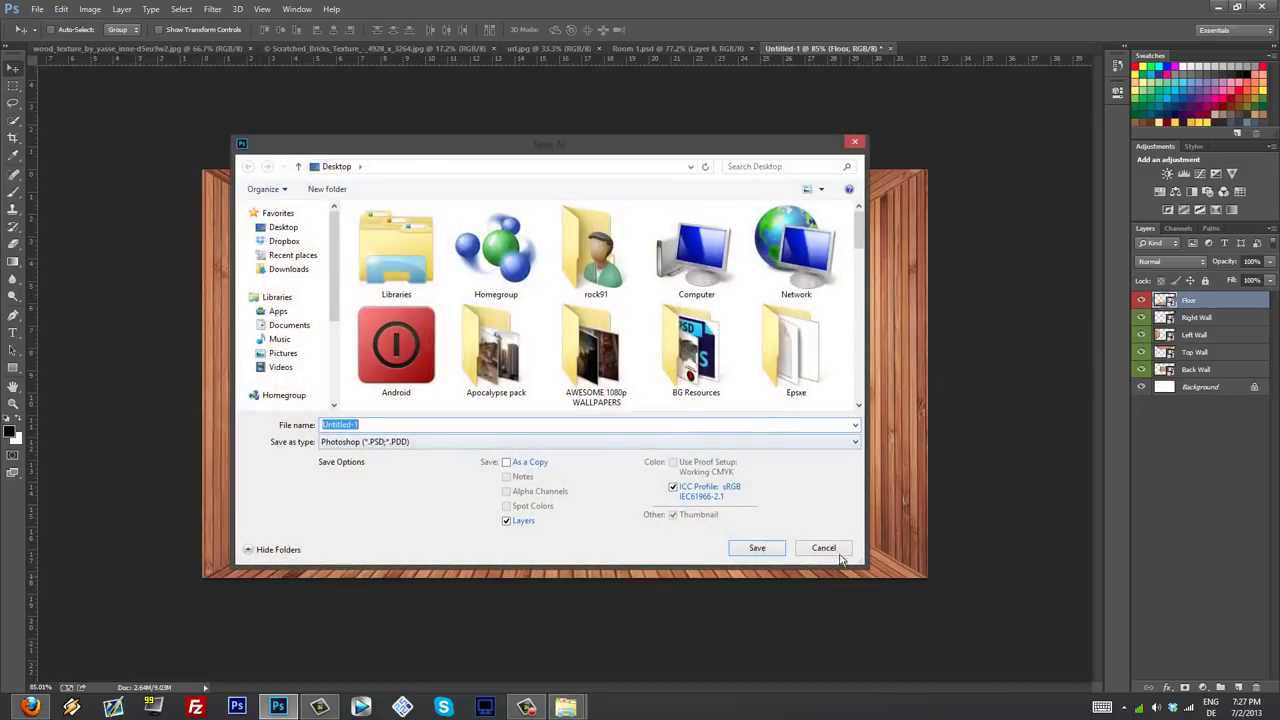
{"action": "left_click", "coordinate": [825, 552]}
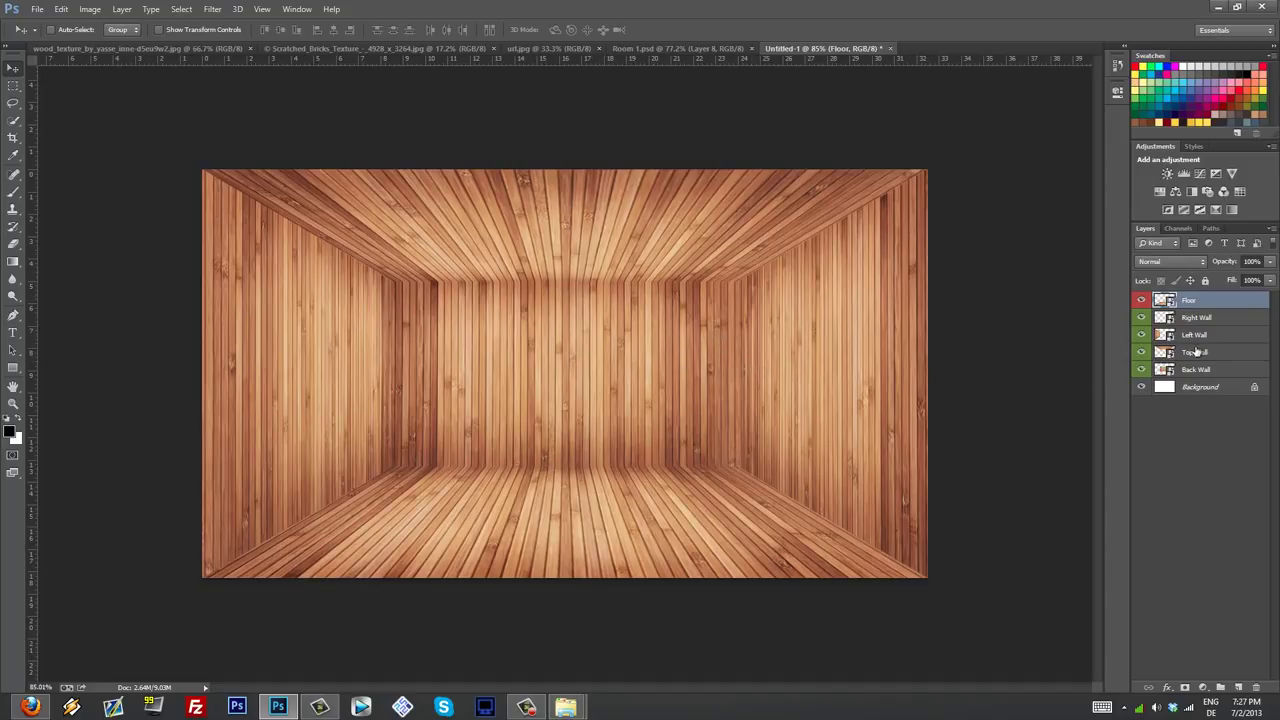
Step: Add Layer 1 clipped to the Floor and brush black along the floor's back edge
{"action": "left_click", "coordinate": [1238, 688]}
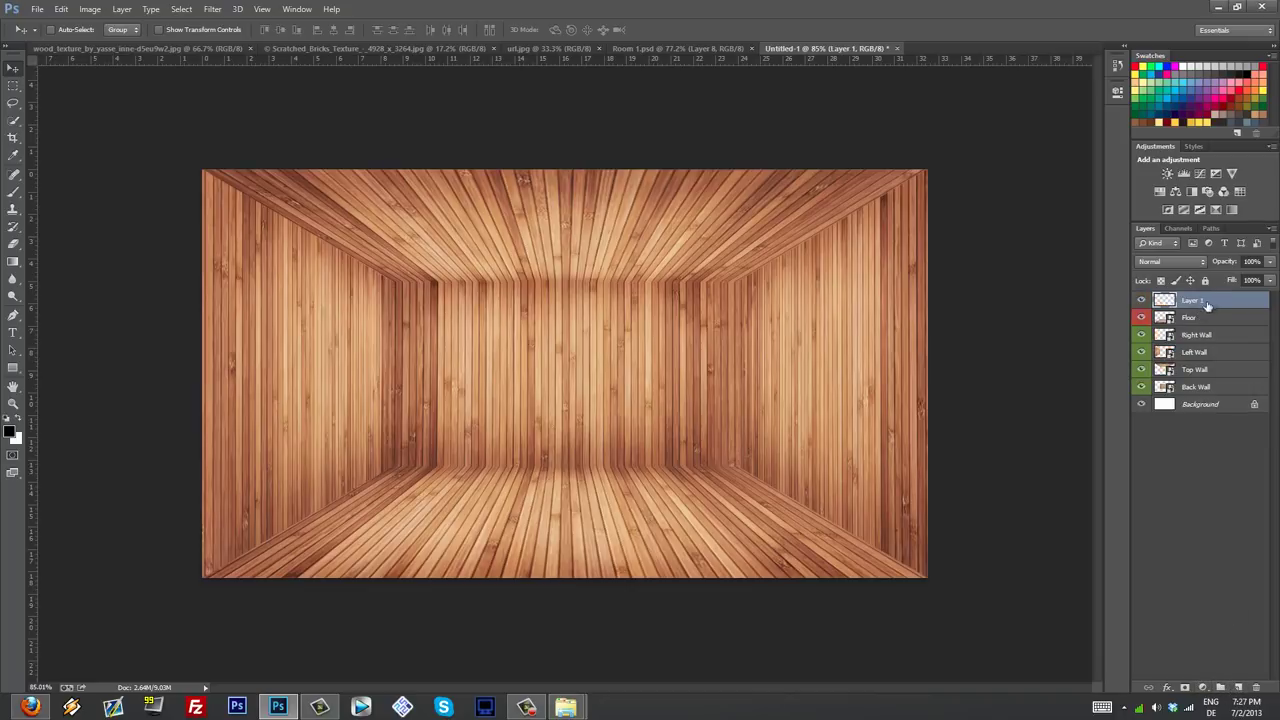
{"action": "right_click", "coordinate": [1215, 301]}
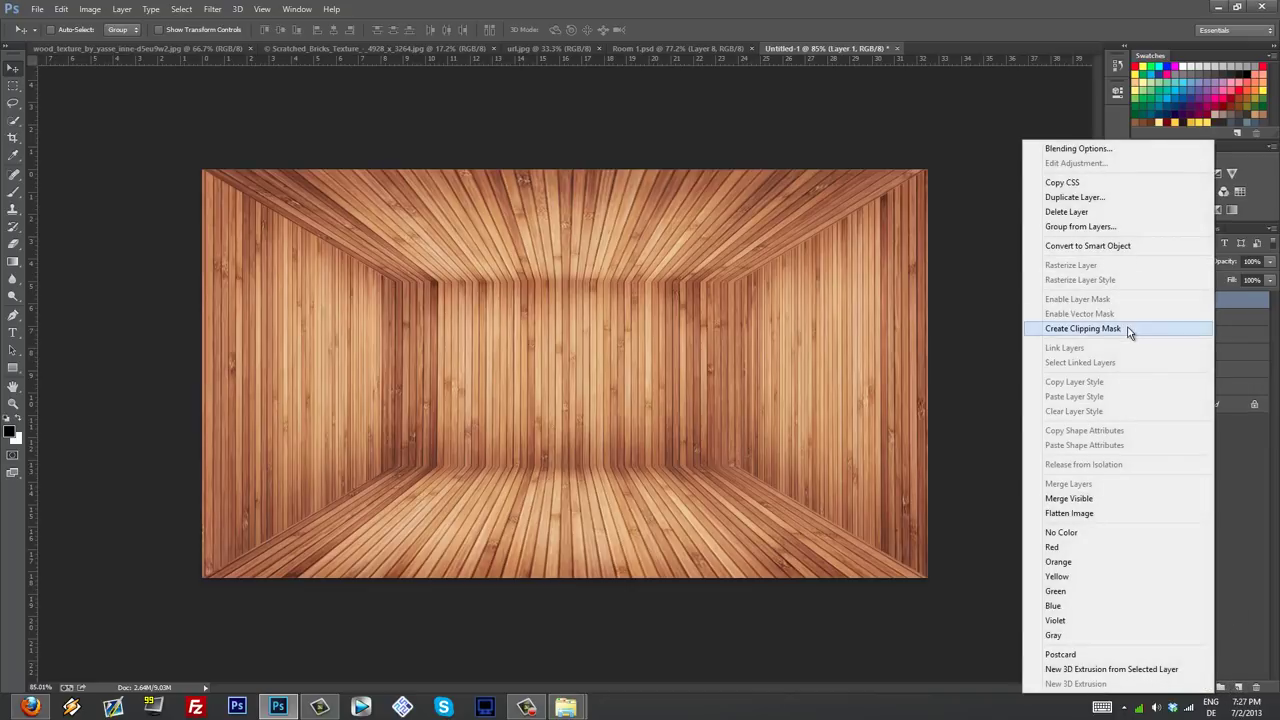
{"action": "left_click", "coordinate": [1060, 330]}
{"action": "left_click", "coordinate": [13, 191]}
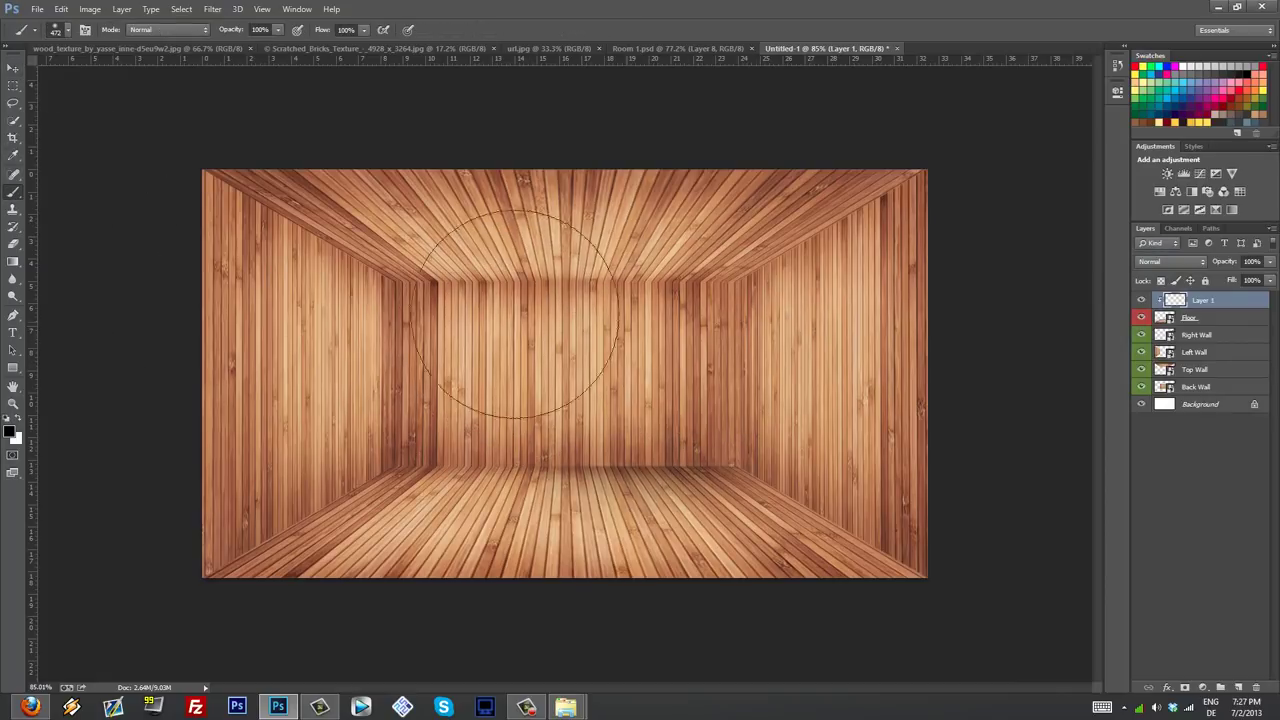
{"action": "mouse_move", "coordinate": [381, 320]}
{"action": "left_mouse_down"}
{"action": "mouse_move", "coordinate": [752, 340]}
{"action": "mouse_move", "coordinate": [771, 330]}
{"action": "mouse_move", "coordinate": [458, 330]}
{"action": "left_mouse_up"}
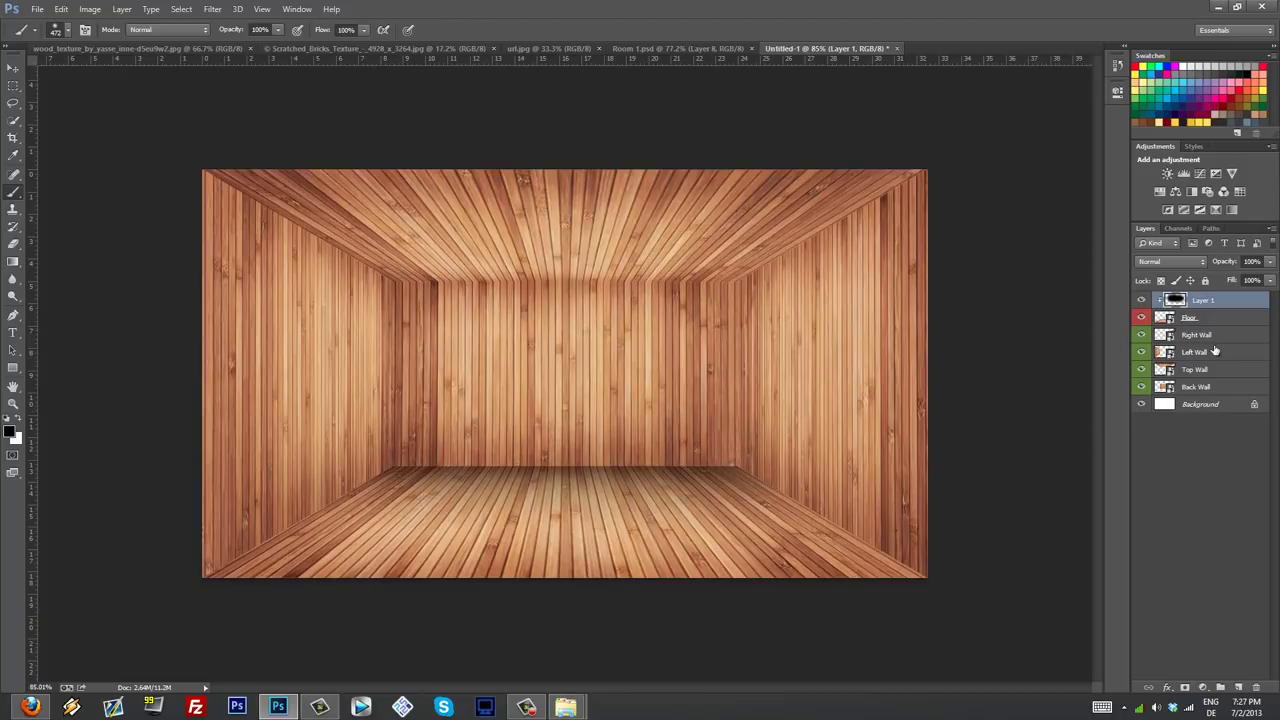
{"action": "left_click", "coordinate": [1218, 336]}
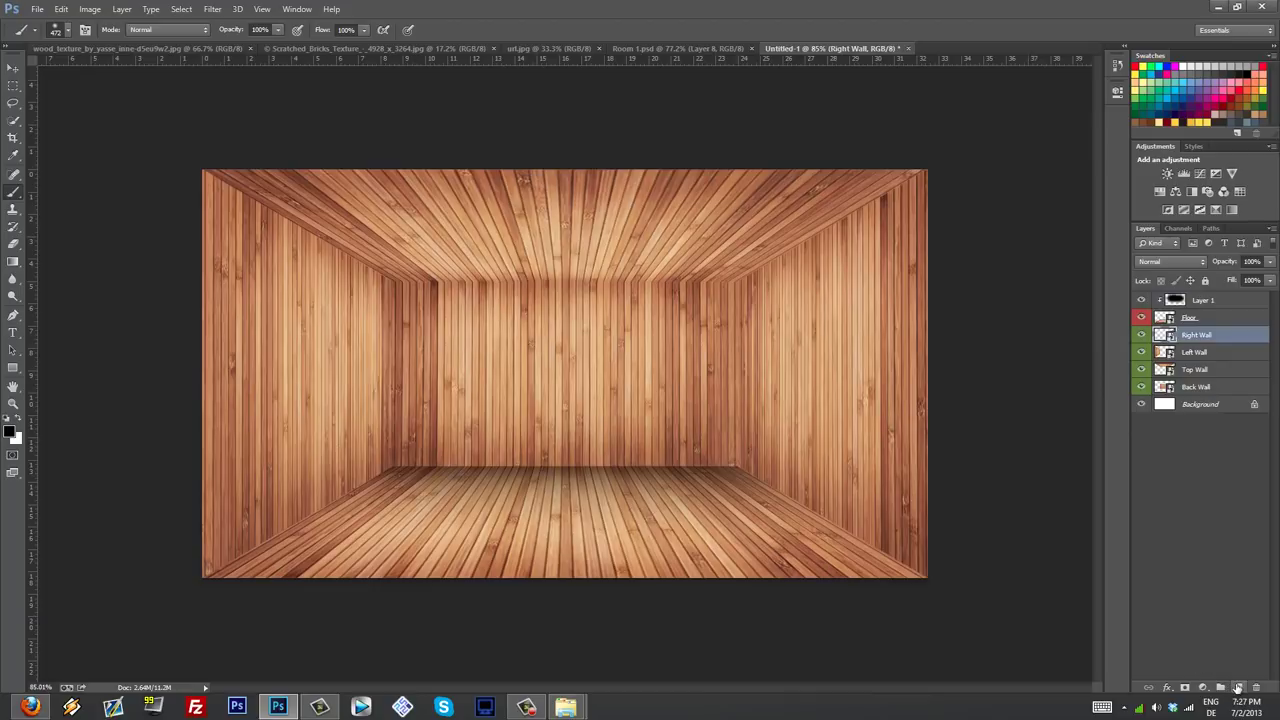
Step: Clip a new Layer 2 to the Right Wall and shade its corner by the back wall
{"action": "left_click", "coordinate": [1238, 686]}
{"action": "right_click", "coordinate": [1206, 338]}
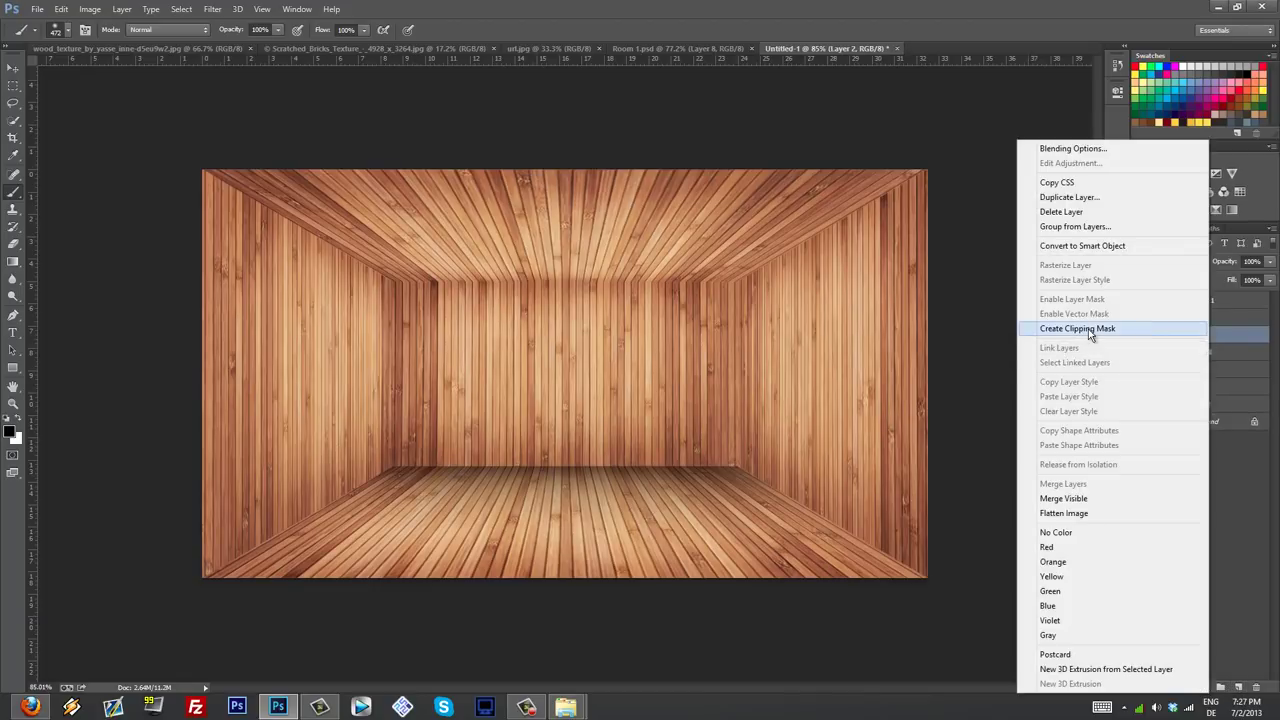
{"action": "left_click", "coordinate": [1195, 328]}
{"action": "mouse_move", "coordinate": [640, 338]}
{"action": "left_mouse_down"}
{"action": "mouse_move", "coordinate": [606, 386]}
{"action": "mouse_move", "coordinate": [609, 363]}
{"action": "mouse_move", "coordinate": [610, 400]}
{"action": "left_mouse_up"}
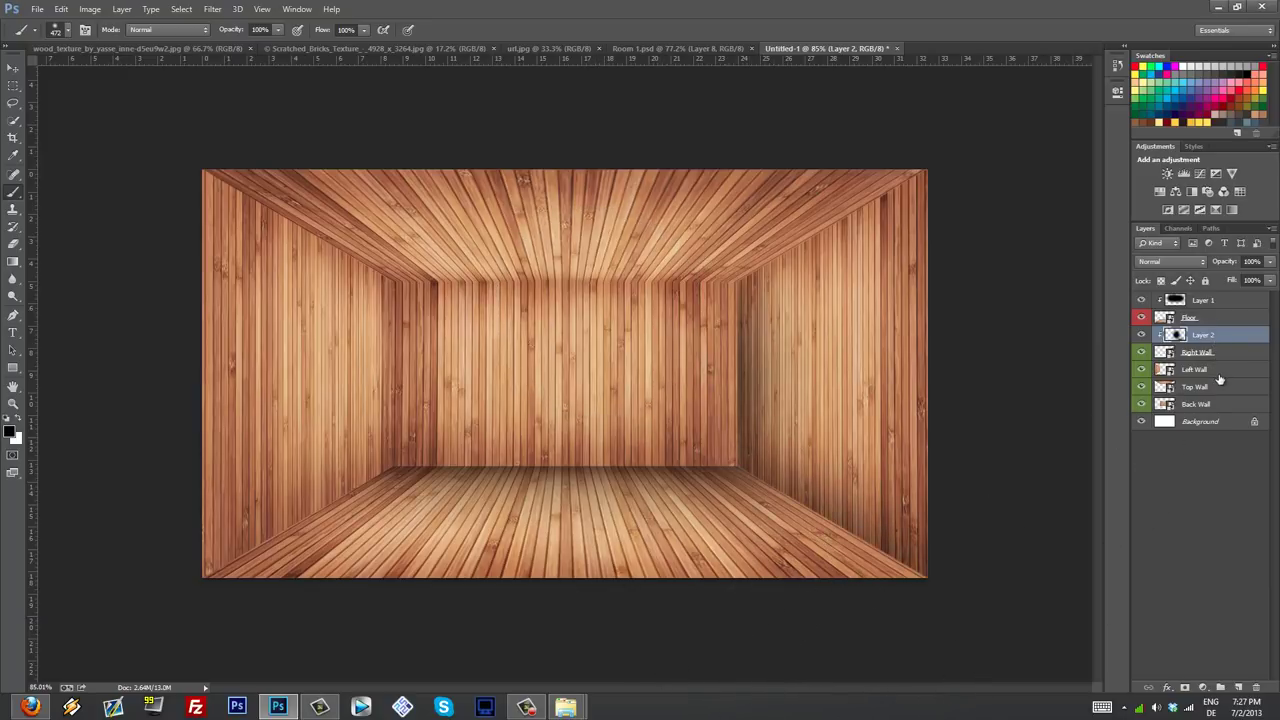
Step: Add Layer 3 above the Left Wall and clip it to the Left Wall
{"action": "left_click", "coordinate": [1200, 369]}
{"action": "left_click", "coordinate": [1238, 688]}
{"action": "right_click", "coordinate": [1200, 369]}
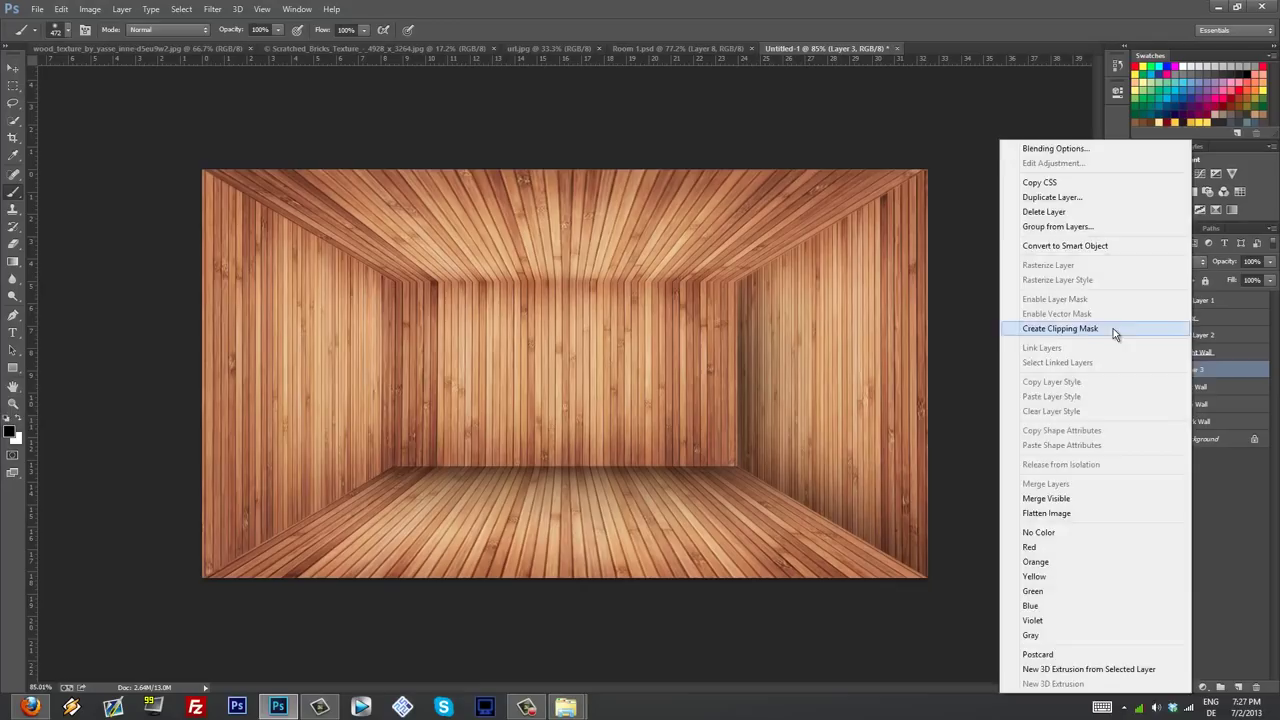
{"action": "left_click", "coordinate": [1117, 331]}
{"action": "scroll", "coordinate": [565, 373], "scroll_direction": "down", "scroll_amount": 3}
{"action": "left_click", "coordinate": [1200, 334]}
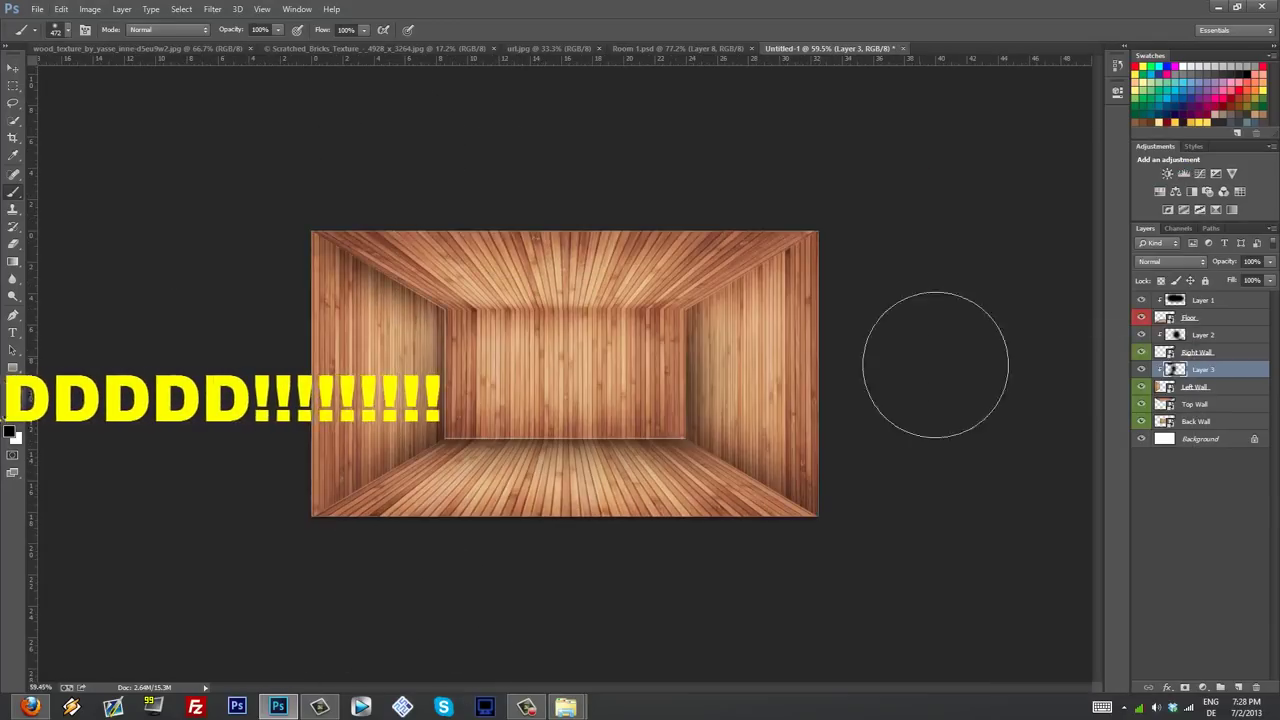
{"action": "scroll", "coordinate": [688, 182], "scroll_direction": "up", "scroll_amount": 3}
Step: Clip new shadow layers to the Top Wall (Layer 4) and the Back Wall (Layer 5)
{"action": "left_click", "coordinate": [1238, 688]}
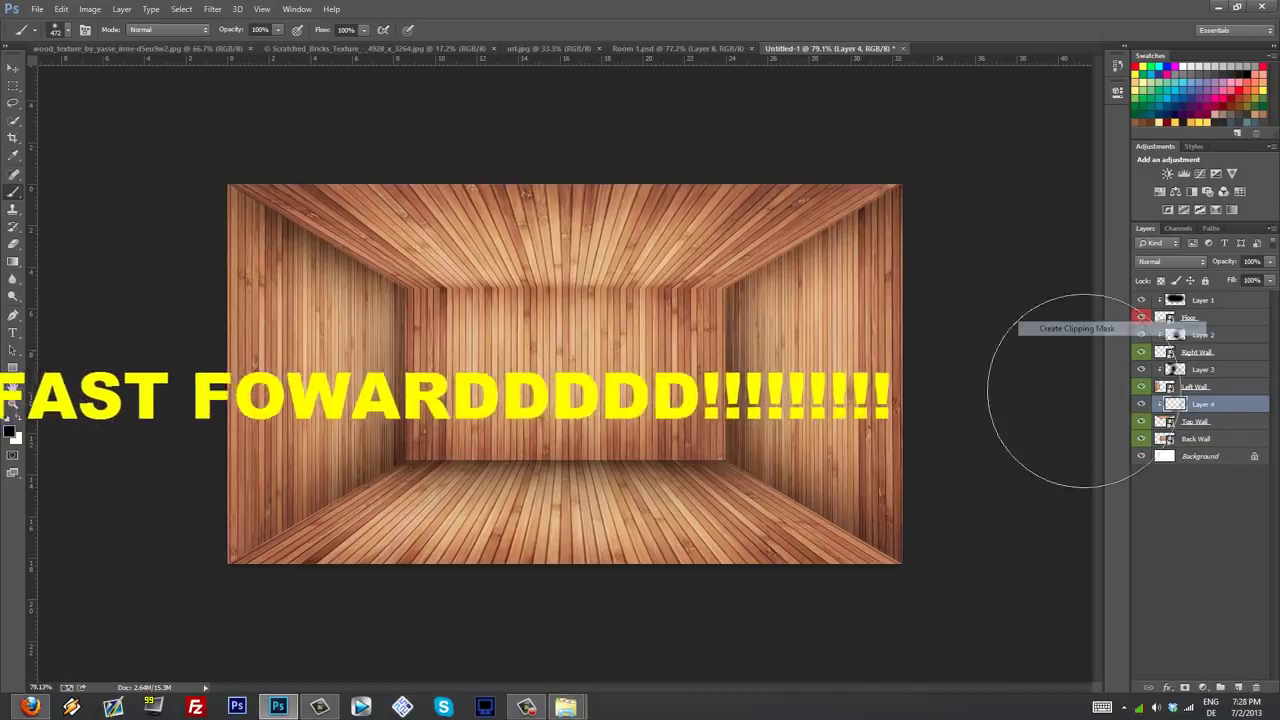
{"action": "left_click_drag", "start_coordinate": [1200, 334], "coordinate": [1200, 404]}
{"action": "scroll", "coordinate": [495, 413], "scroll_direction": "down", "scroll_amount": 2}
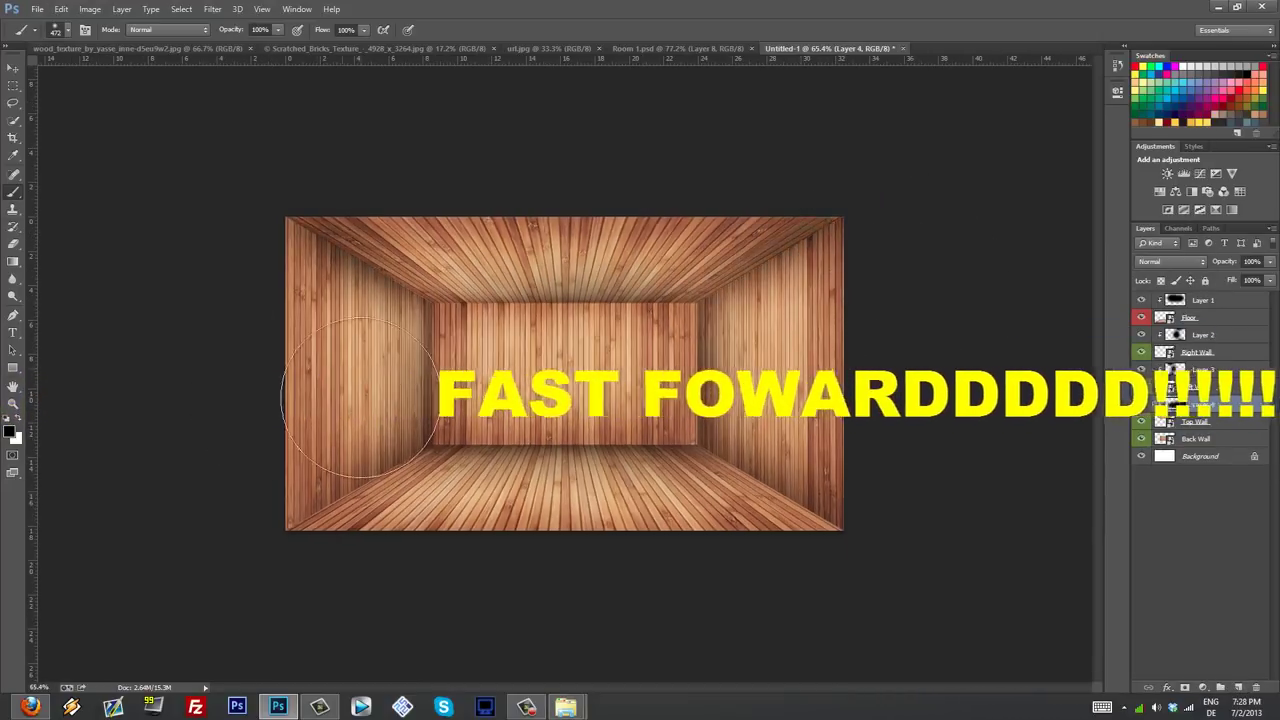
{"action": "scroll", "coordinate": [840, 424], "scroll_direction": "up", "scroll_amount": 3}
{"action": "right_click", "coordinate": [1220, 438]}
{"action": "left_click", "coordinate": [1060, 350]}
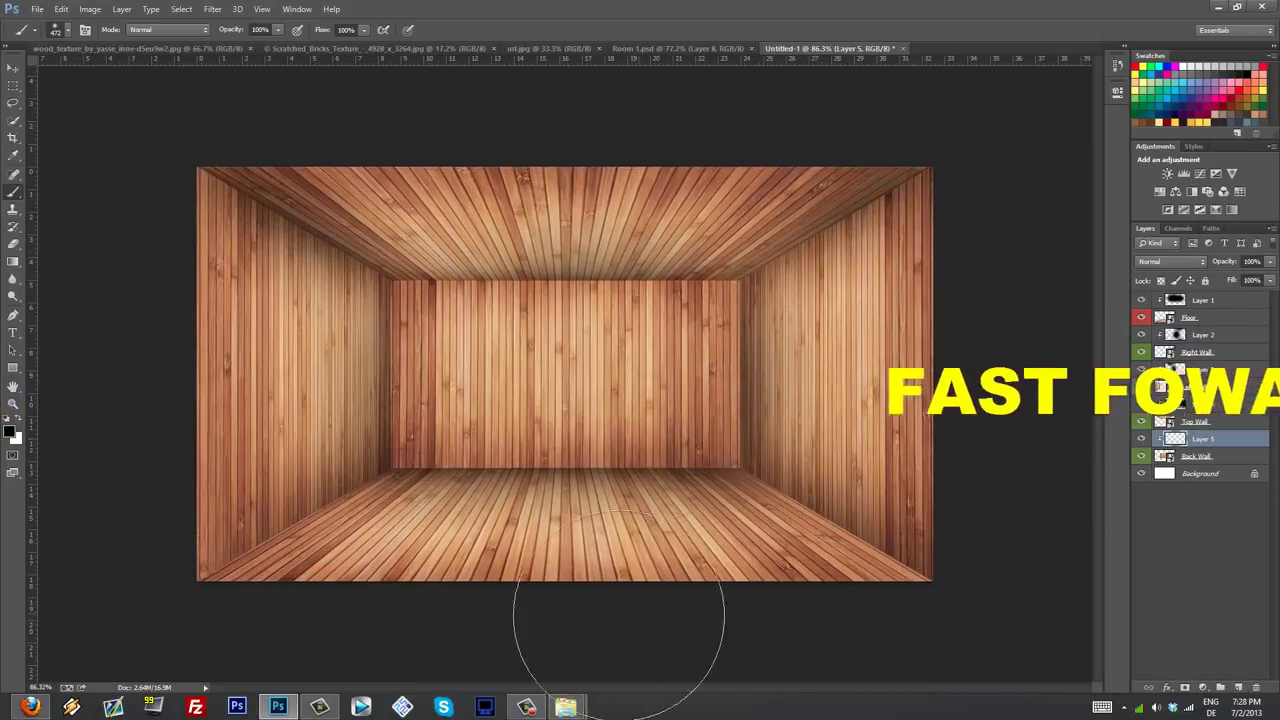
Step: Brush black along the back wall's lower and side edges, enlarging the brush to about 235 px
{"action": "left_click_drag", "start_coordinate": [614, 614], "coordinate": [510, 610]}
{"action": "left_click_drag", "start_coordinate": [400, 300], "coordinate": [410, 460]}
{"action": "left_click_drag", "start_coordinate": [720, 290], "coordinate": [720, 460]}
{"action": "scroll", "coordinate": [809, 451], "scroll_direction": "down", "scroll_amount": 2}
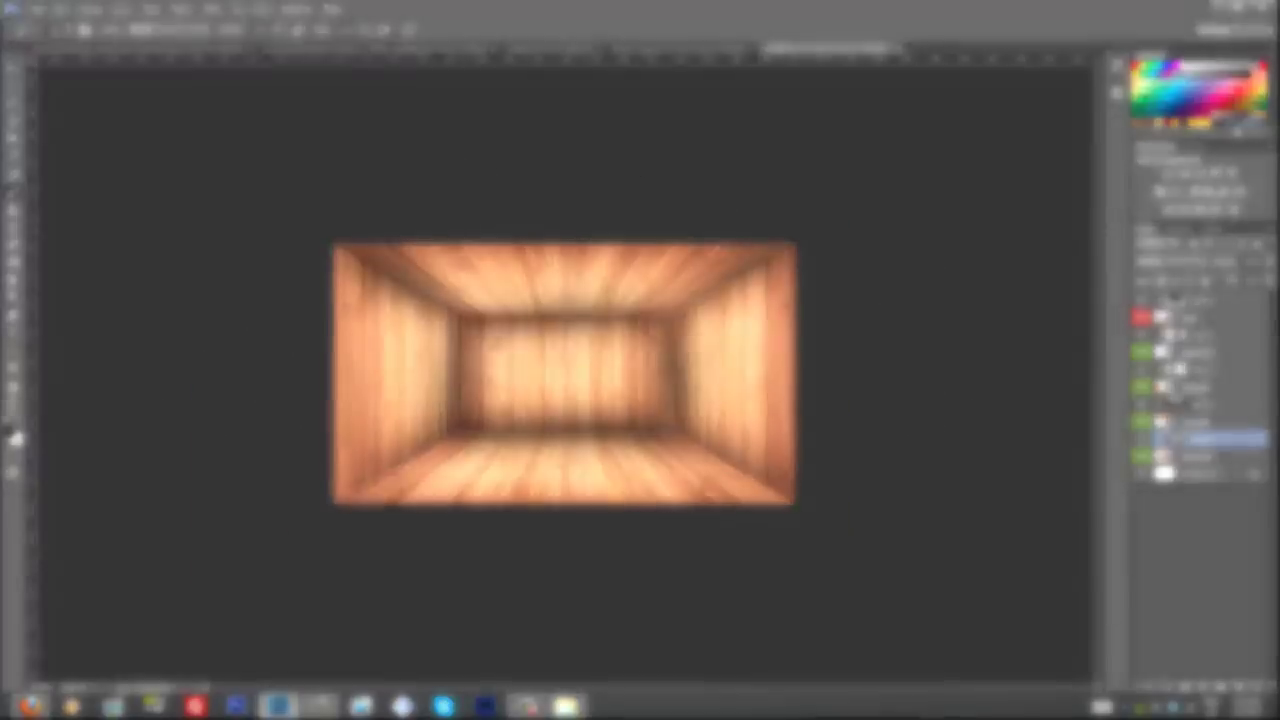
{"action": "scroll", "coordinate": [910, 487], "scroll_direction": "up", "scroll_amount": 3}
{"action": "key", "text": "bracketright"}
{"action": "key", "text": "bracketright"}
{"action": "key", "text": "bracketright"}
{"action": "key", "text": "bracketright"}
{"action": "key", "text": "bracketright"}
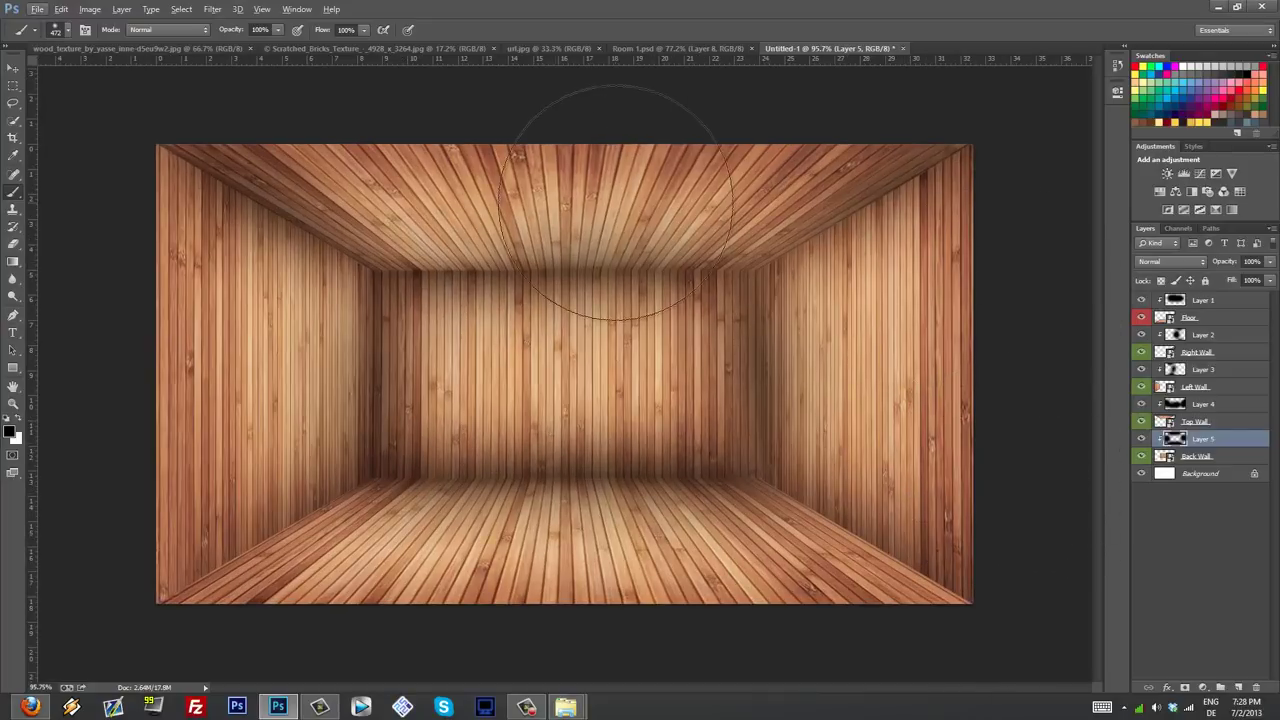
{"action": "scroll", "coordinate": [620, 215], "scroll_direction": "down", "scroll_amount": 2}
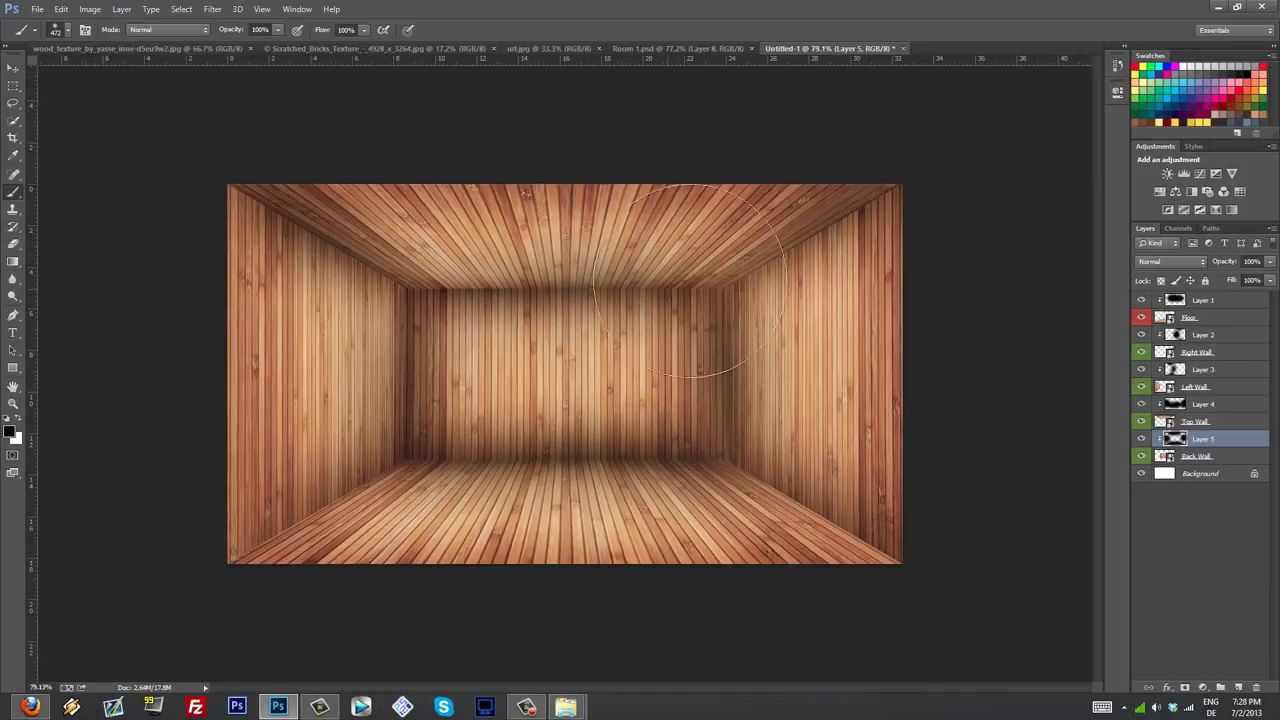
{"action": "scroll", "coordinate": [660, 357], "scroll_direction": "up", "scroll_amount": 2}
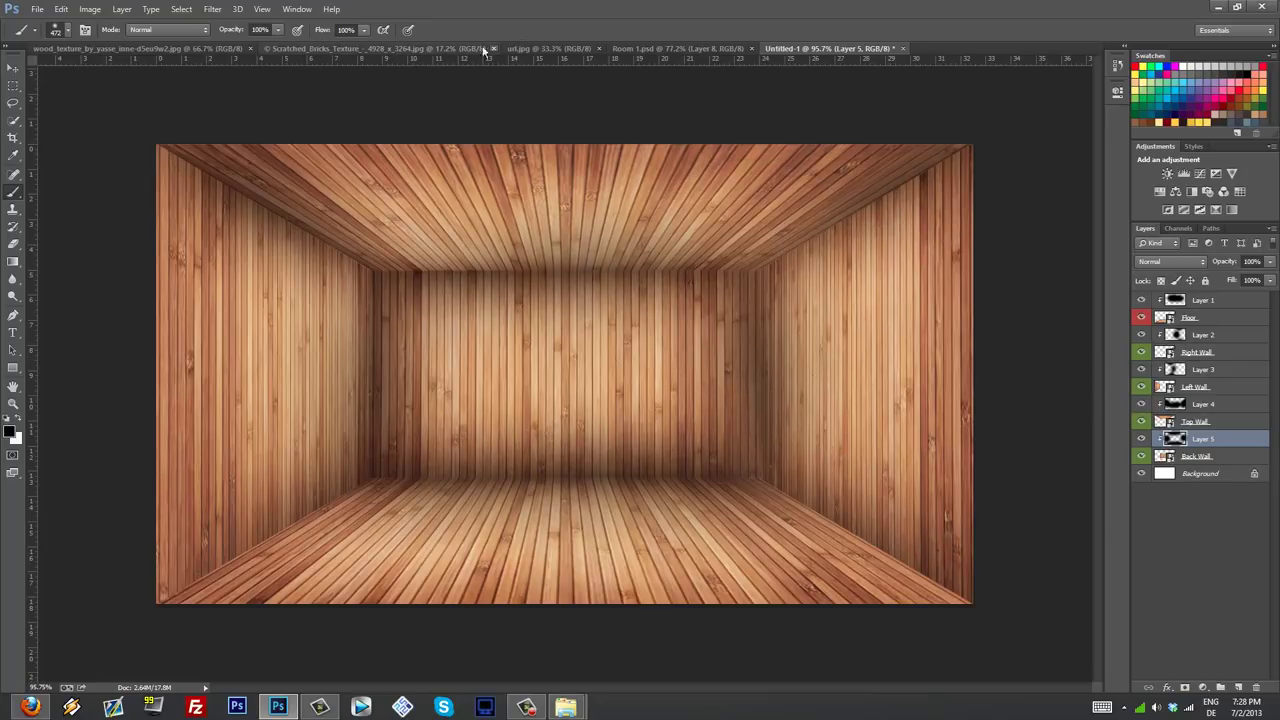
Step: Select the whole scratched-bricks texture for copying, then return to the wooden room document
{"action": "left_click", "coordinate": [421, 53]}
{"action": "key", "text": "ctrl+a"}
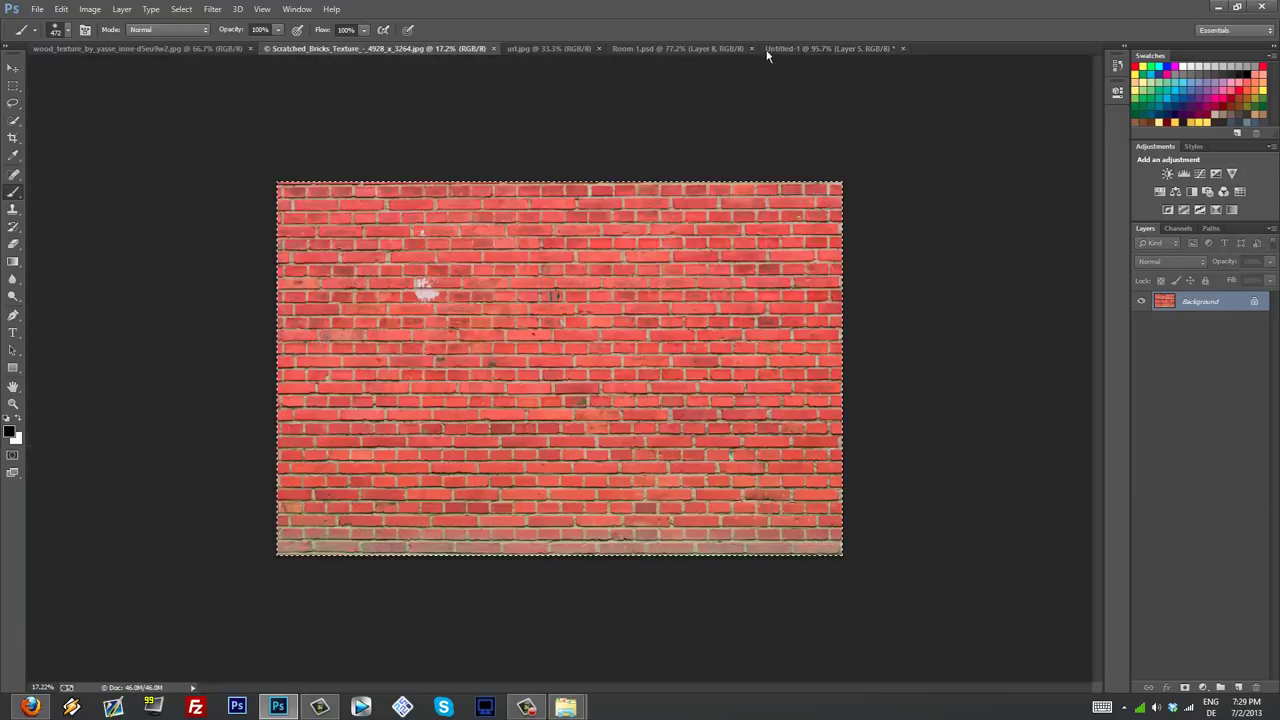
{"action": "left_click", "coordinate": [767, 52]}
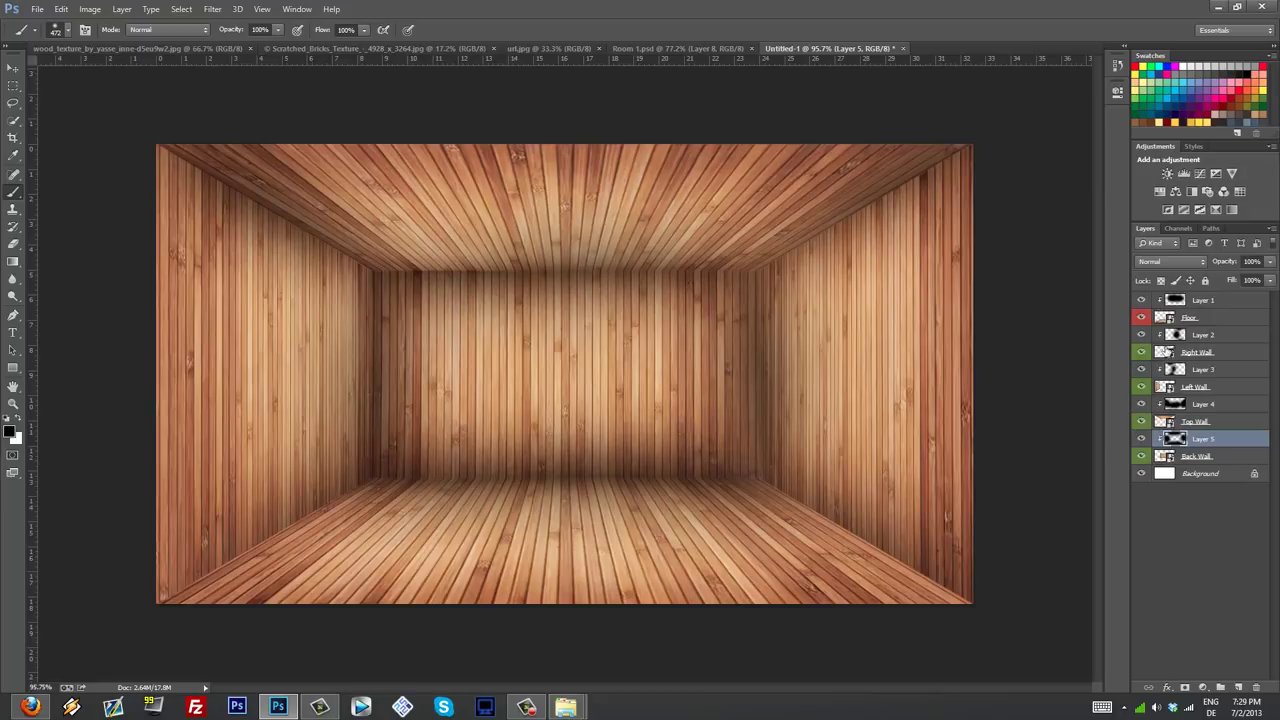
{"action": "double_click", "coordinate": [1170, 318]}
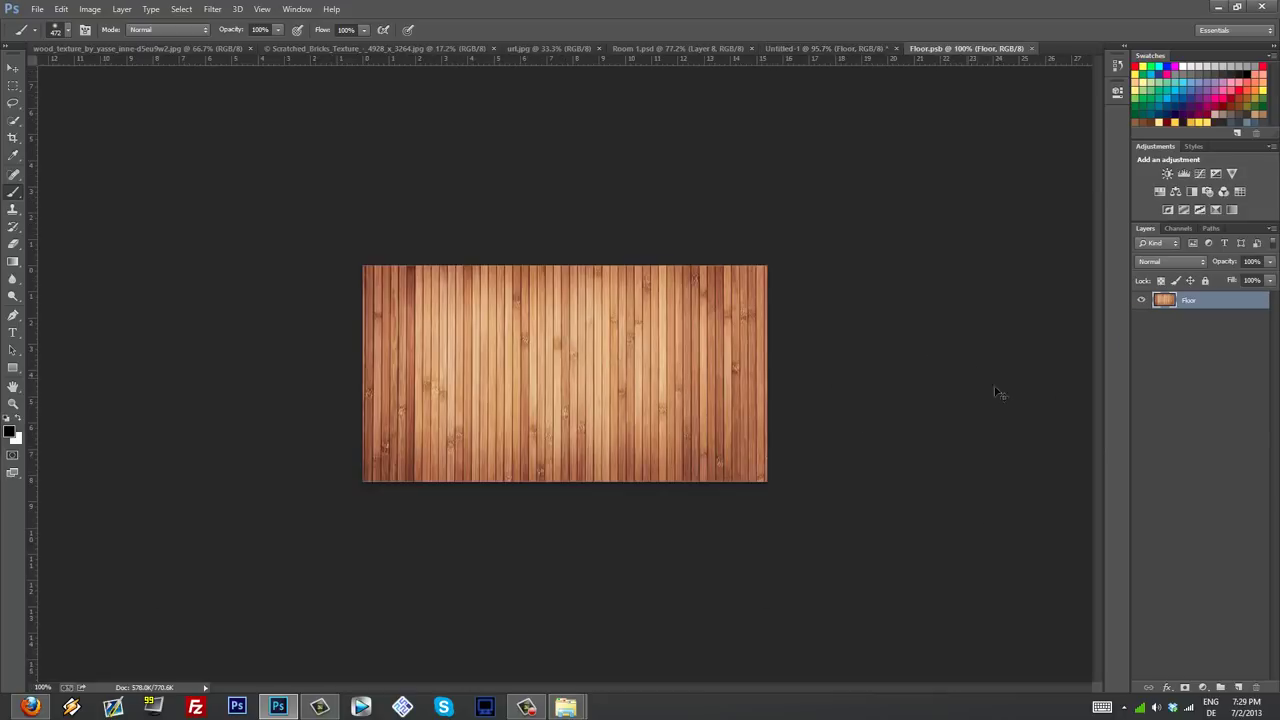
{"action": "left_click", "coordinate": [1033, 49]}
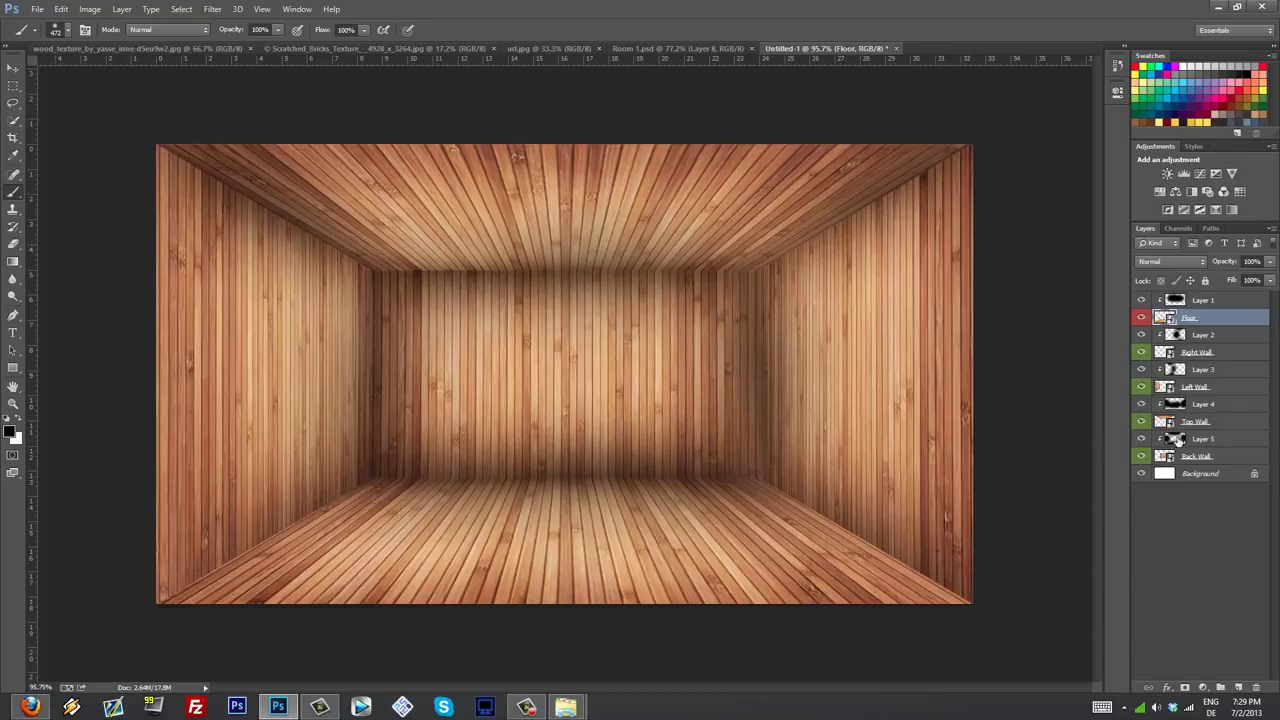
Step: Paste the brick texture into the Top Wall smart object and scale it to fit the canvas
{"action": "double_click", "coordinate": [1169, 422]}
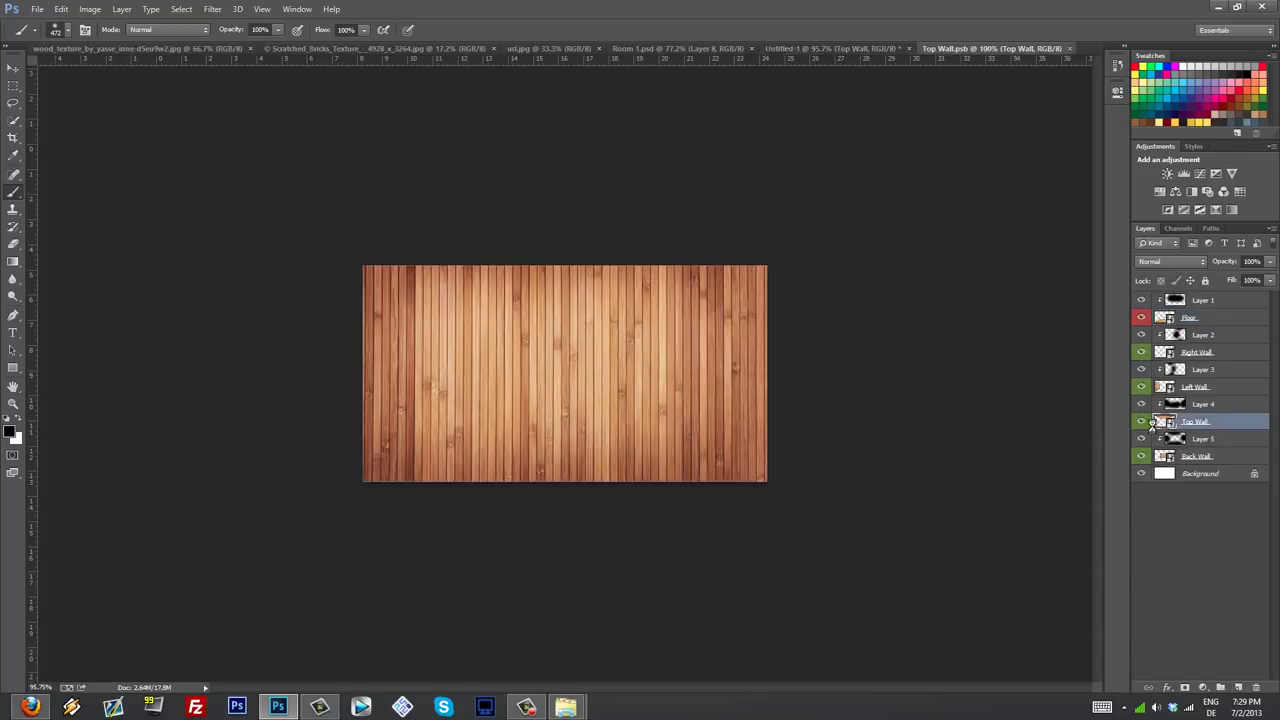
{"action": "key", "text": "ctrl+v"}
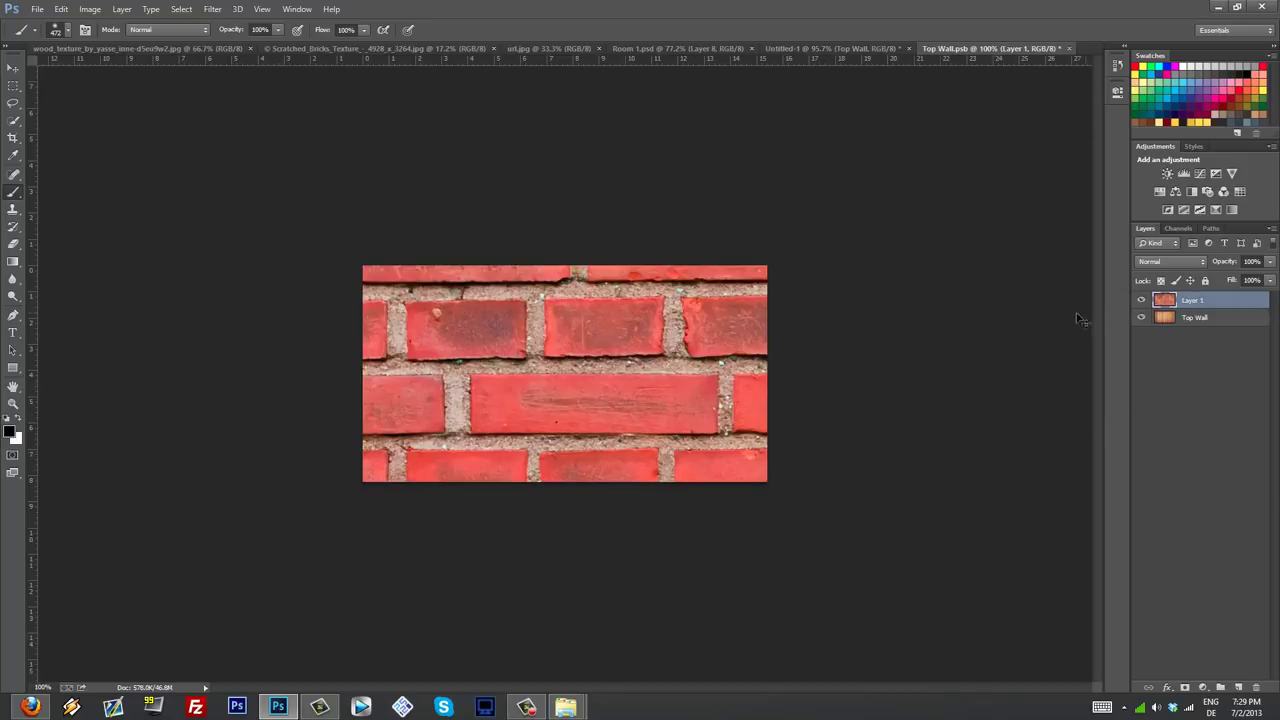
{"action": "key", "text": "ctrl+t"}
{"action": "left_click_drag", "start_coordinate": [363, 266], "coordinate": [338, 155]}
{"action": "key", "text": "ctrl+0"}
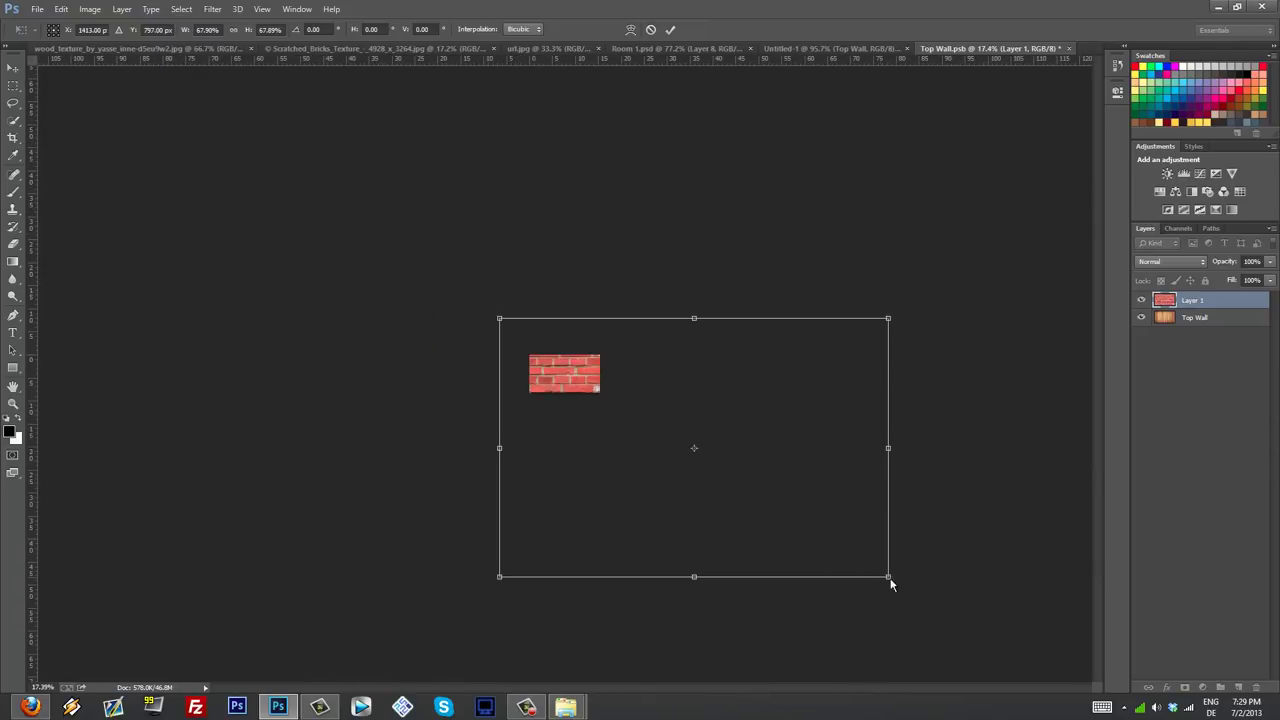
{"action": "left_click_drag", "start_coordinate": [890, 579], "coordinate": [612, 403]}
{"action": "key", "text": "b"}
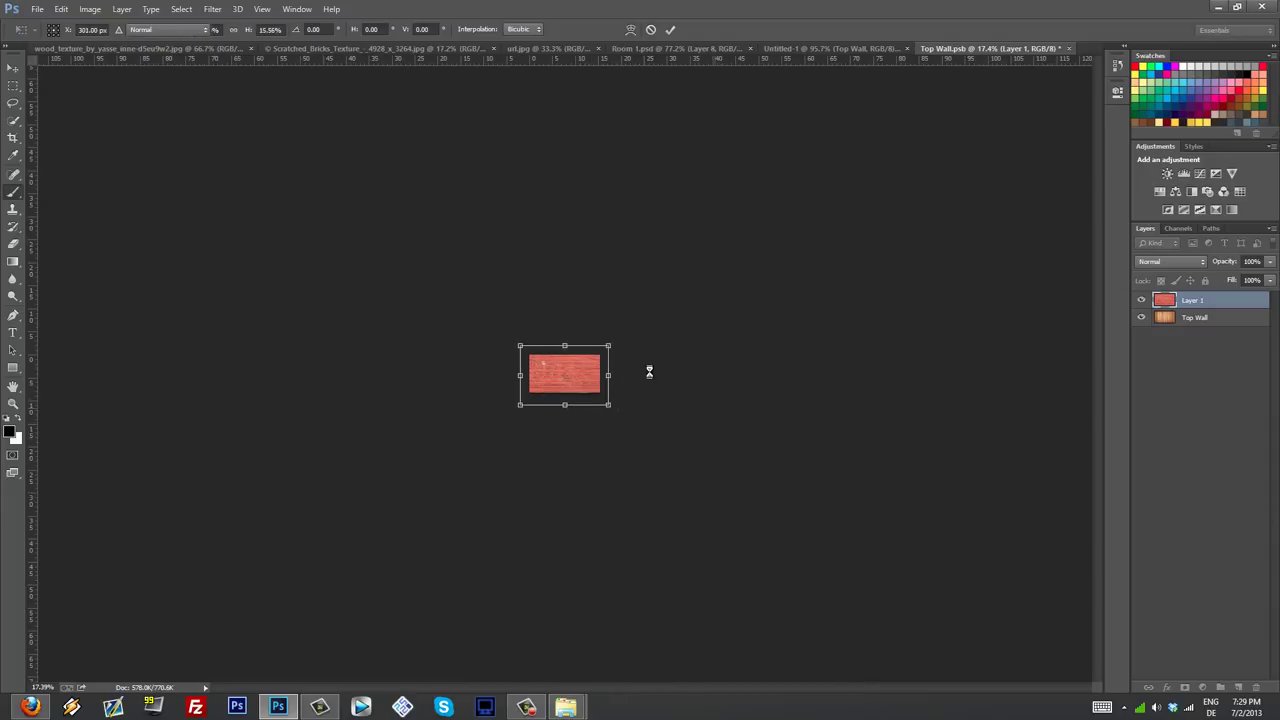
{"action": "key", "text": "Return"}
Step: Return to the room composition to view the brick ceiling
{"action": "scroll", "coordinate": [663, 354], "scroll_direction": "up", "scroll_amount": 5}
{"action": "scroll", "coordinate": [630, 384], "scroll_direction": "up", "scroll_amount": 1}
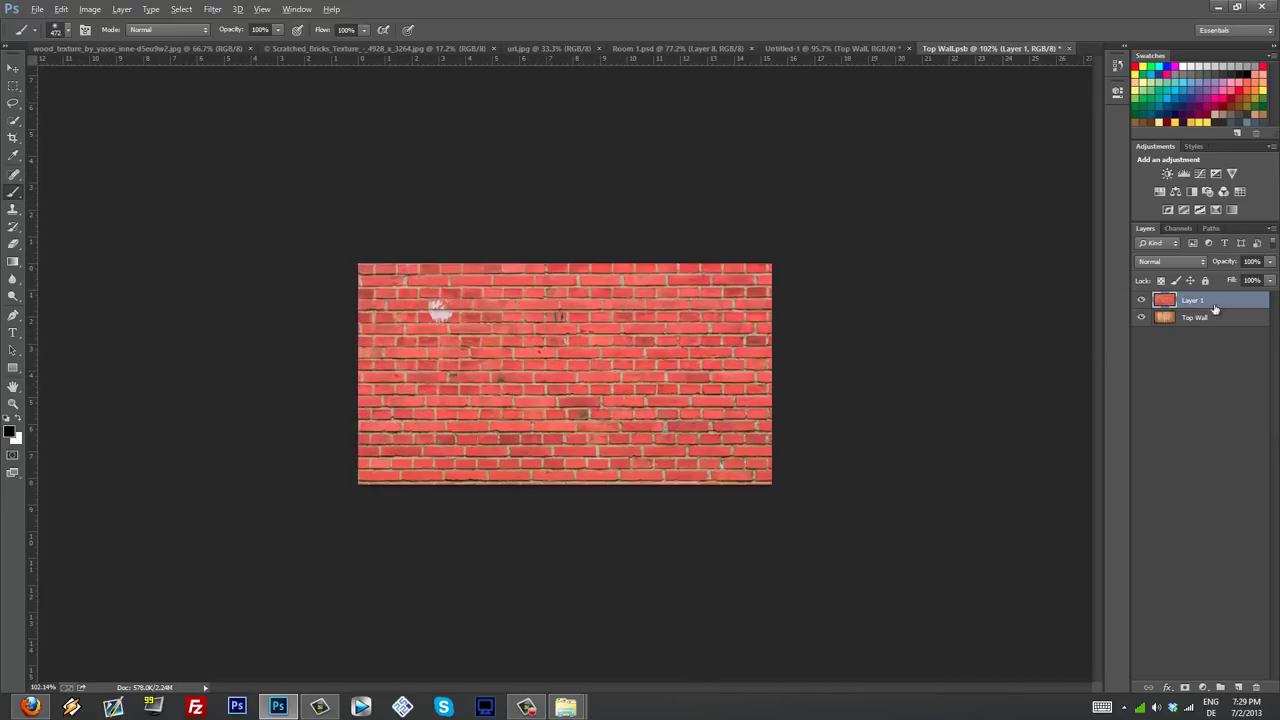
{"action": "left_click", "coordinate": [861, 51]}
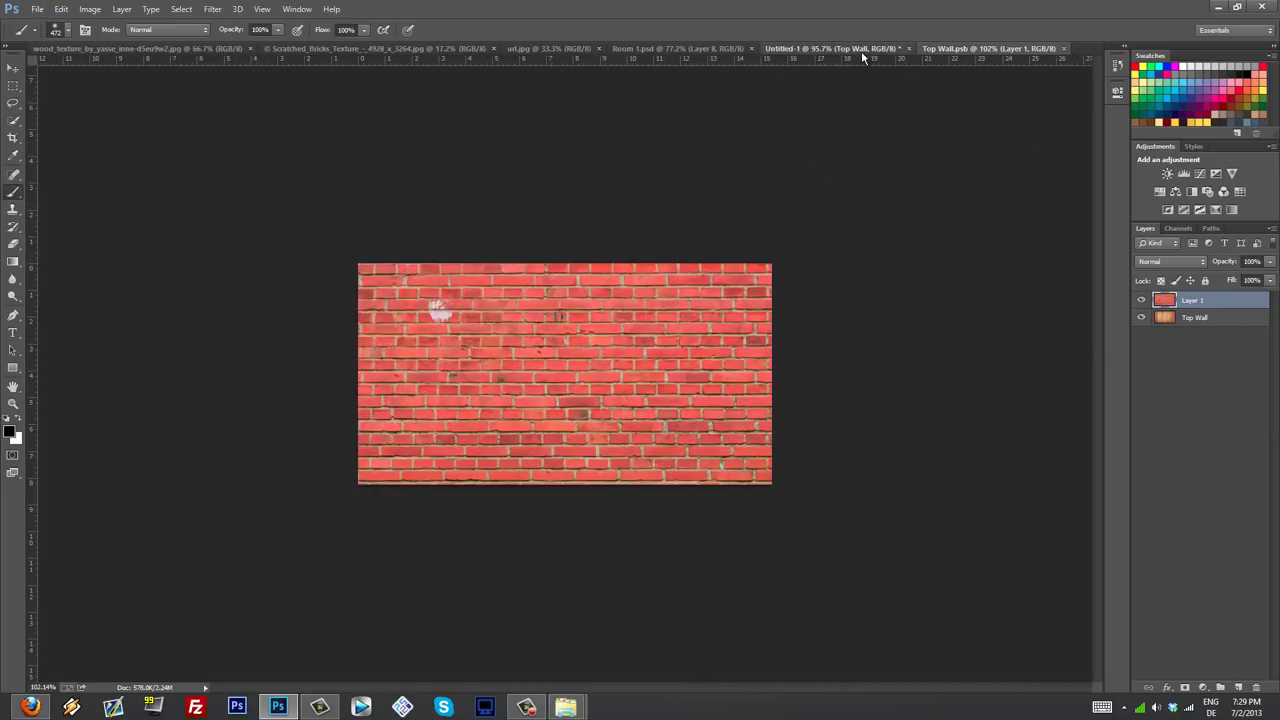
{"action": "scroll", "coordinate": [714, 196], "scroll_direction": "down", "scroll_amount": 2}
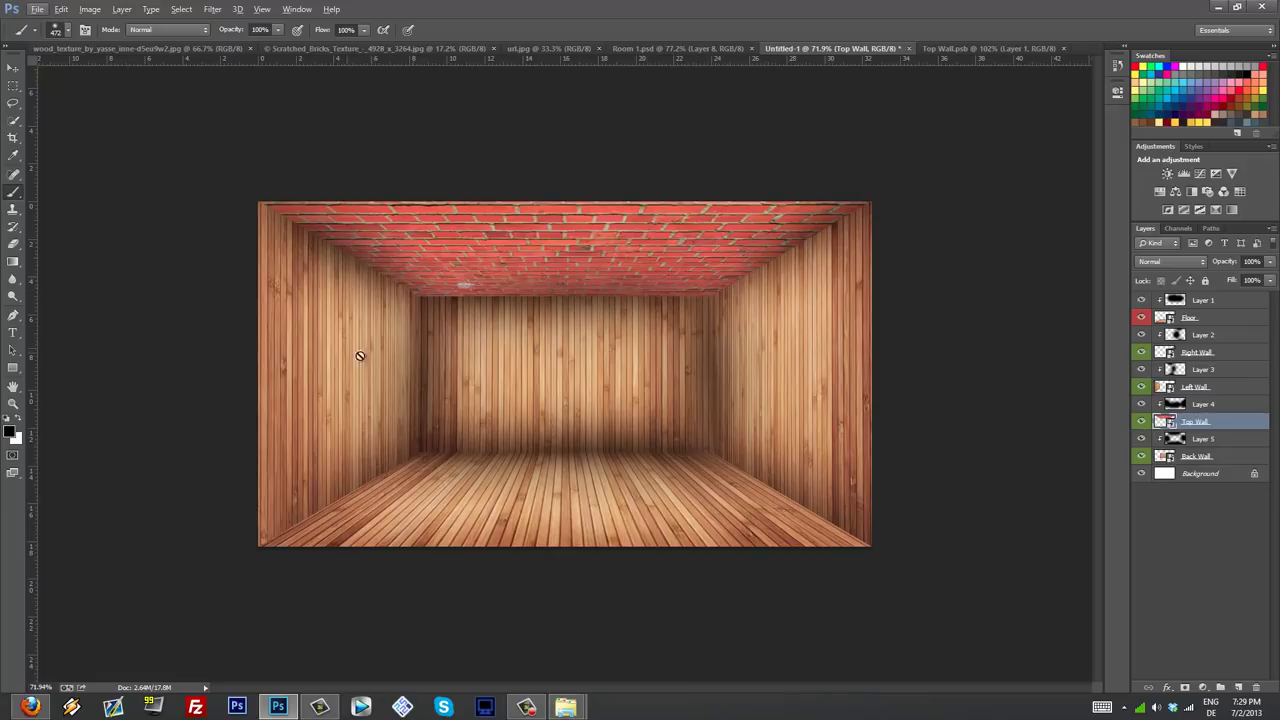
Step: Undo the brick ceiling change with Layer 1 selected
{"action": "left_click", "coordinate": [1210, 302]}
{"action": "key", "text": "ctrl+z"}
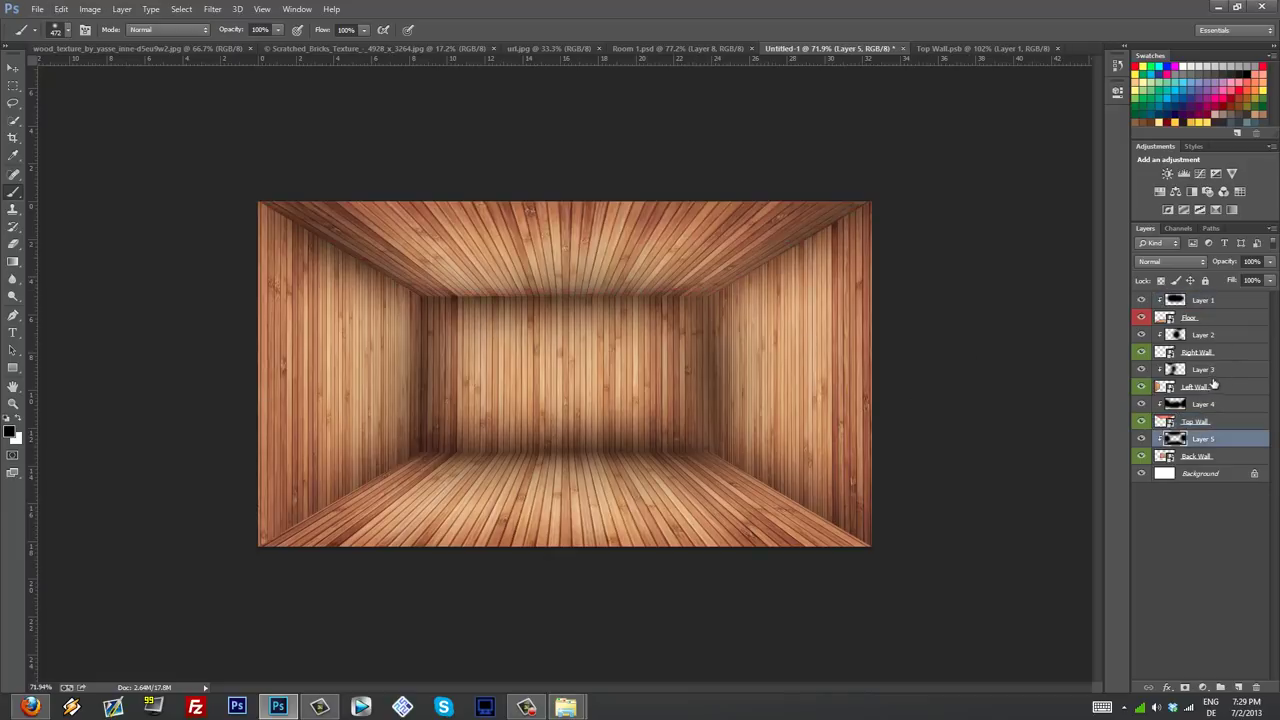
{"action": "left_click", "coordinate": [1238, 302]}
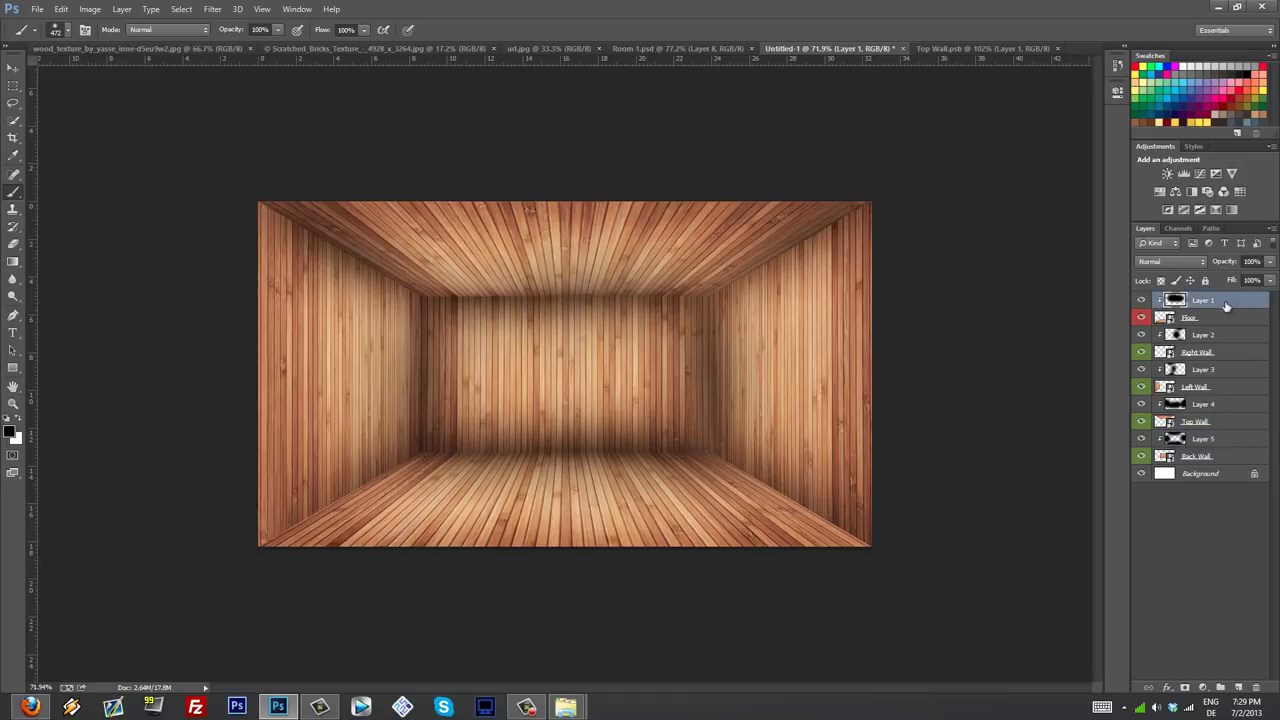
Step: Start a Save As for the room document, then cancel it
{"action": "key", "text": "ctrl+shift+s"}
{"action": "left_click", "coordinate": [823, 546]}
{"action": "scroll", "coordinate": [720, 512], "scroll_direction": "up", "scroll_amount": 1}
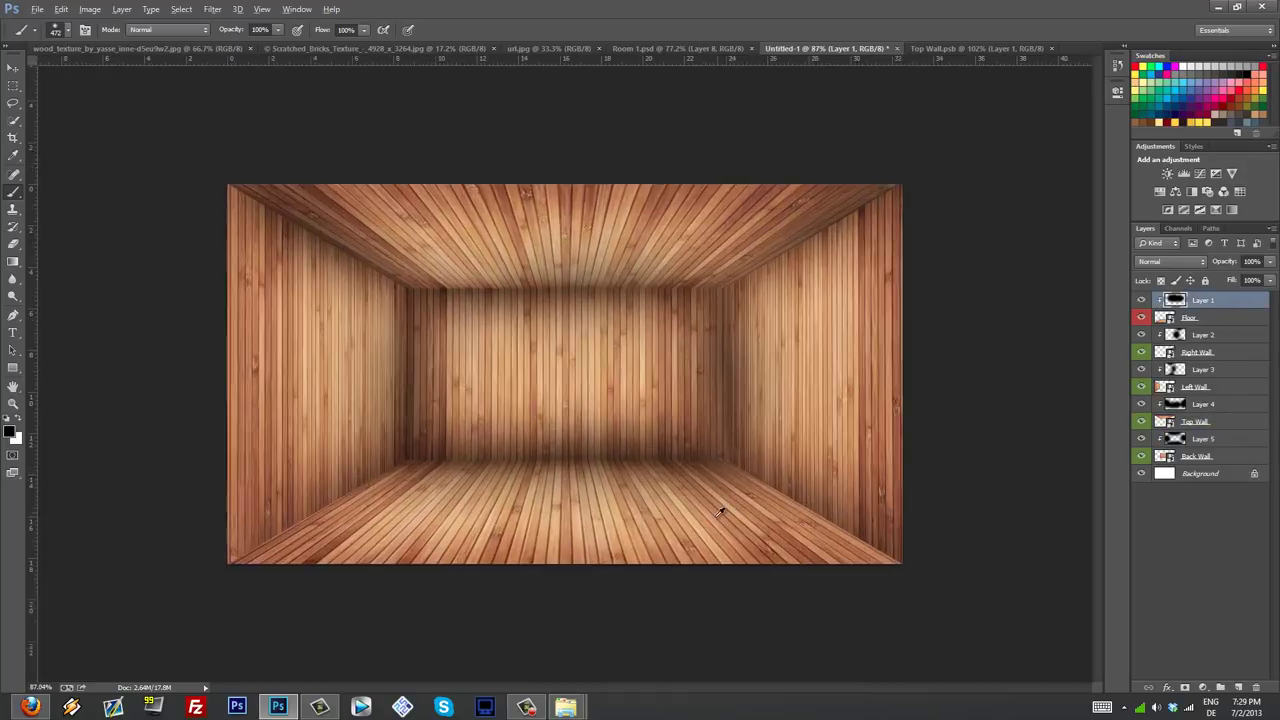
{"action": "scroll", "coordinate": [720, 512], "scroll_direction": "up", "scroll_amount": 1}
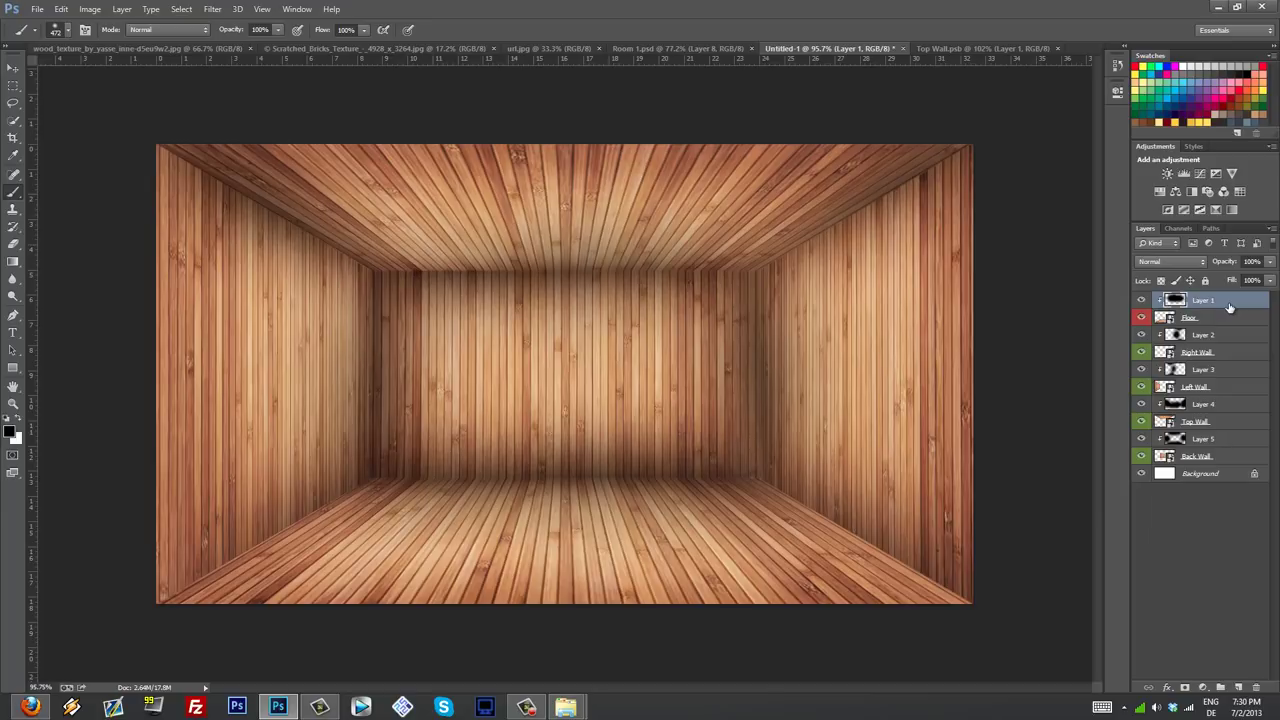
{"action": "scroll", "coordinate": [829, 323], "scroll_direction": "down", "scroll_amount": 1}
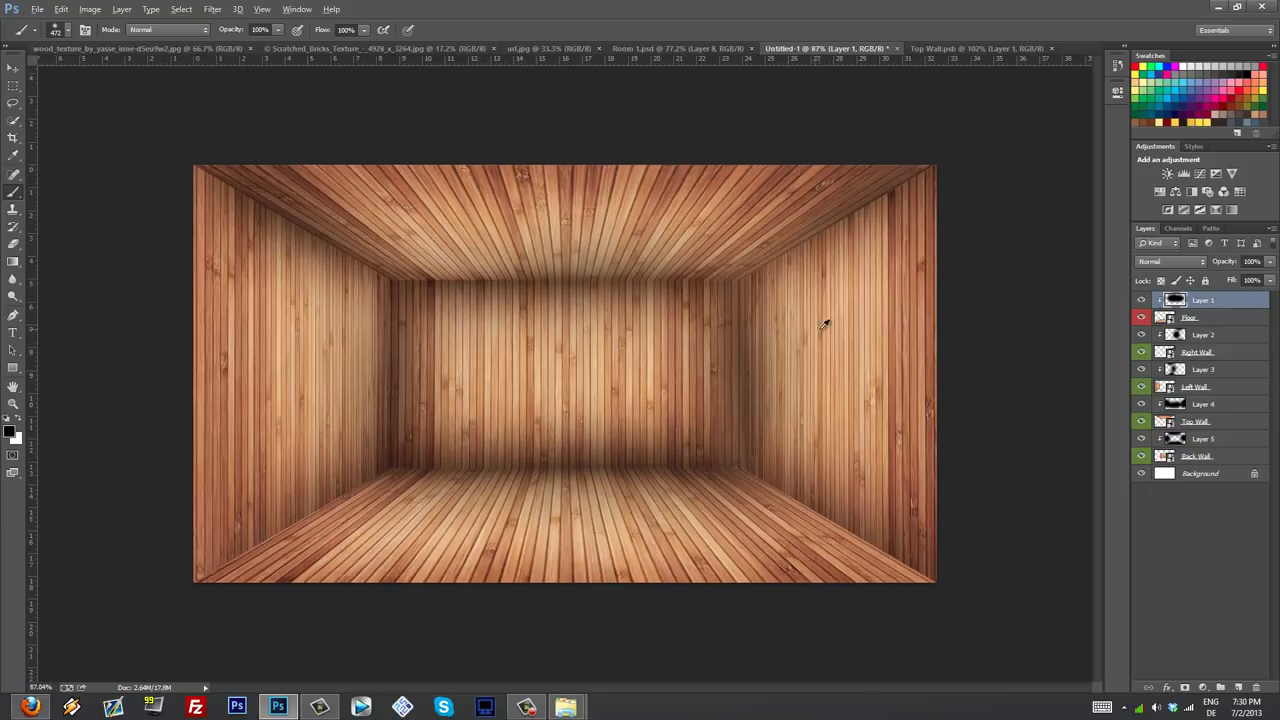